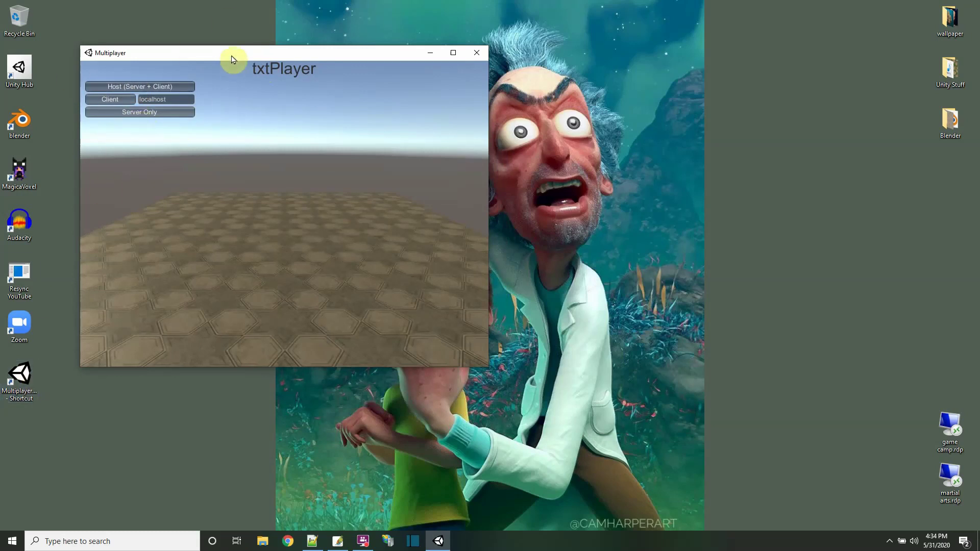
Launch two more instances of the Multiplayer game and arrange the three windows, two side by side and the third below them.
{"action": "left_click_drag", "start_coordinate": [232, 55], "coordinate": [215, 30]}
{"action": "double_click", "coordinate": [32, 377]}
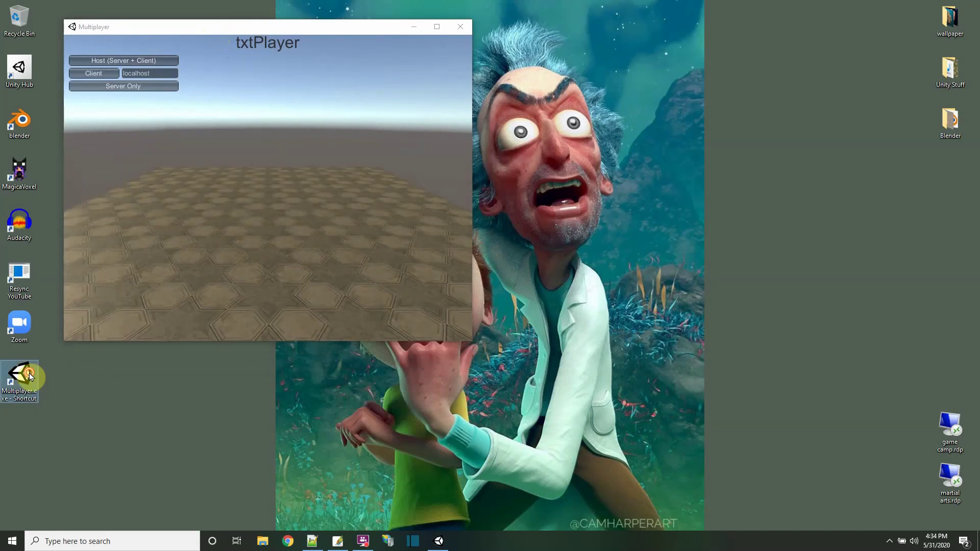
{"action": "left_click_drag", "start_coordinate": [381, 118], "coordinate": [612, 34]}
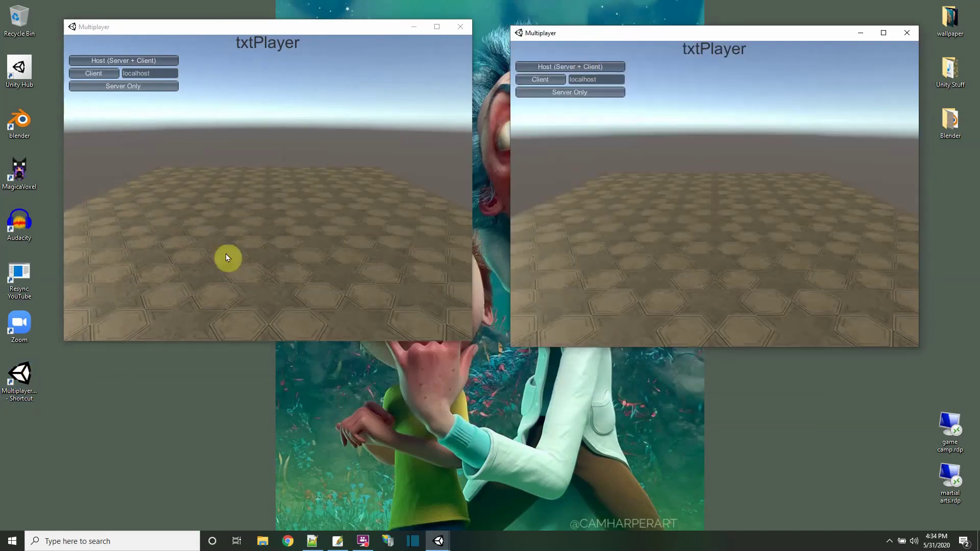
{"action": "left_click", "coordinate": [16, 384]}
{"action": "double_click", "coordinate": [21, 379]}
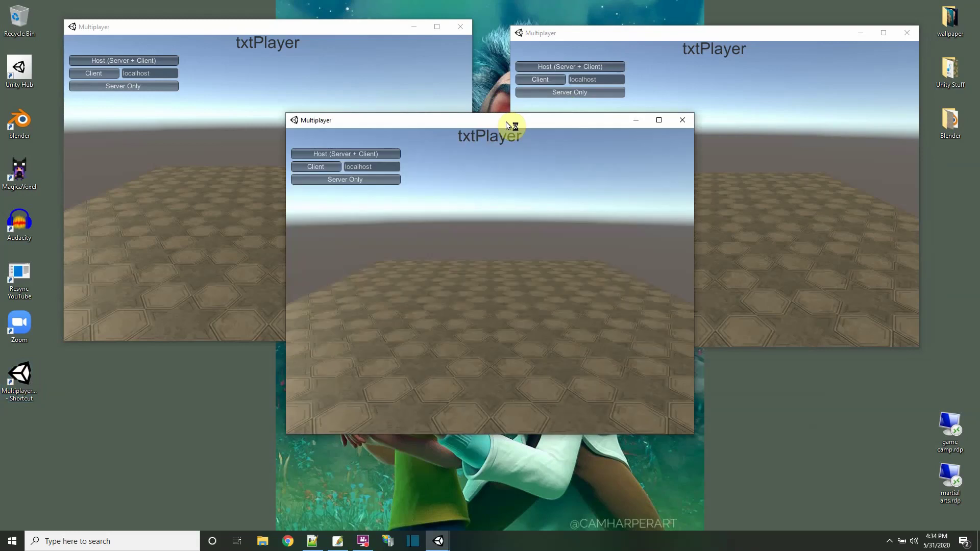
{"action": "left_click_drag", "start_coordinate": [506, 122], "coordinate": [487, 208]}
{"action": "left_click_drag", "start_coordinate": [383, 30], "coordinate": [364, 21]}
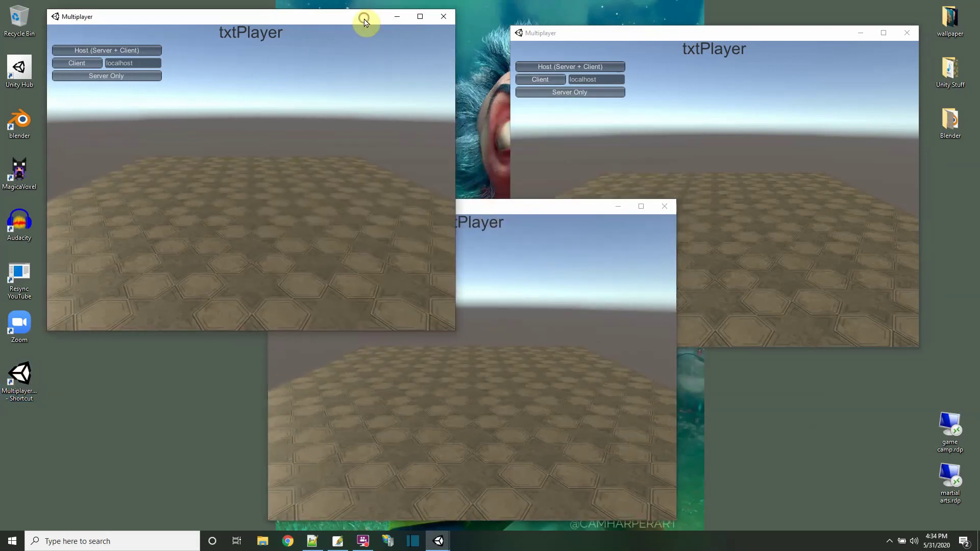
{"action": "left_click_drag", "start_coordinate": [692, 37], "coordinate": [697, 22]}
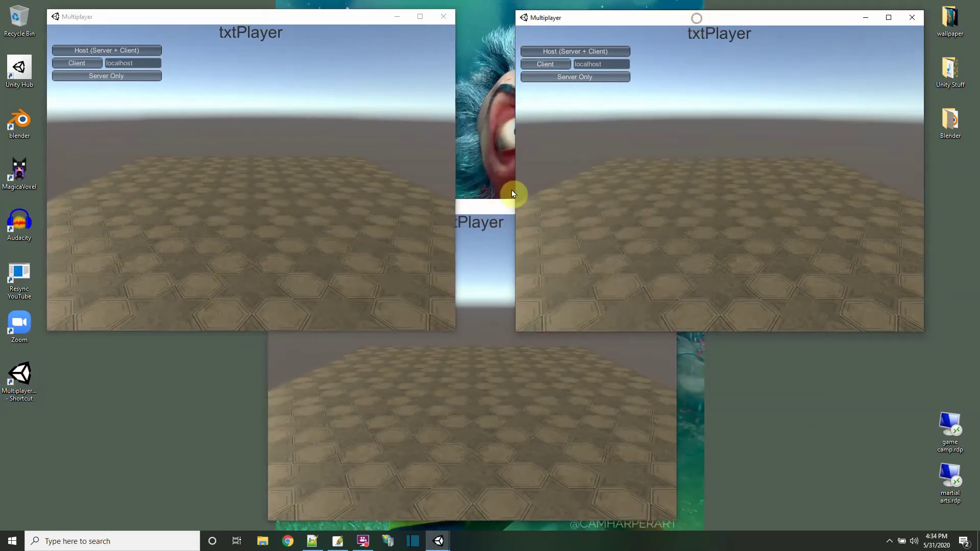
{"action": "left_click", "coordinate": [475, 211]}
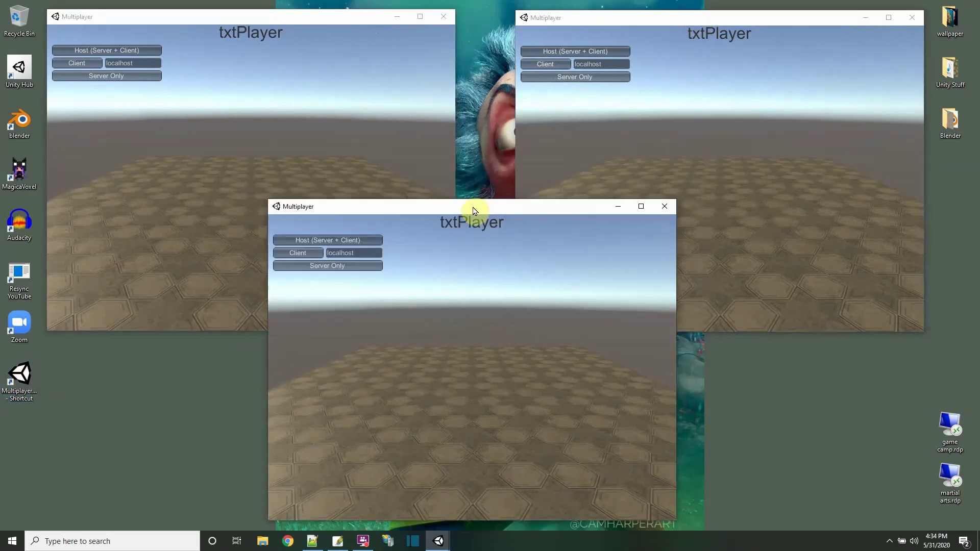
Start the first game instance as host (server + client) and move its player around the floor.
{"action": "left_click", "coordinate": [97, 51]}
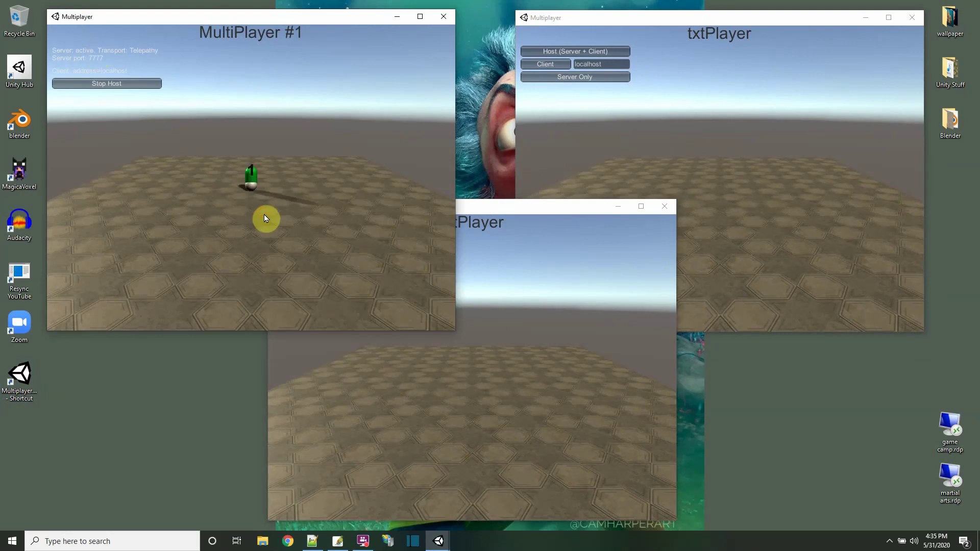
{"action": "key", "text": "a"}
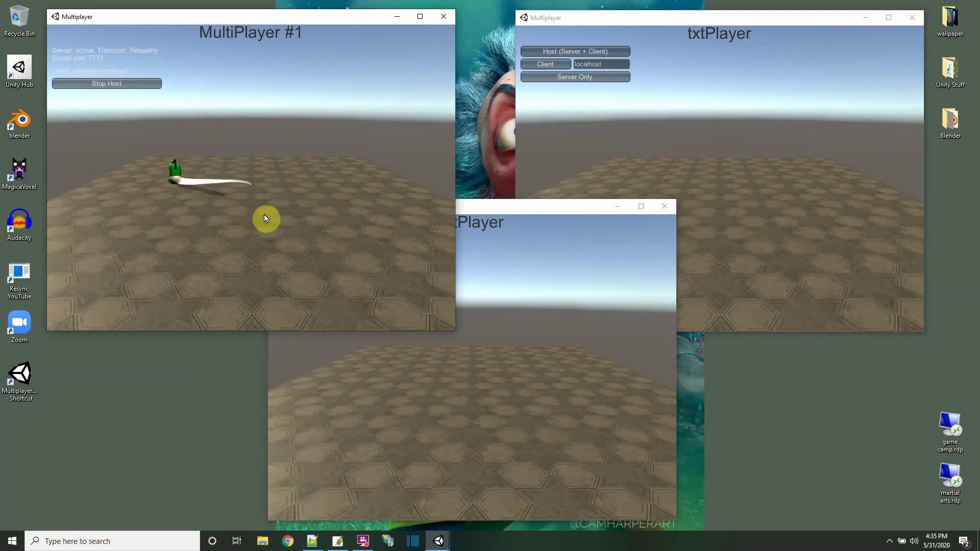
{"action": "key", "text": "w"}
{"action": "key", "text": "d"}
{"action": "key", "text": "s"}
{"action": "key", "text": "a"}
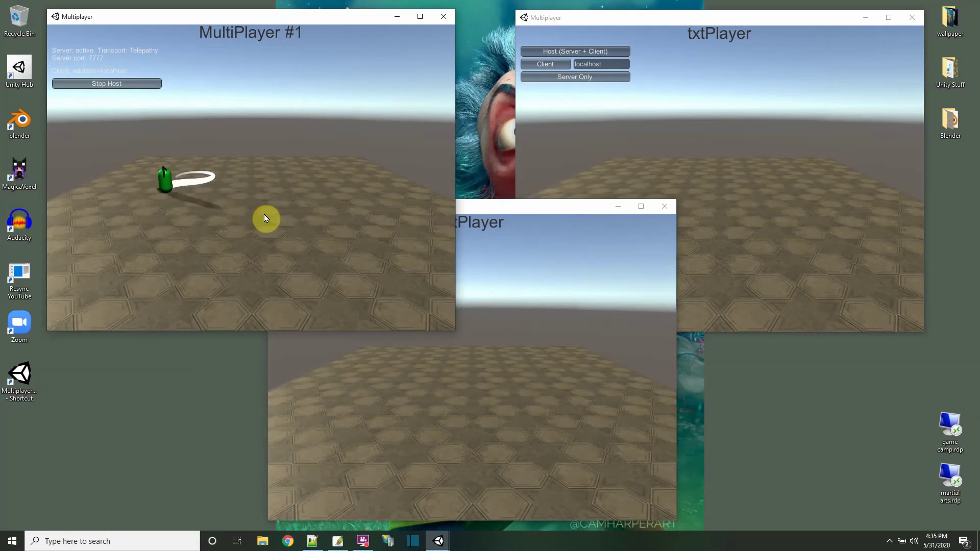
{"action": "key", "text": "d"}
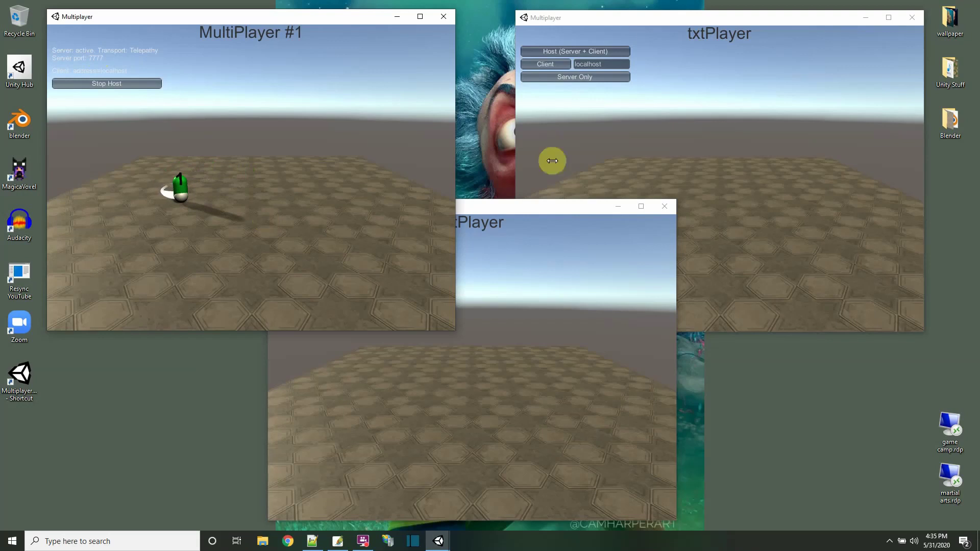
Connect the second game instance to localhost as a client and move its player across the floor.
{"action": "left_click", "coordinate": [623, 18]}
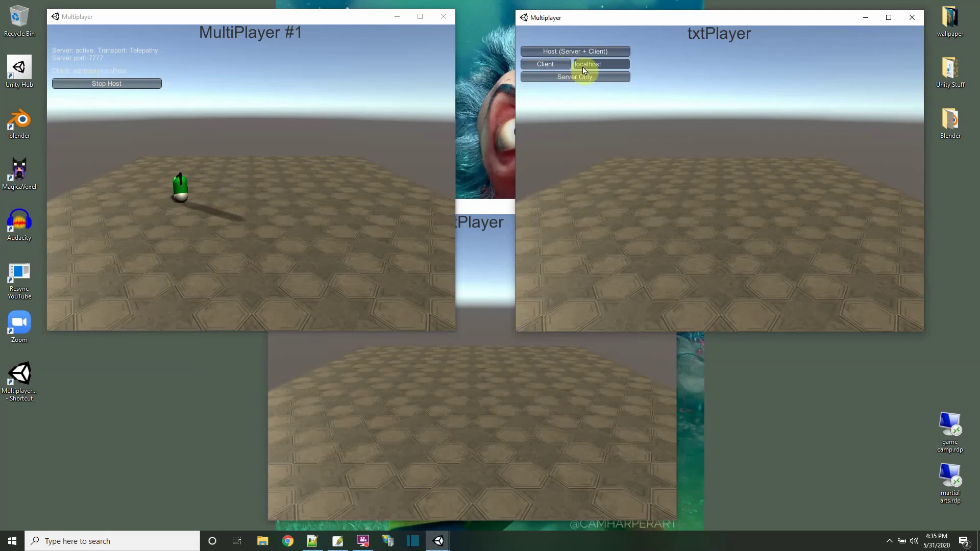
{"action": "left_click", "coordinate": [542, 65]}
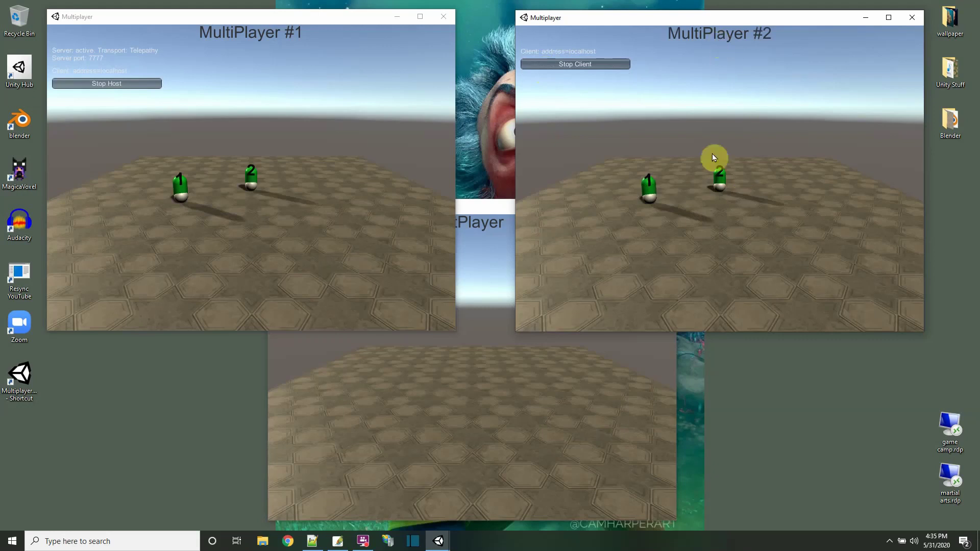
{"action": "key", "text": "d"}
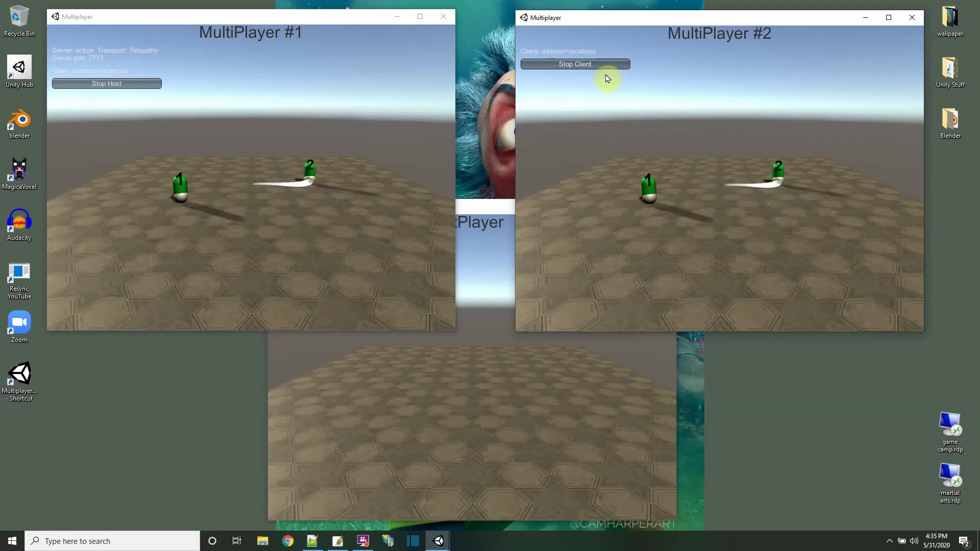
Connect the third game instance to localhost as a client and move its player around between the others.
{"action": "left_click", "coordinate": [467, 320]}
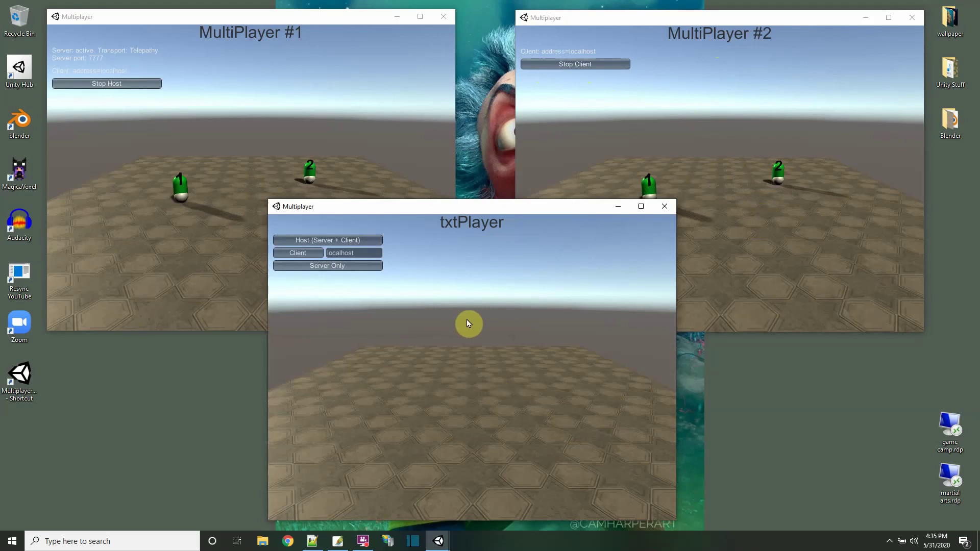
{"action": "left_click", "coordinate": [296, 254]}
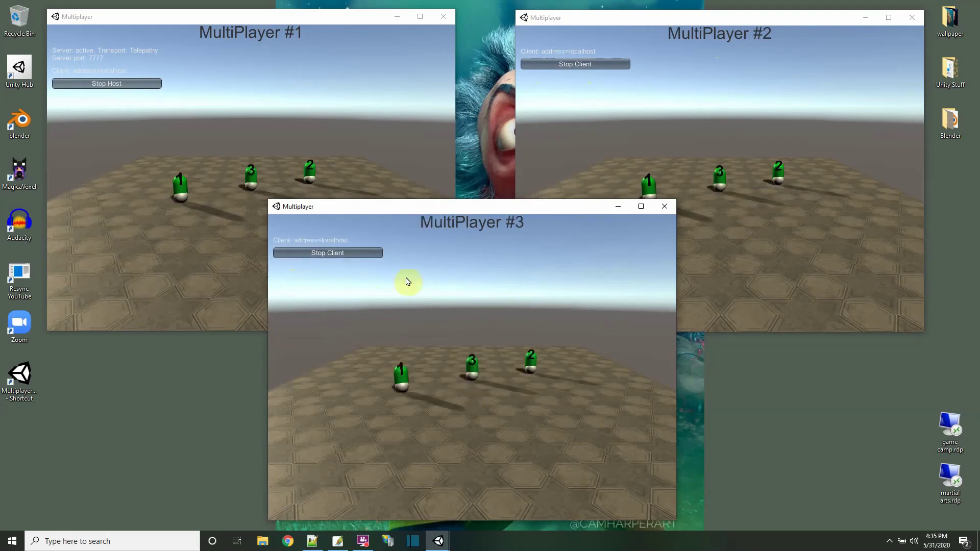
{"action": "key", "text": "w"}
{"action": "key", "text": "d"}
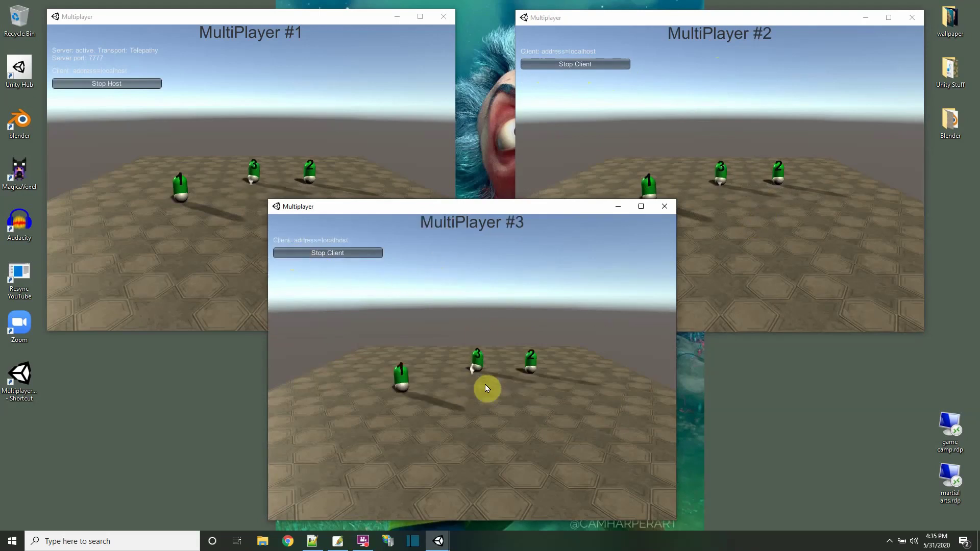
{"action": "key", "text": "w"}
{"action": "key", "text": "d"}
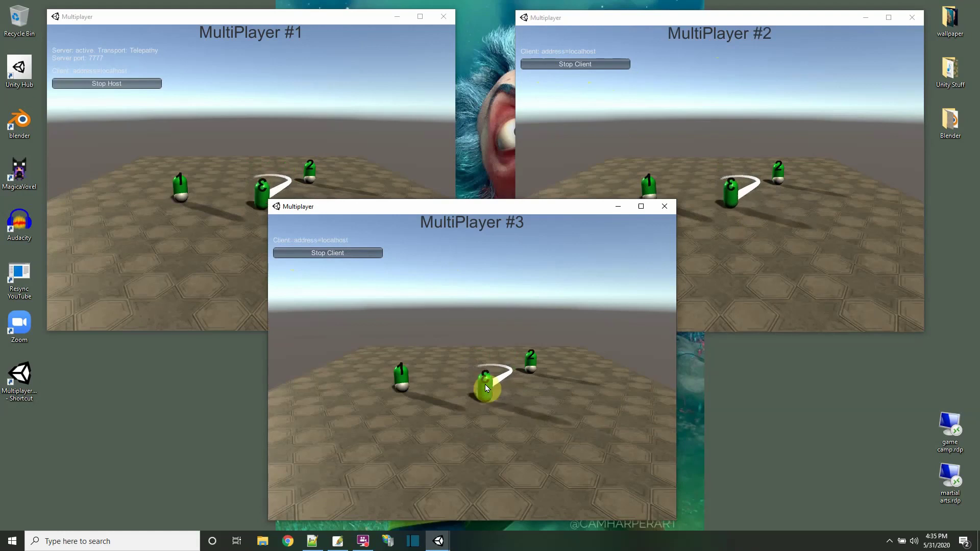
{"action": "key", "text": "d"}
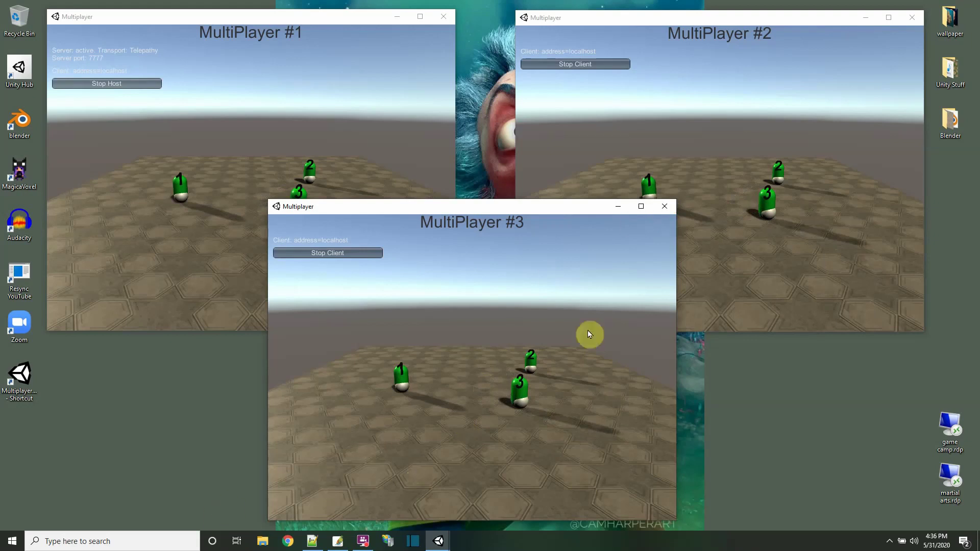
Stop the client in the third and second game instances and return to the host's window.
{"action": "left_click", "coordinate": [338, 253]}
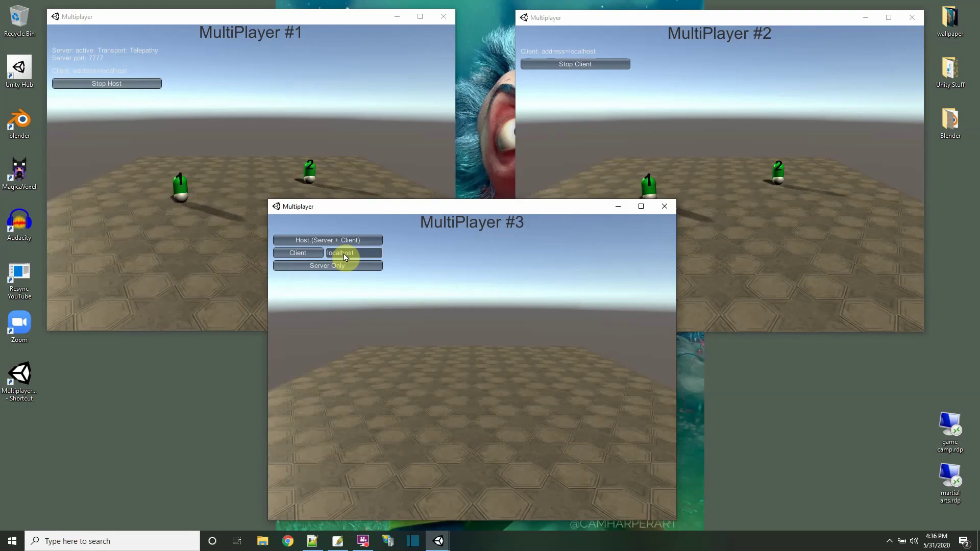
{"action": "left_click", "coordinate": [558, 65]}
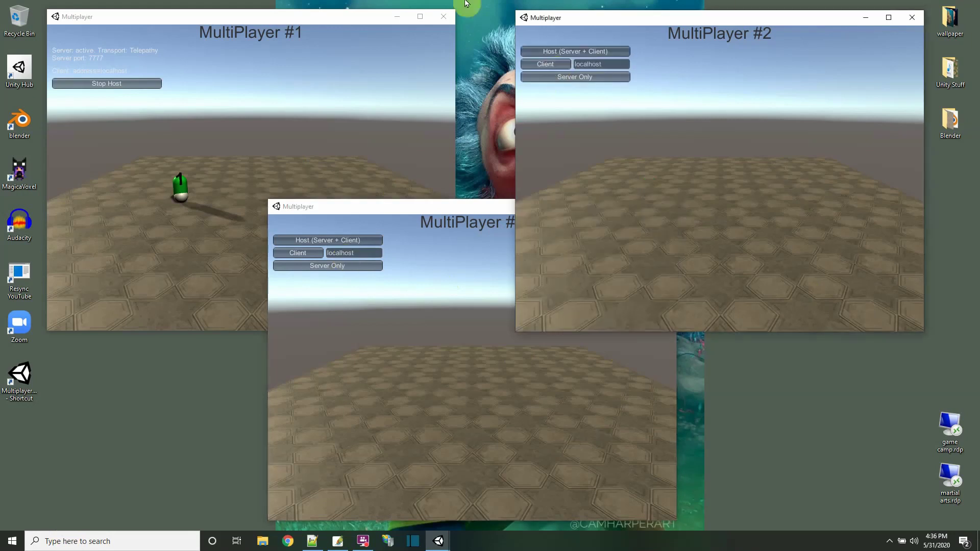
{"action": "left_click", "coordinate": [185, 23]}
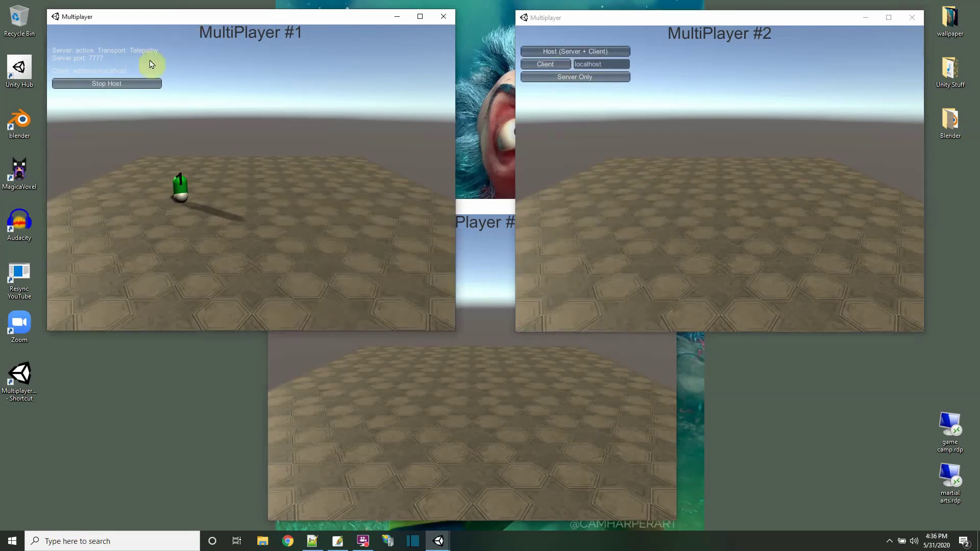
Open Command Prompt and run ipconfig to look up the host's IPv4 address, keeping the second game's connection controls uncovered.
{"action": "left_click", "coordinate": [84, 542]}
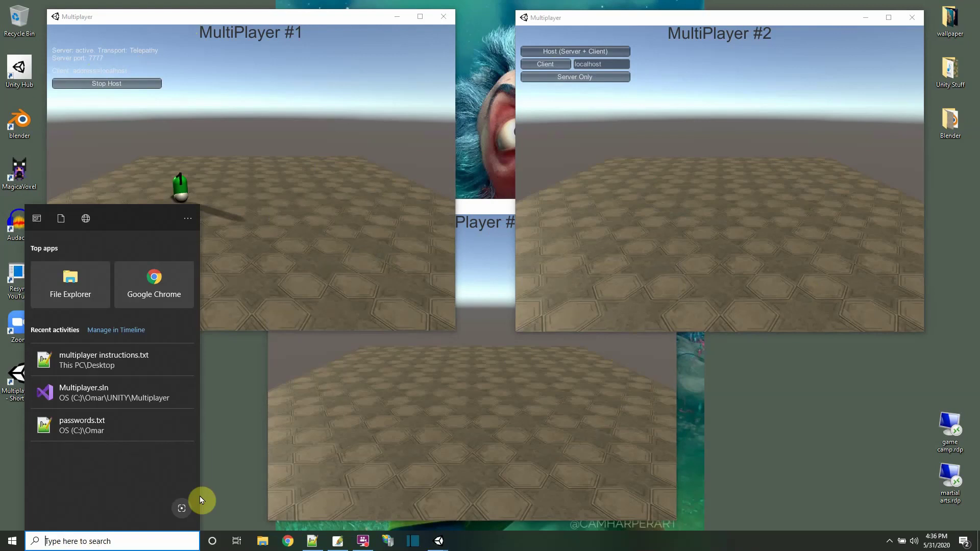
{"action": "type", "text": "cmd"}
{"action": "key", "text": "Return"}
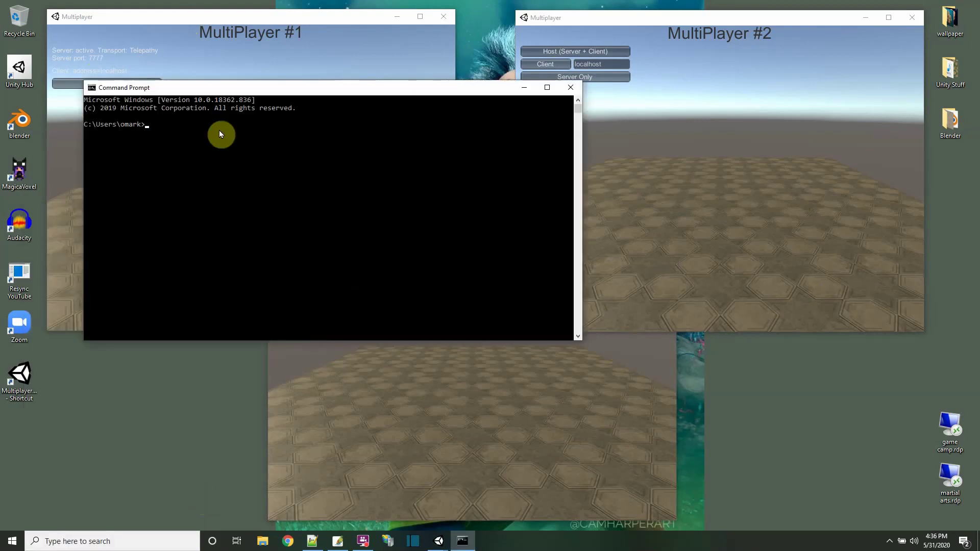
{"action": "type", "text": "ipconfig"}
{"action": "key", "text": "Return"}
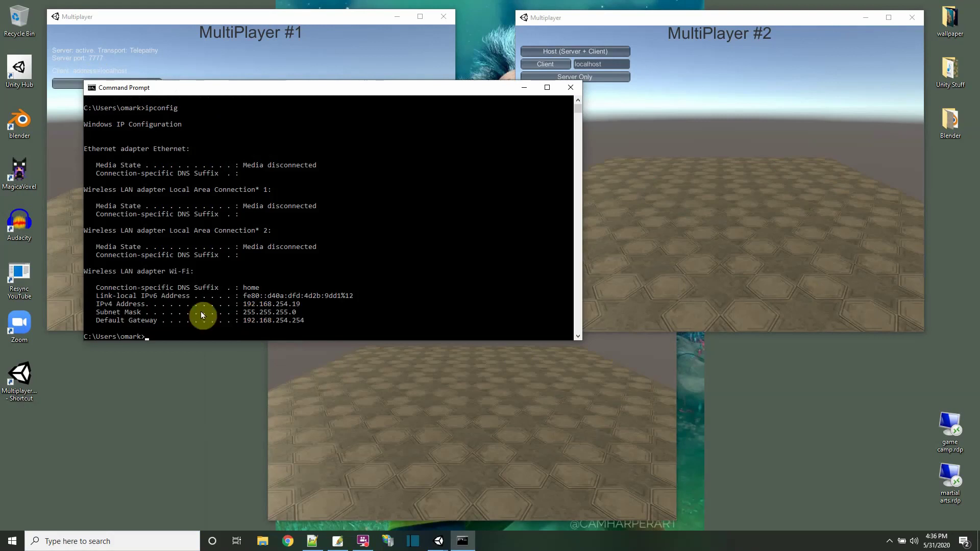
{"action": "left_click_drag", "start_coordinate": [280, 89], "coordinate": [243, 112]}
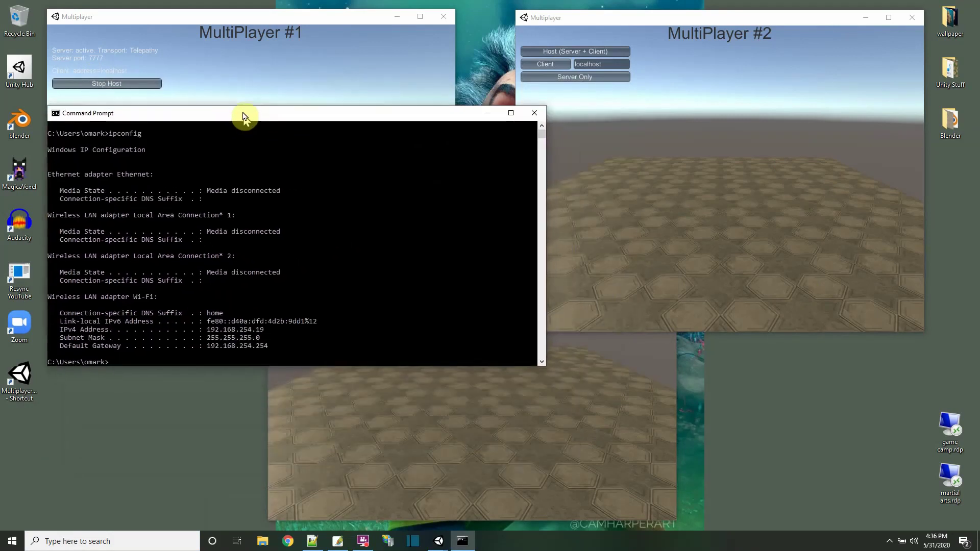
Set the second game instance's server address to 192.168.254.19 and connect it as a client.
{"action": "left_click", "coordinate": [589, 66]}
{"action": "double_click", "coordinate": [603, 65]}
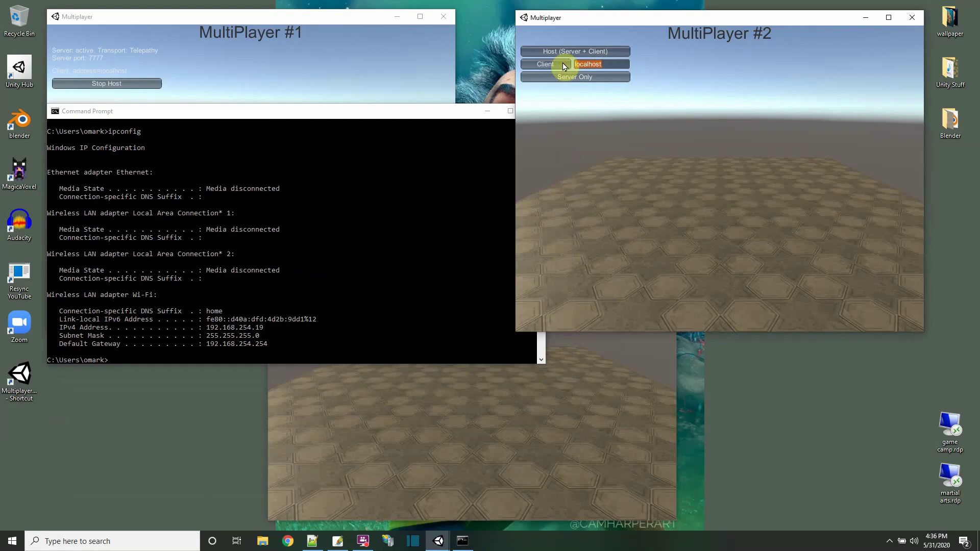
{"action": "type", "text": "192.168.254.19"}
{"action": "left_click", "coordinate": [538, 65]}
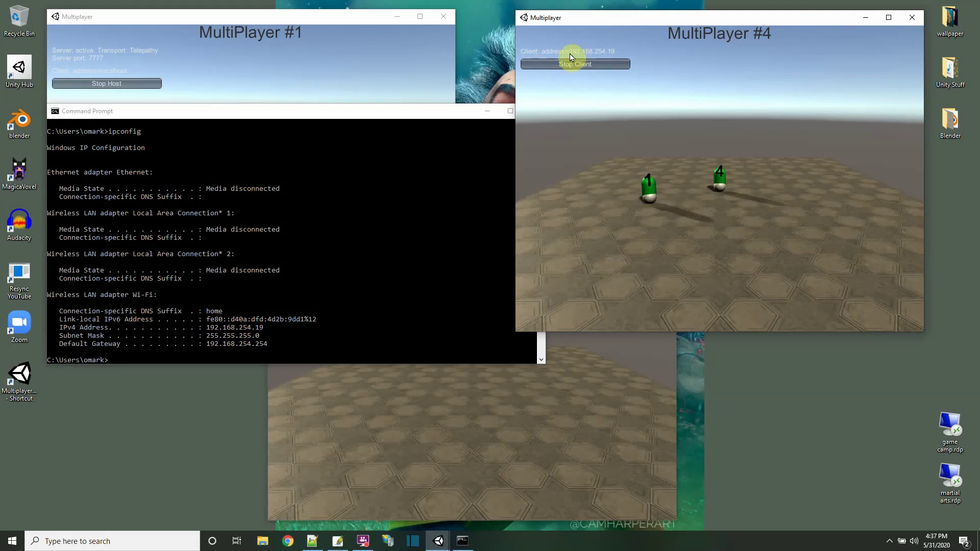
Close all three Multiplayer game windows and the Command Prompt.
{"action": "left_click", "coordinate": [472, 450]}
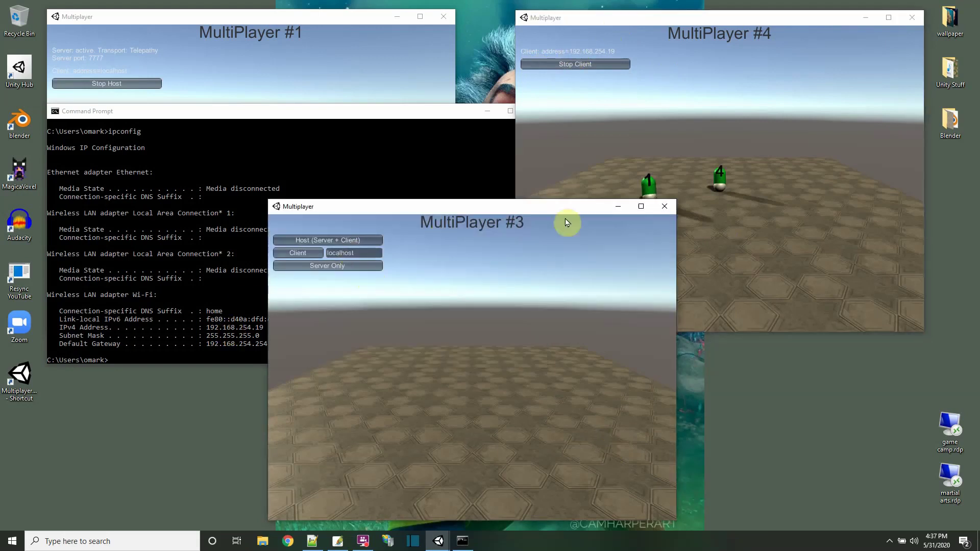
{"action": "left_click", "coordinate": [664, 206]}
{"action": "left_click", "coordinate": [460, 118]}
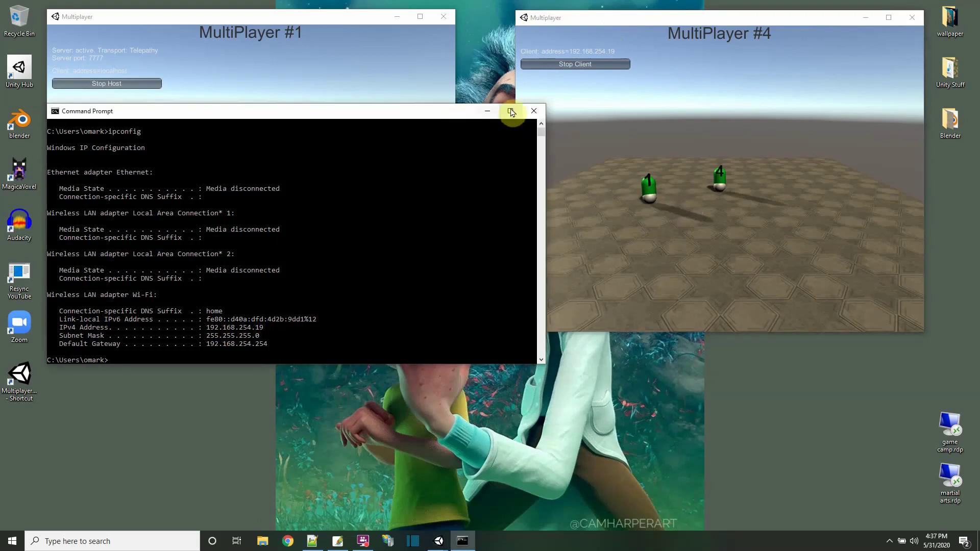
{"action": "left_click", "coordinate": [531, 113]}
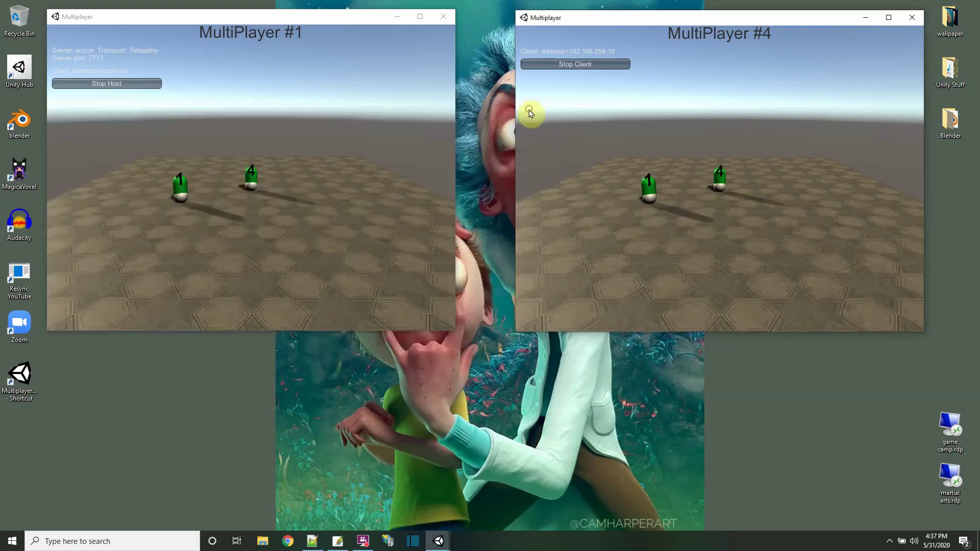
{"action": "left_click", "coordinate": [912, 17]}
{"action": "left_click", "coordinate": [444, 17]}
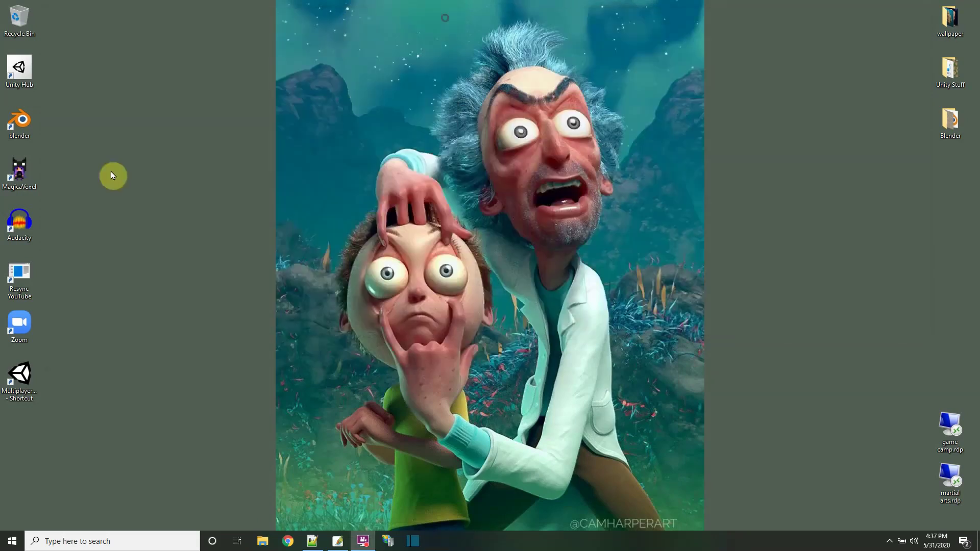
Switch to Unity Hub and create a new project named MultiTutorial from the 3D template.
{"action": "double_click", "coordinate": [15, 66]}
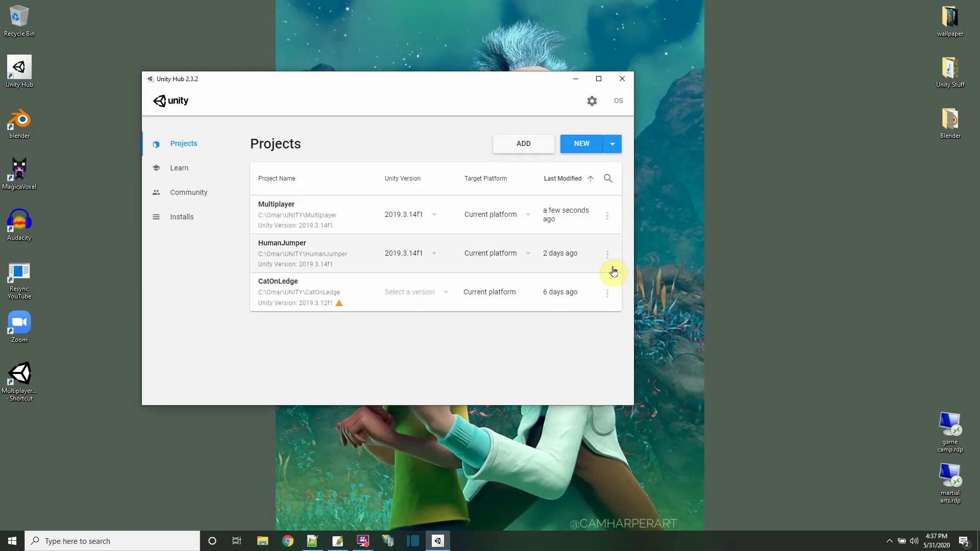
{"action": "left_click", "coordinate": [574, 141]}
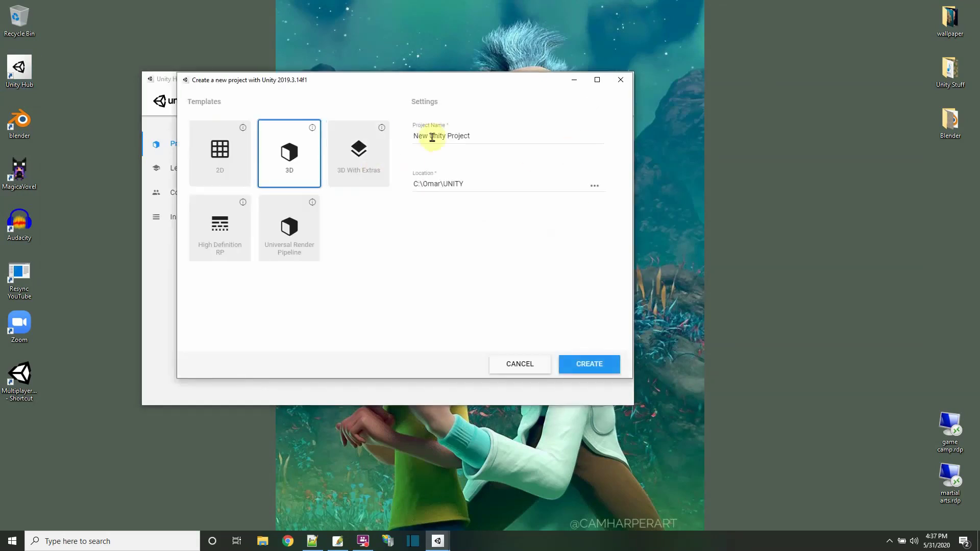
{"action": "triple_click", "coordinate": [498, 136]}
{"action": "type", "text": "MultiTutorial"}
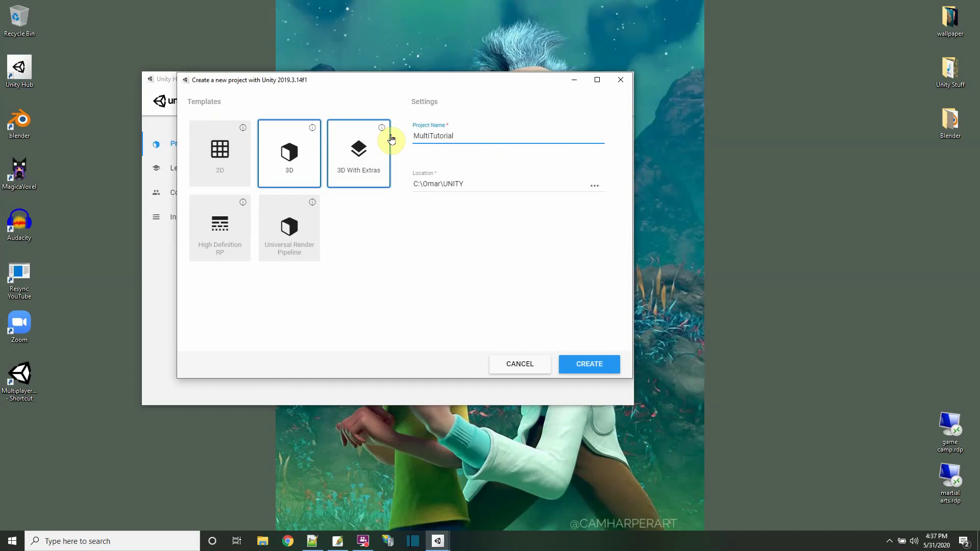
{"action": "left_click", "coordinate": [577, 366]}
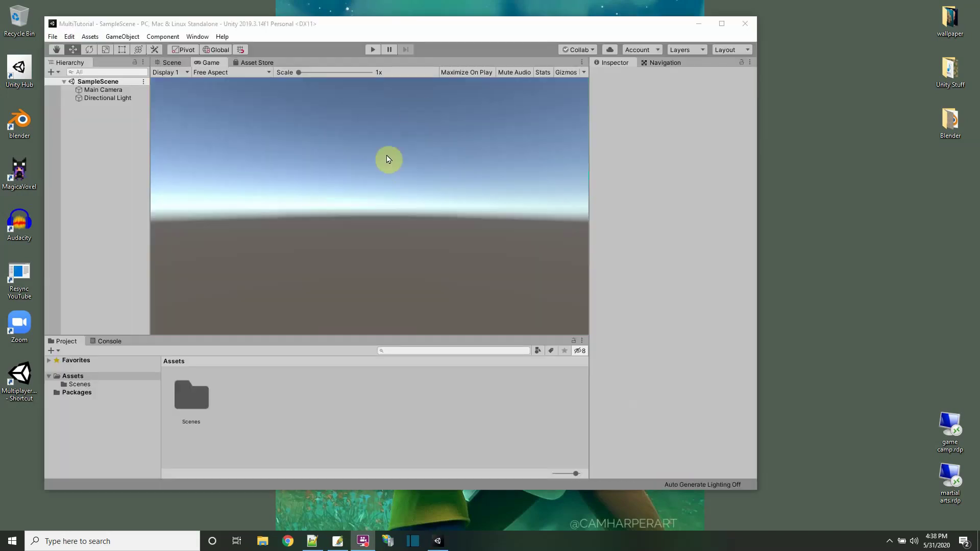
Enlarge and maximize the Unity editor window of the MultiTutorial project.
{"action": "left_click_drag", "start_coordinate": [376, 29], "coordinate": [380, 28]}
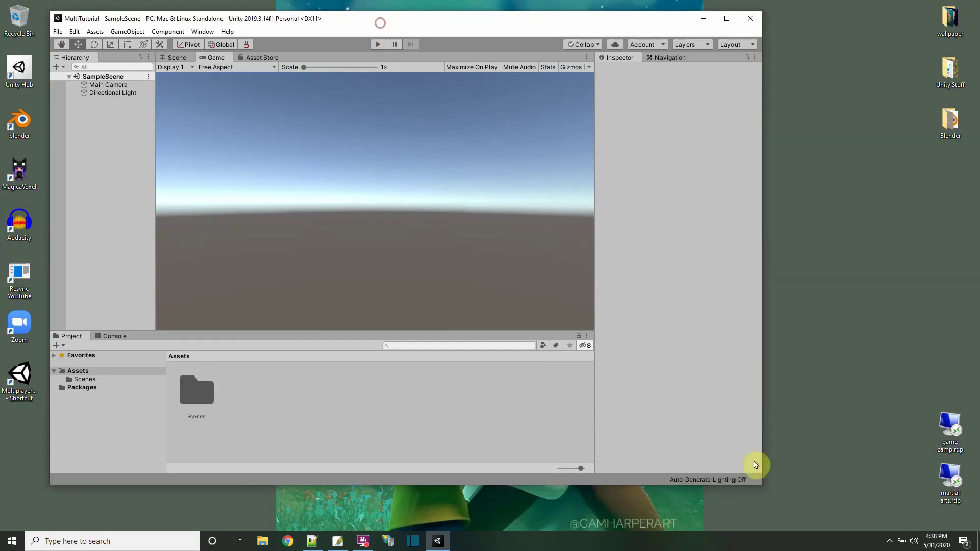
{"action": "left_click_drag", "start_coordinate": [763, 484], "coordinate": [918, 521]}
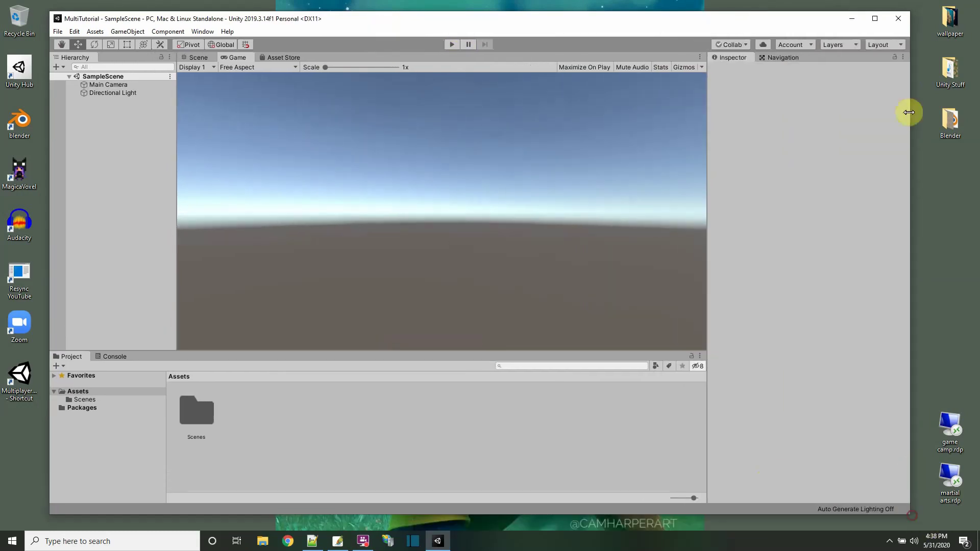
{"action": "left_click", "coordinate": [887, 18]}
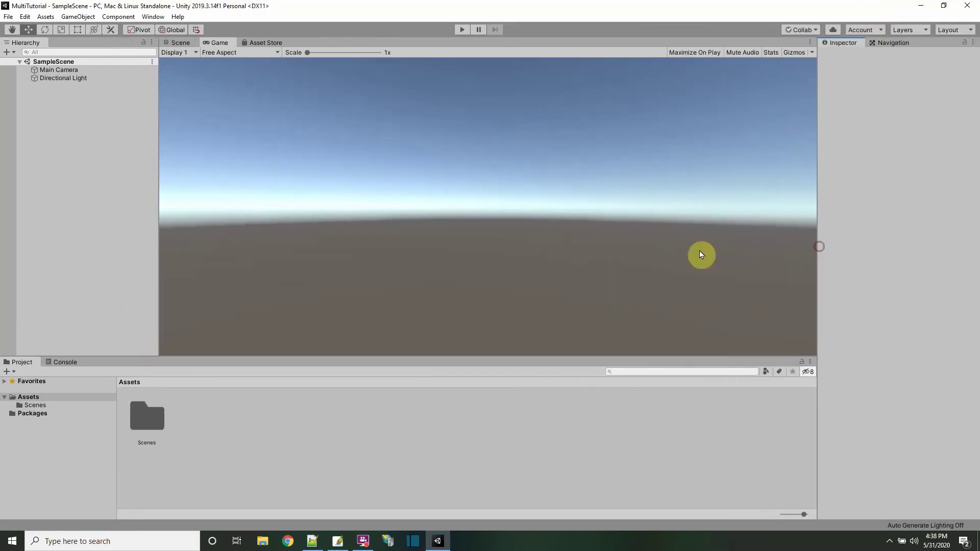
Add a cube to SampleScene and set its scale to 30 in X and 30 in Z.
{"action": "right_click", "coordinate": [68, 61]}
{"action": "mouse_move", "coordinate": [125, 185]}
{"action": "mouse_move", "coordinate": [193, 199]}
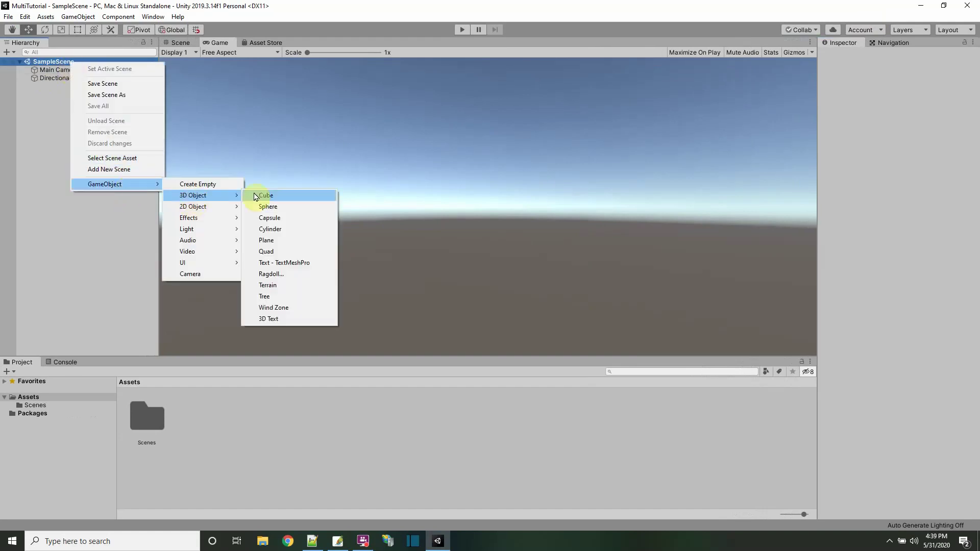
{"action": "left_click", "coordinate": [260, 195]}
{"action": "left_click", "coordinate": [906, 117]}
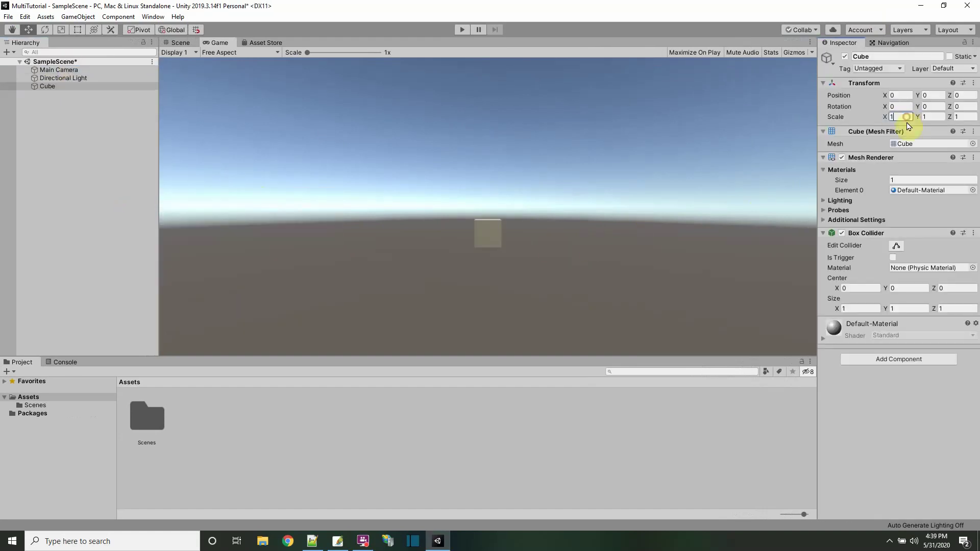
{"action": "type", "text": "30"}
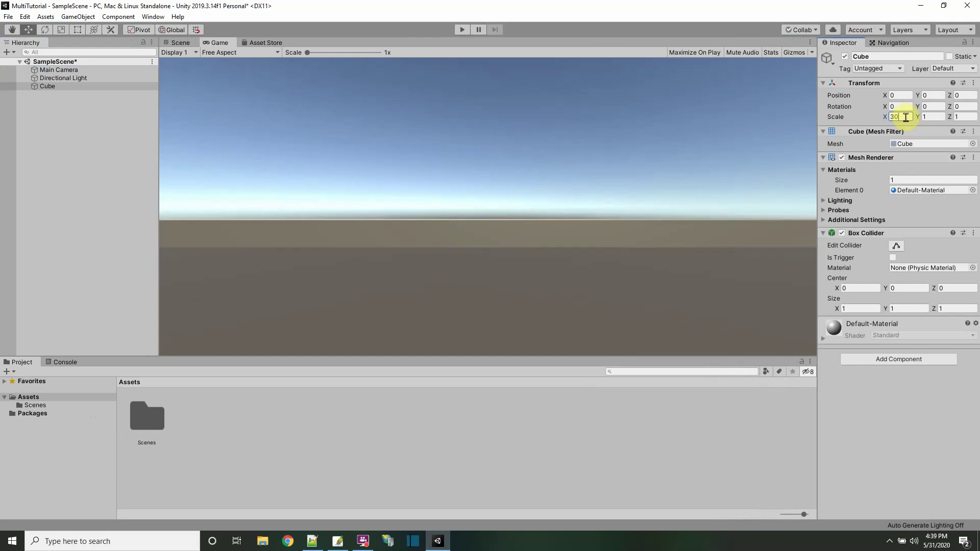
{"action": "type", "text": "30"}
Import the floor texture image into the project's Assets folder.
{"action": "left_click", "coordinate": [273, 456]}
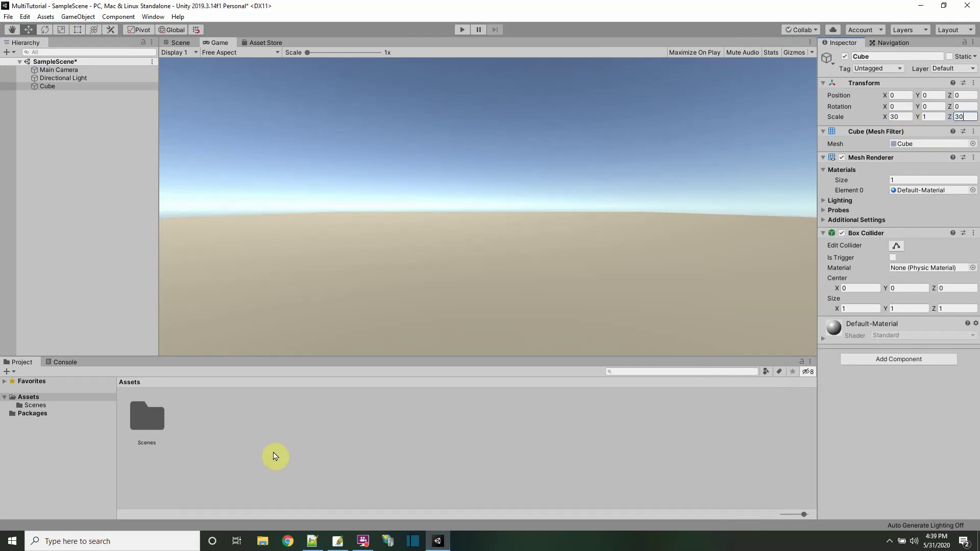
{"action": "left_click", "coordinate": [281, 140]}
{"action": "left_click_drag", "start_coordinate": [281, 140], "coordinate": [382, 284]}
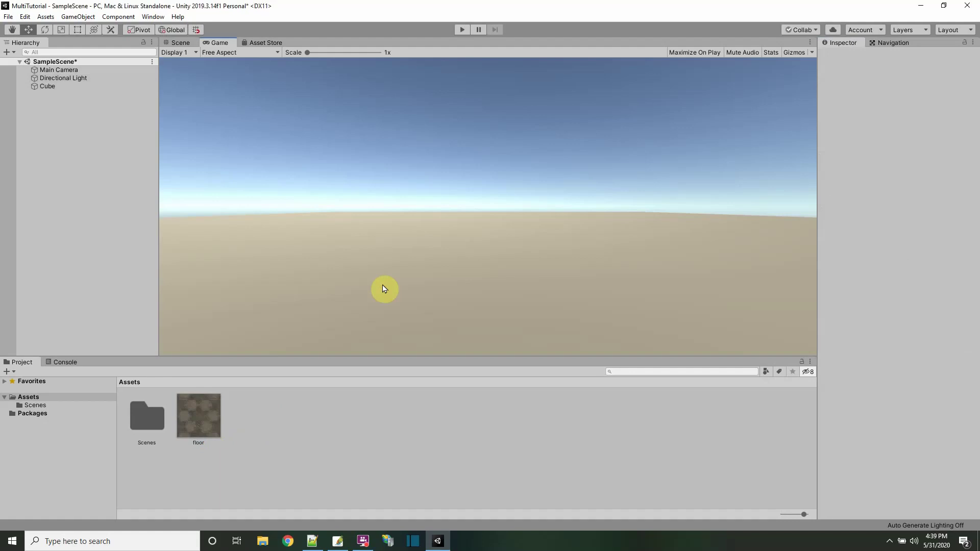
Switch to the Scene view and apply the floor texture to the scaled cube.
{"action": "left_click", "coordinate": [46, 87]}
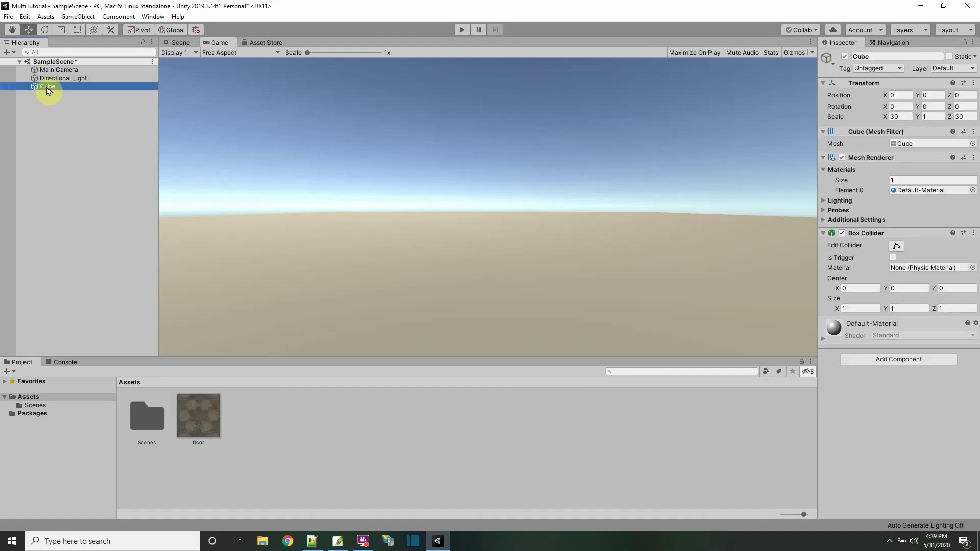
{"action": "left_click", "coordinate": [180, 43]}
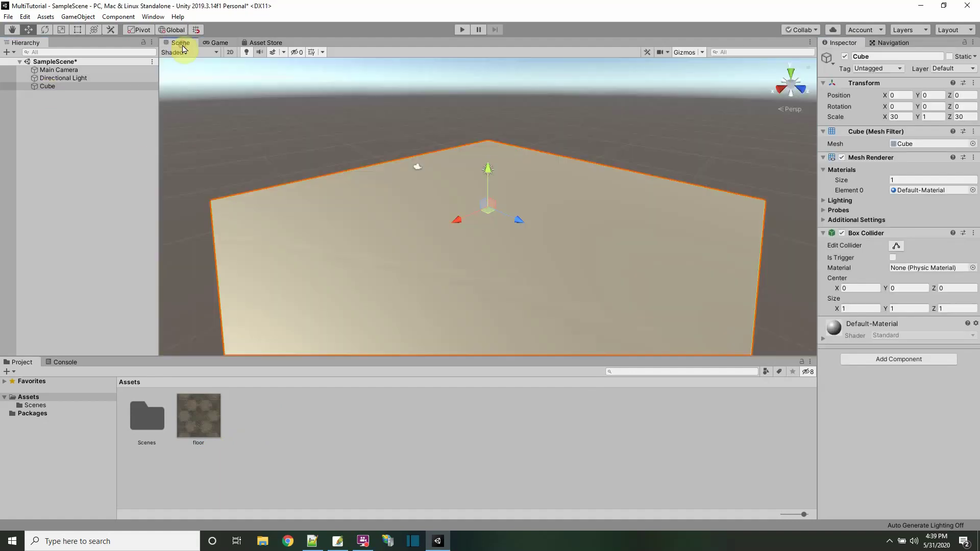
{"action": "left_click", "coordinate": [198, 427]}
{"action": "left_click_drag", "start_coordinate": [197, 427], "coordinate": [415, 245]}
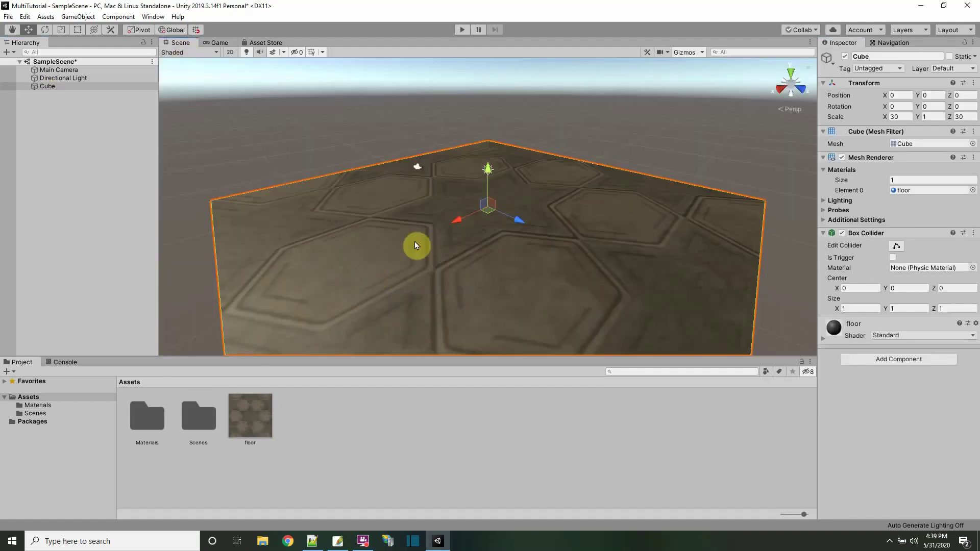
Set the floor material's main map tiling to 5 in X and 5 in Y.
{"action": "left_click", "coordinate": [823, 340]}
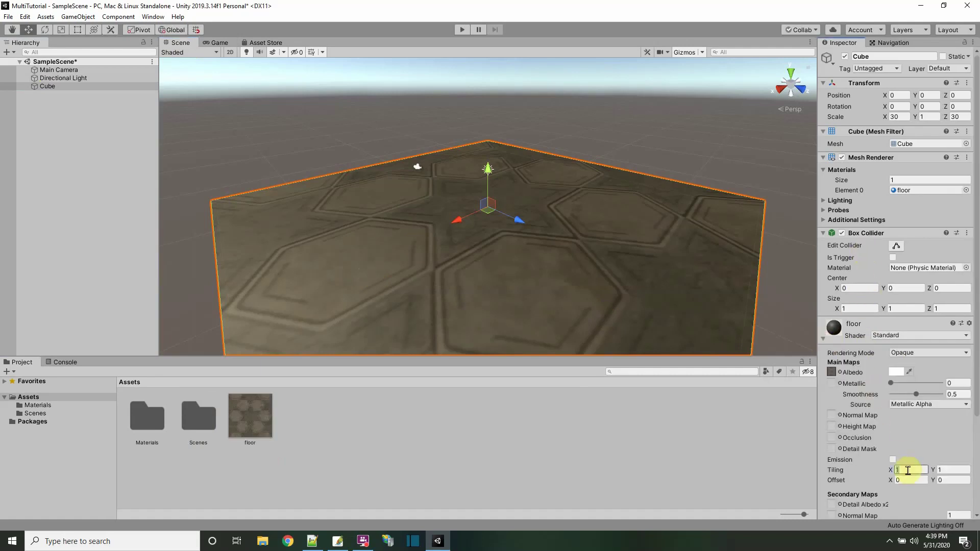
{"action": "type", "text": "5"}
{"action": "key", "text": "Tab"}
{"action": "type", "text": "5"}
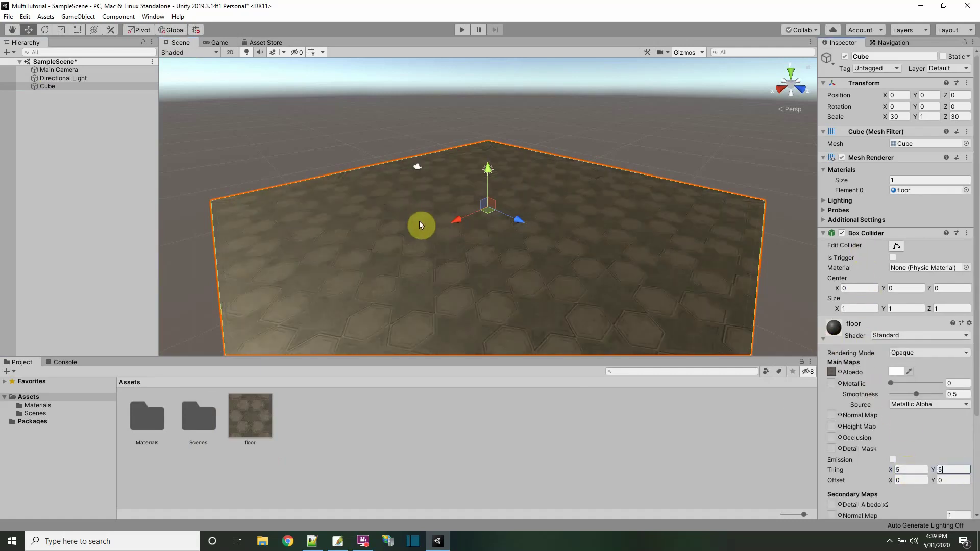
Rename the Cube object as Floor and save the scene.
{"action": "left_click", "coordinate": [53, 88]}
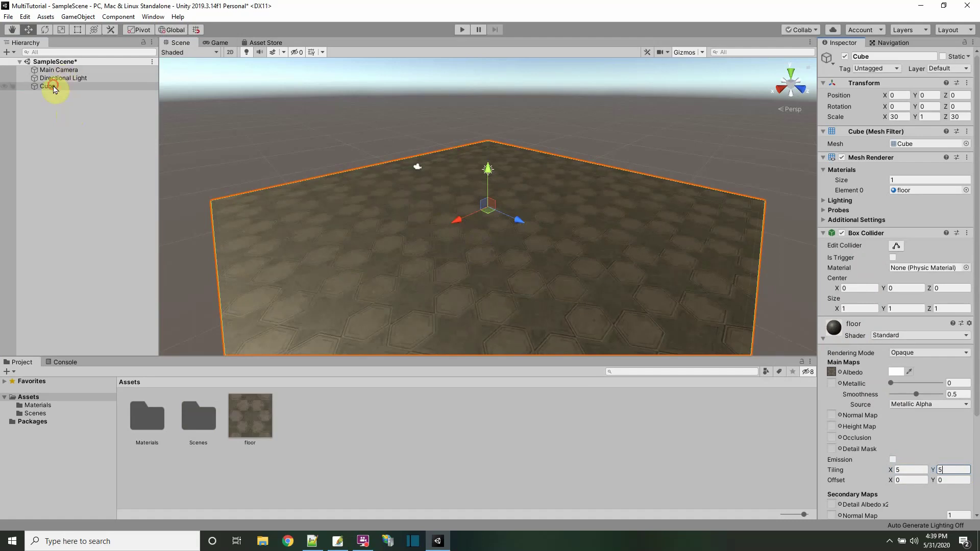
{"action": "type", "text": "Floor"}
{"action": "key", "text": "Return"}
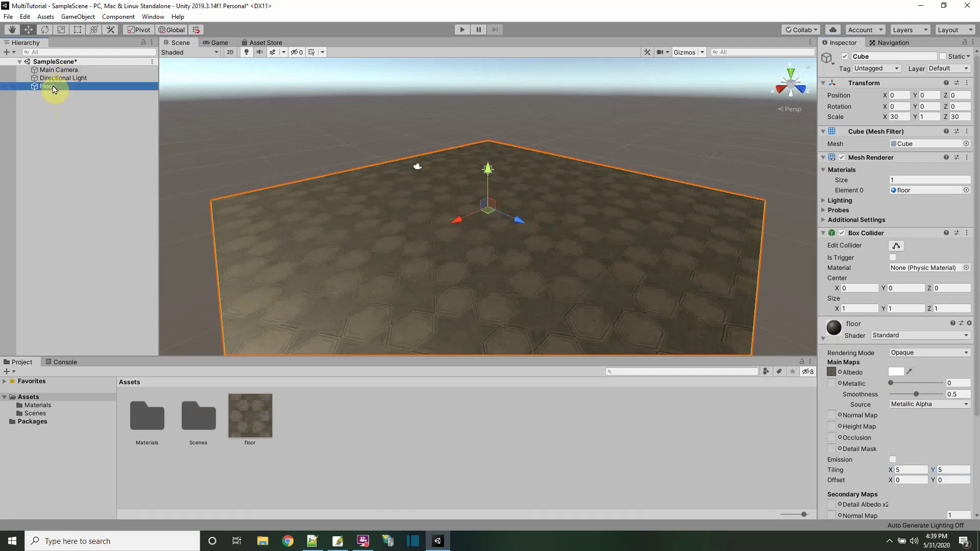
{"action": "left_click", "coordinate": [8, 16]}
{"action": "left_click", "coordinate": [20, 51]}
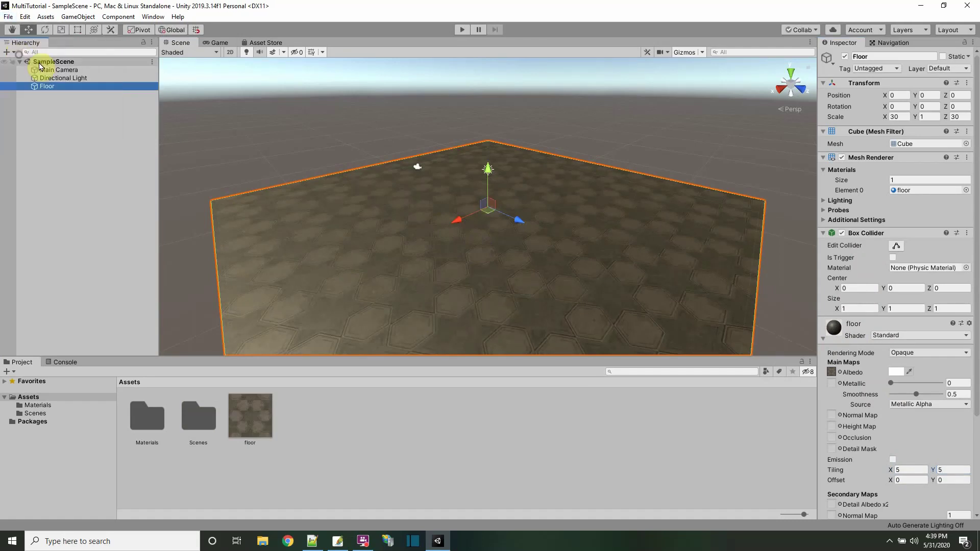
{"action": "right_click", "coordinate": [40, 62]}
{"action": "mouse_move", "coordinate": [77, 185]}
{"action": "mouse_move", "coordinate": [163, 195]}
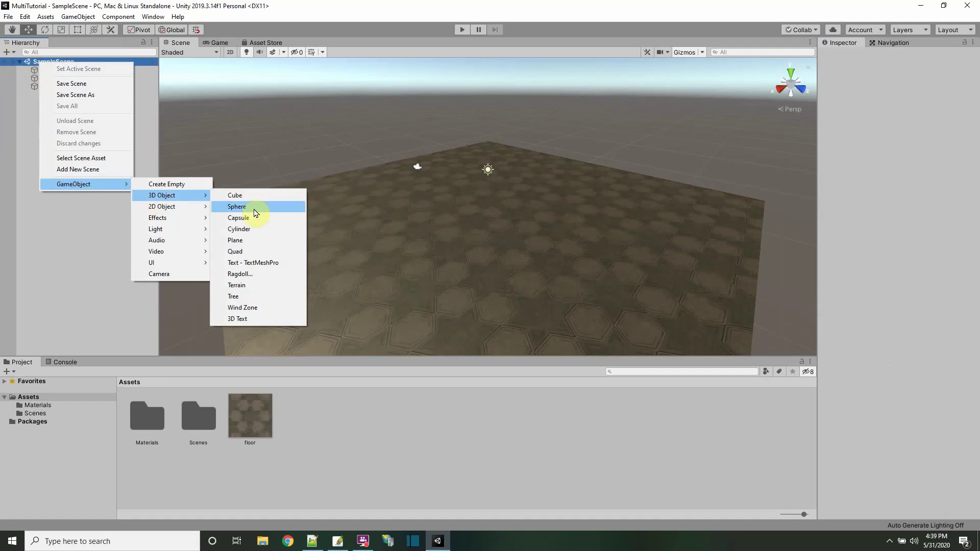
{"action": "left_click", "coordinate": [257, 229]}
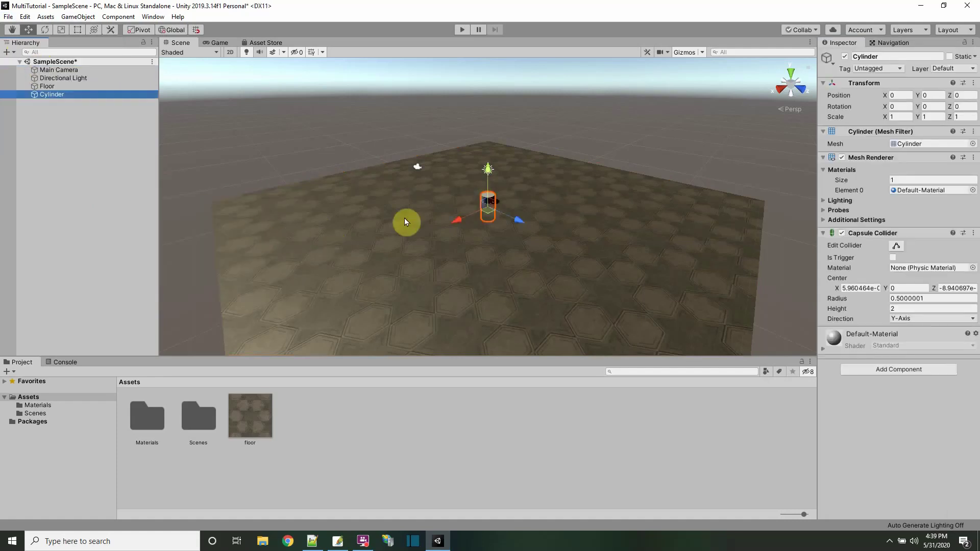
{"action": "right_click", "coordinate": [54, 95]}
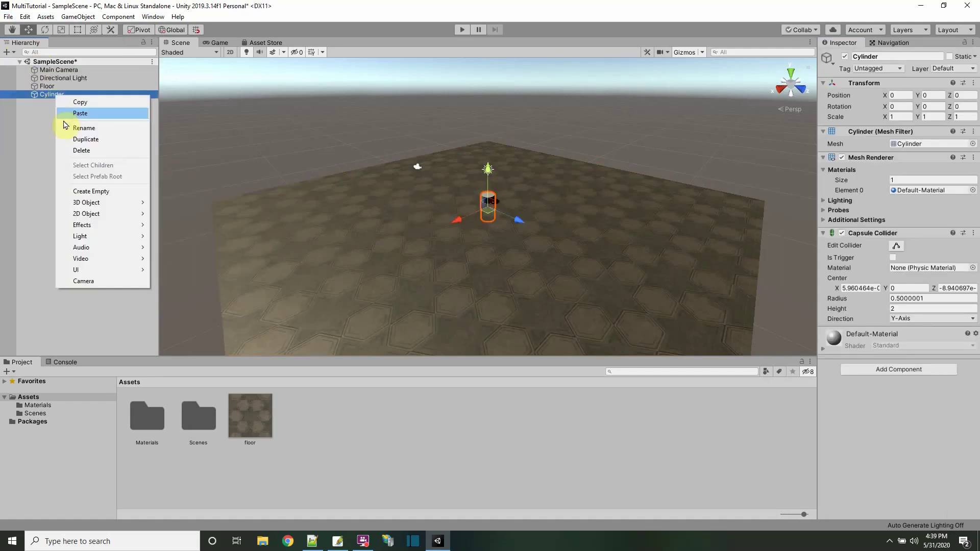
{"action": "left_click", "coordinate": [75, 150]}
Add a capsule to SampleScene and raise it above the floor to a Y position of about 1.54.
{"action": "right_click", "coordinate": [36, 62]}
{"action": "mouse_move", "coordinate": [100, 188]}
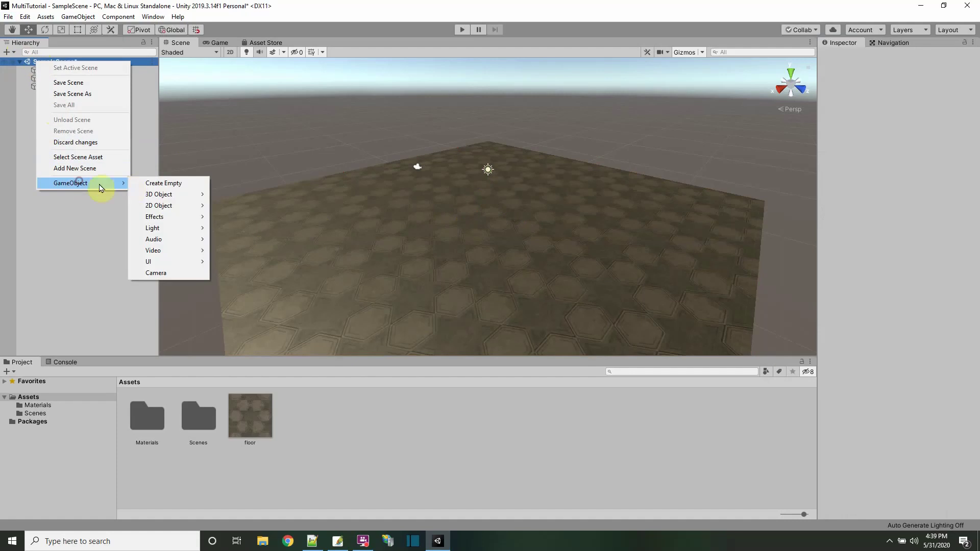
{"action": "mouse_move", "coordinate": [177, 195]}
{"action": "left_click", "coordinate": [233, 214]}
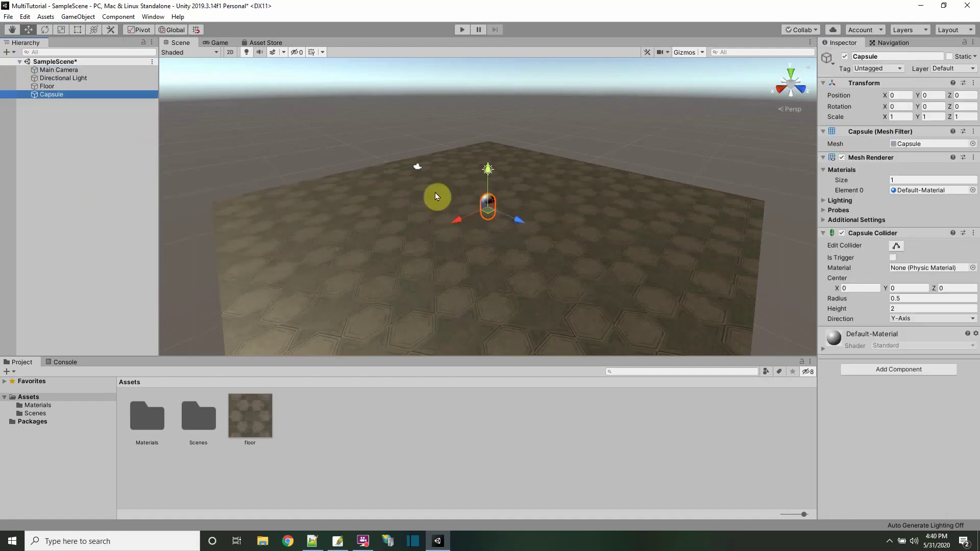
{"action": "left_click_drag", "start_coordinate": [488, 168], "coordinate": [485, 148]}
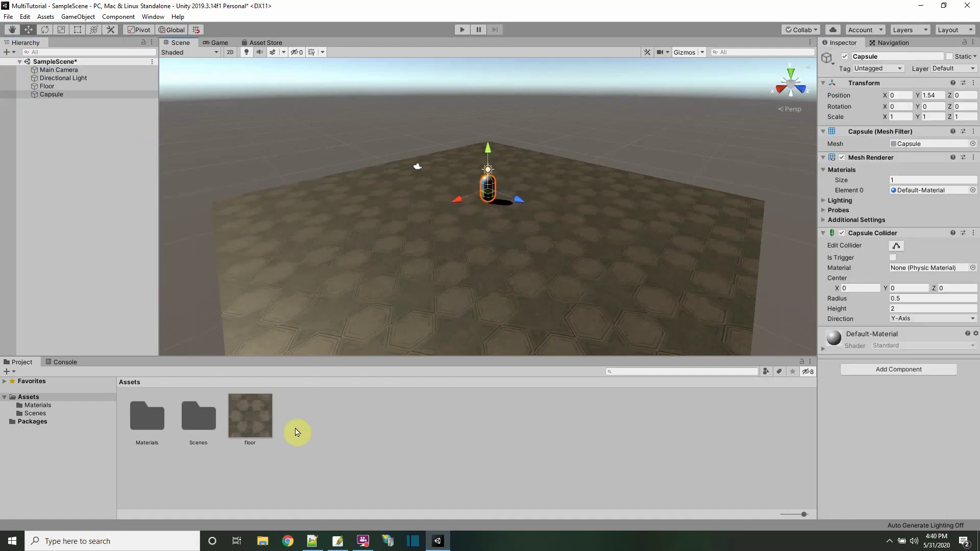
Create a new material named Player in the Materials folder.
{"action": "double_click", "coordinate": [147, 417]}
{"action": "right_click", "coordinate": [258, 424]}
{"action": "mouse_move", "coordinate": [311, 170]}
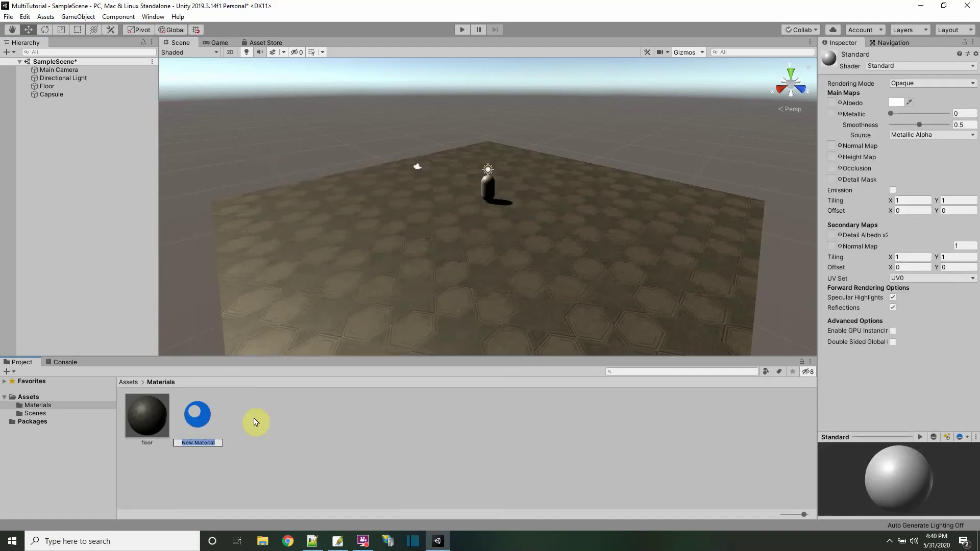
{"action": "type", "text": "er"}
{"action": "key", "text": "Return"}
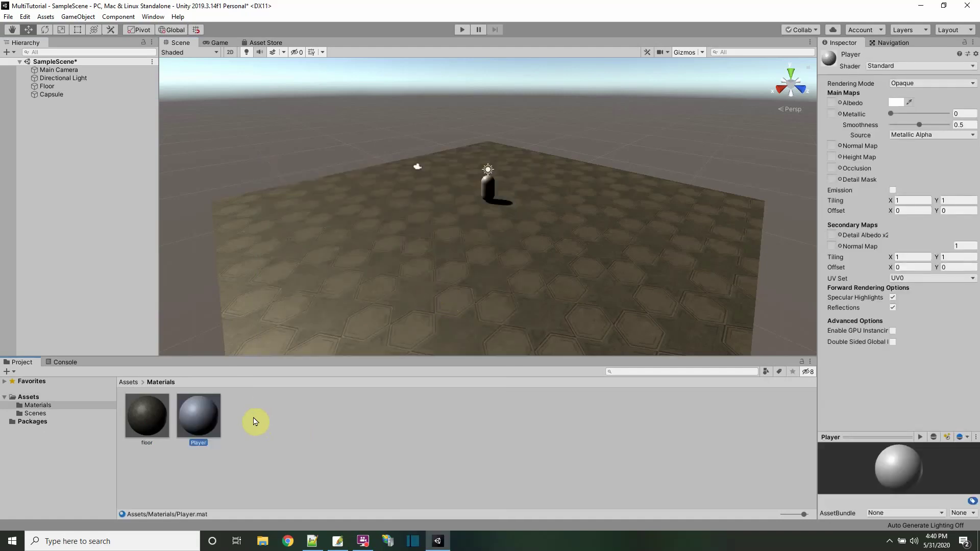
Give the Player material a red albedo (E32424) and a smoothness of about 0.821, and apply it to the capsule.
{"action": "left_click", "coordinate": [896, 103]}
{"action": "left_click", "coordinate": [765, 282]}
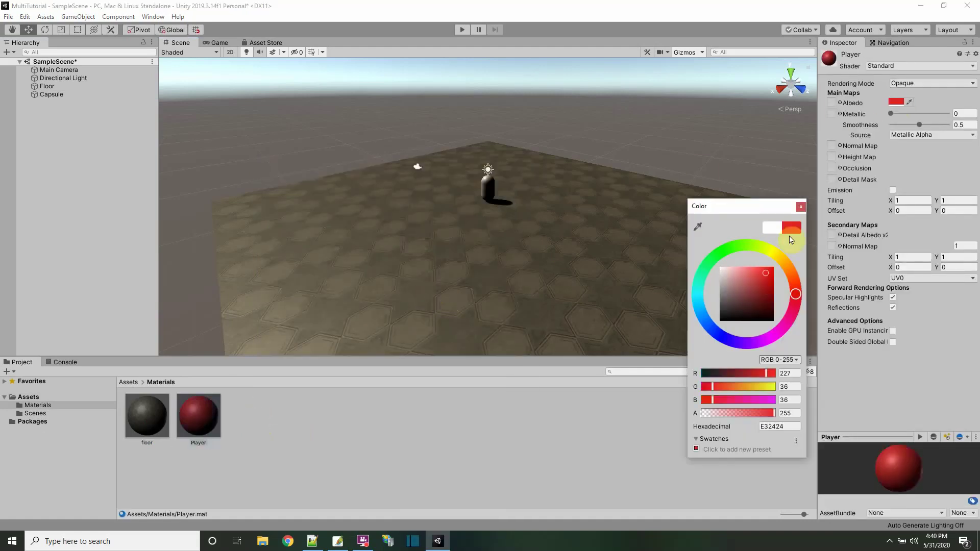
{"action": "left_click", "coordinate": [801, 207]}
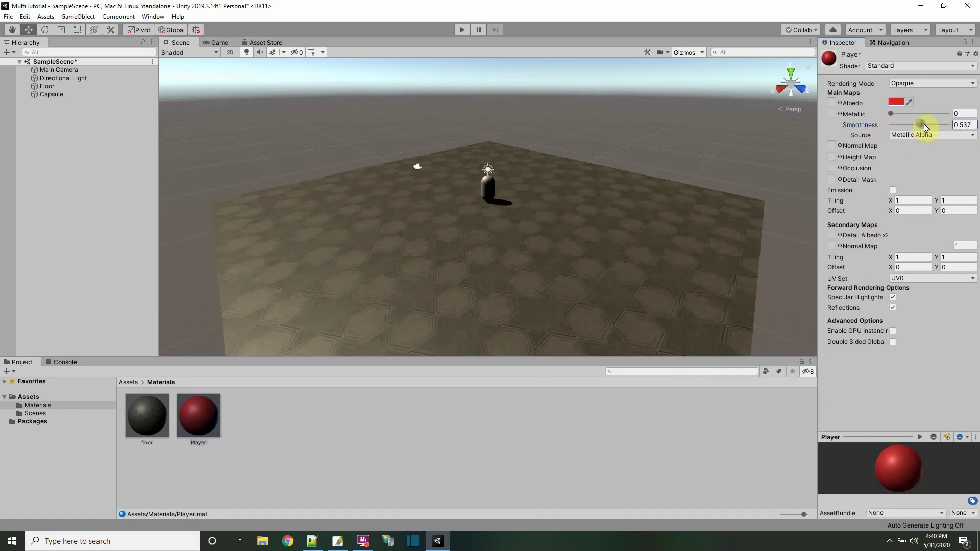
{"action": "left_click_drag", "start_coordinate": [925, 127], "coordinate": [937, 125]}
{"action": "left_click_drag", "start_coordinate": [199, 416], "coordinate": [491, 188]}
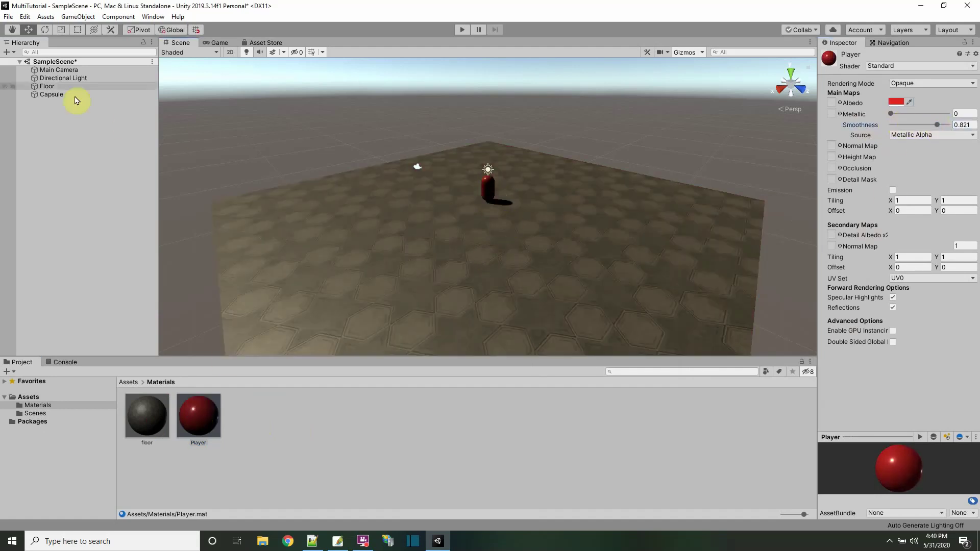
Duplicate the Directional Light and place the copy directly beneath the original in the Hierarchy.
{"action": "right_click", "coordinate": [69, 80]}
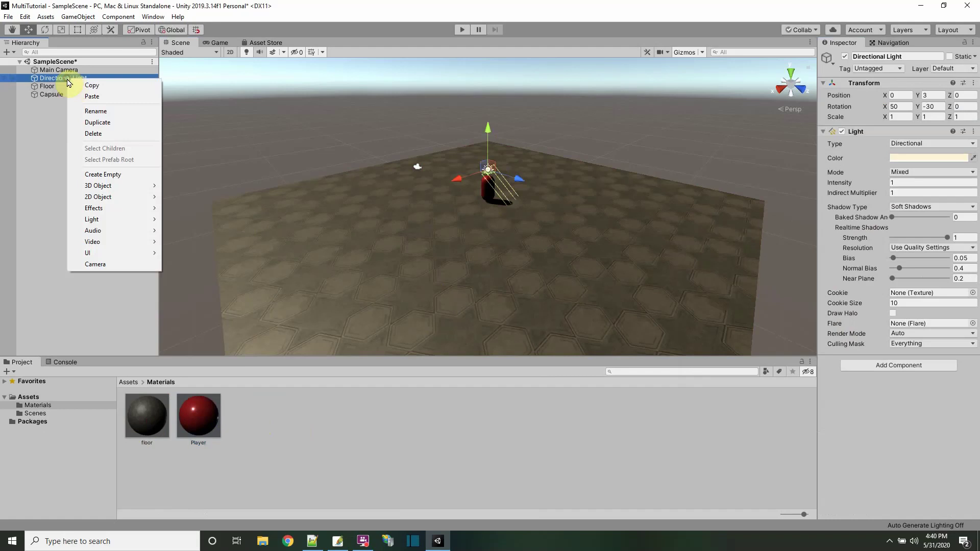
{"action": "left_click", "coordinate": [97, 123]}
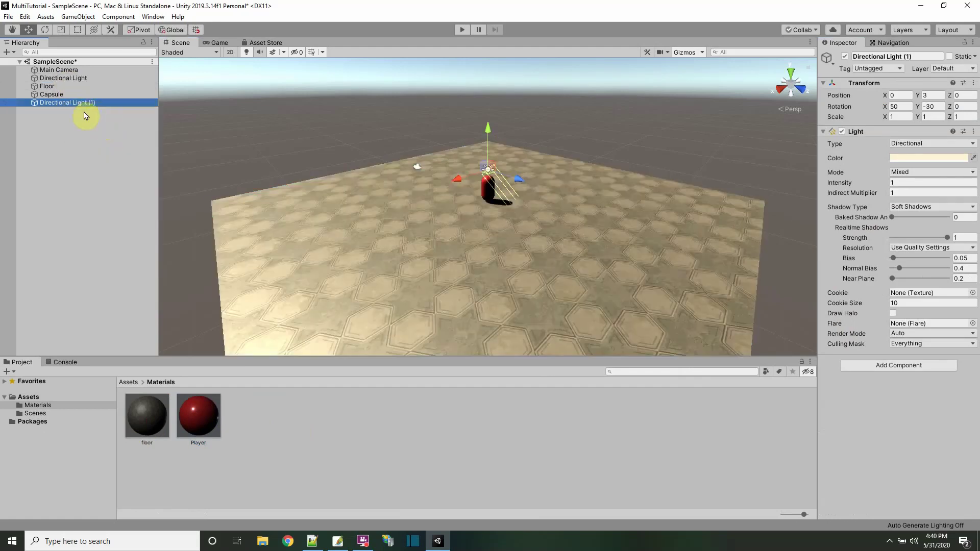
{"action": "left_click_drag", "start_coordinate": [82, 102], "coordinate": [82, 83]}
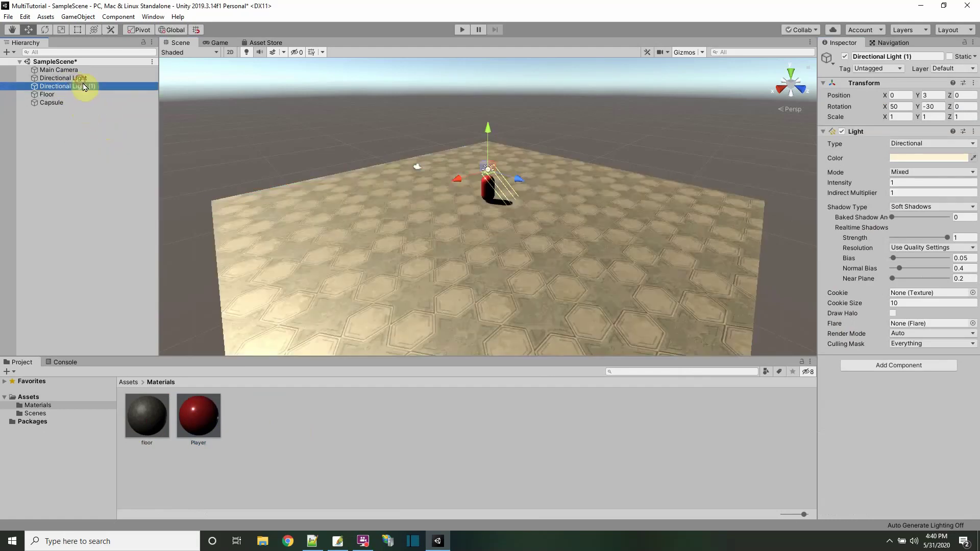
Rotate the duplicated directional light to about 46° in X and -152° in Y so it lights the capsule from the other side.
{"action": "left_click", "coordinate": [44, 30]}
{"action": "left_click_drag", "start_coordinate": [518, 163], "coordinate": [543, 257]}
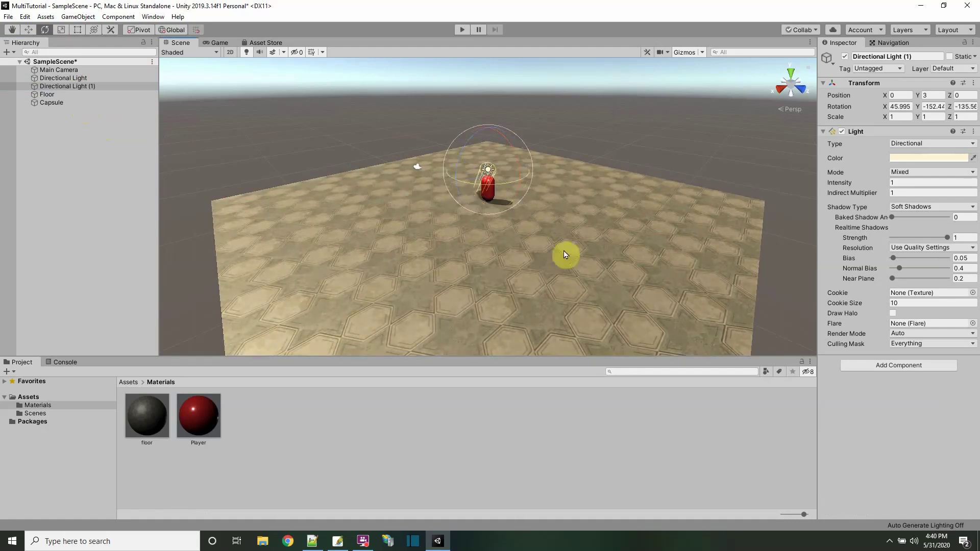
{"action": "left_click_drag", "start_coordinate": [437, 250], "coordinate": [837, 252], "text": "alt"}
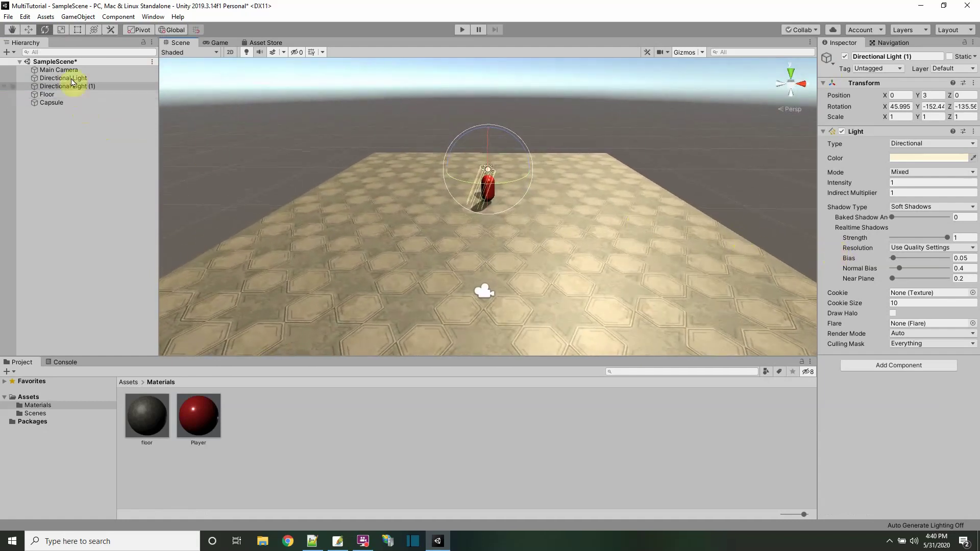
Rename the Capsule object in the Hierarchy as Player.
{"action": "left_click", "coordinate": [55, 104]}
{"action": "left_click", "coordinate": [54, 103]}
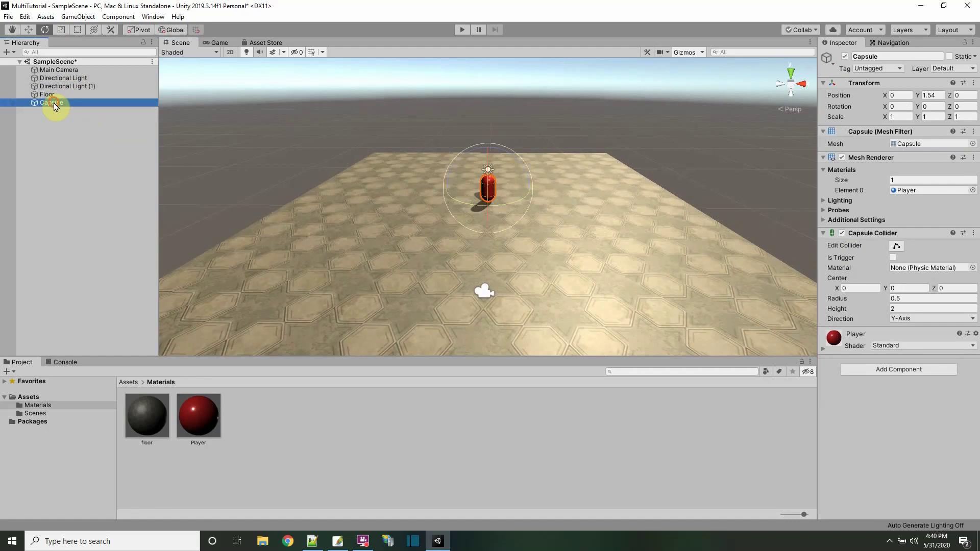
{"action": "type", "text": "Player"}
{"action": "key", "text": "Return"}
Create a C# script named Player in the Assets folder.
{"action": "left_click", "coordinate": [36, 398]}
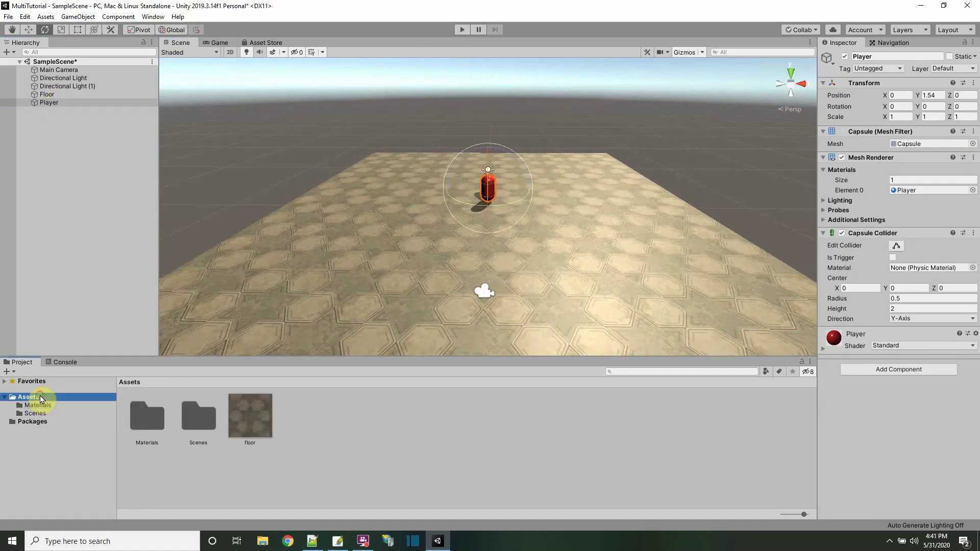
{"action": "right_click", "coordinate": [327, 425]}
{"action": "mouse_move", "coordinate": [352, 168]}
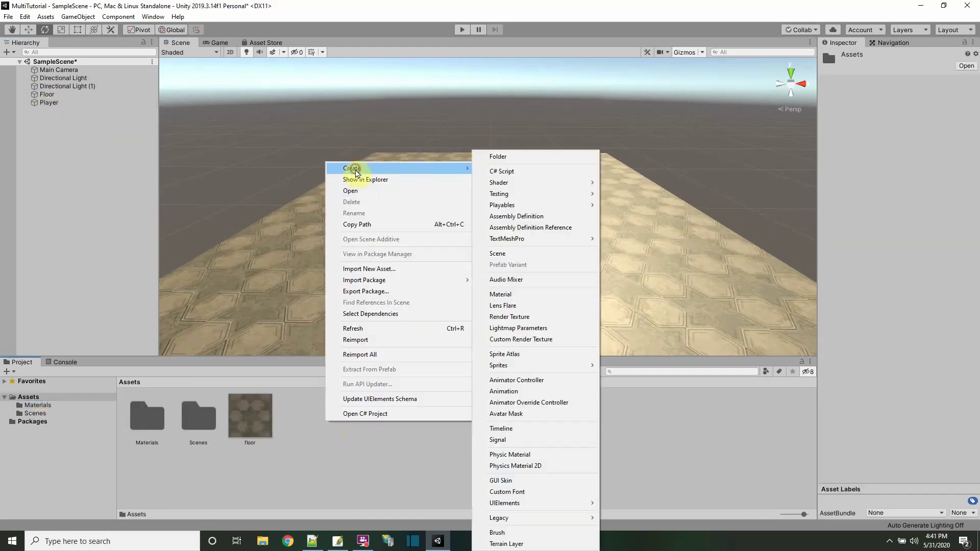
{"action": "left_click", "coordinate": [522, 175]}
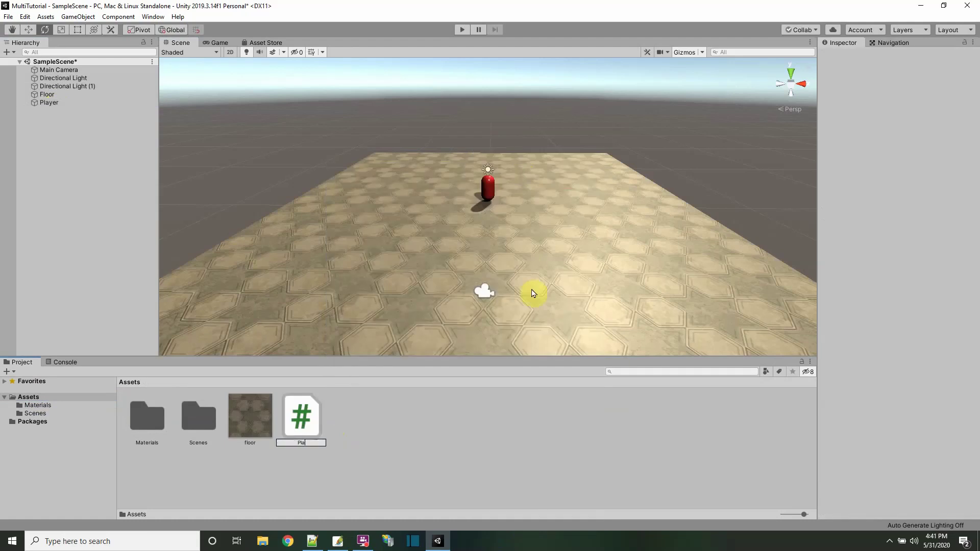
{"action": "key", "text": "Return"}
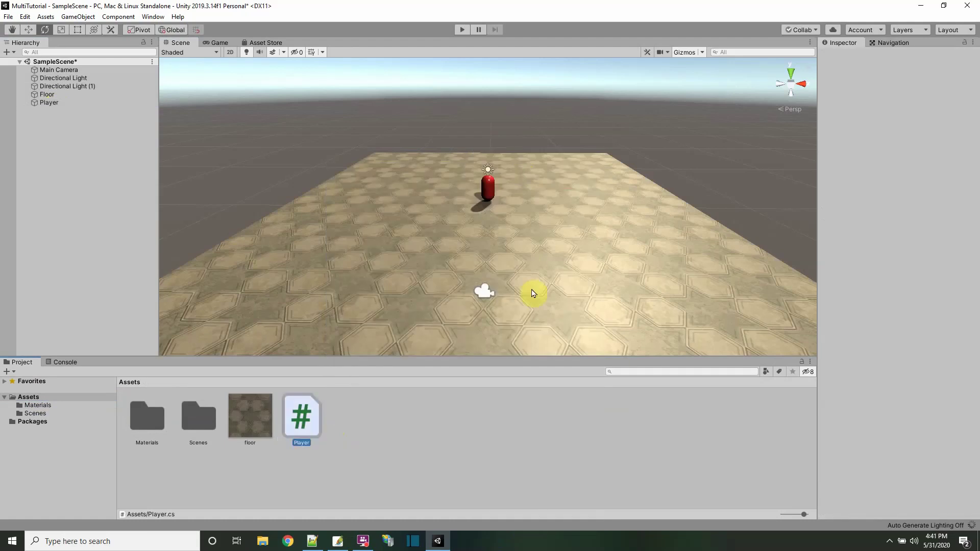
Open the Player script in Visual Studio for editing.
{"action": "left_click", "coordinate": [300, 415]}
{"action": "double_click", "coordinate": [298, 413]}
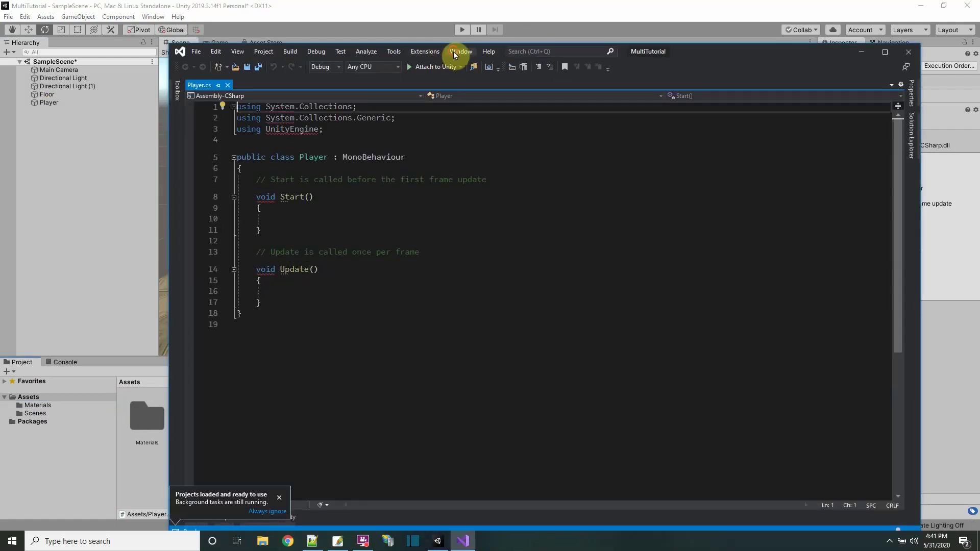
{"action": "left_click", "coordinate": [461, 51]}
{"action": "left_click", "coordinate": [450, 53]}
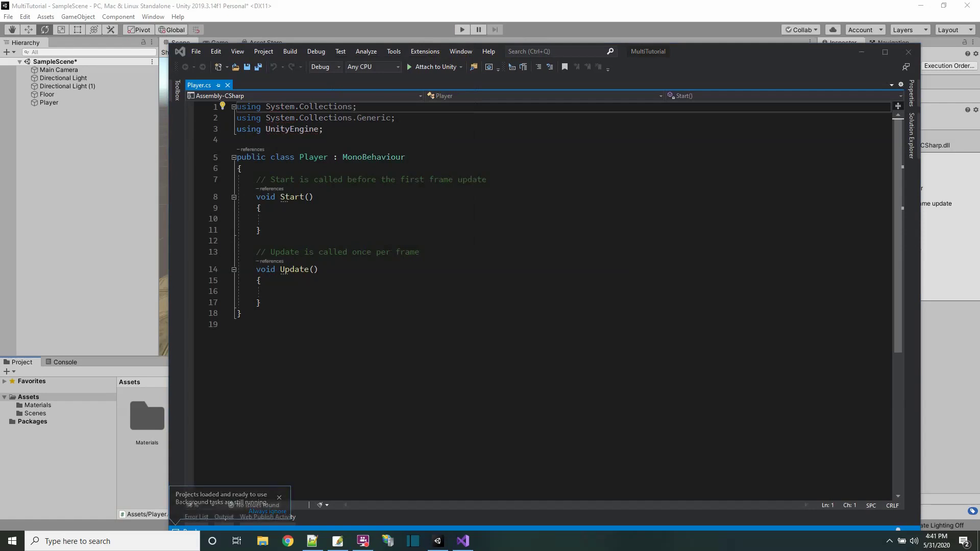
Delete the default Start and Update methods with their comments, plus the System.Collections and System.Collections.Generic using lines.
{"action": "left_click_drag", "start_coordinate": [242, 169], "coordinate": [305, 301]}
{"action": "key", "text": "BackSpace"}
{"action": "left_click_drag", "start_coordinate": [414, 118], "coordinate": [203, 94]}
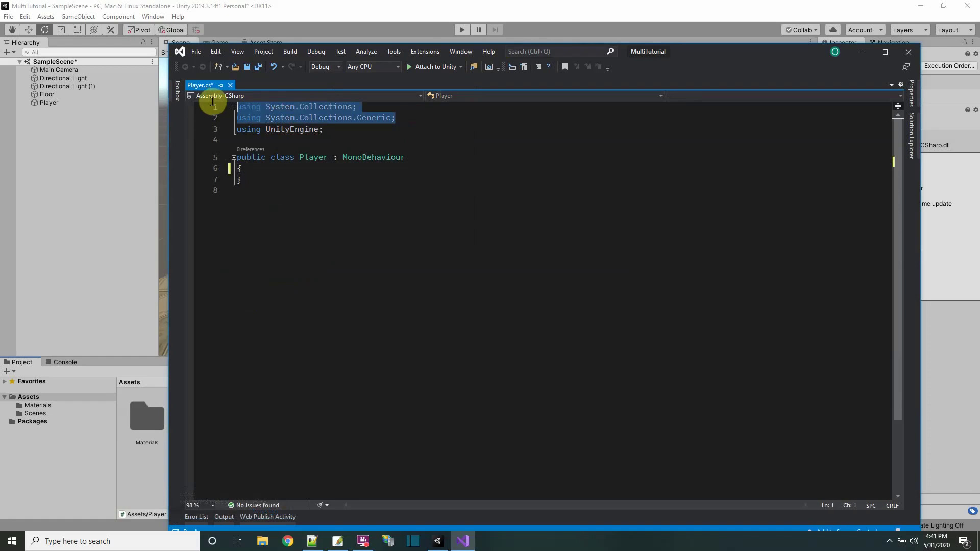
{"action": "key", "text": "Delete"}
{"action": "key", "text": "Delete"}
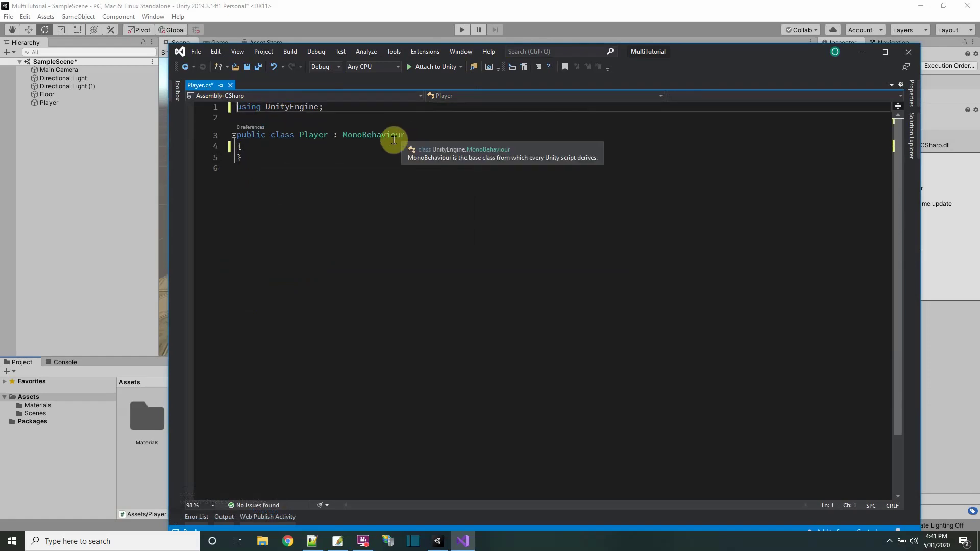
{"action": "left_click", "coordinate": [281, 125]}
{"action": "key", "text": "Return"}
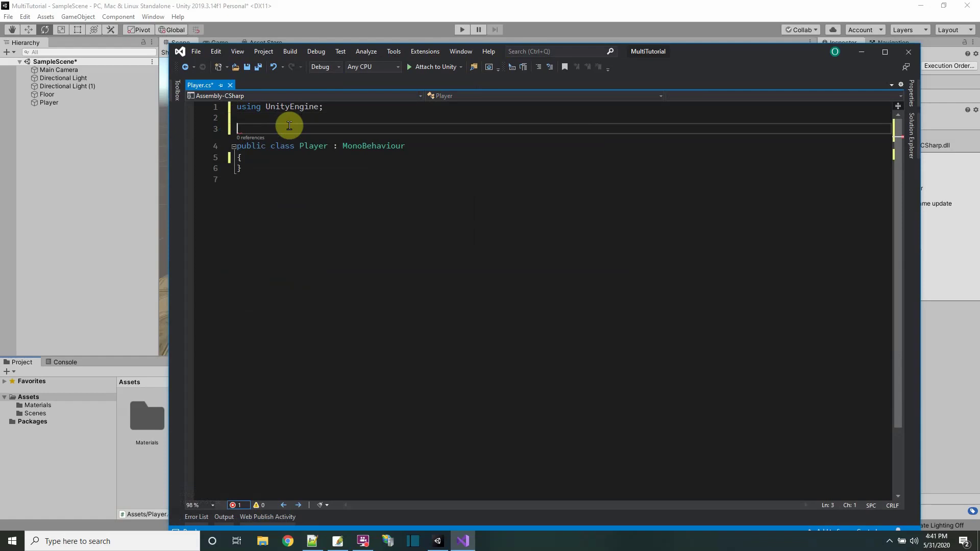
{"action": "type", "text": "[RequireComponen"}
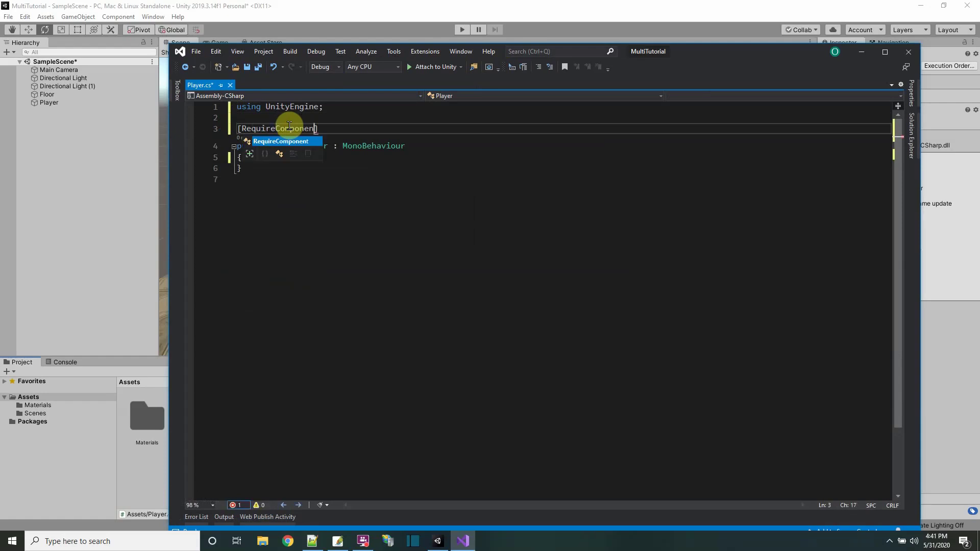
{"action": "type", "text": "t(typeof("}
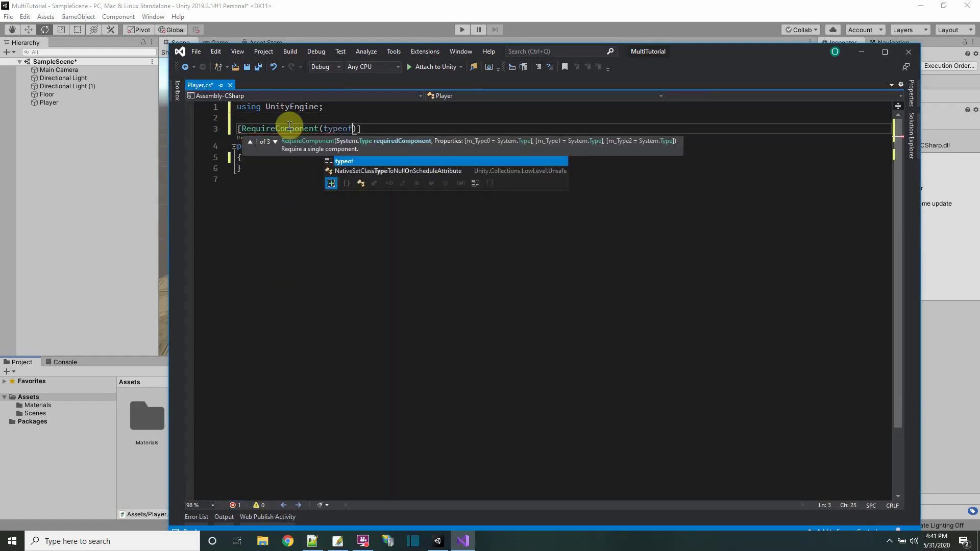
{"action": "type", "text": "RigidBo"}
{"action": "key", "text": "Tab"}
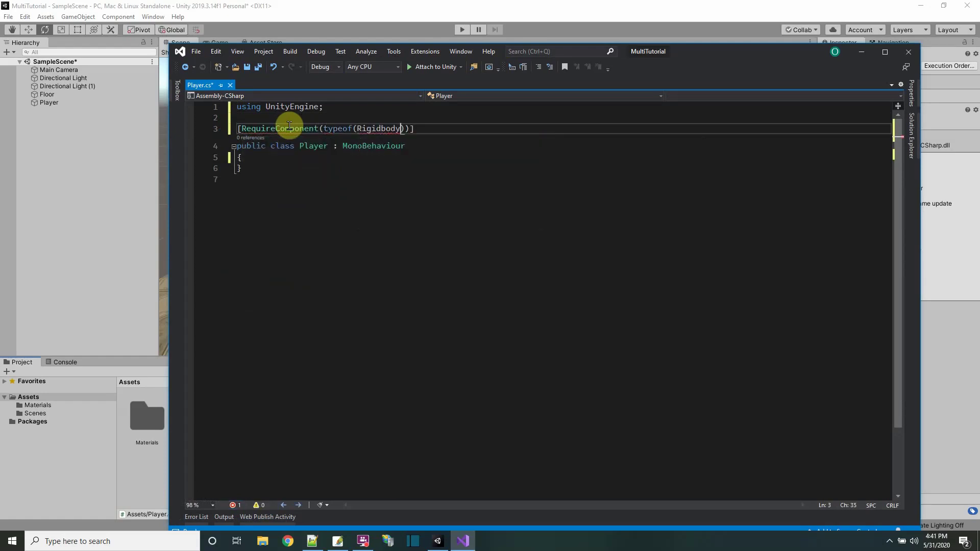
{"action": "left_click", "coordinate": [291, 154]}
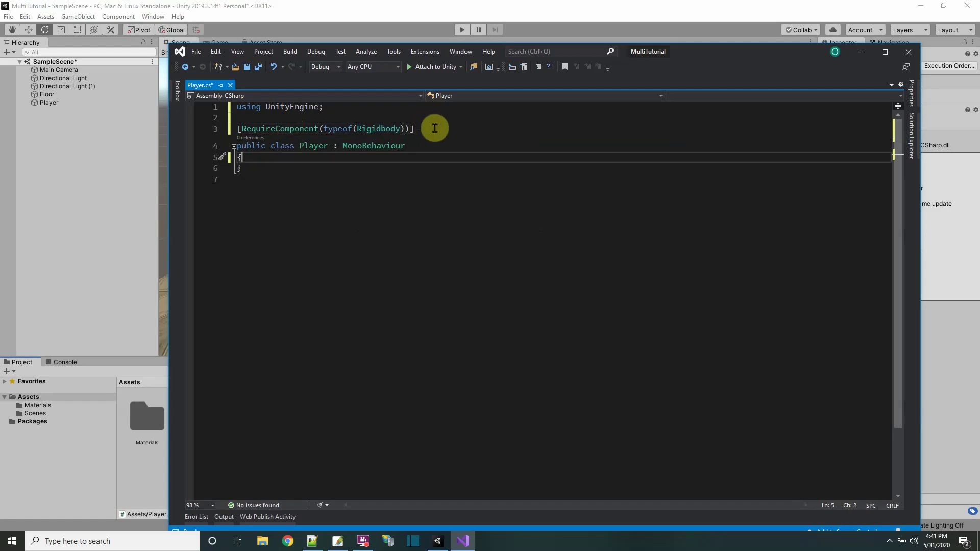
{"action": "left_click_drag", "start_coordinate": [435, 128], "coordinate": [433, 121]}
{"action": "key", "text": "Delete"}
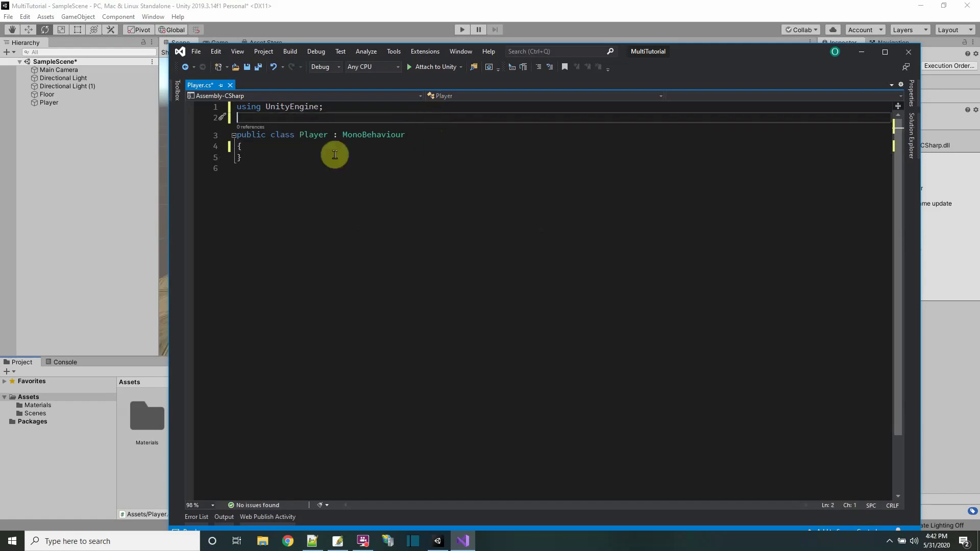
Declare the public float fields Movespeed = 3.5f and Turnspeed = 120f in the Player class.
{"action": "left_click", "coordinate": [295, 151]}
{"action": "key", "text": "Return"}
{"action": "type", "text": "public float Movesp"}
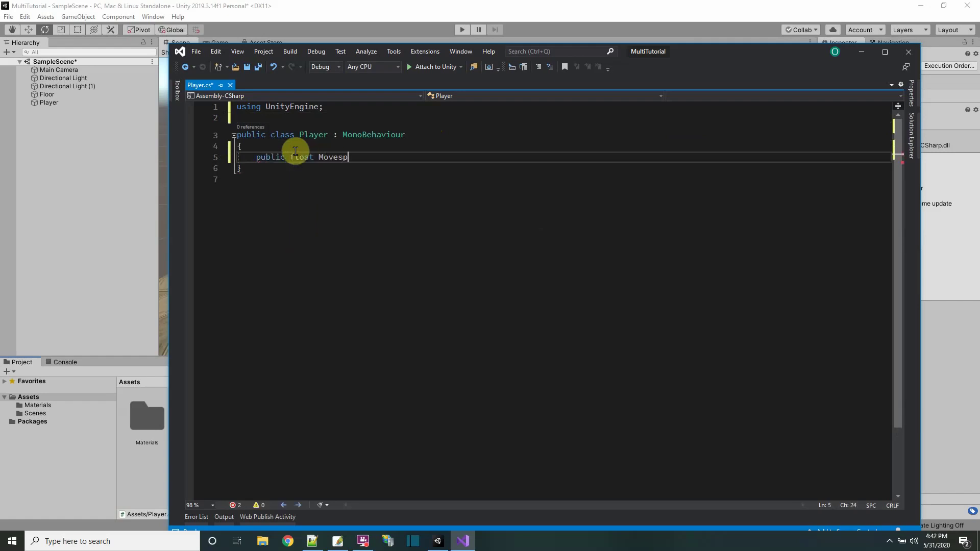
{"action": "type", "text": "eed = 3.5f;"}
{"action": "key", "text": "Return"}
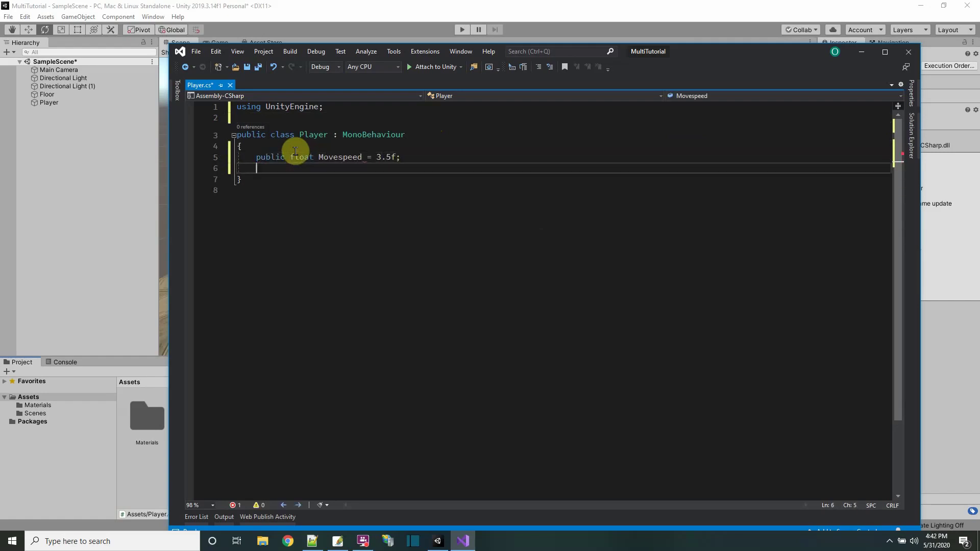
{"action": "type", "text": "public float Turnspeed = 120f;"}
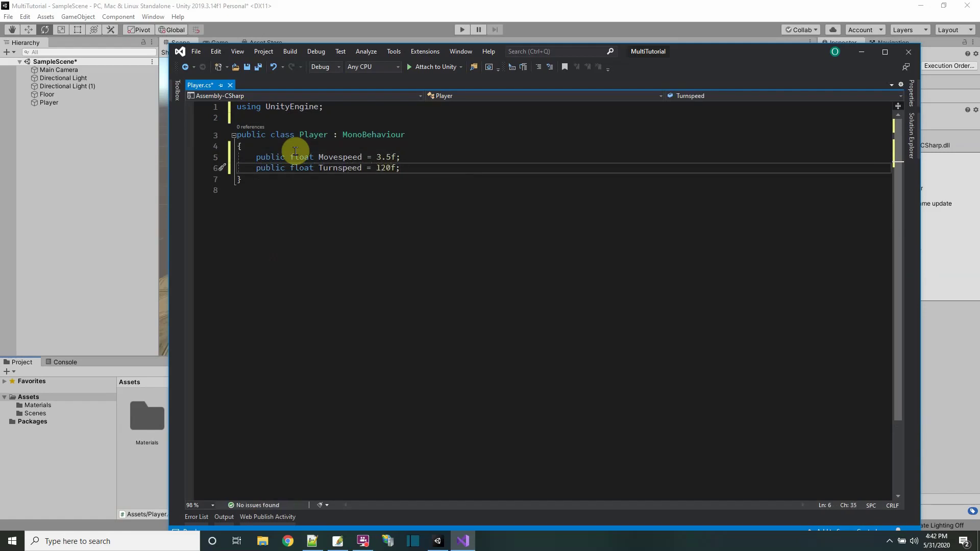
Add an empty private void Update() method below the two speed fields.
{"action": "key", "text": "Return"}
{"action": "key", "text": "Return"}
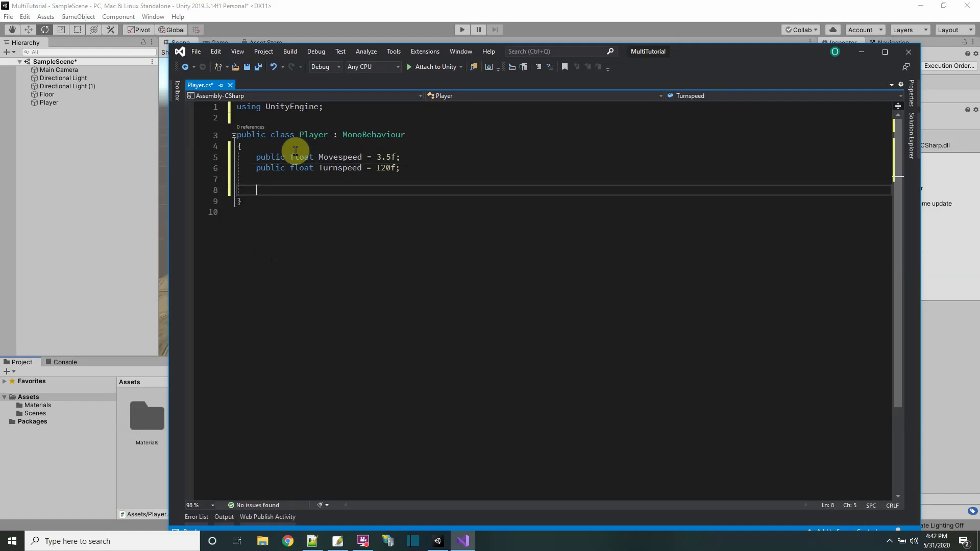
{"action": "type", "text": "private void Update"}
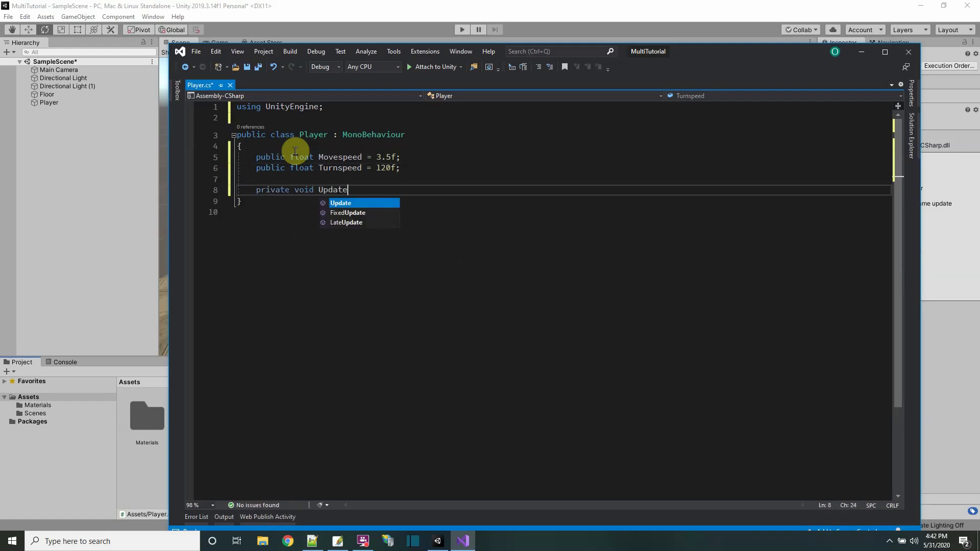
{"action": "key", "text": "Return"}
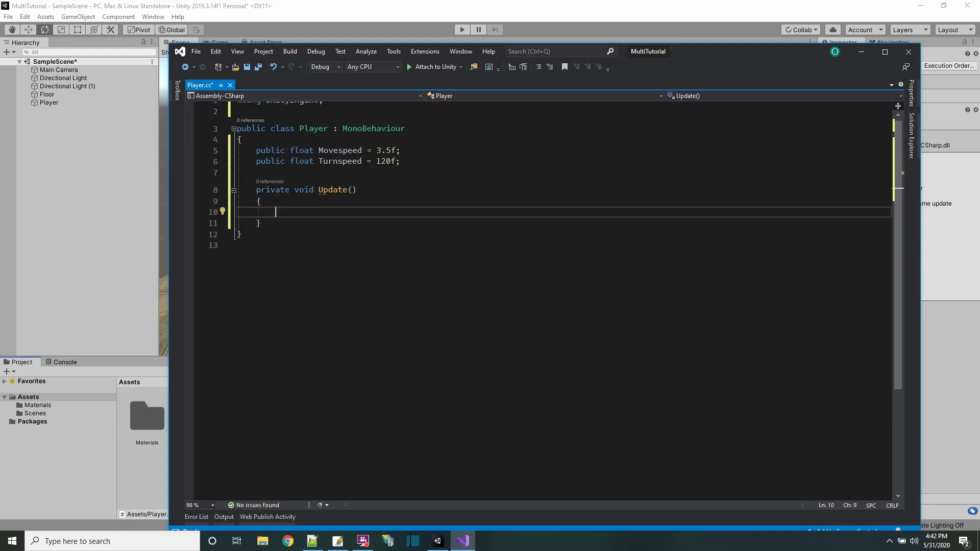
In Update, translate along Vector3.forward by Vertical input times Movespeed, rotate about Vector3.up by Horizontal input times Turnspeed, both scaled by Time.deltaTime, and save the script.
{"action": "key", "text": "alt+Tab"}
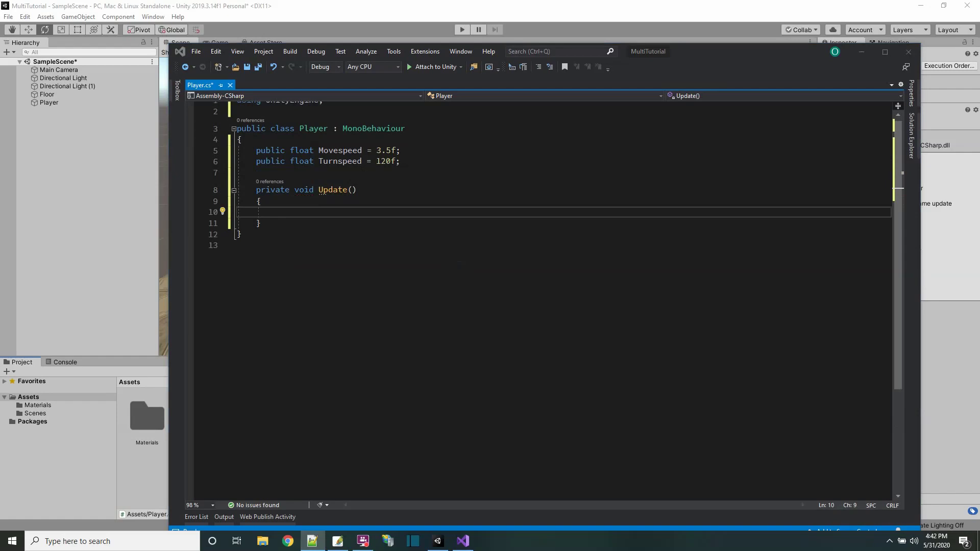
{"action": "left_click", "coordinate": [323, 218]}
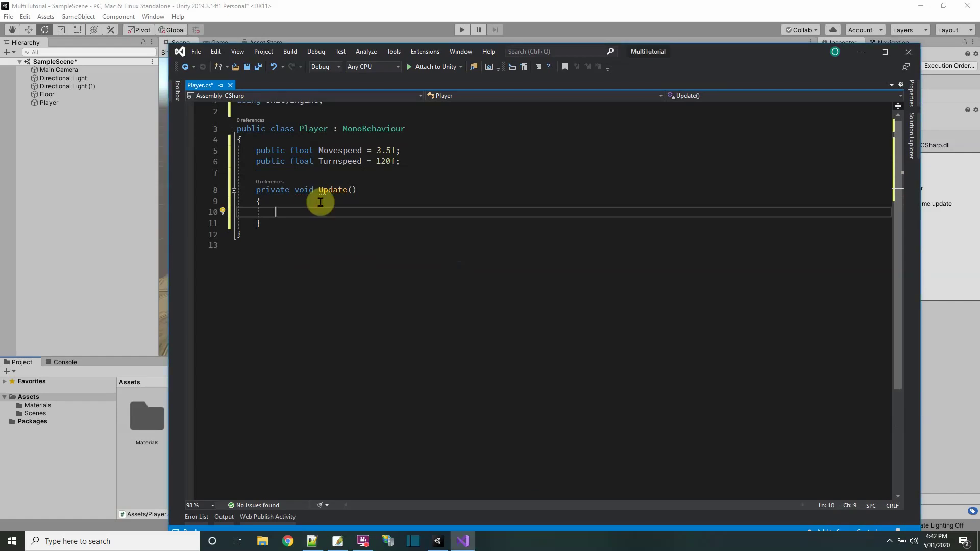
{"action": "type", "text": "//move float vert = Input.GetAxis(\"Vertical\"); float horz = Input.GetAxis(\"Horizontal\"); this.transform.Translate(Vector3.forward * vert * Movespeed * Time.deltaTime); this.transform.localRotation *= Quaternion.AngleAxis(horz * Turnspeed * Time.deltaTime, Vector3.up);"}
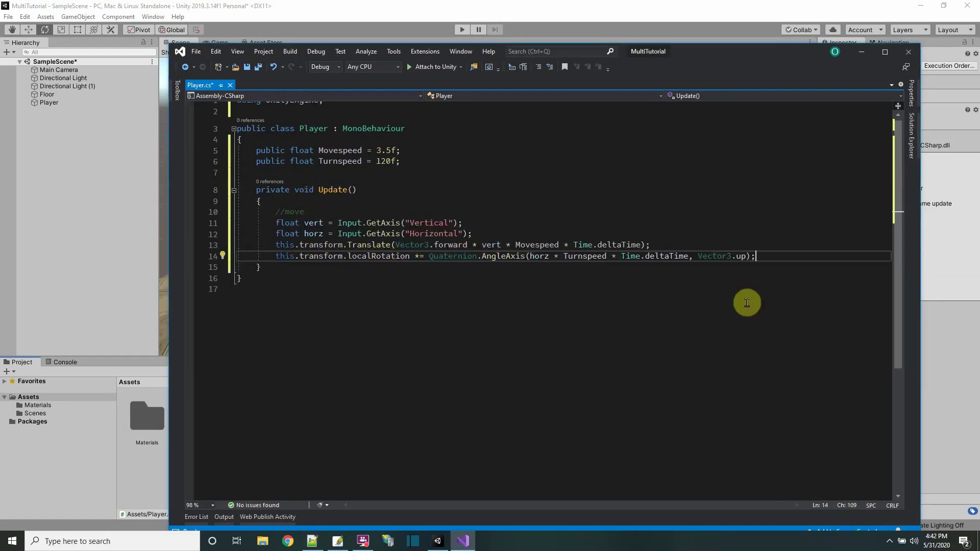
{"action": "key", "text": "ctrl+s"}
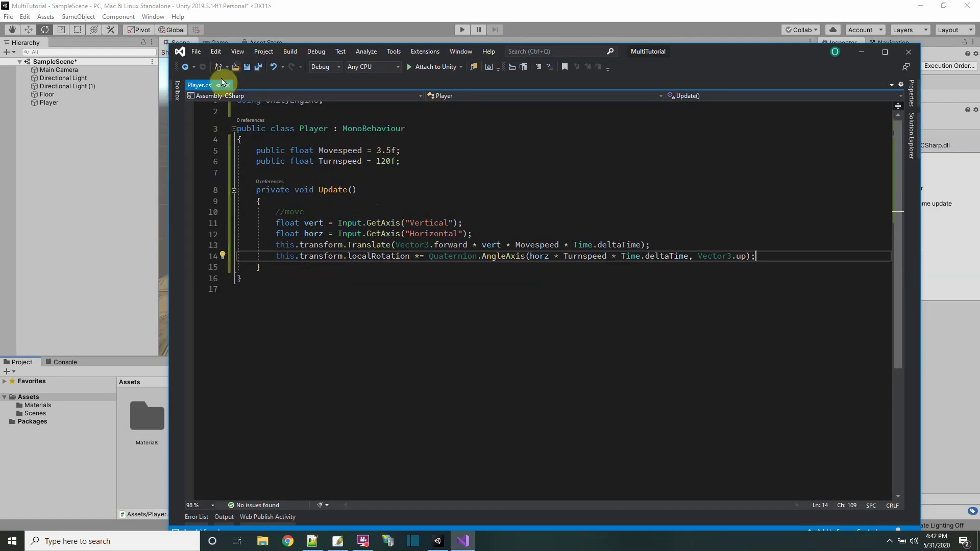
Switch back to Unity and attach the Player script to the Player object as a component.
{"action": "left_click", "coordinate": [59, 113]}
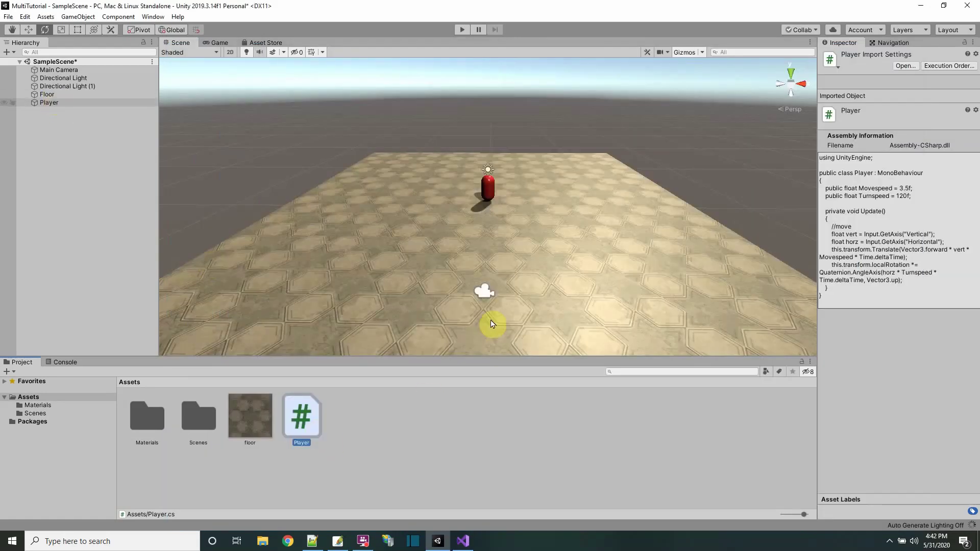
{"action": "left_click", "coordinate": [42, 104]}
{"action": "left_click_drag", "start_coordinate": [301, 416], "coordinate": [865, 442]}
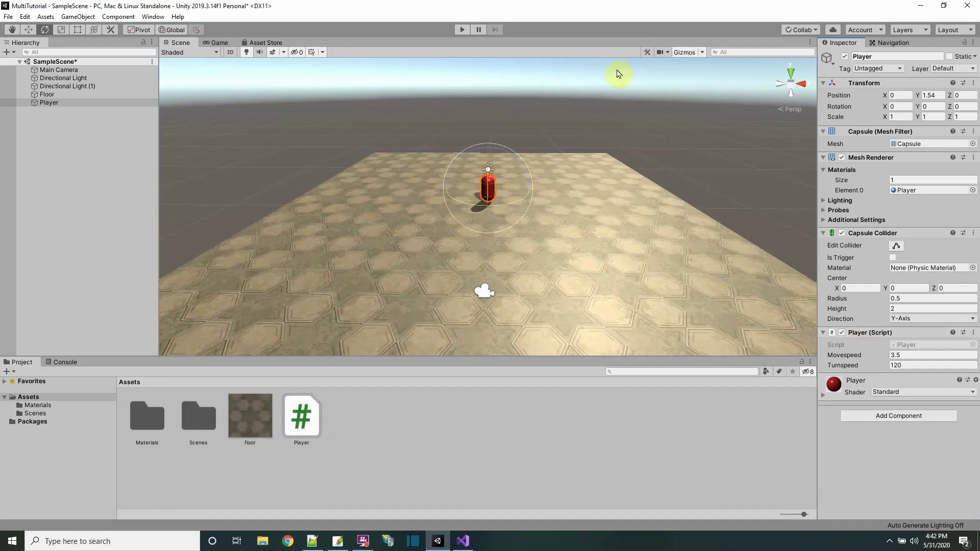
Play the scene to test moving and turning the capsule, and stop play mode.
{"action": "left_click", "coordinate": [463, 32]}
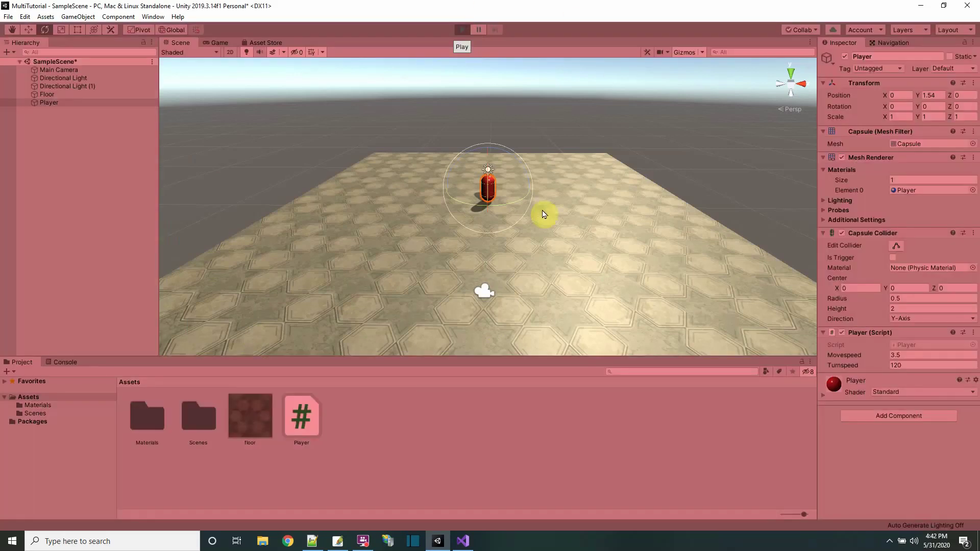
{"action": "key", "text": "d"}
{"action": "key", "text": "w"}
{"action": "key", "text": "a"}
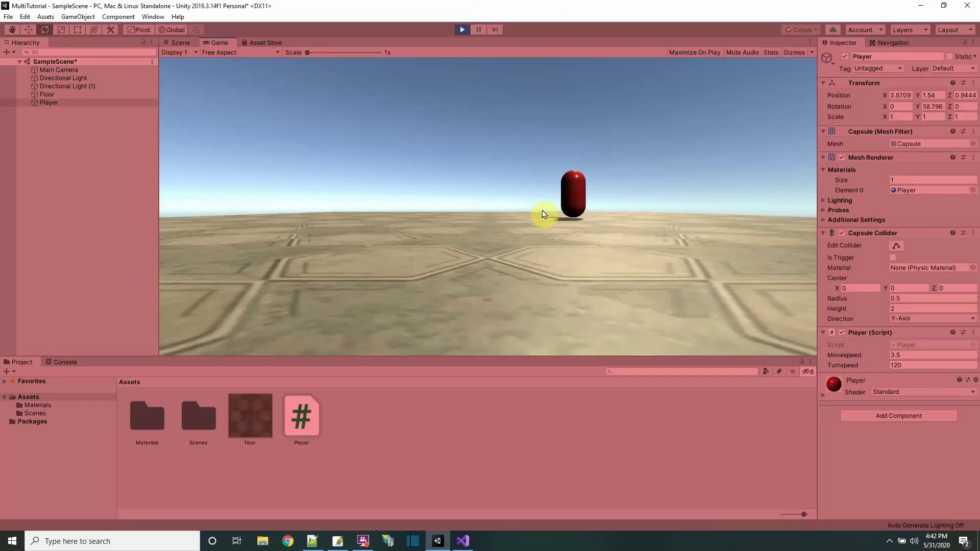
{"action": "key", "text": "w"}
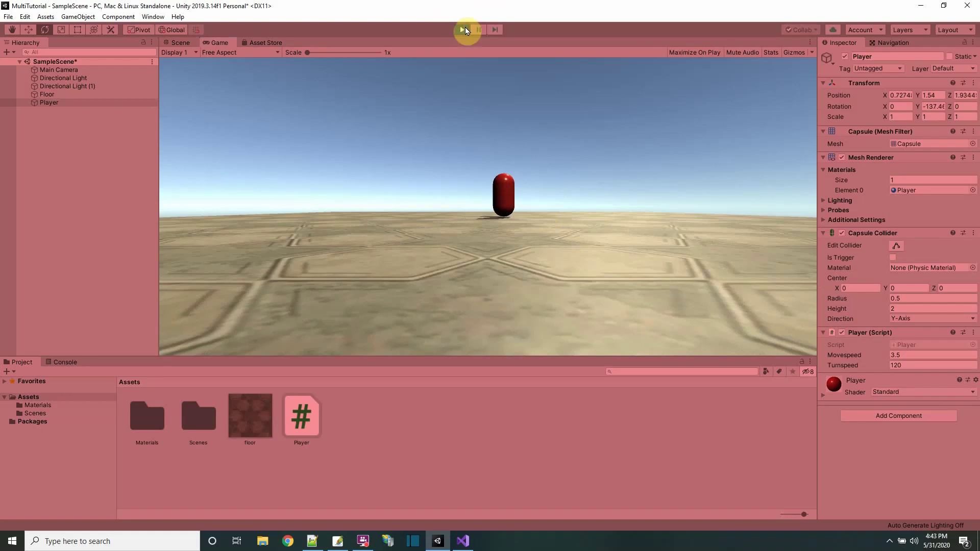
{"action": "left_click", "coordinate": [463, 29]}
Add a 3D Sphere as a child of the Player object.
{"action": "right_click", "coordinate": [58, 102]}
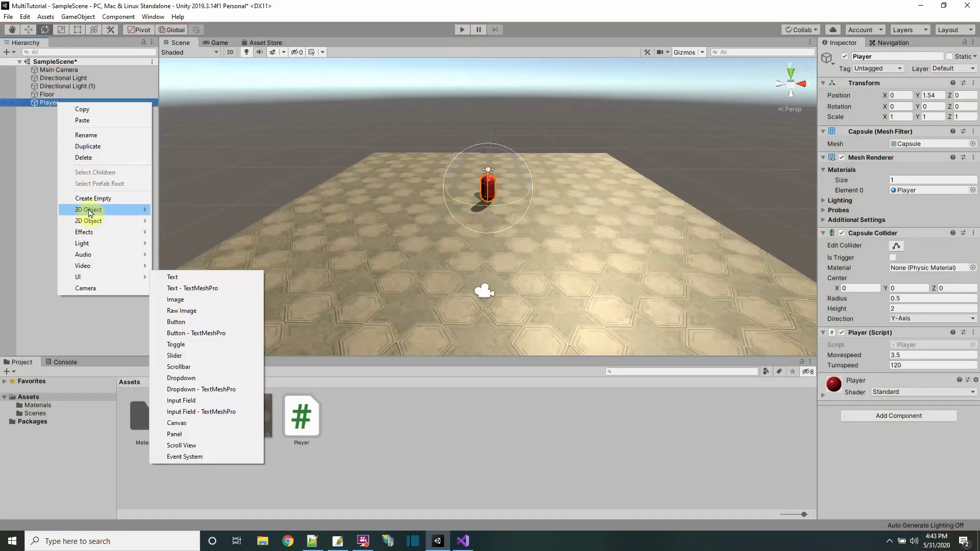
{"action": "mouse_move", "coordinate": [97, 210]}
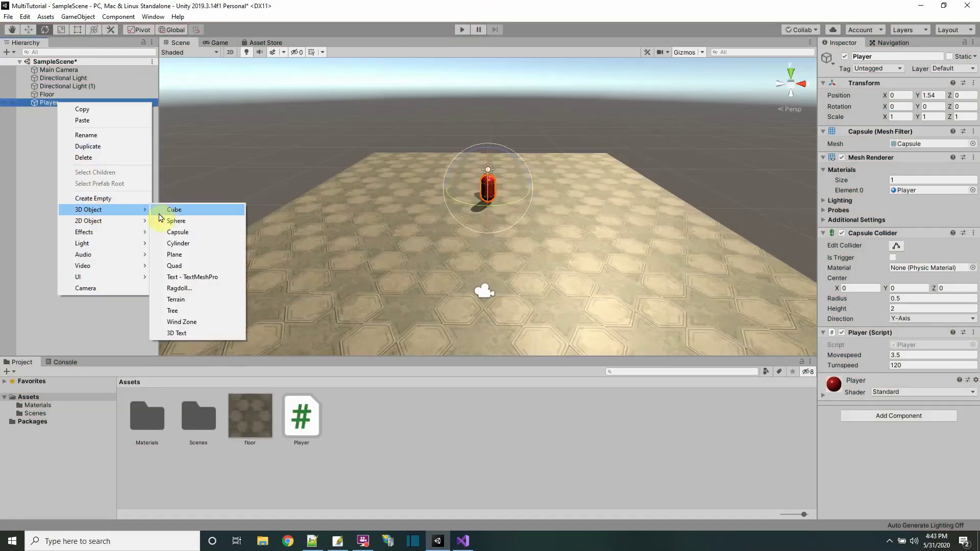
{"action": "left_click", "coordinate": [181, 220]}
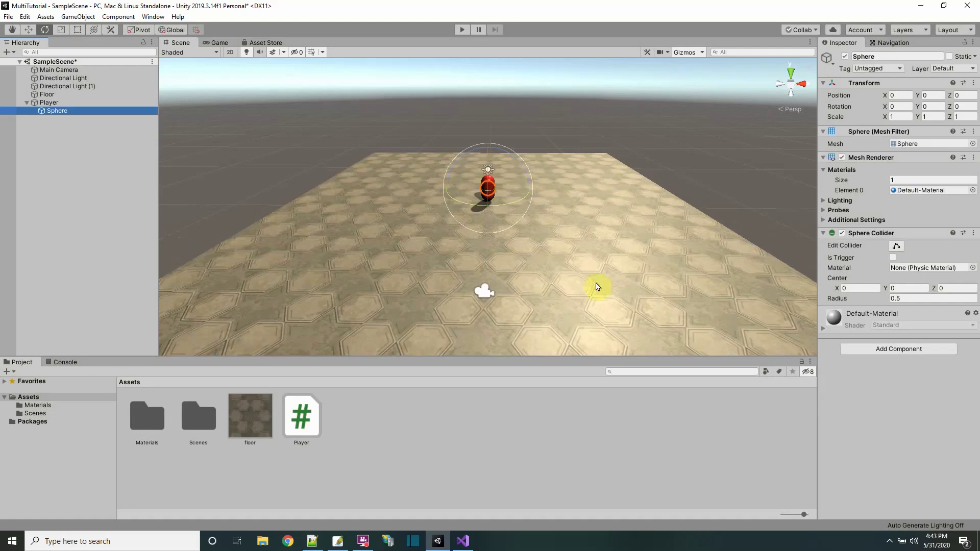
Move the child sphere to about Y -0.252 and Z -0.164 so it protrudes from the capsule's lower front.
{"action": "double_click", "coordinate": [49, 103]}
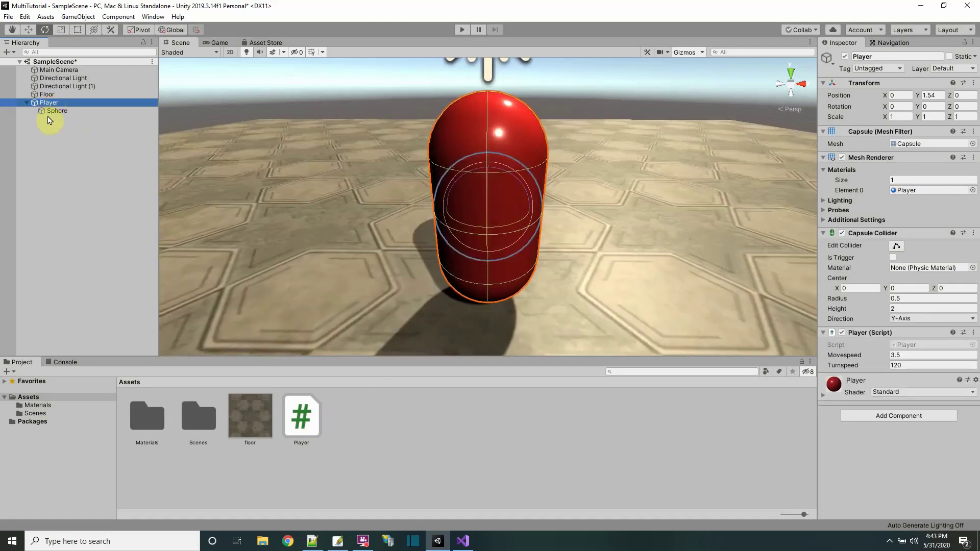
{"action": "left_click", "coordinate": [54, 112]}
{"action": "scroll", "coordinate": [328, 212], "scroll_direction": "down", "scroll_amount": 5}
{"action": "left_click", "coordinate": [28, 30]}
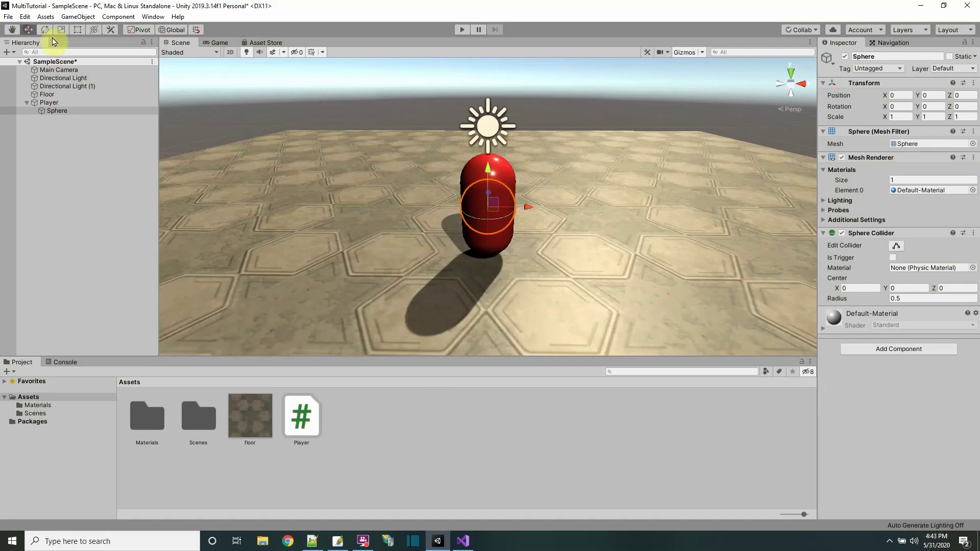
{"action": "left_click_drag", "start_coordinate": [491, 173], "coordinate": [488, 208]}
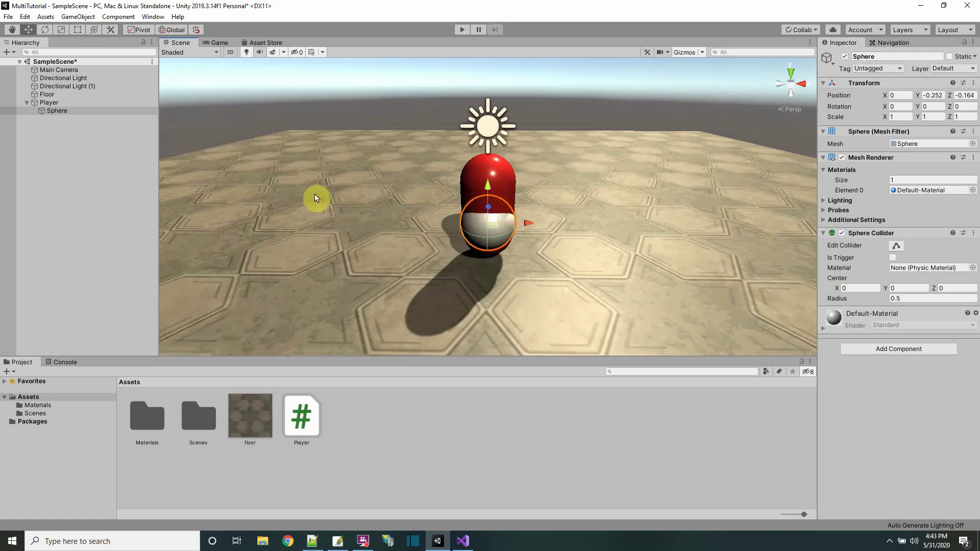
Frame a wider, raised view of the floor and player, and align the Main Camera to that scene view.
{"action": "left_click", "coordinate": [50, 102]}
{"action": "left_click", "coordinate": [72, 75]}
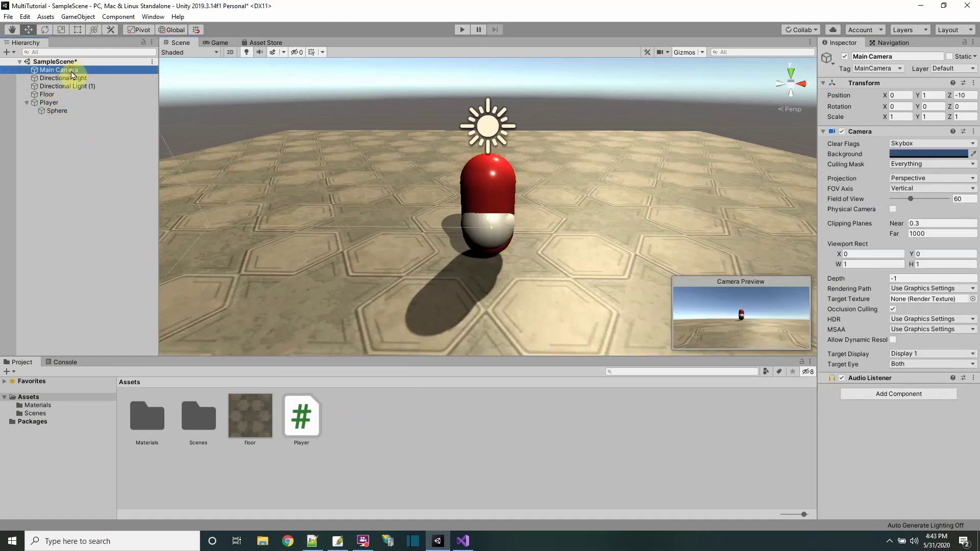
{"action": "key", "text": "f"}
{"action": "mouse_move", "coordinate": [417, 235]}
{"action": "left_mouse_down", "text": "alt"}
{"action": "mouse_move", "coordinate": [424, 207]}
{"action": "mouse_move", "coordinate": [433, 219]}
{"action": "mouse_move", "coordinate": [415, 221]}
{"action": "left_mouse_up", "text": "alt"}
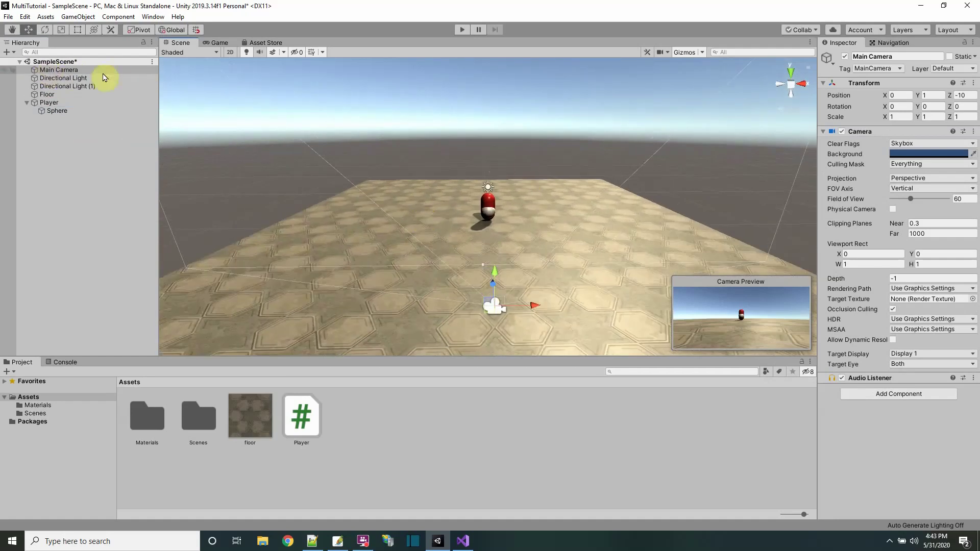
{"action": "left_click", "coordinate": [71, 71]}
{"action": "key", "text": "ctrl+shift+f"}
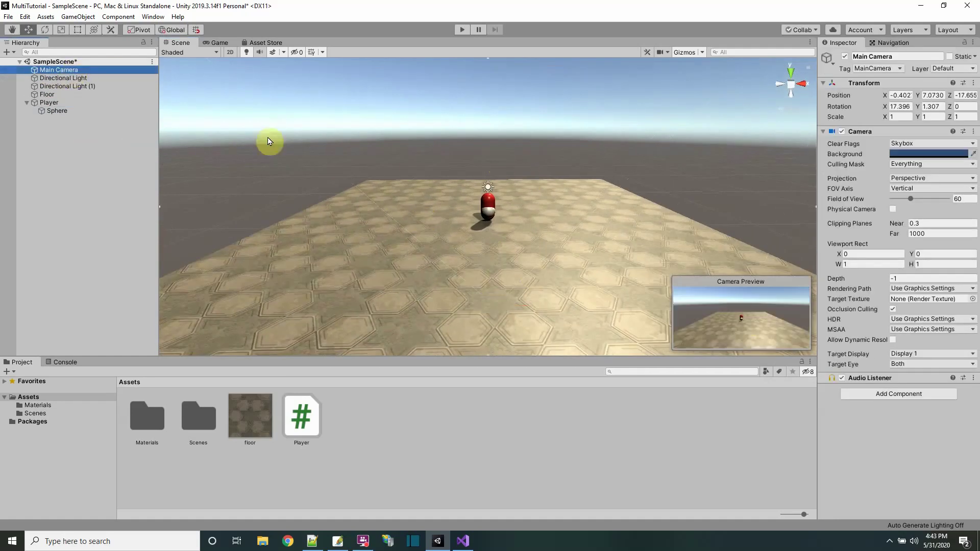
Play the scene to test the player's movement from the new camera view, stop play mode, and save the scene.
{"action": "left_click", "coordinate": [463, 30]}
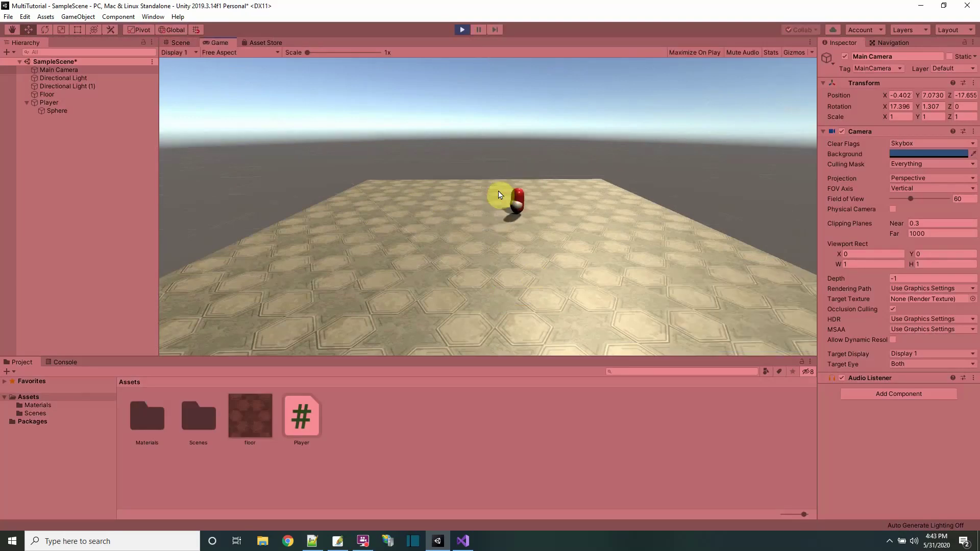
{"action": "key", "text": "w"}
{"action": "key", "text": "a"}
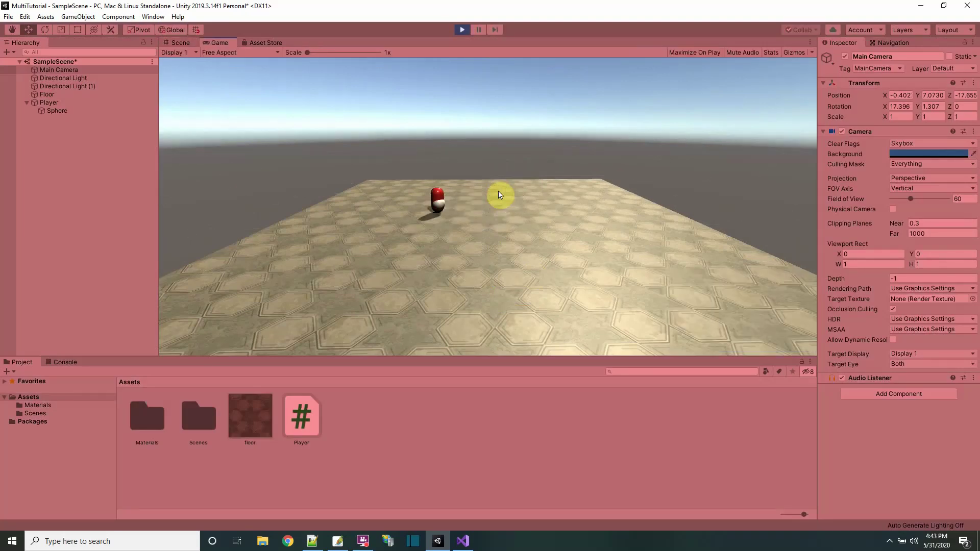
{"action": "left_click", "coordinate": [462, 29]}
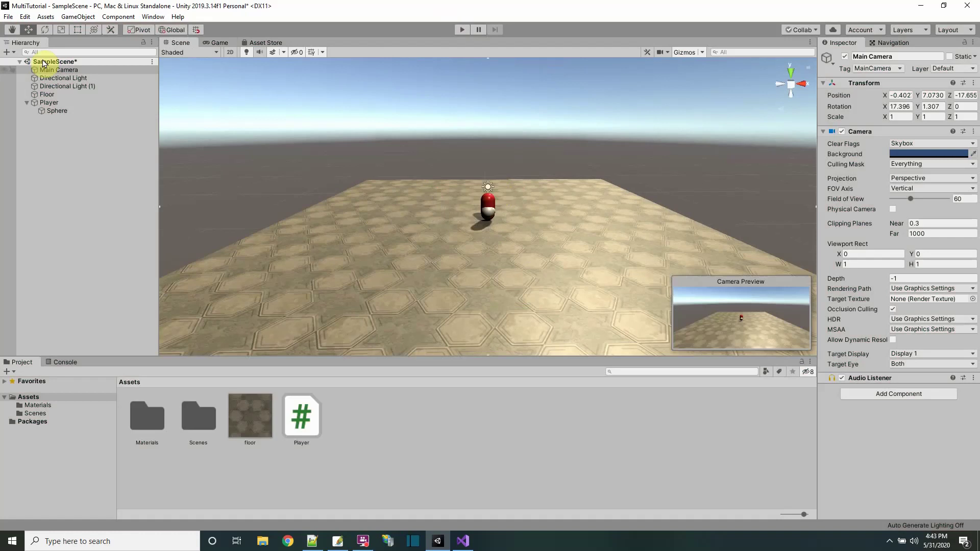
{"action": "left_click", "coordinate": [11, 20]}
{"action": "left_click", "coordinate": [22, 49]}
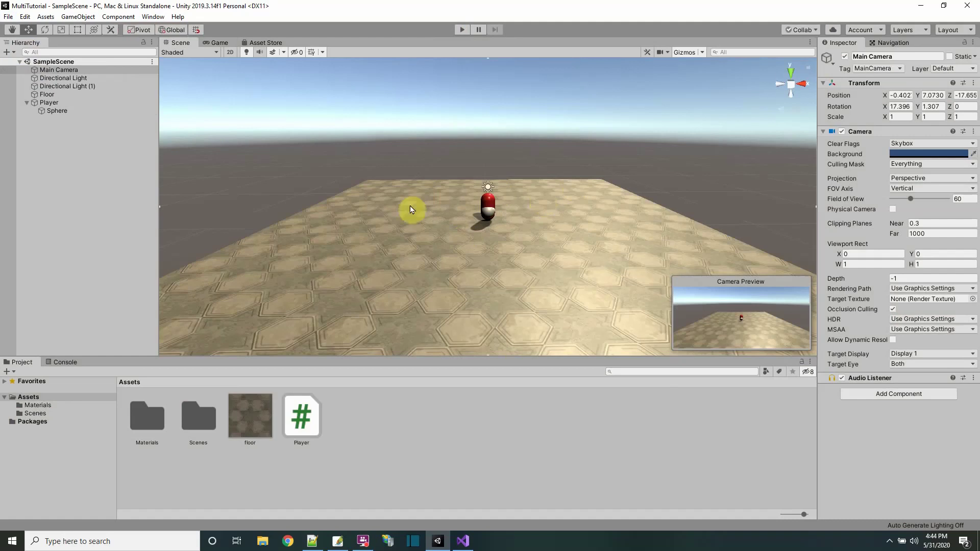
Add a 3D Text object as a child of Player and rename it Caption.
{"action": "right_click", "coordinate": [35, 103]}
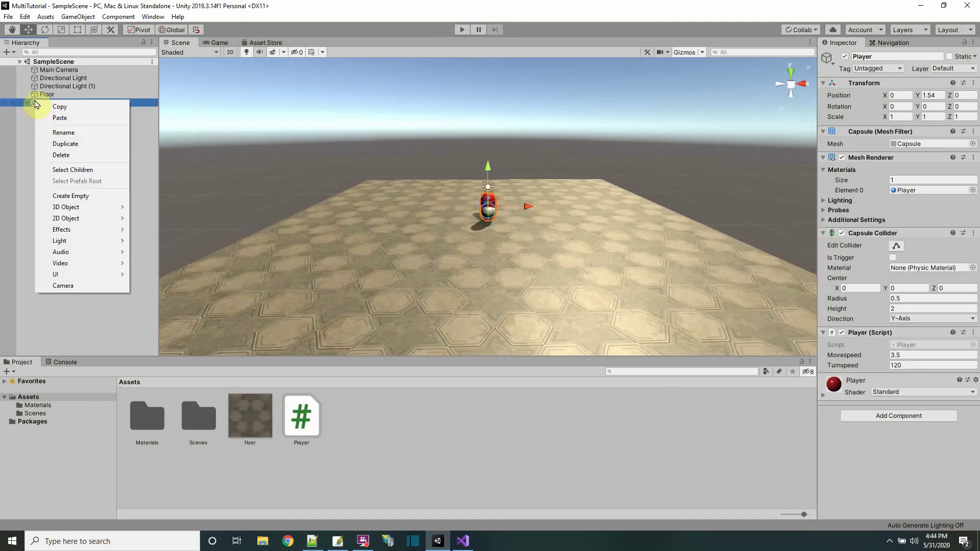
{"action": "mouse_move", "coordinate": [97, 276]}
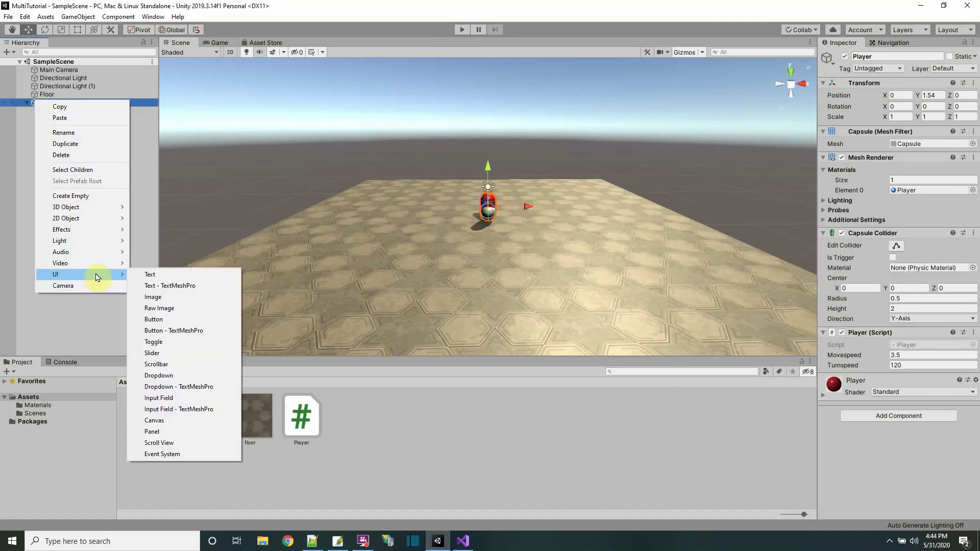
{"action": "mouse_move", "coordinate": [97, 207]}
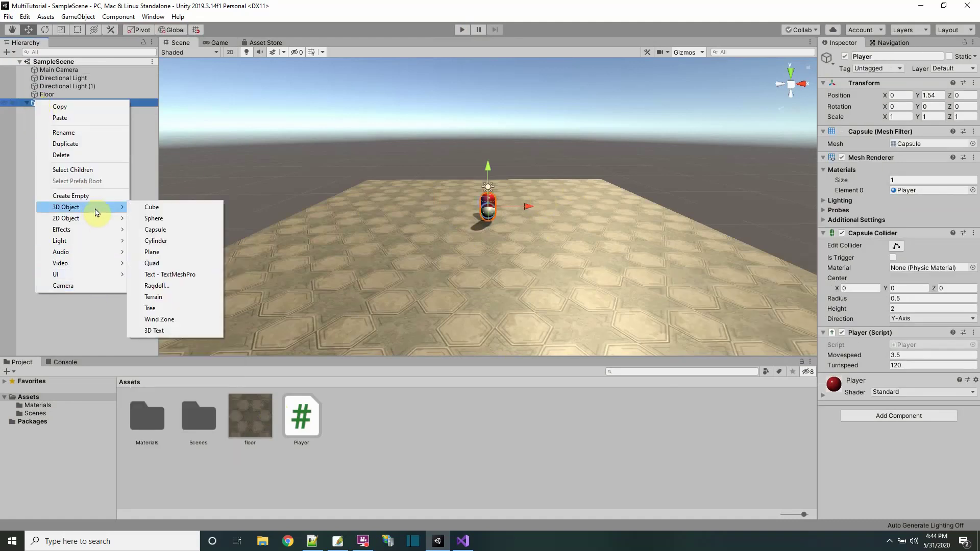
{"action": "left_click", "coordinate": [162, 332]}
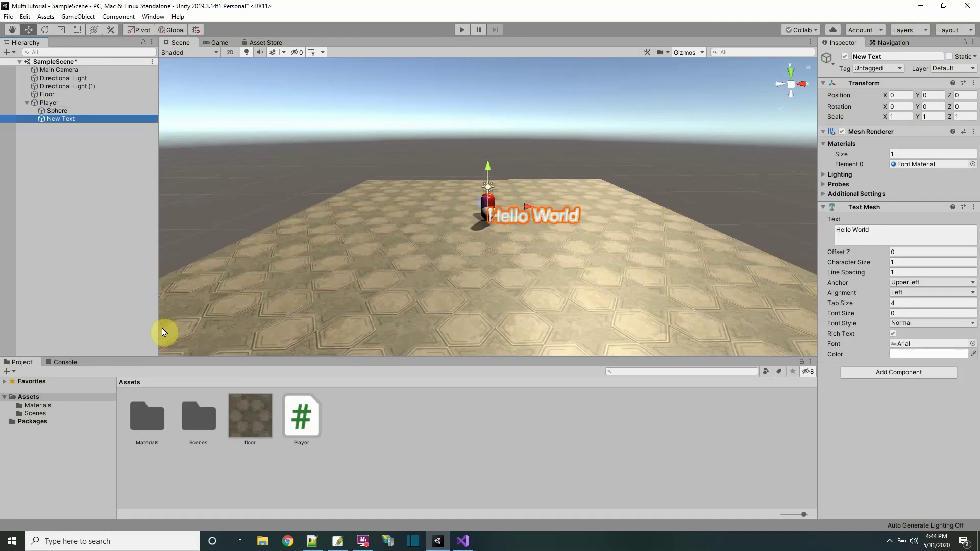
{"action": "left_click", "coordinate": [51, 119]}
{"action": "type", "text": "Caption"}
{"action": "key", "text": "Return"}
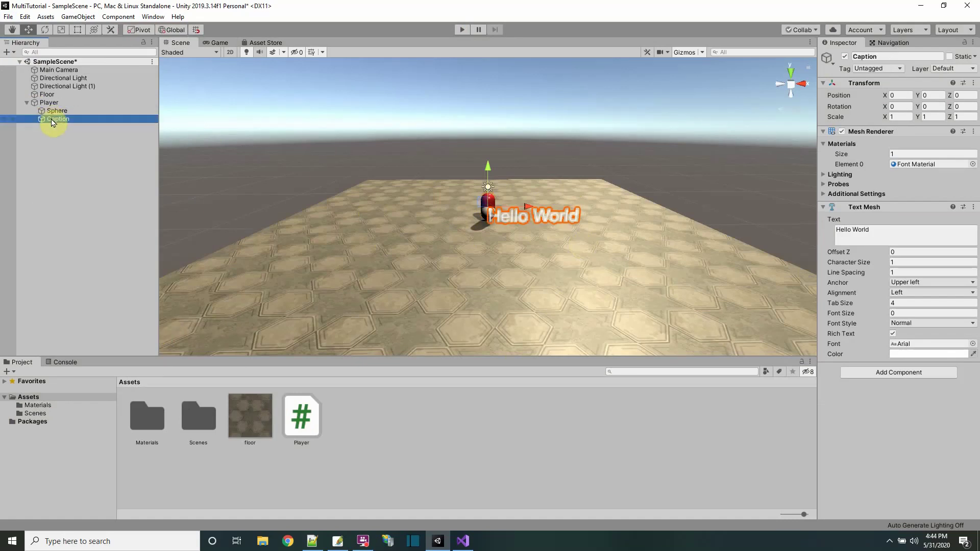
Set the Caption object's Text Mesh text to "Caption", its font size to 128 and its character size to 0.1.
{"action": "left_click", "coordinate": [888, 230]}
{"action": "type", "text": "Caption"}
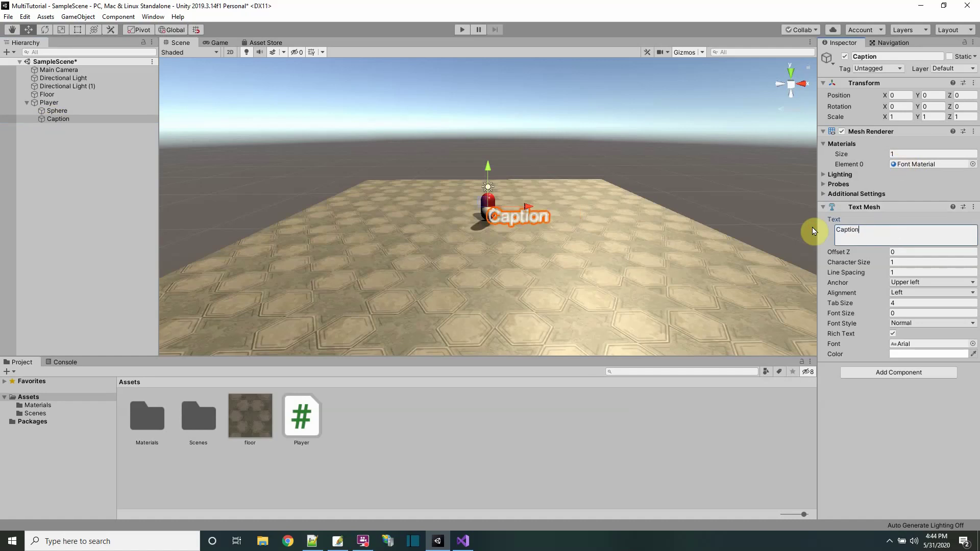
{"action": "left_click", "coordinate": [896, 313]}
{"action": "type", "text": "12"}
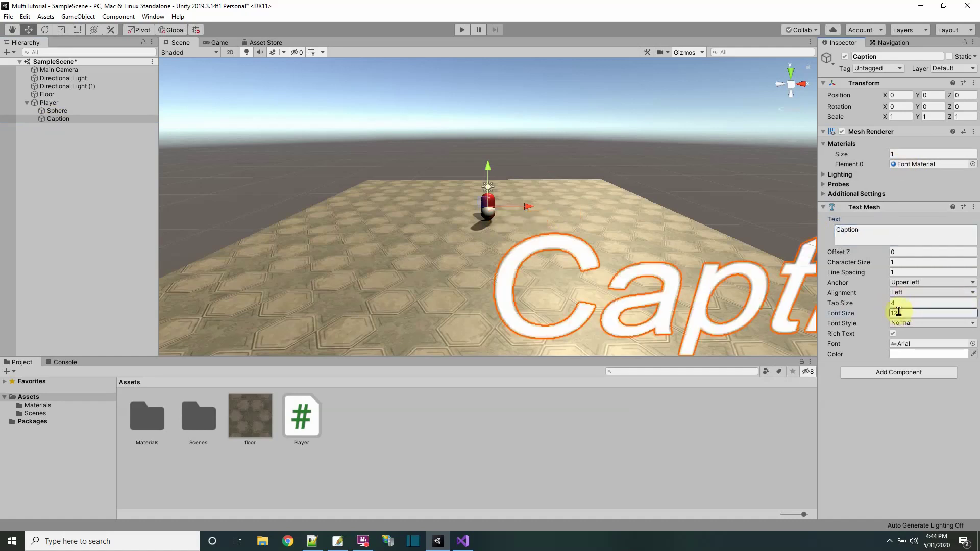
{"action": "type", "text": "8"}
{"action": "left_click", "coordinate": [903, 261]}
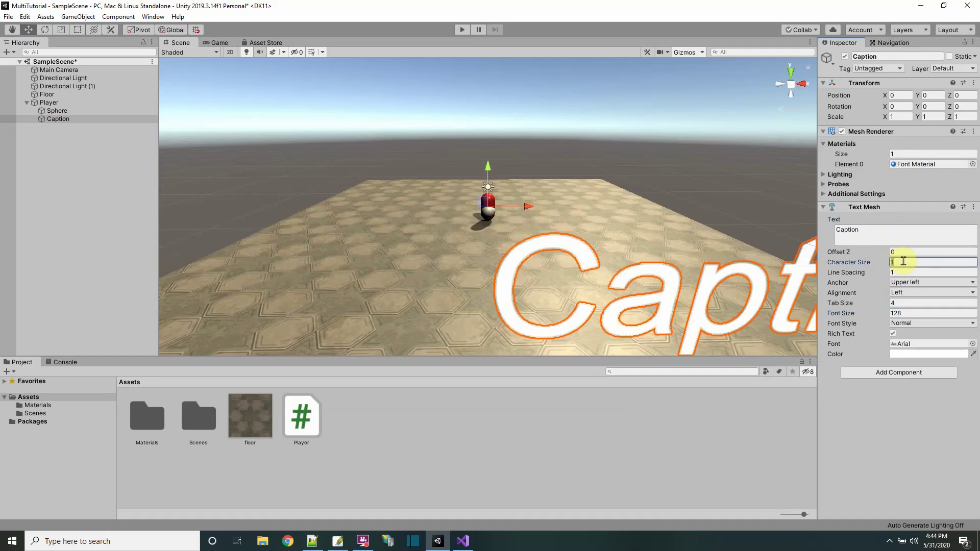
{"action": "type", "text": ".1"}
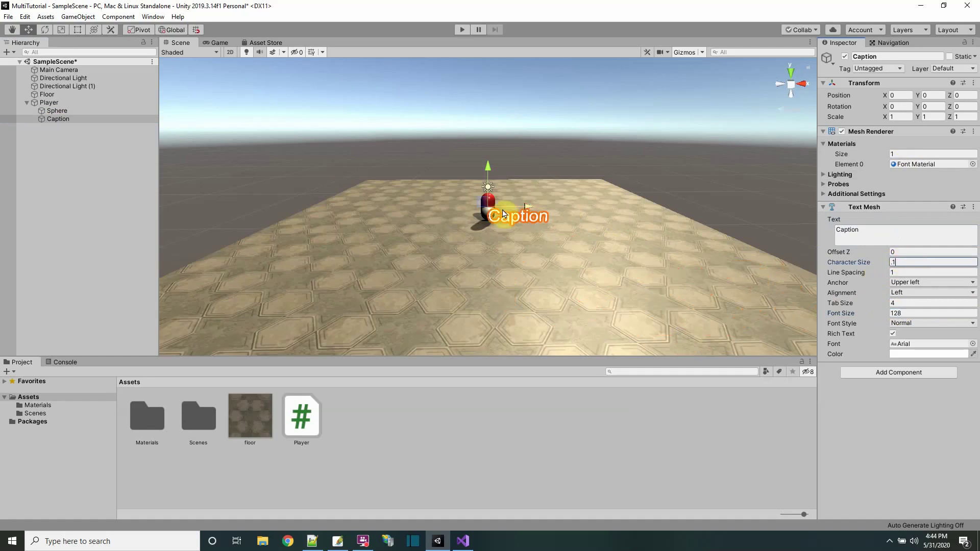
Anchor the Caption text at Upper center and raise it above the capsule to about Y 2.46.
{"action": "left_click", "coordinate": [67, 121]}
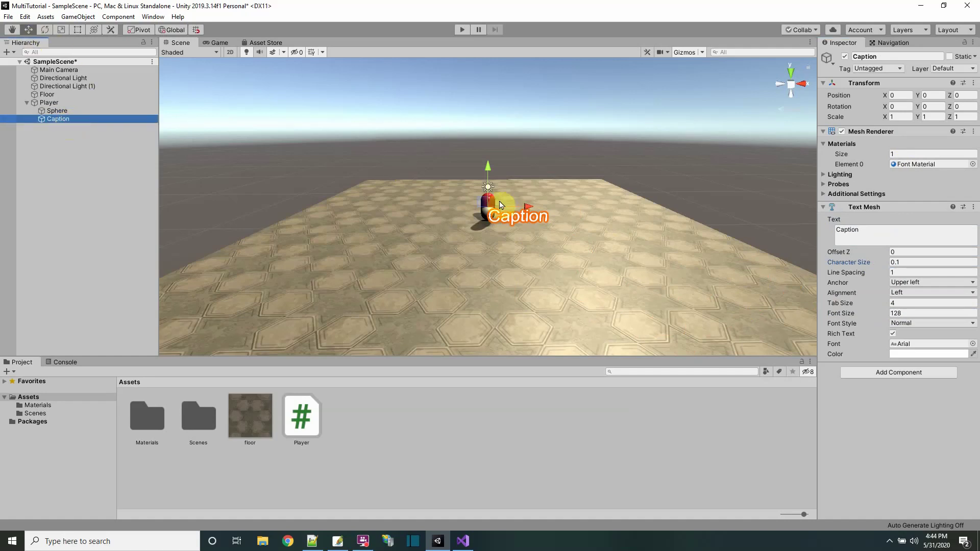
{"action": "left_click", "coordinate": [897, 282]}
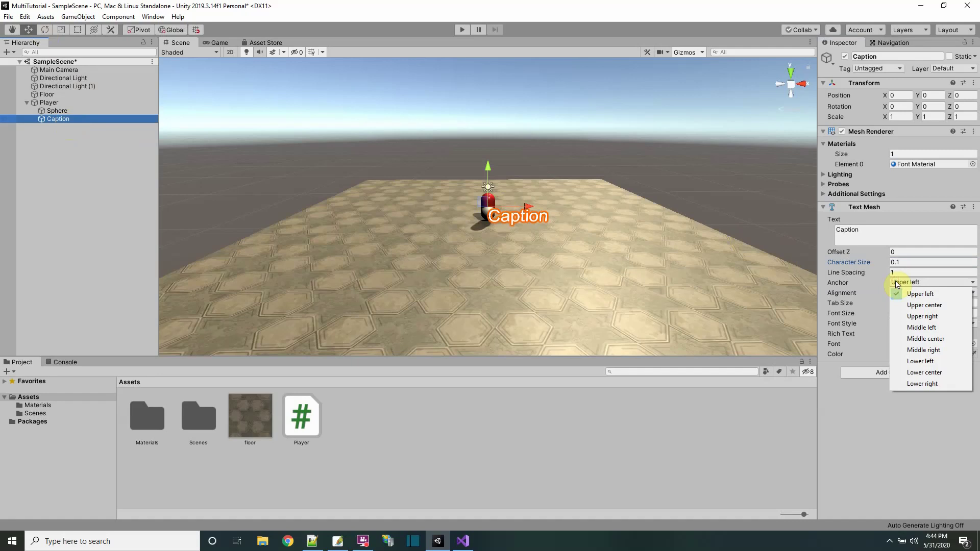
{"action": "left_click", "coordinate": [918, 305]}
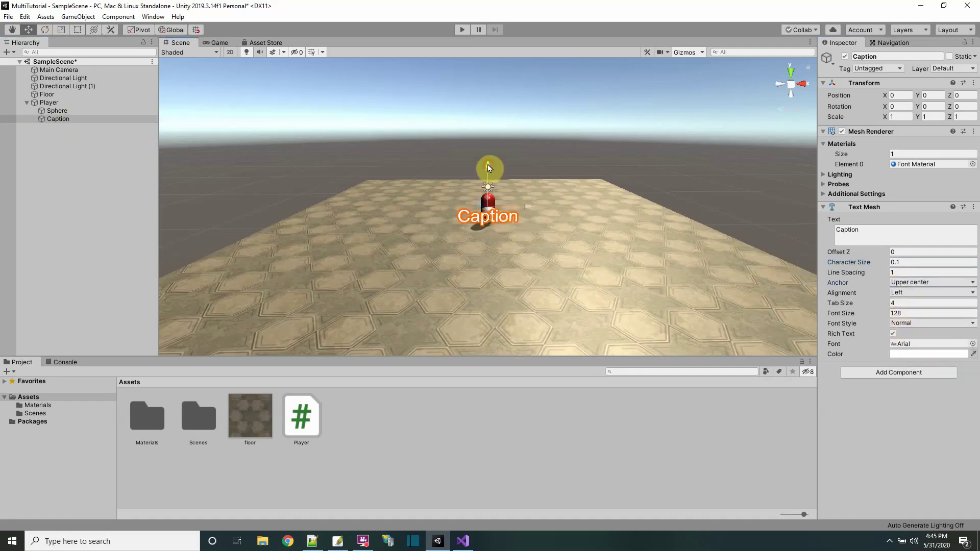
{"action": "left_click_drag", "start_coordinate": [488, 167], "coordinate": [481, 135]}
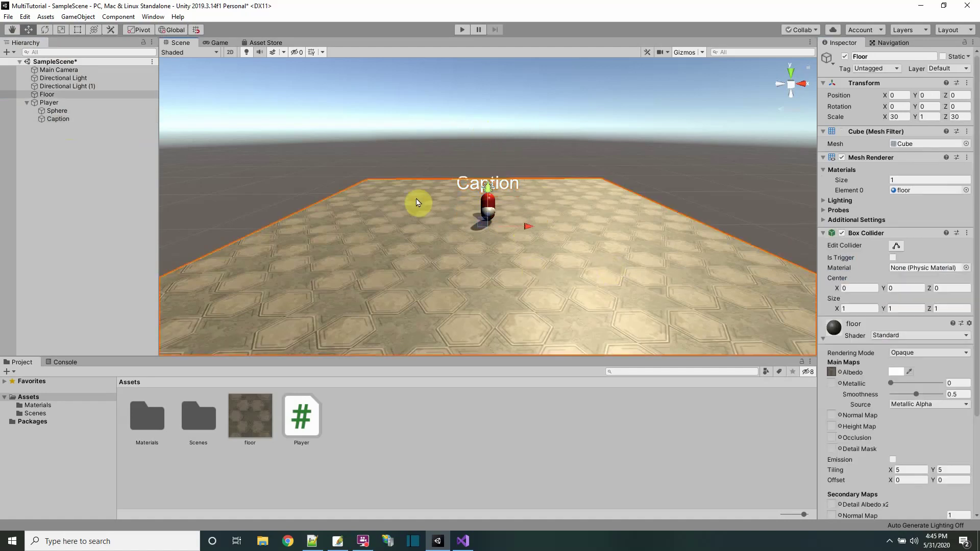
Switch to Visual Studio and declare "private TextMesh tm = null;" below the Turnspeed field in Player.cs.
{"action": "left_click", "coordinate": [46, 105]}
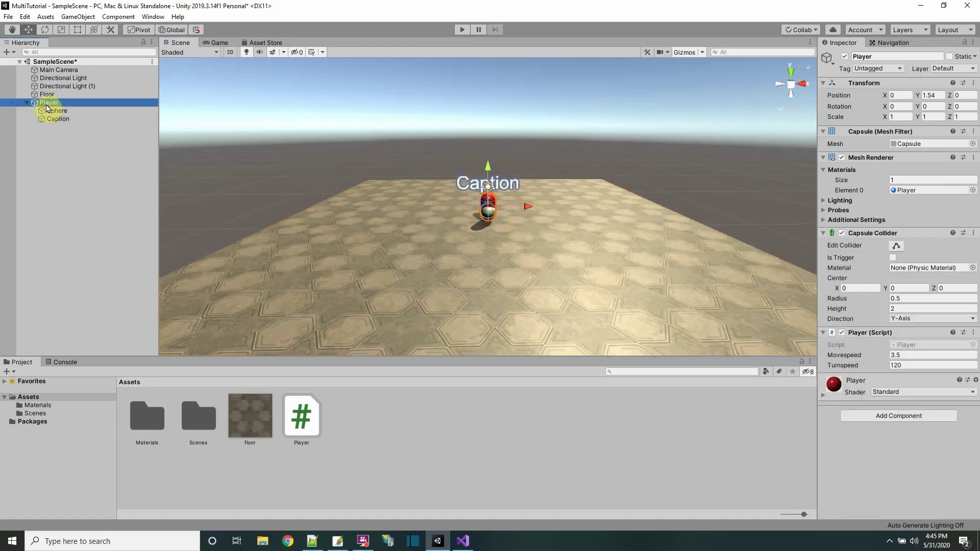
{"action": "left_click", "coordinate": [463, 541]}
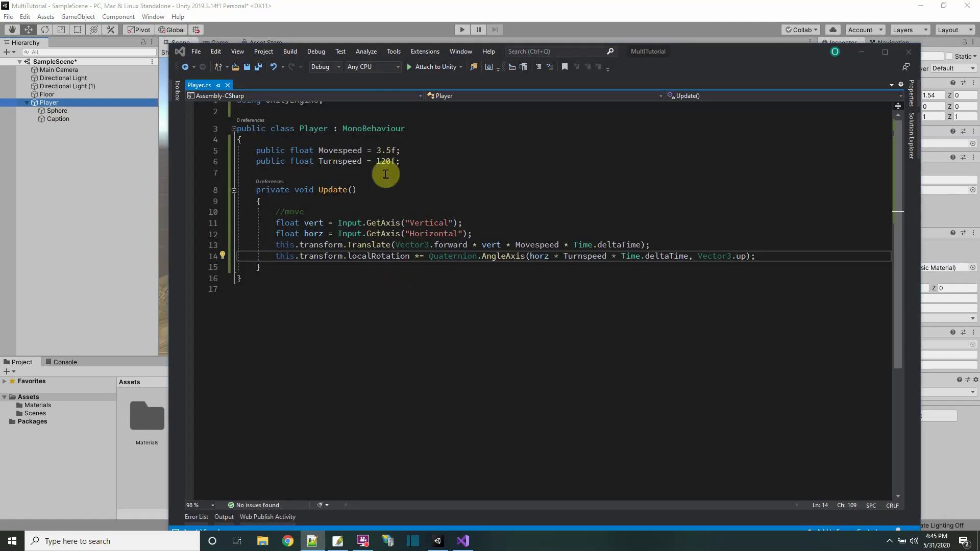
{"action": "left_click", "coordinate": [52, 122]}
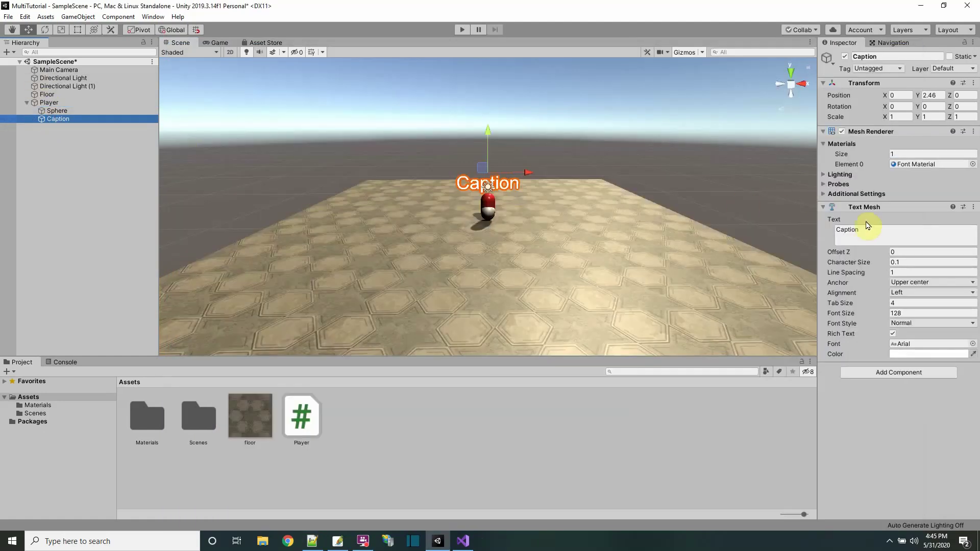
{"action": "left_click", "coordinate": [464, 539]}
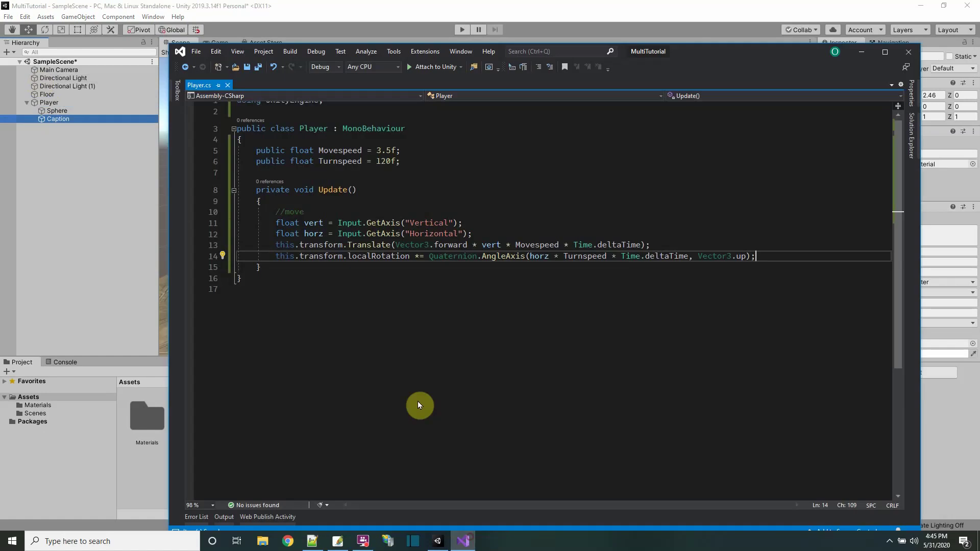
{"action": "left_click", "coordinate": [423, 163]}
{"action": "key", "text": "Return"}
{"action": "type", "text": "private T"}
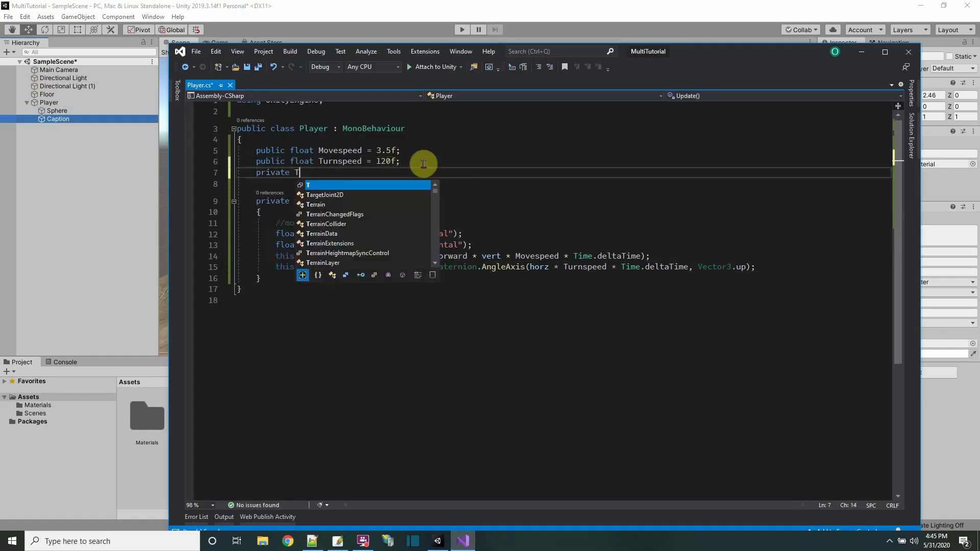
{"action": "type", "text": "extMesh tm ="}
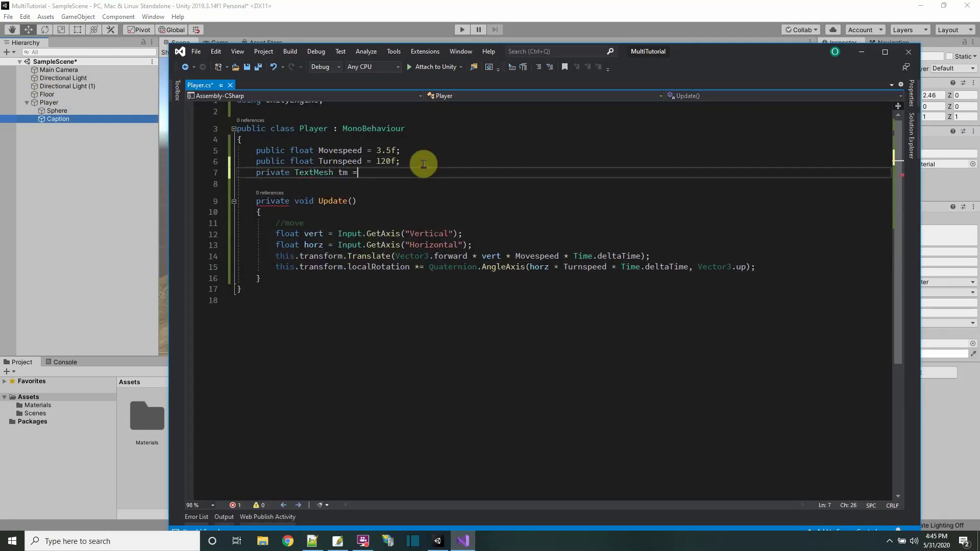
{"action": "type", "text": " null;"}
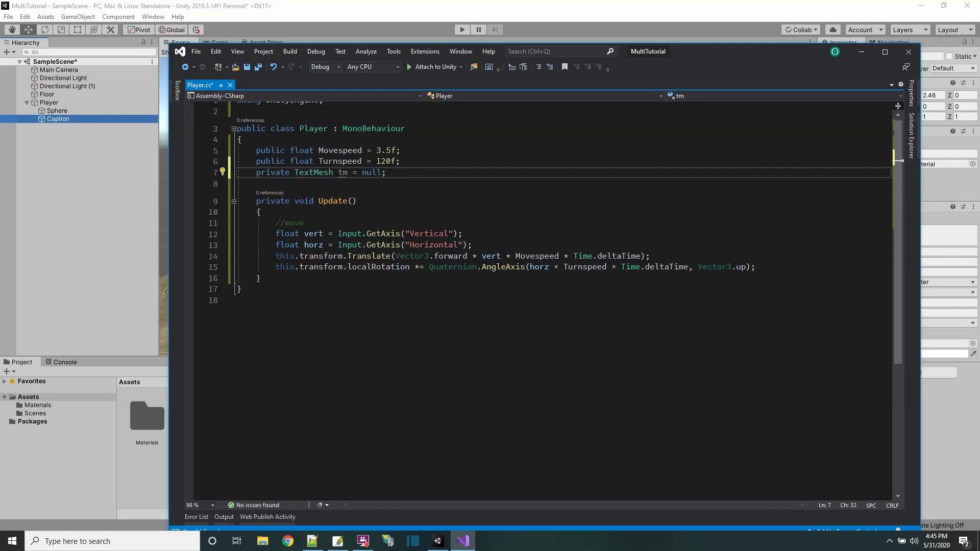
Add a public SetPlayerCaption(string caption) method after Update that finds the "Caption" child's TextMesh and sets its text, with an "err" fallback, and save Player.cs.
{"action": "key", "text": "alt+Tab"}
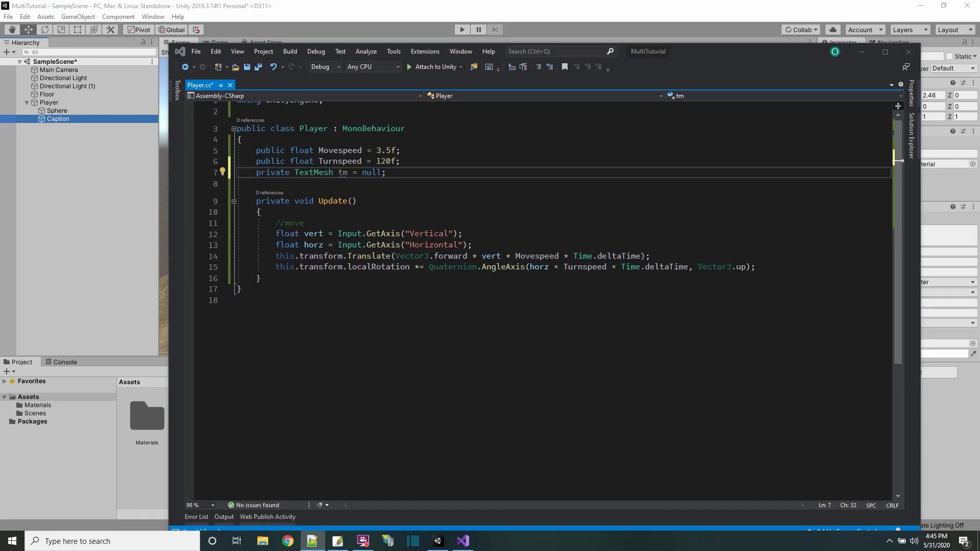
{"action": "left_click", "coordinate": [295, 281]}
{"action": "key", "text": "Return"}
{"action": "type", "text": "public void SetPlayerCaption(string caption) {     if (tm == null)     {         for (int i = 0; i < this.transform.childCount; i++)         {             if (this.transform.GetChild(i).name == \"Caption\")             {                 tm = this.transform.GetChild(i).GetComponent<TextMesh>();             }         }     }      if (tm != null)     {         tm.text = caption;     }     else     {         tm.text = \"err\";     } }"}
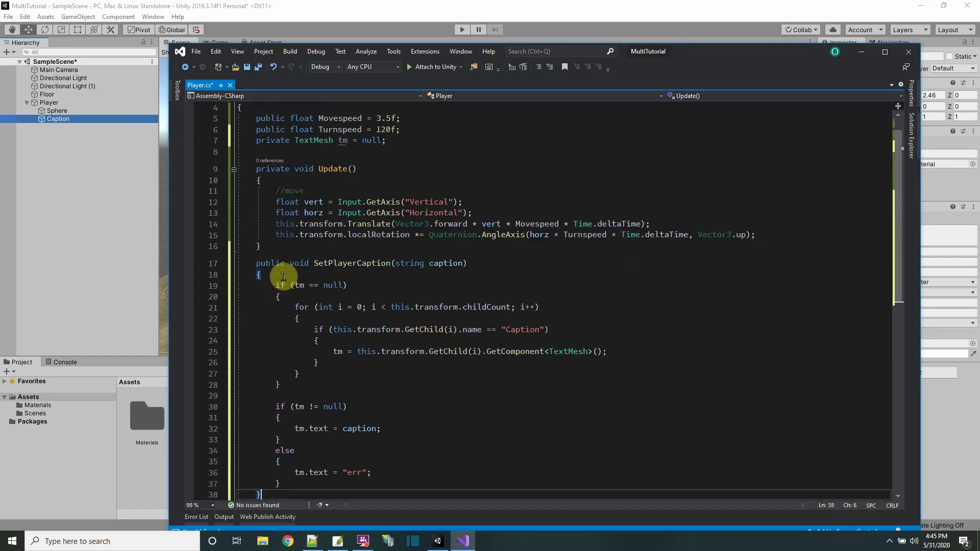
{"action": "left_click", "coordinate": [255, 66]}
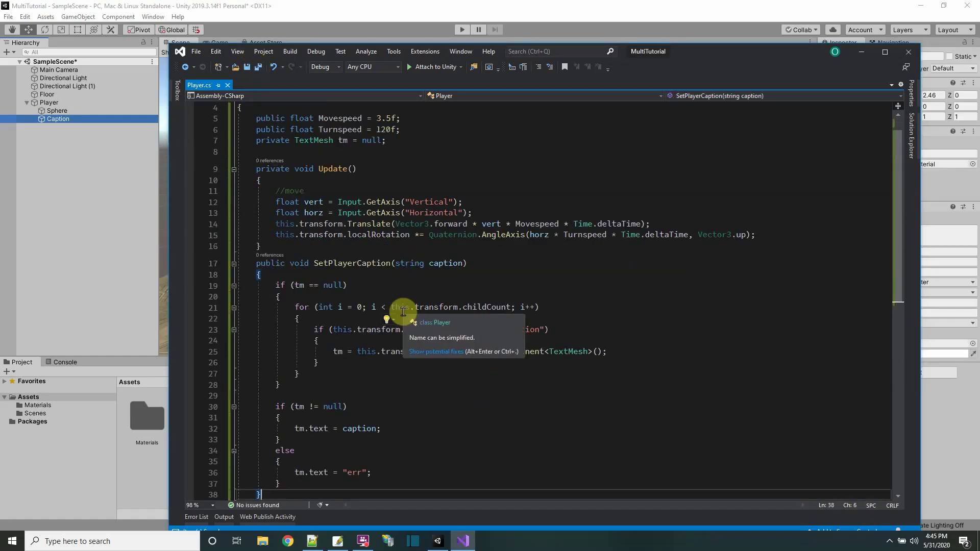
Add a private void Start() method above Update in Player.cs that calls SetPlayerCaption("x"), and save the script.
{"action": "scroll", "coordinate": [448, 348], "scroll_direction": "down", "scroll_amount": 2}
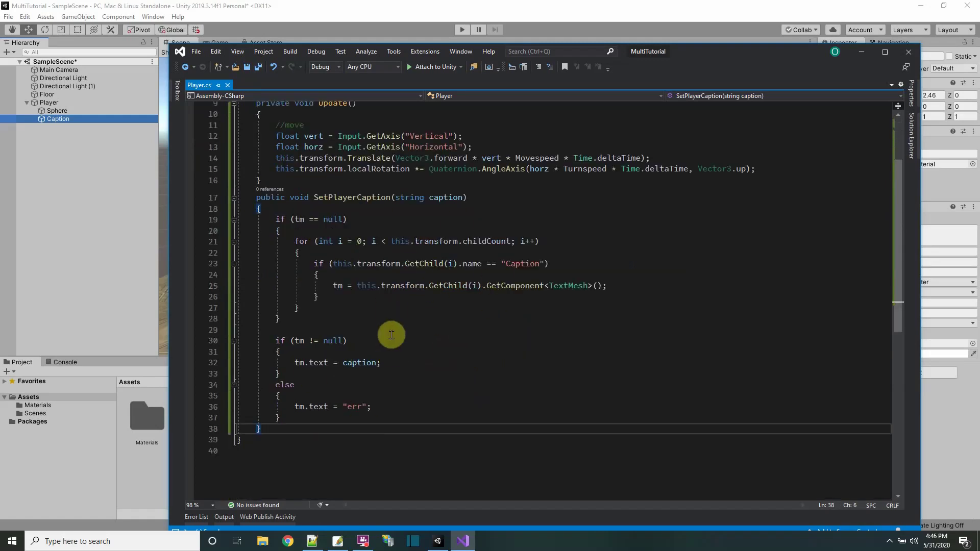
{"action": "scroll", "coordinate": [389, 333], "scroll_direction": "up", "scroll_amount": 3}
{"action": "left_click", "coordinate": [298, 191]}
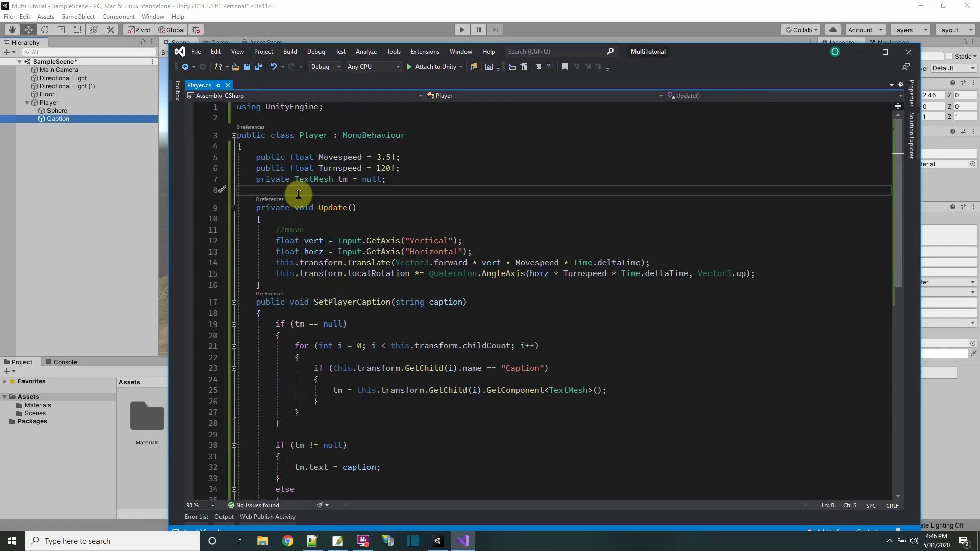
{"action": "key", "text": "Return"}
{"action": "type", "text": "private v"}
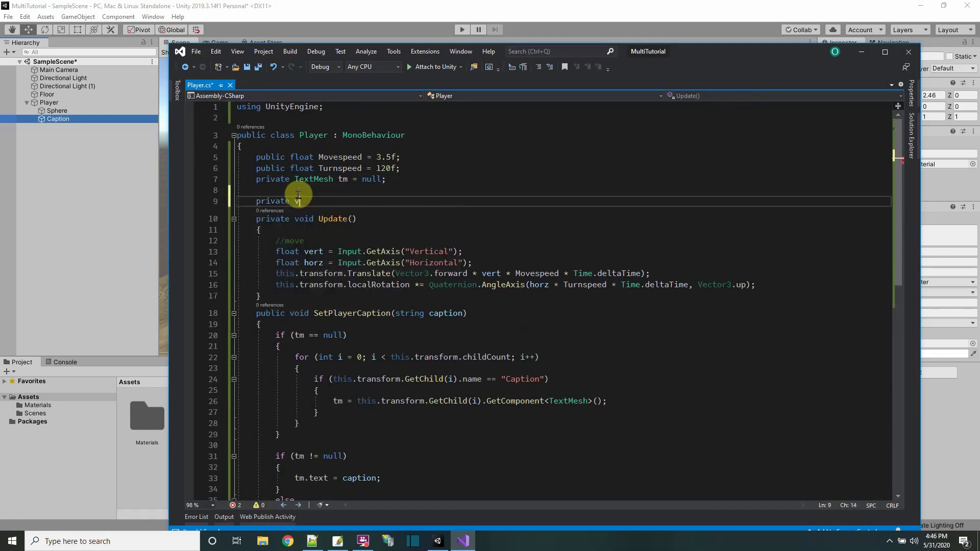
{"action": "type", "text": "oid Start"}
{"action": "key", "text": "Return"}
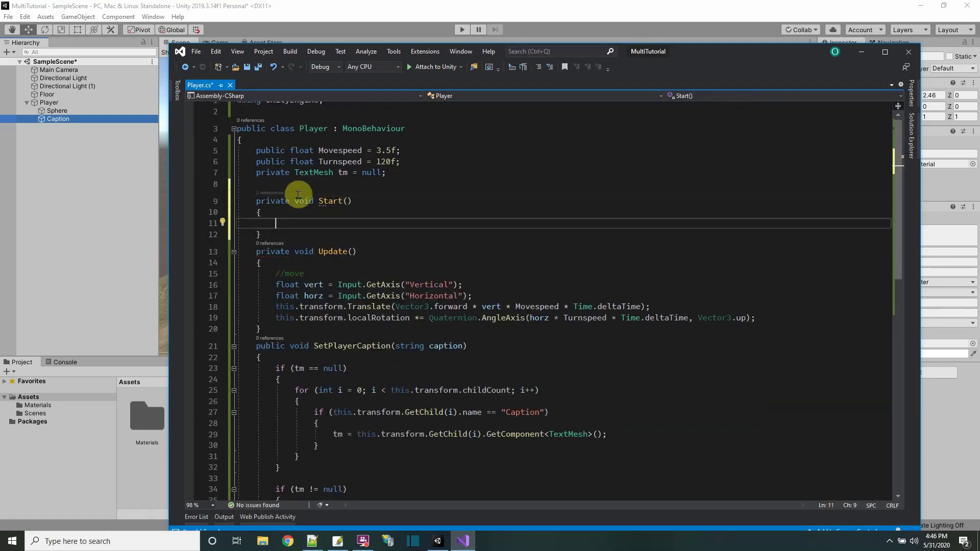
{"action": "type", "text": "SetPlayerCa"}
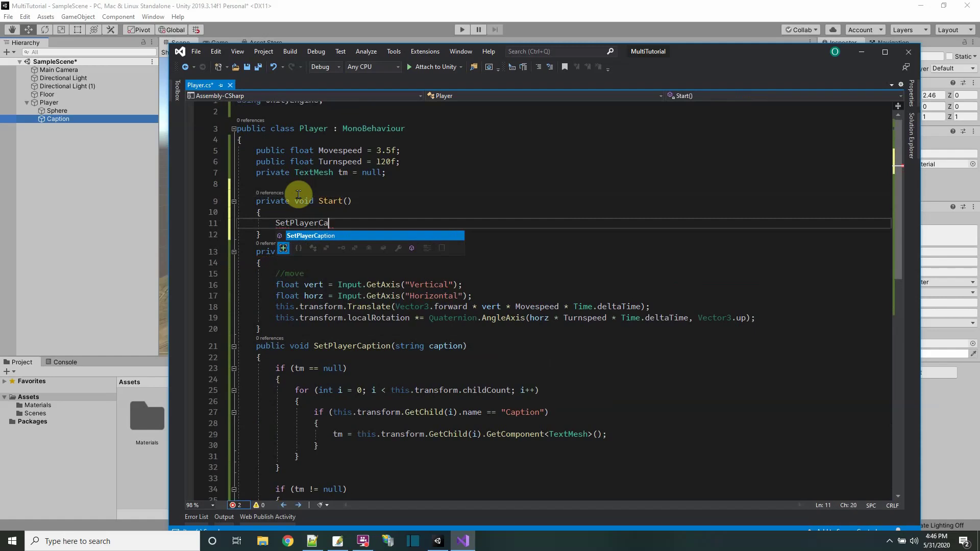
{"action": "type", "text": "ption("}
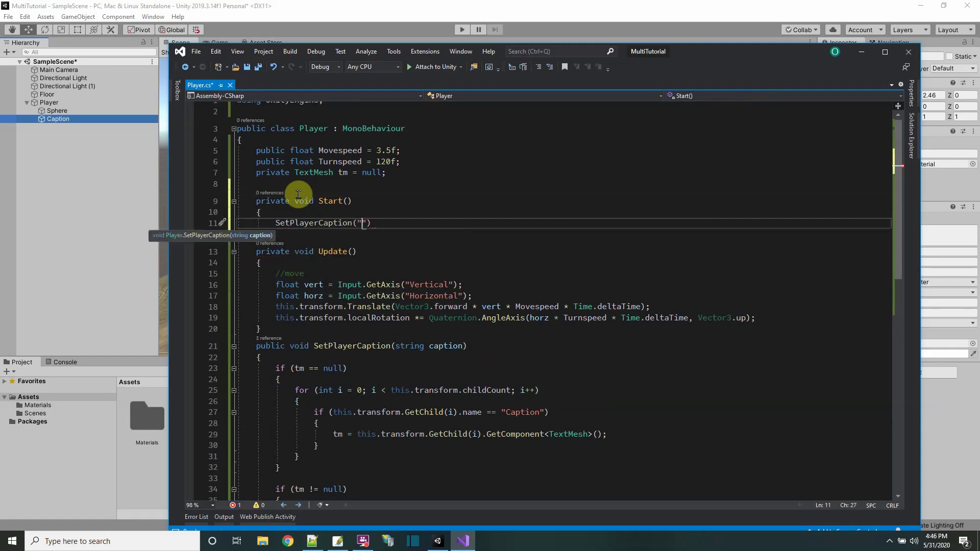
{"action": "type", "text": "\"x\");"}
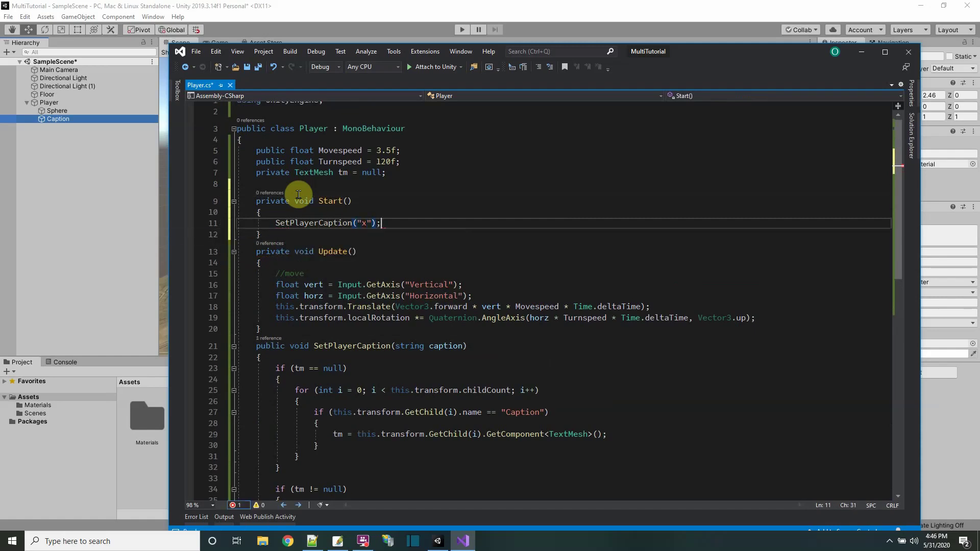
{"action": "left_click", "coordinate": [247, 65]}
Switch to Unity and play-test the scene by turning the capsule and moving it across the floor, and stop play mode.
{"action": "left_click", "coordinate": [376, 9]}
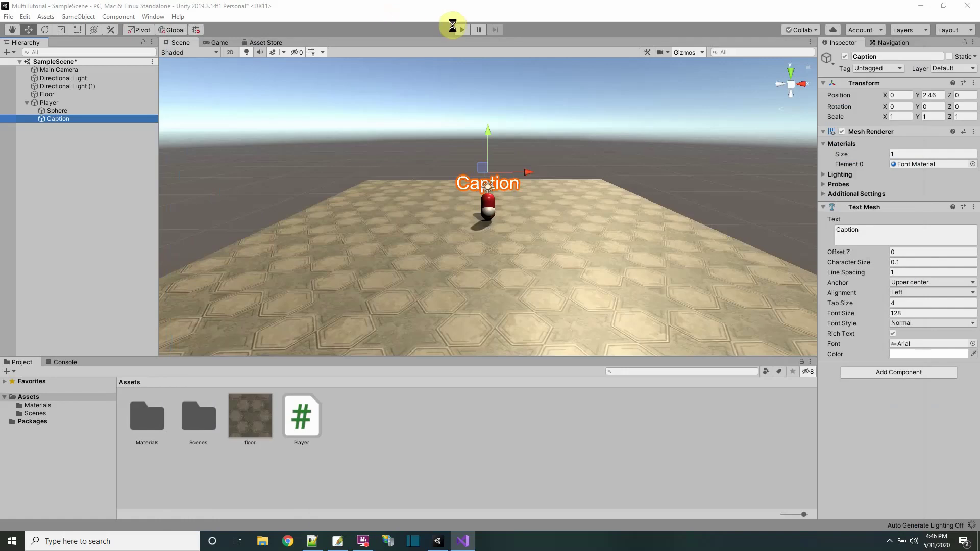
{"action": "left_click", "coordinate": [460, 30]}
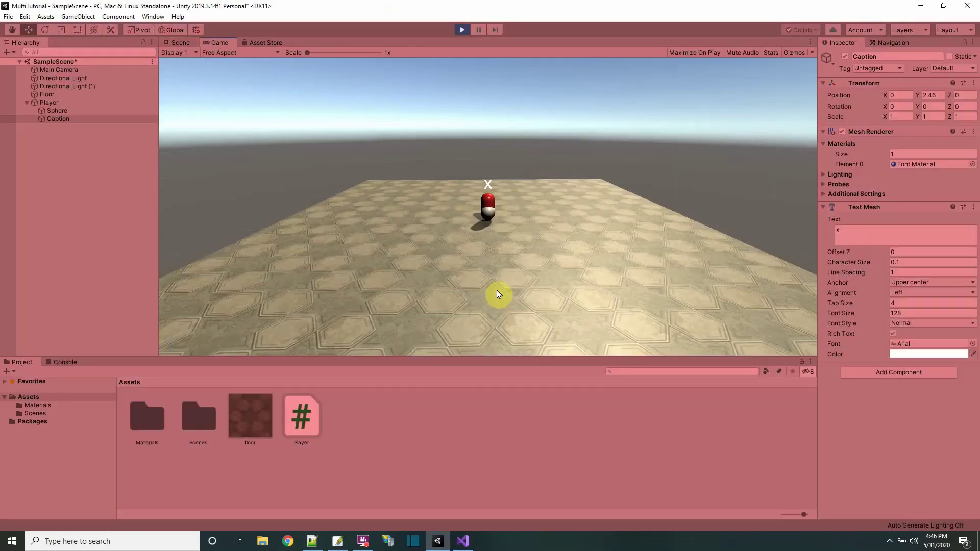
{"action": "key", "text": "d"}
{"action": "key", "text": "w"}
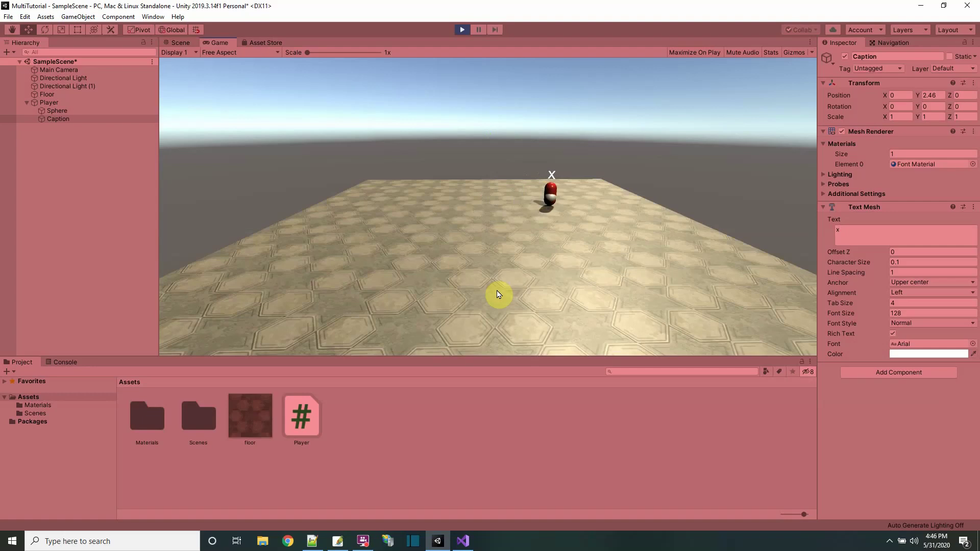
{"action": "left_click", "coordinate": [461, 30]}
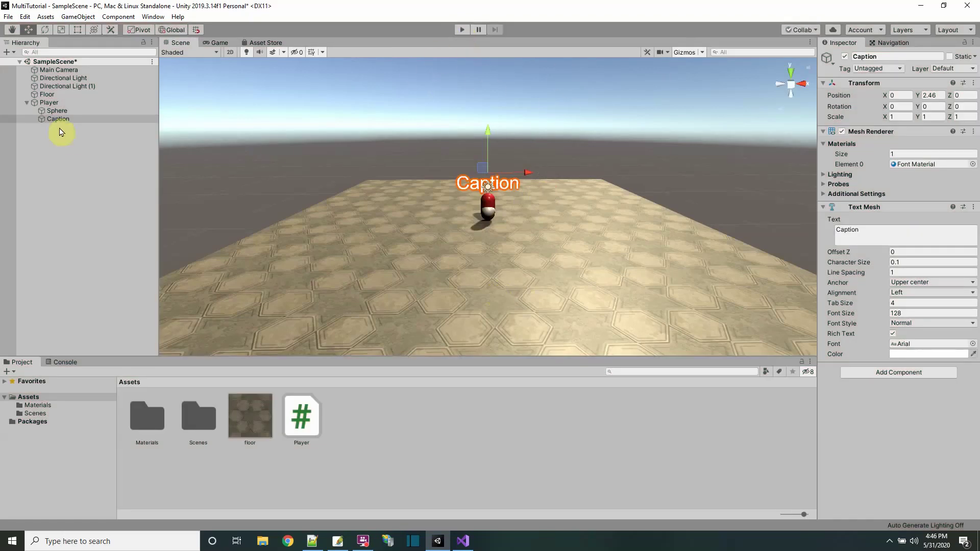
Collapse the Player object in the hierarchy and add a UI Text object to SampleScene.
{"action": "left_click", "coordinate": [45, 103]}
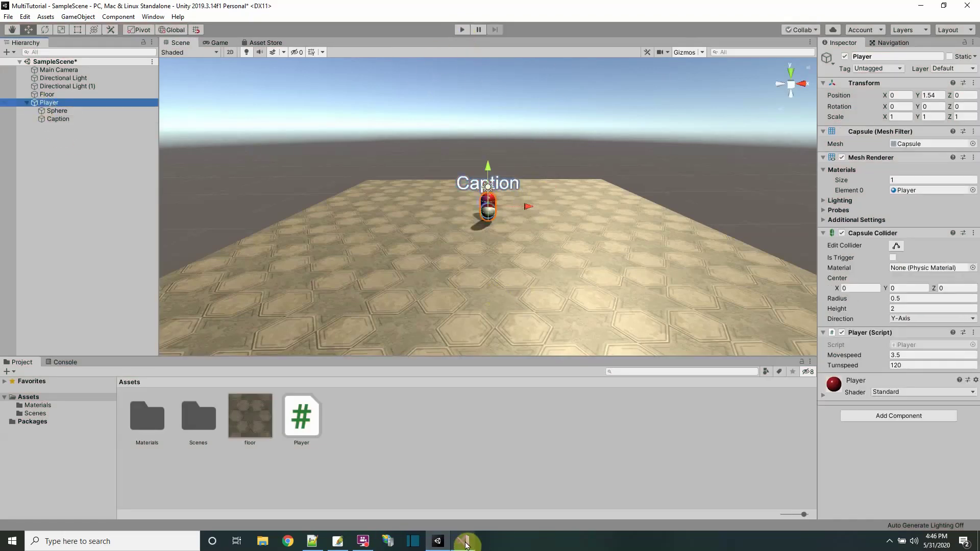
{"action": "left_click", "coordinate": [26, 102]}
{"action": "right_click", "coordinate": [38, 61]}
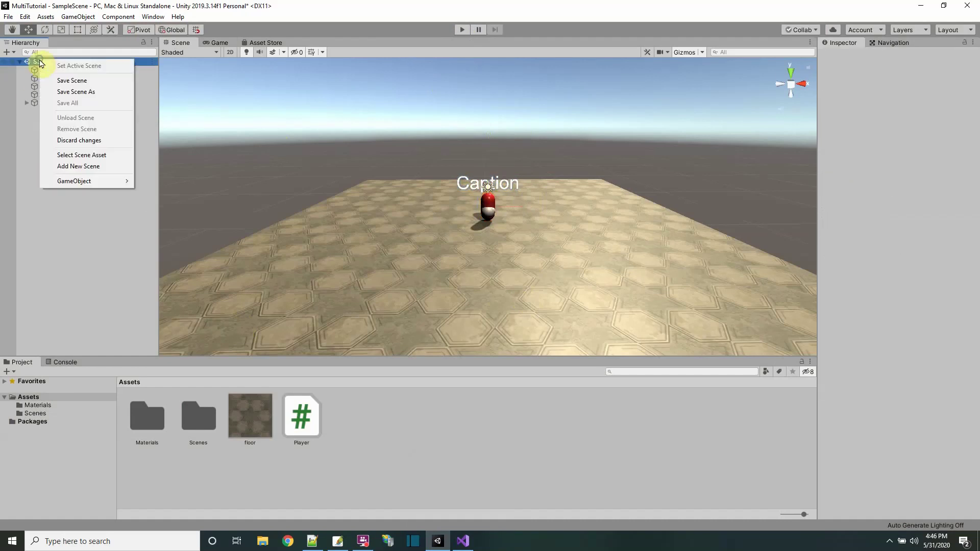
{"action": "mouse_move", "coordinate": [84, 187]}
{"action": "mouse_move", "coordinate": [168, 259]}
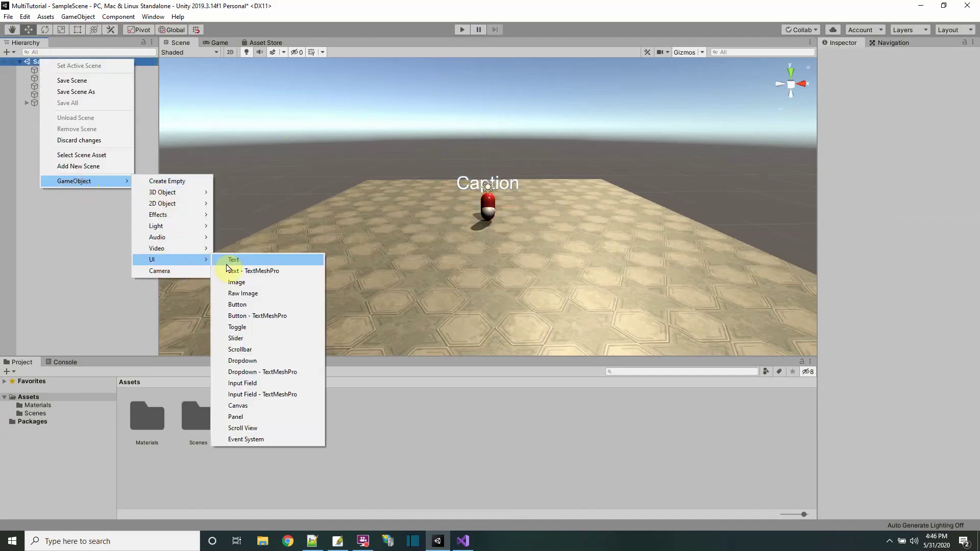
{"action": "left_click", "coordinate": [228, 260]}
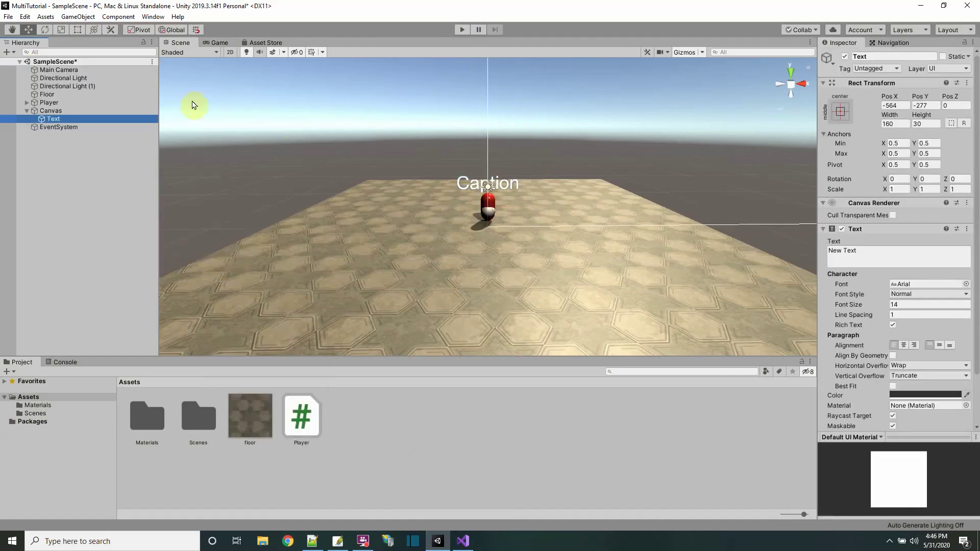
In the Game view, set the new UI Text's content to "Game Title" and rename the object txtTile.
{"action": "left_click", "coordinate": [219, 43]}
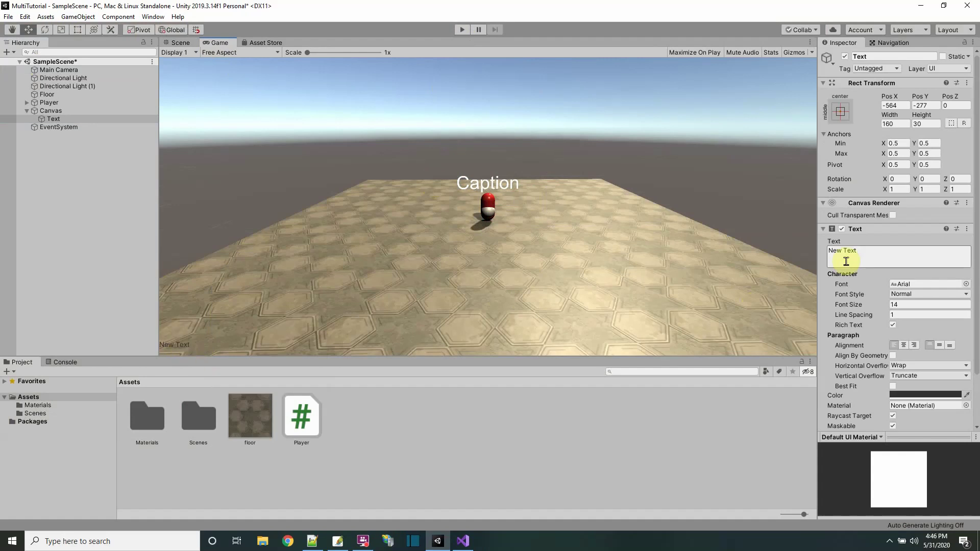
{"action": "left_click_drag", "start_coordinate": [864, 253], "coordinate": [808, 253]}
{"action": "type", "text": "Game Title"}
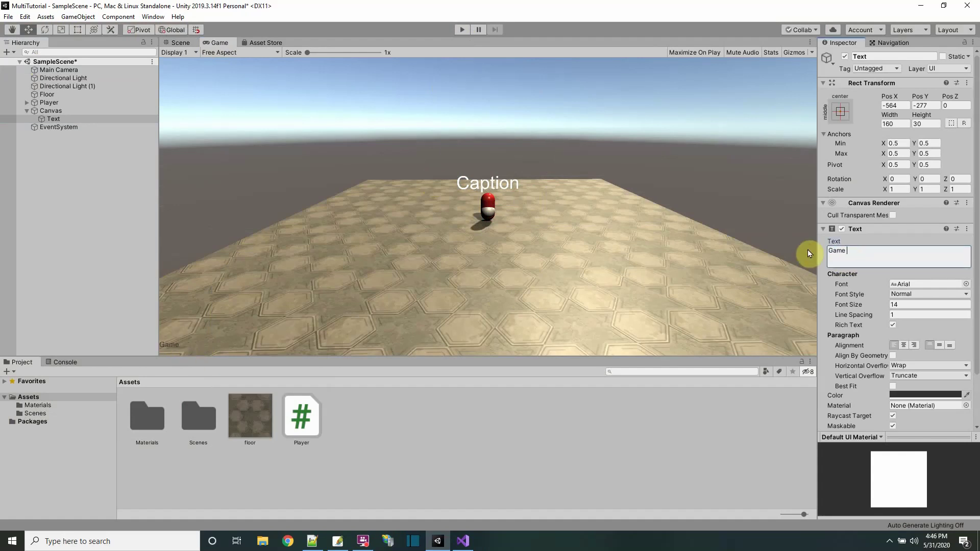
{"action": "left_click", "coordinate": [60, 120]}
{"action": "left_click", "coordinate": [56, 120]}
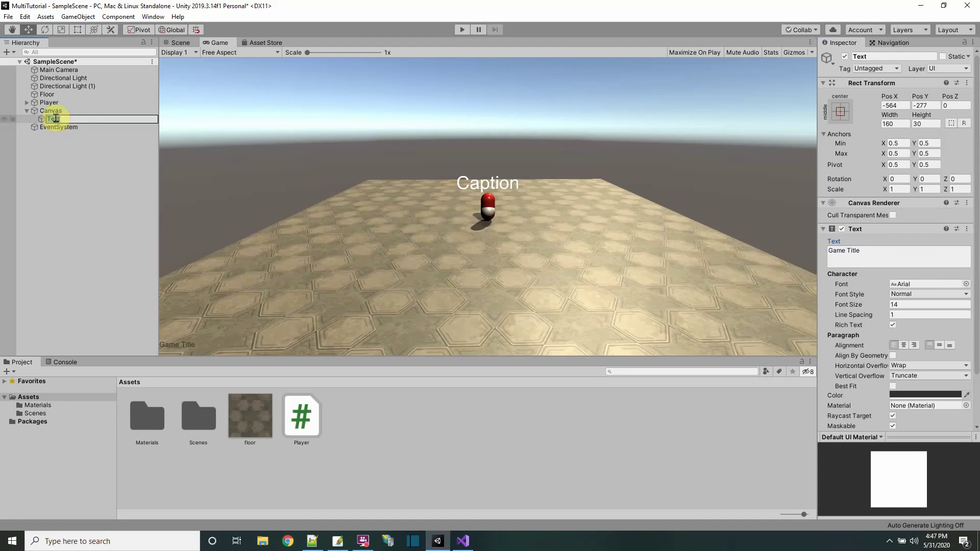
{"action": "type", "text": "txtTile"}
{"action": "key", "text": "Return"}
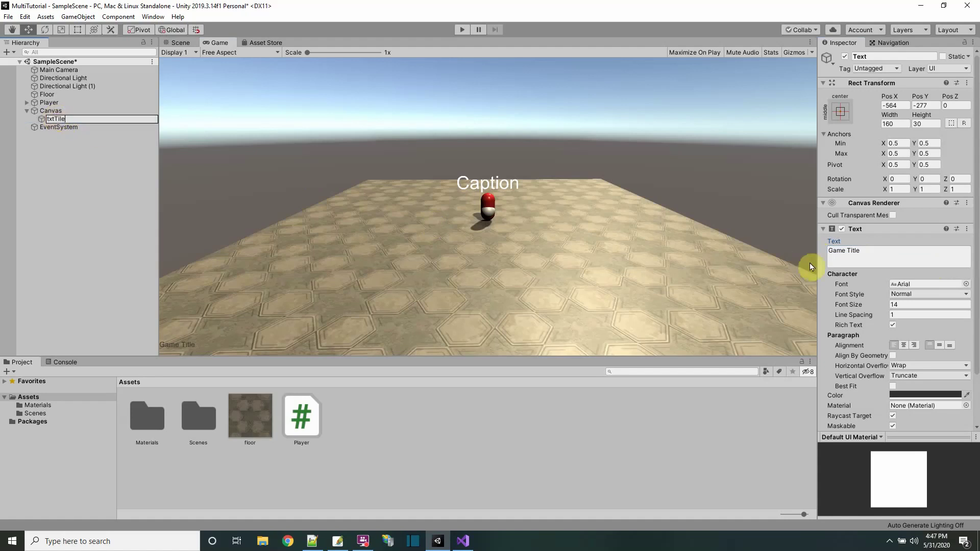
Replace the txtTile object's text content with "txtTitle" and set its font size to 32.
{"action": "left_click", "coordinate": [829, 255]}
{"action": "type", "text": "txtT"}
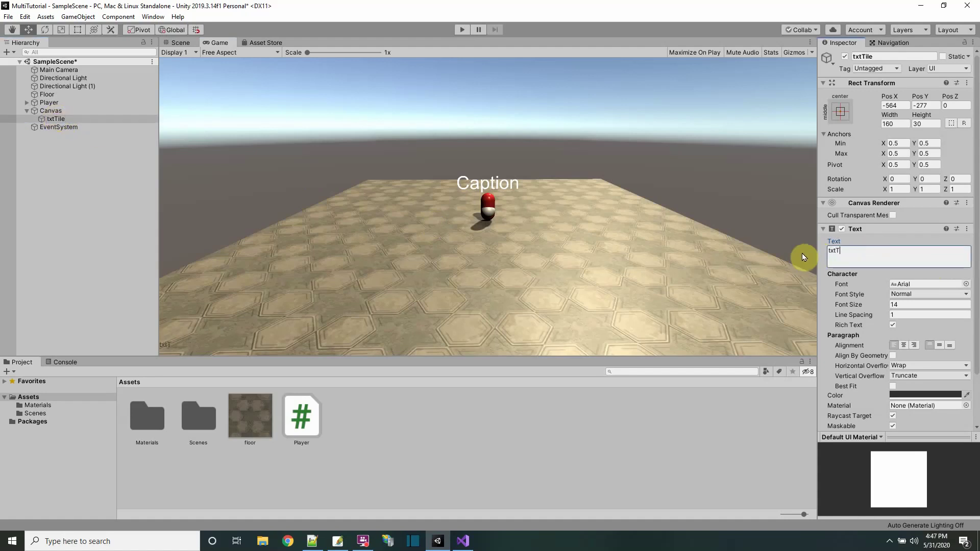
{"action": "type", "text": "itle"}
{"action": "key", "text": "Return"}
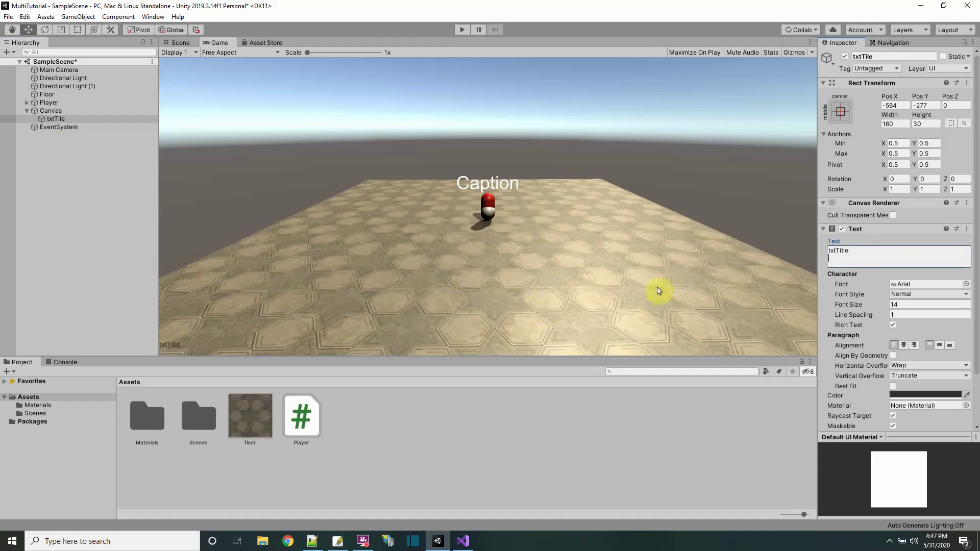
{"action": "left_click", "coordinate": [910, 306]}
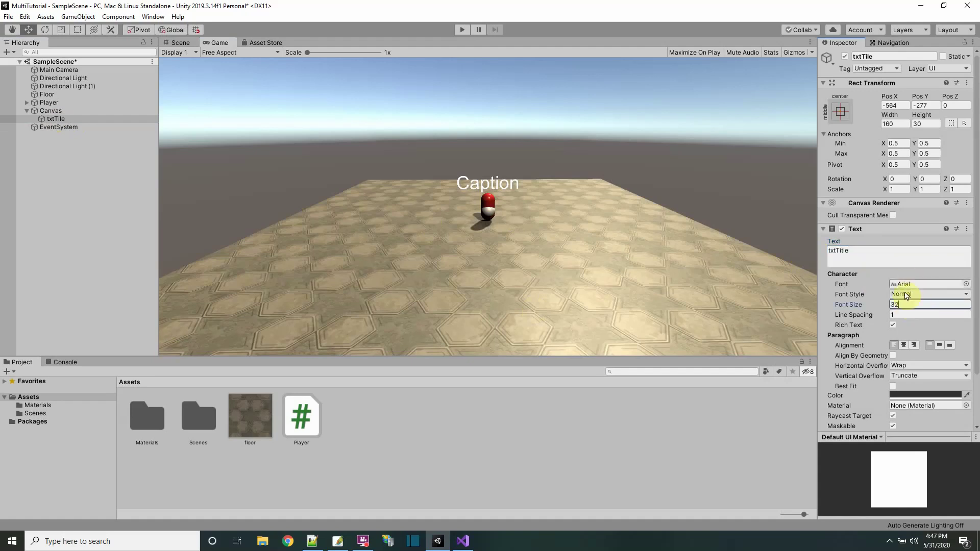
Set the title text's horizontal and vertical overflow to Overflow and align it to center and middle.
{"action": "left_click", "coordinate": [909, 366]}
{"action": "left_click", "coordinate": [912, 377]}
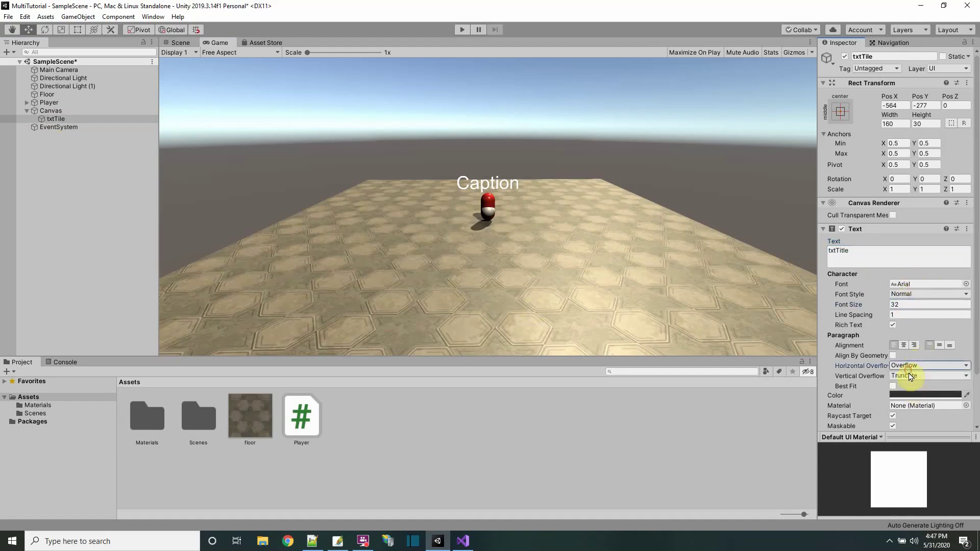
{"action": "left_click", "coordinate": [910, 376]}
{"action": "left_click", "coordinate": [911, 386]}
{"action": "left_click", "coordinate": [904, 345]}
{"action": "left_click", "coordinate": [941, 346]}
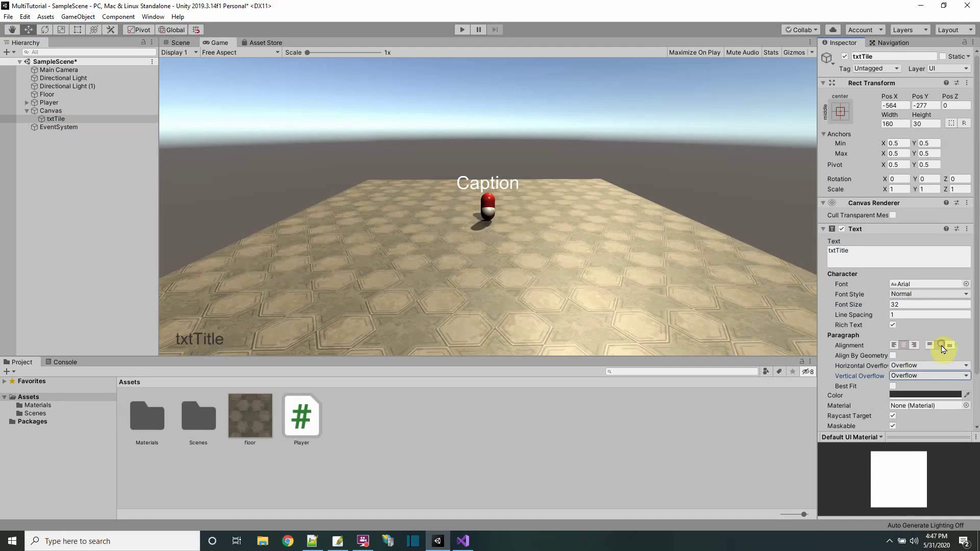
Anchor and position the title text at the canvas's top center with top vertical alignment, and save the scene.
{"action": "left_click", "coordinate": [840, 112]}
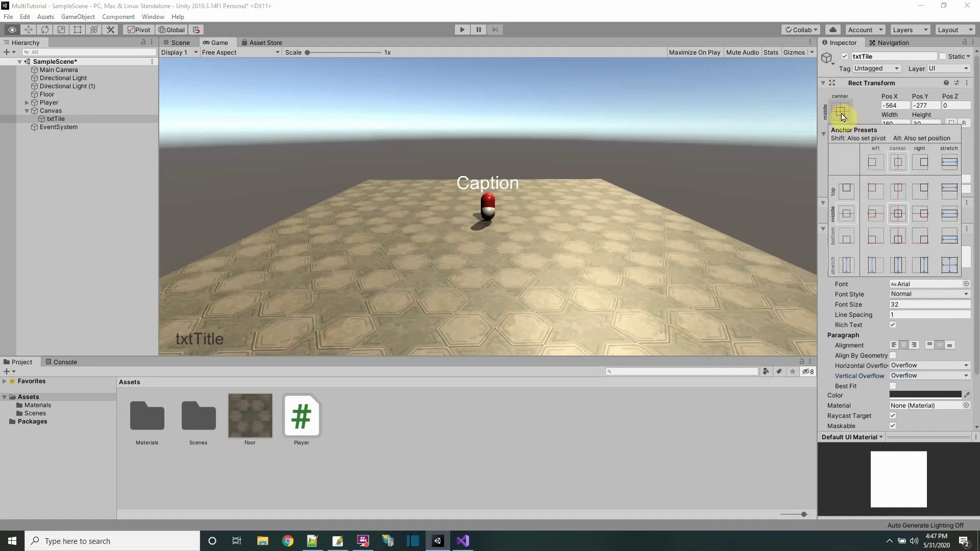
{"action": "left_click", "coordinate": [898, 192], "text": "alt"}
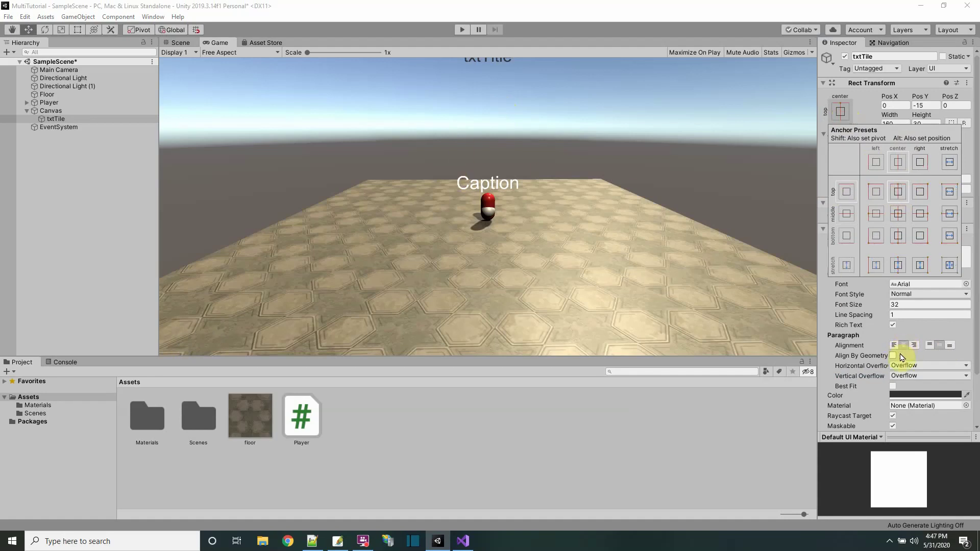
{"action": "left_click", "coordinate": [930, 345]}
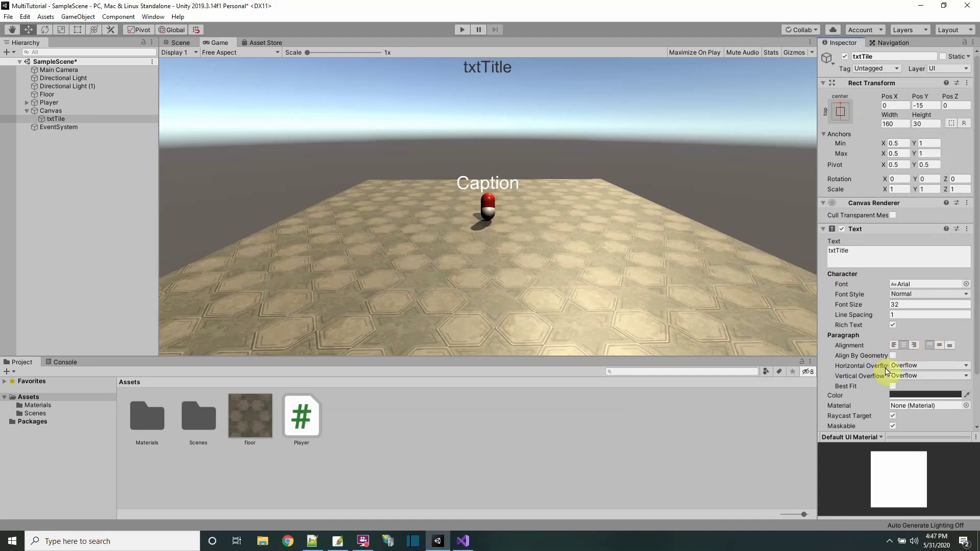
{"action": "left_click", "coordinate": [9, 16]}
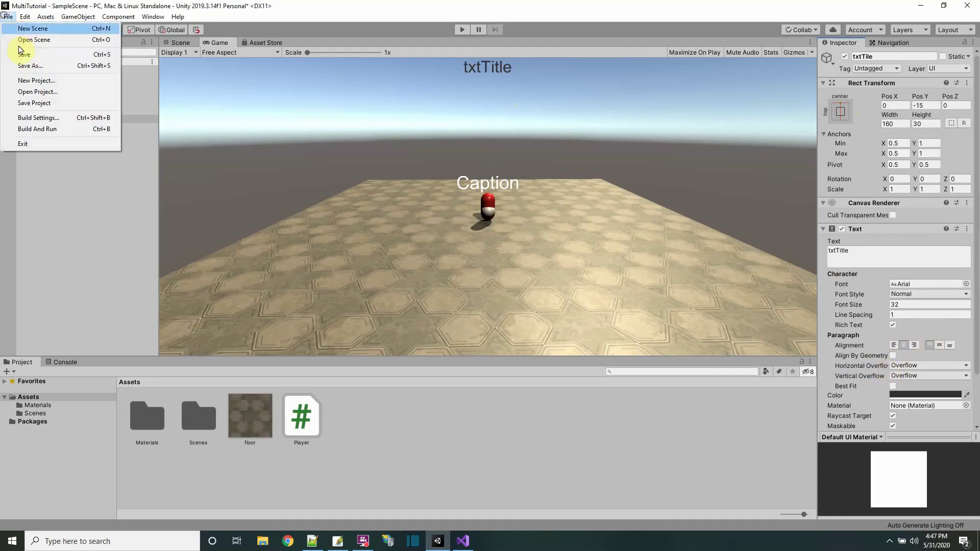
{"action": "left_click", "coordinate": [25, 51]}
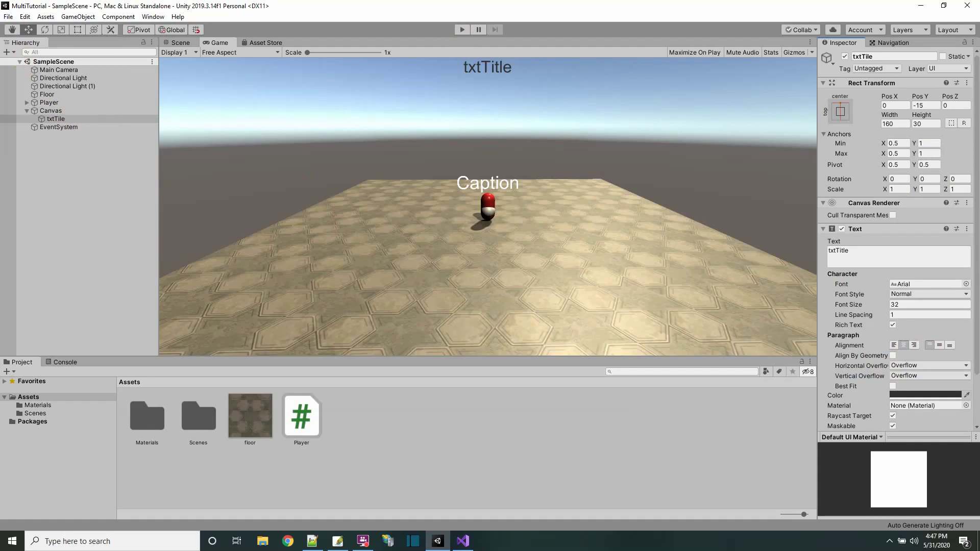
Open Player.cs and add a public SetTitle(string caption) method after SetPlayerCaption that finds "txtTitle", gets its Text component as ui and sets its text.
{"action": "key", "text": "alt+Tab"}
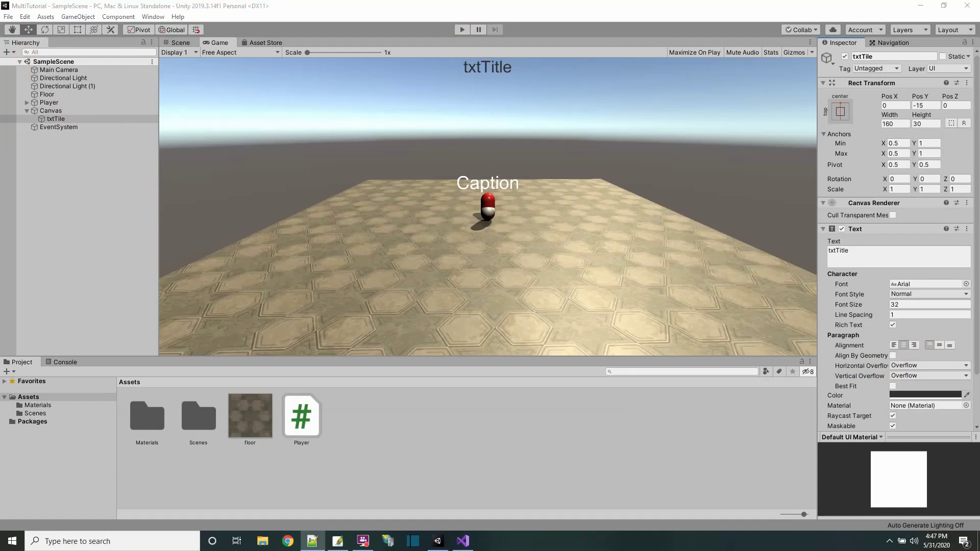
{"action": "double_click", "coordinate": [306, 422]}
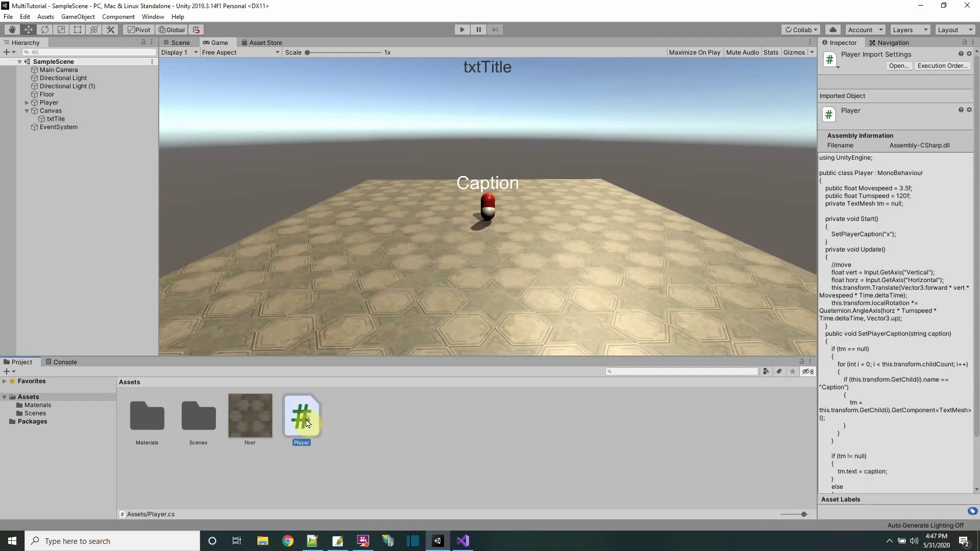
{"action": "left_click", "coordinate": [278, 446]}
{"action": "key", "text": "Return"}
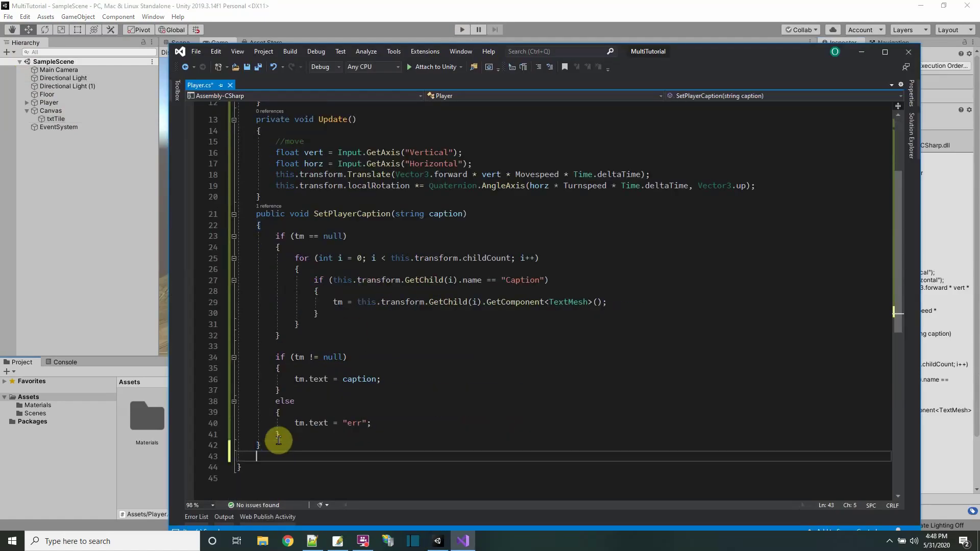
{"action": "type", "text": "public void SetTitle(string caption)     {         if (ui == null)         {             ui = GameObject.Find(\"txtPlayer\").GetComponent<Text>();         }          if (ui != null)         {             ui.text = caption;         }     }"}
{"action": "double_click", "coordinate": [409, 418]}
{"action": "type", "text": "txtTitle"}
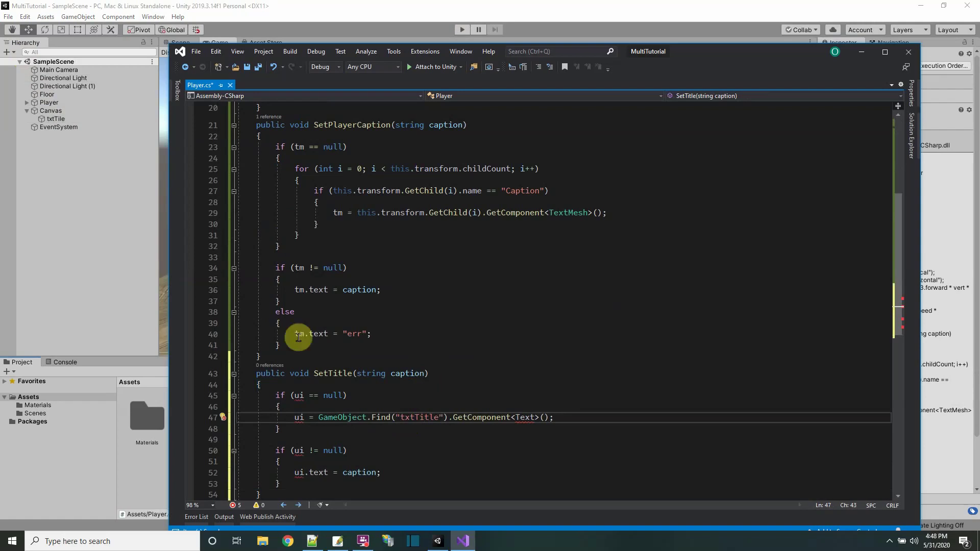
Declare a private Text field ui initialized to null below tm in the Player class, include UnityEngine.UI, and save the script.
{"action": "scroll", "coordinate": [360, 159], "scroll_direction": "up", "scroll_amount": 6}
{"action": "left_click", "coordinate": [391, 179]}
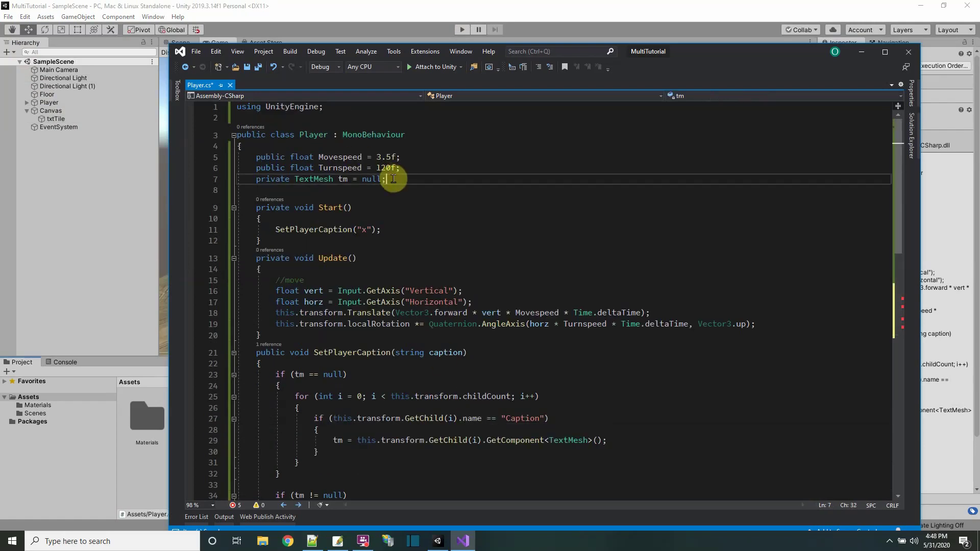
{"action": "key", "text": "Return"}
{"action": "type", "text": "private Text ui;"}
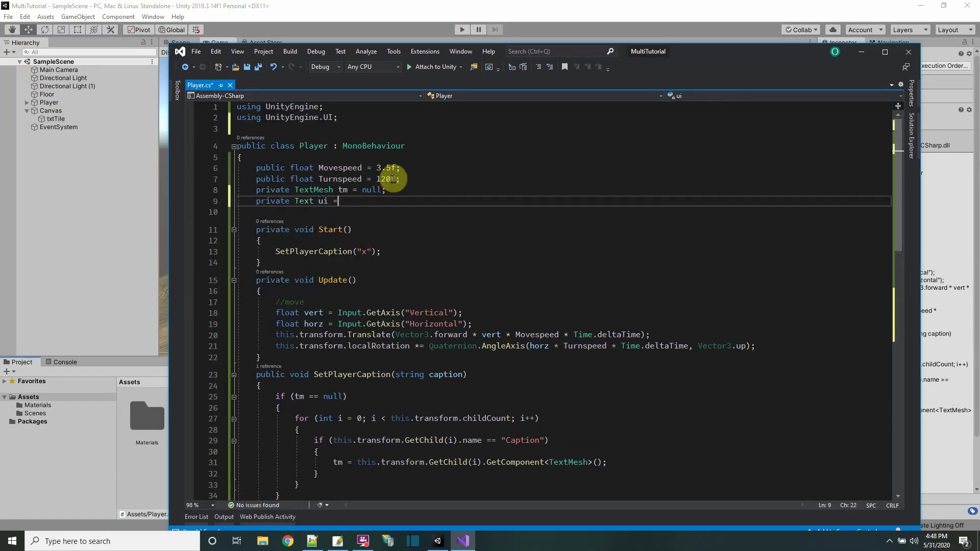
{"action": "type", "text": " null;"}
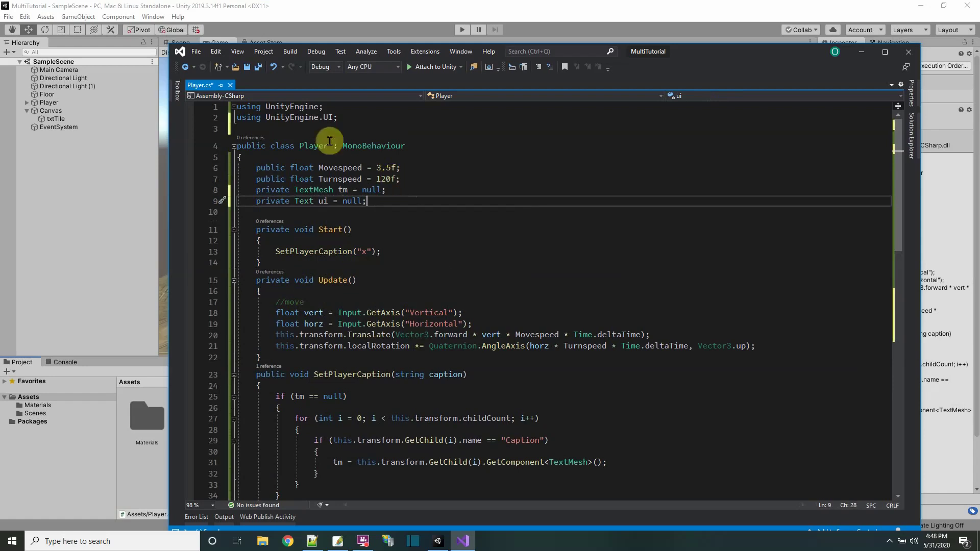
{"action": "left_click", "coordinate": [246, 67]}
Call SetTitle("Game Title") at the beginning of the Start method, before SetPlayerCaption, and save the script.
{"action": "scroll", "coordinate": [383, 366], "scroll_direction": "down", "scroll_amount": 3}
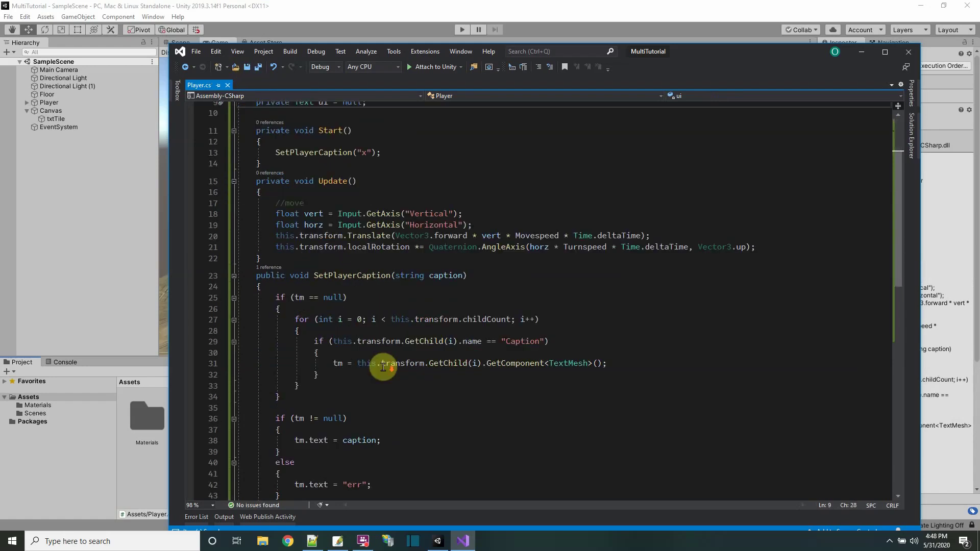
{"action": "scroll", "coordinate": [383, 366], "scroll_direction": "down", "scroll_amount": 7}
{"action": "scroll", "coordinate": [365, 429], "scroll_direction": "up", "scroll_amount": 10}
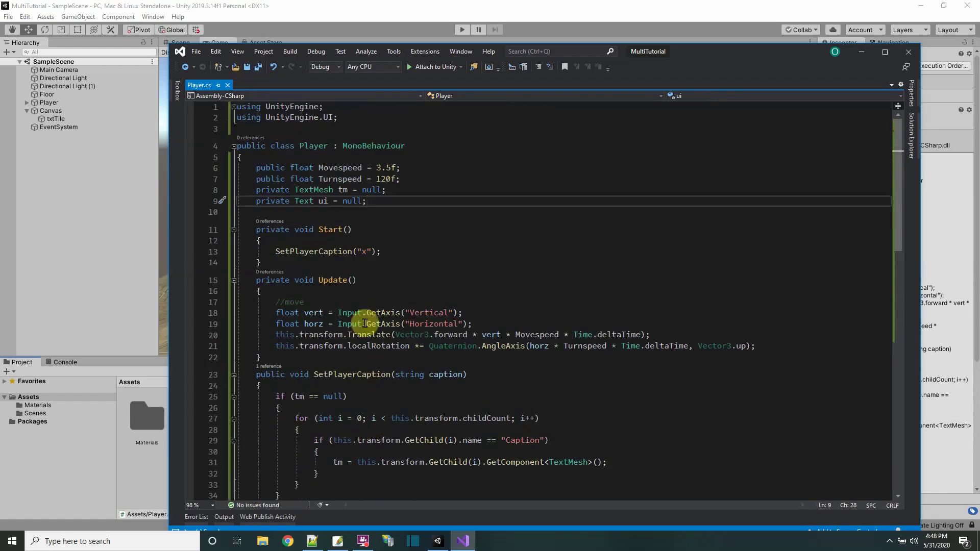
{"action": "left_click", "coordinate": [379, 241]}
{"action": "key", "text": "Return"}
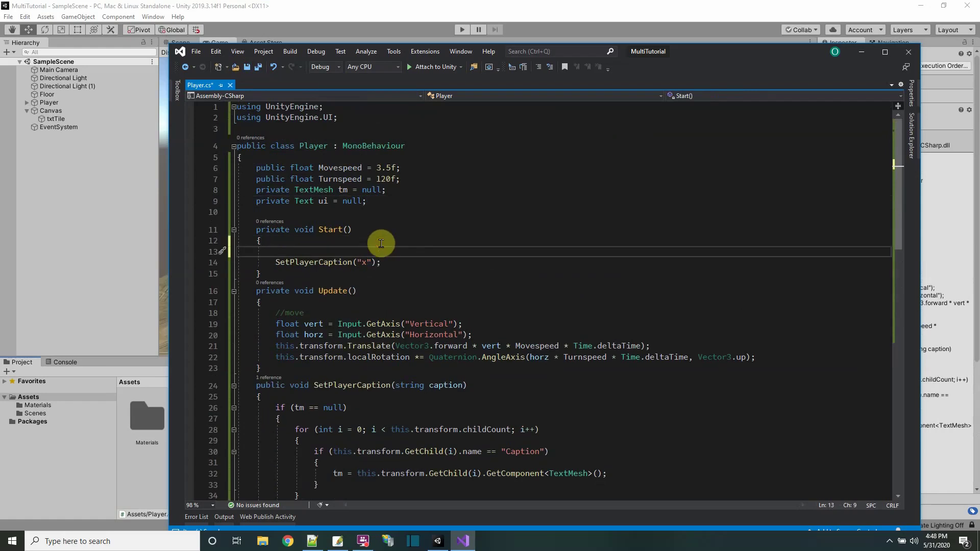
{"action": "type", "text": "SetTitle)"}
{"action": "key", "text": "Return"}
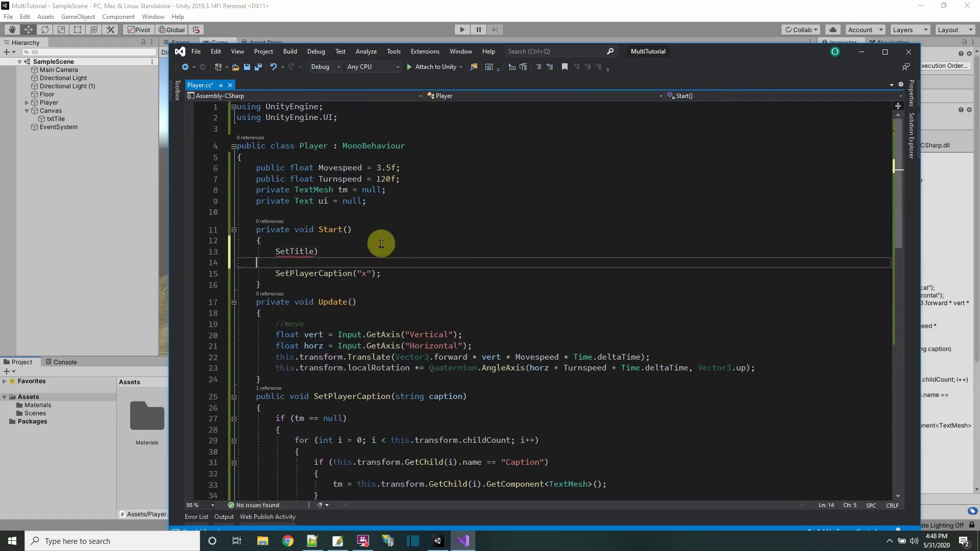
{"action": "key", "text": "BackSpace"}
{"action": "key", "text": "Left"}
{"action": "type", "text": "(\""}
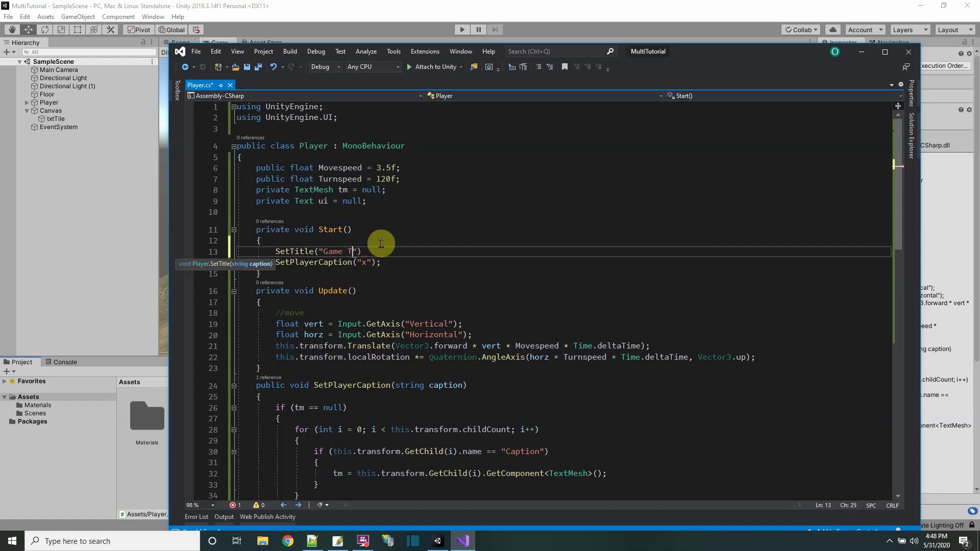
{"action": "type", "text": "Game Title"}
{"action": "key", "text": "End"}
{"action": "type", "text": ";"}
{"action": "left_click", "coordinate": [259, 67]}
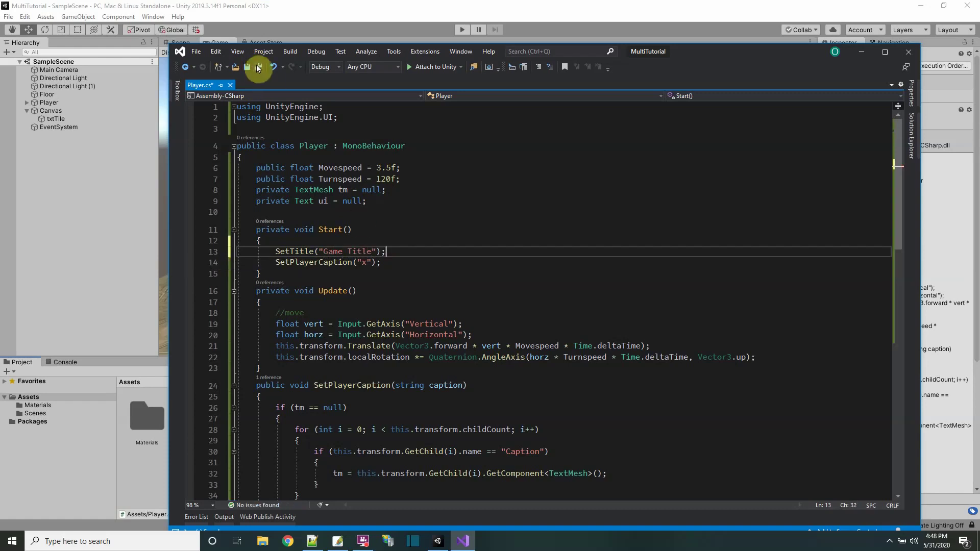
Switch to Unity, show the Scene view, and play-test the scene to check the title text before stopping play mode.
{"action": "left_click", "coordinate": [365, 14]}
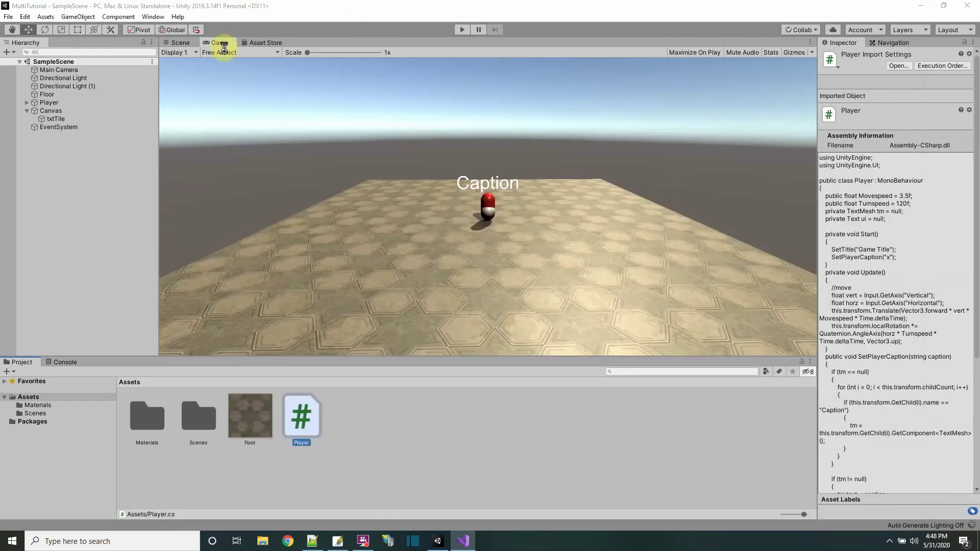
{"action": "left_click", "coordinate": [180, 43]}
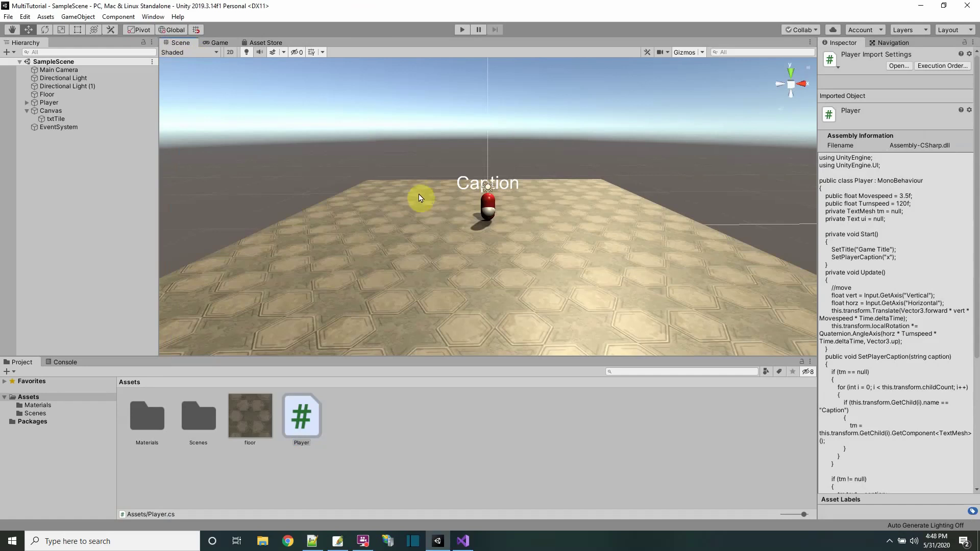
{"action": "left_click", "coordinate": [459, 30]}
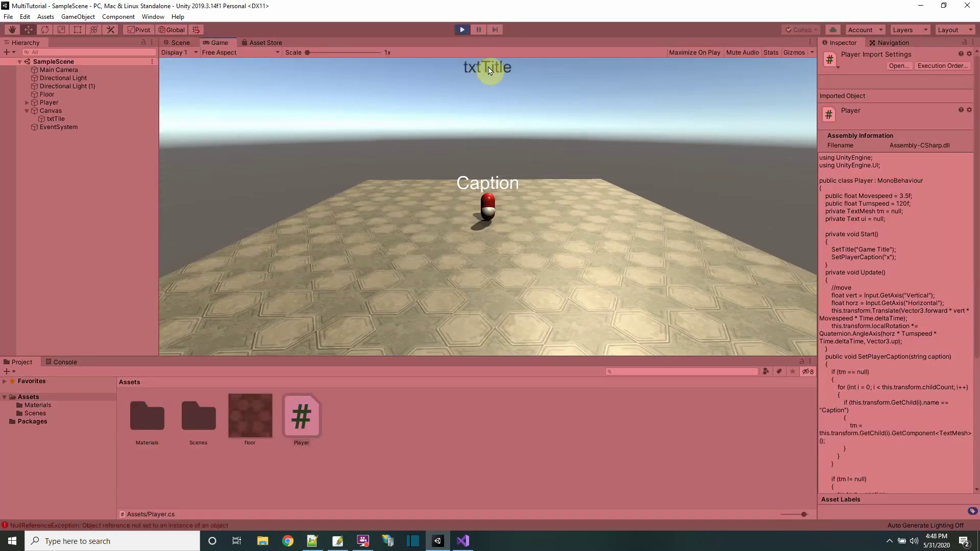
{"action": "left_click", "coordinate": [460, 30]}
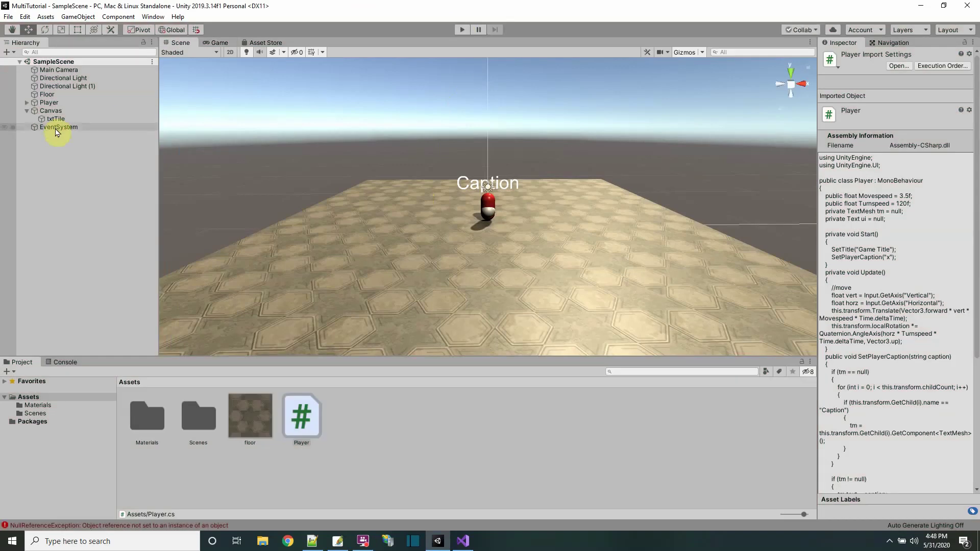
Rename the Canvas's txtTile object to txtTitle to match the name used in the script.
{"action": "left_click", "coordinate": [56, 119]}
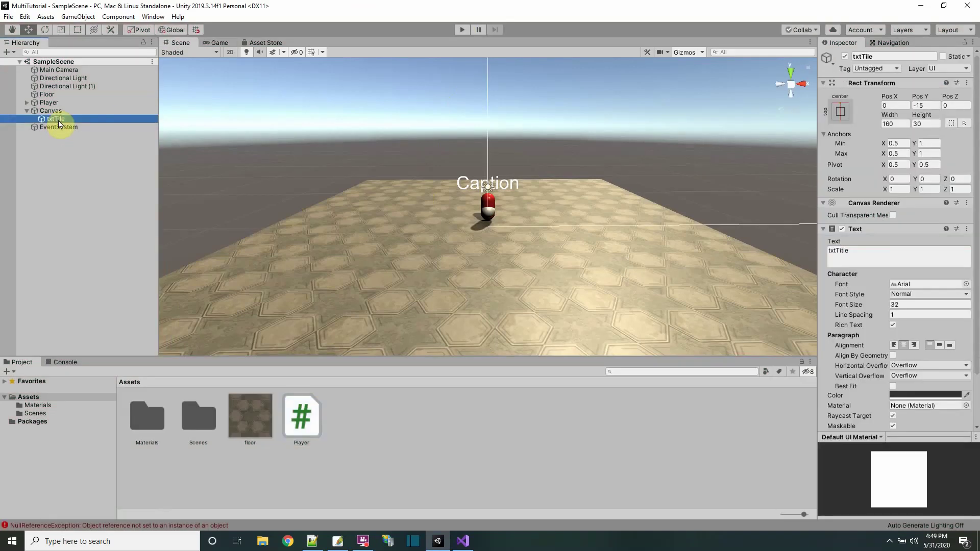
{"action": "left_click", "coordinate": [57, 119]}
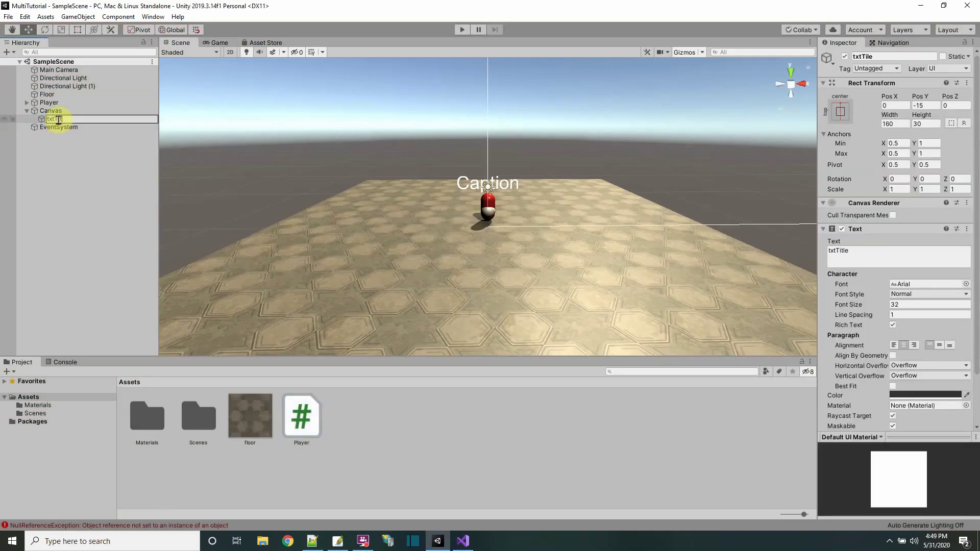
{"action": "left_click", "coordinate": [6, 18]}
{"action": "left_click", "coordinate": [23, 55]}
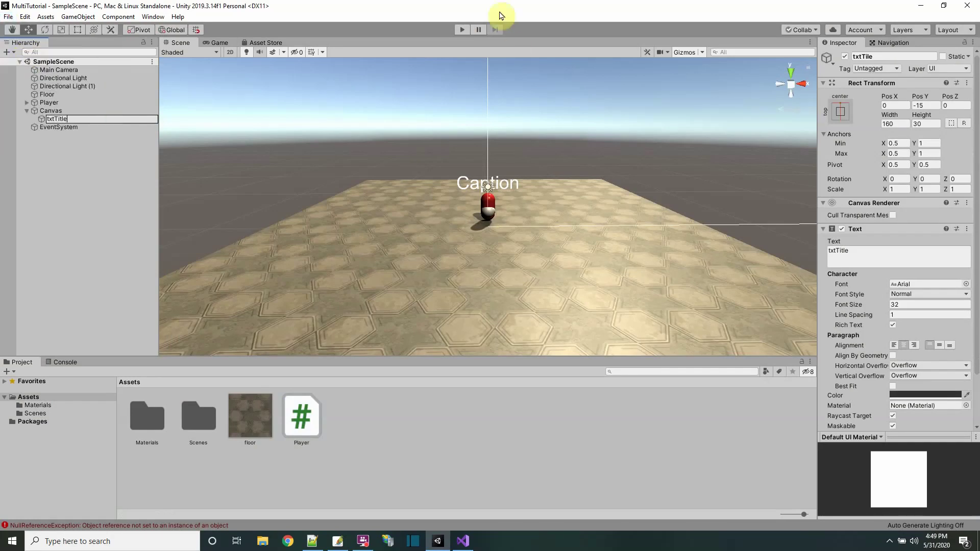
Play-test the scene to check the scripted title and caption, stop play mode and save the scene.
{"action": "left_click", "coordinate": [463, 31]}
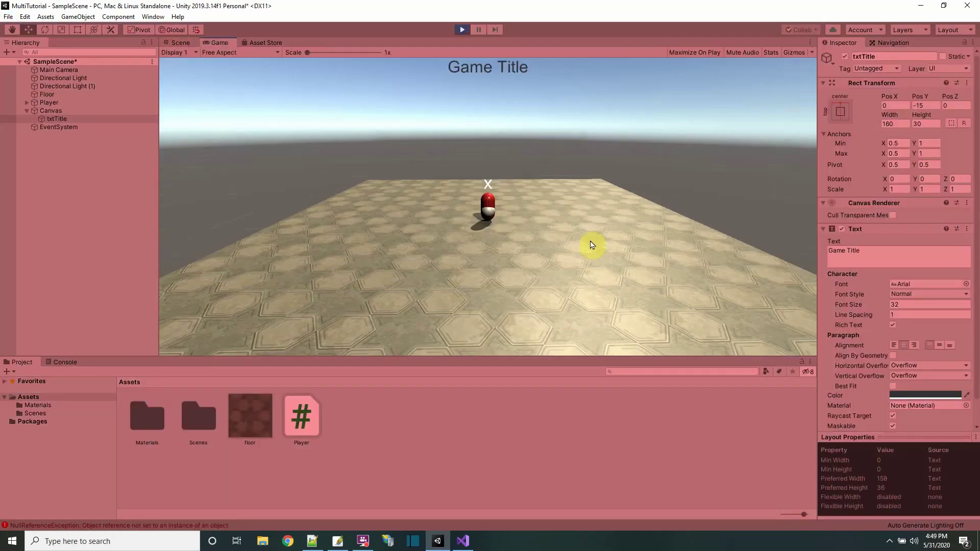
{"action": "left_click", "coordinate": [462, 30]}
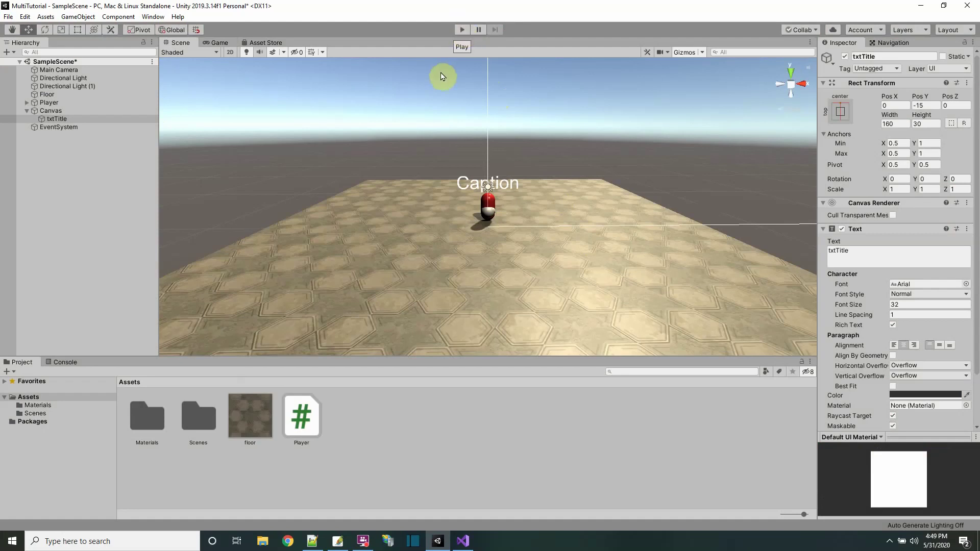
{"action": "left_click", "coordinate": [8, 16]}
{"action": "left_click", "coordinate": [23, 53]}
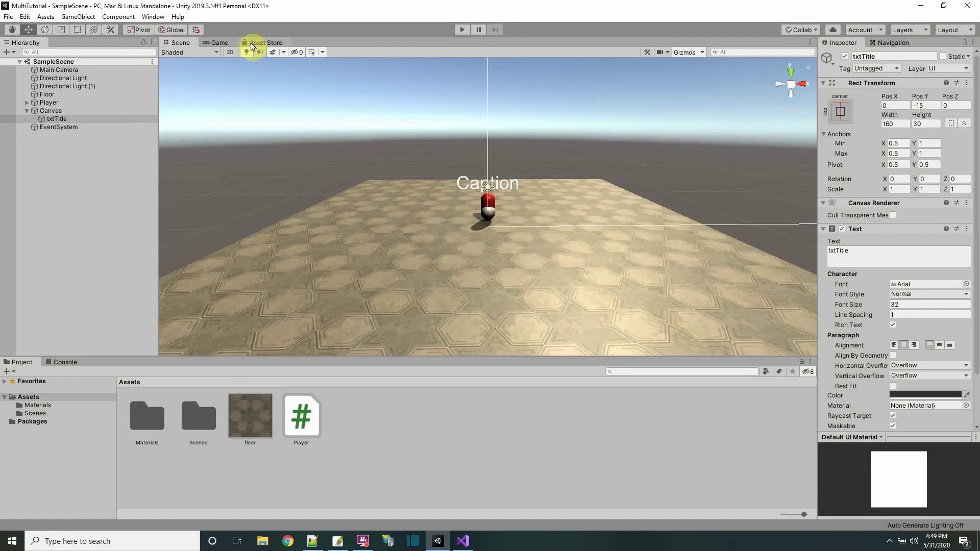
{"action": "scroll", "coordinate": [893, 333], "scroll_direction": "down", "scroll_amount": 3}
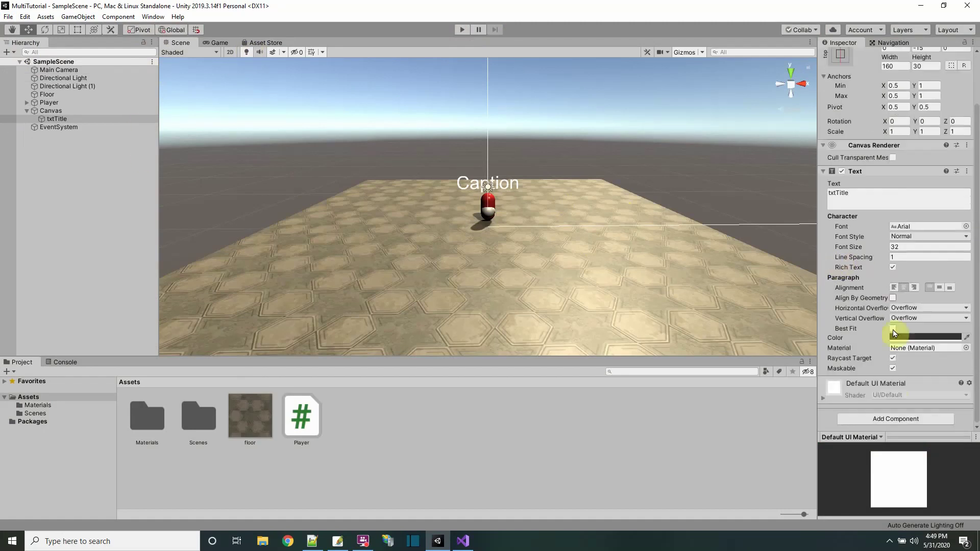
{"action": "left_click", "coordinate": [889, 420]}
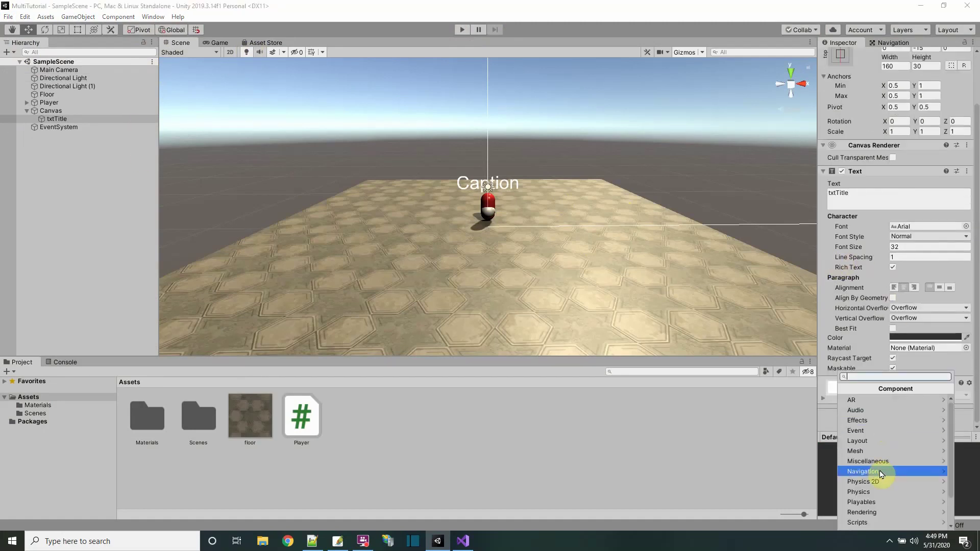
{"action": "left_click", "coordinate": [718, 452]}
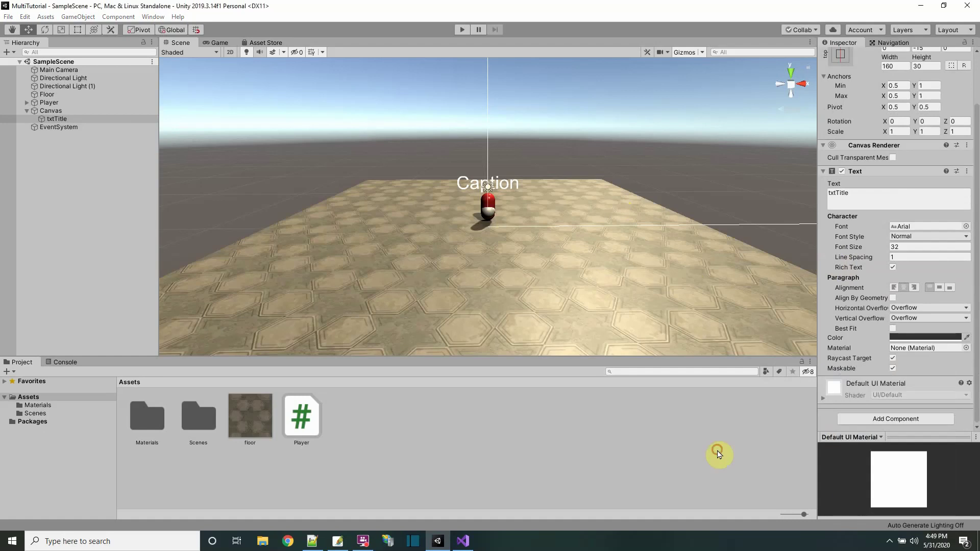
Search the Asset Store for "mirror" and open the page of the free Mirror asset.
{"action": "left_click", "coordinate": [271, 44]}
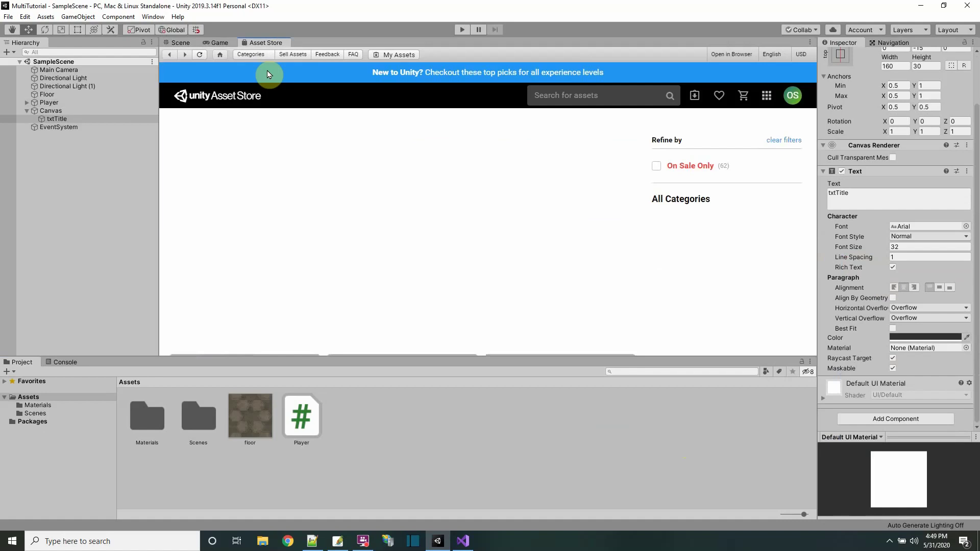
{"action": "left_click", "coordinate": [545, 102]}
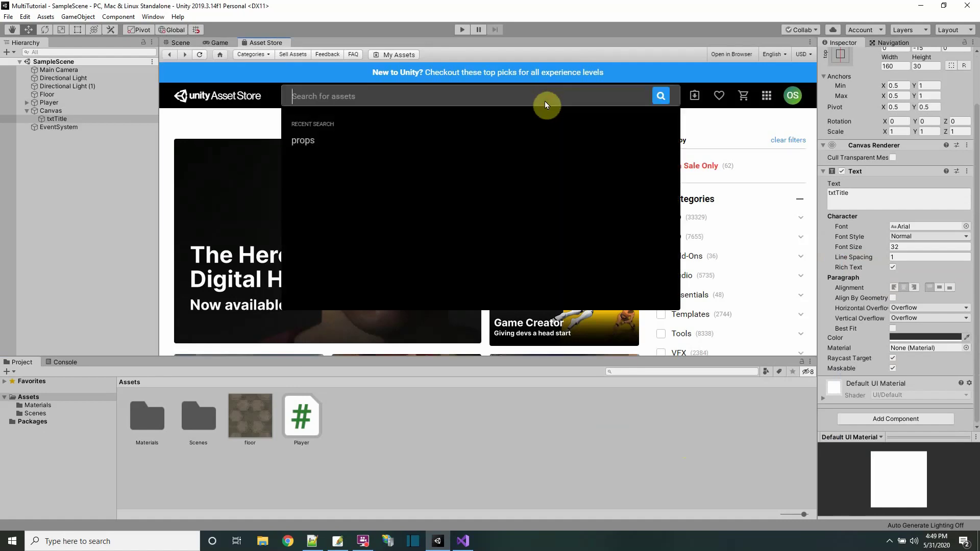
{"action": "type", "text": "mirror"}
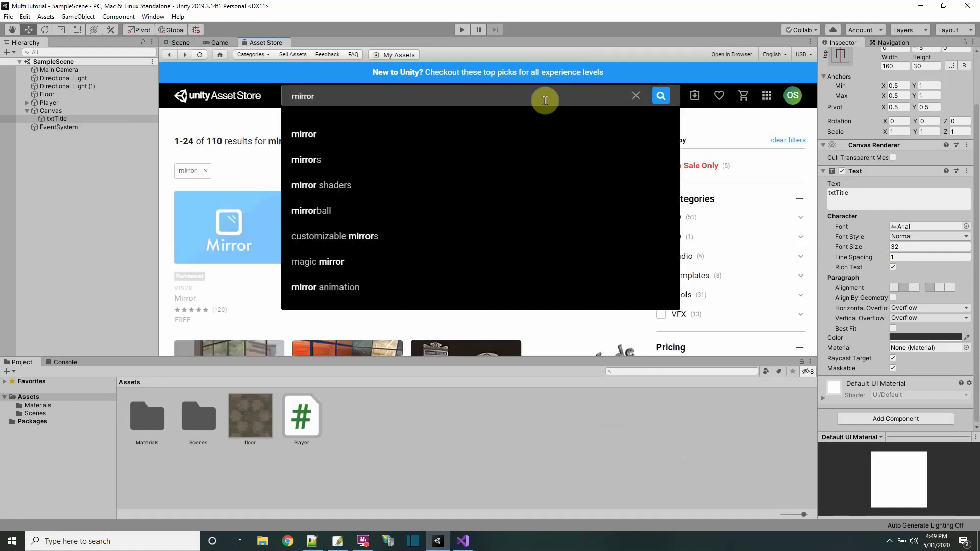
{"action": "left_click", "coordinate": [298, 132]}
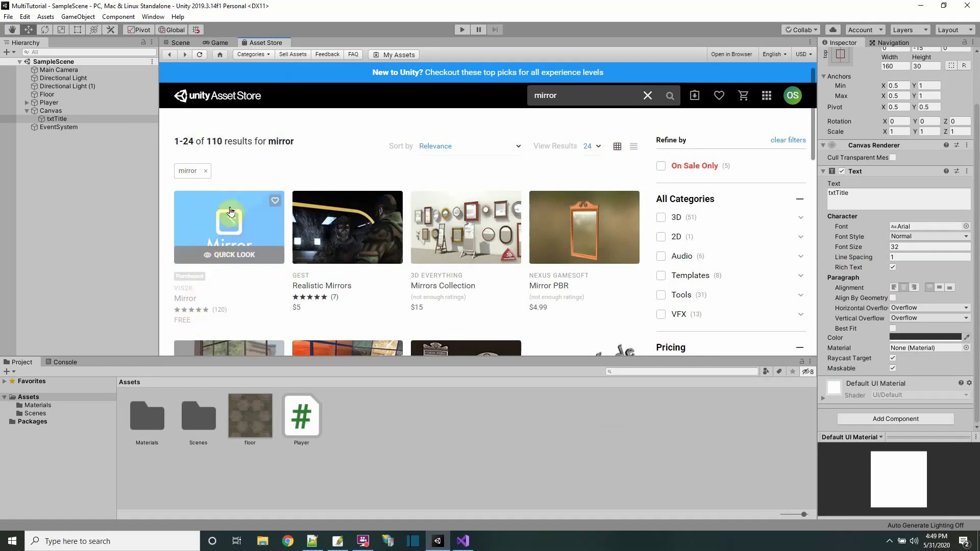
{"action": "left_click", "coordinate": [221, 227]}
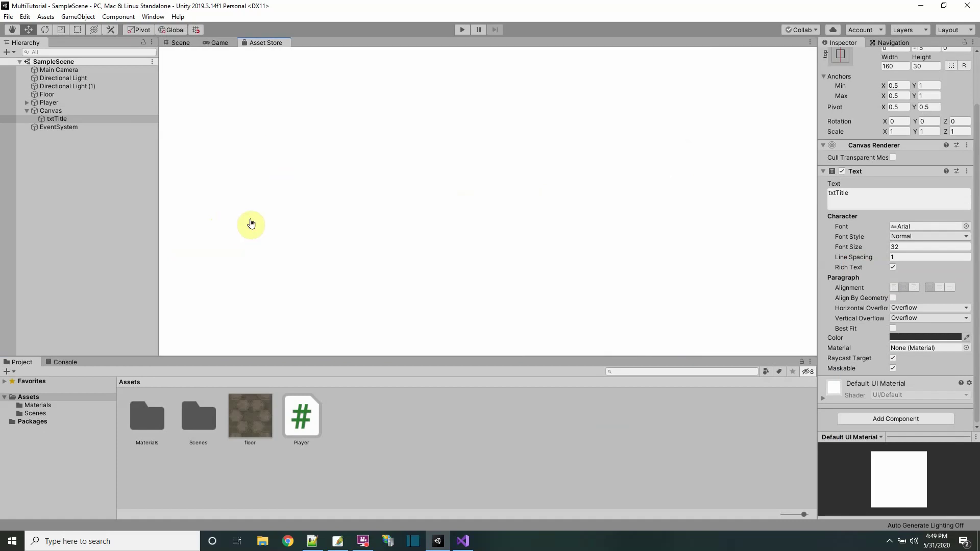
Import the Mirror package with all its files into the project.
{"action": "scroll", "coordinate": [651, 251], "scroll_direction": "down", "scroll_amount": 2}
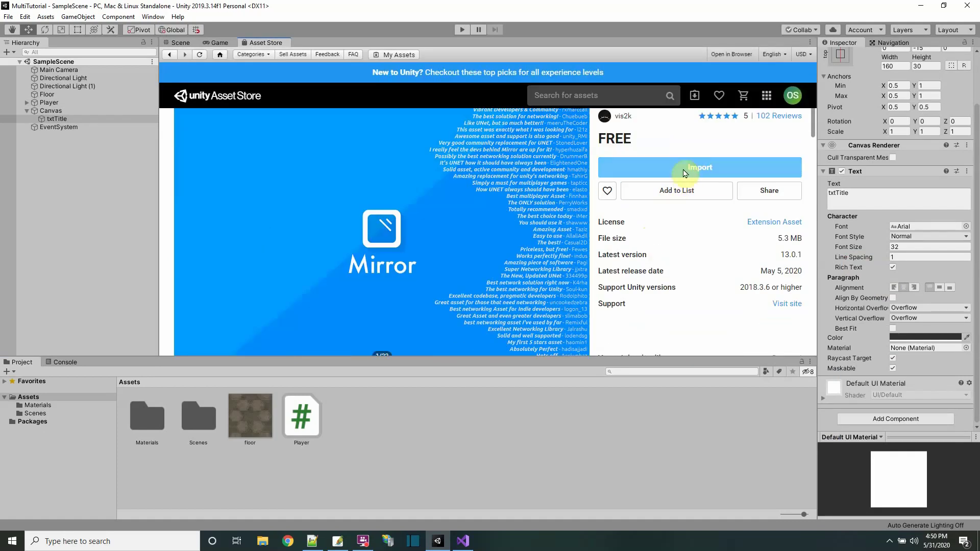
{"action": "left_click", "coordinate": [685, 176]}
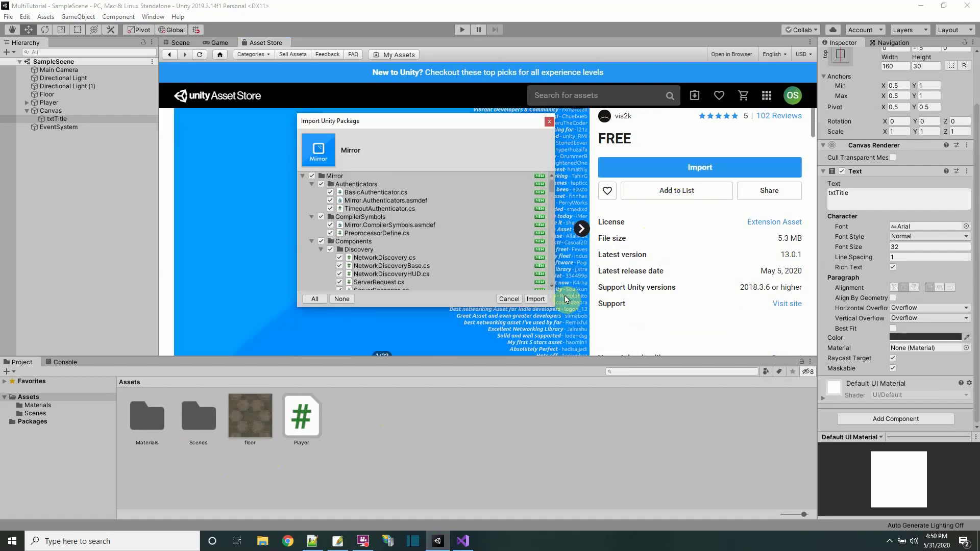
{"action": "left_click", "coordinate": [535, 299]}
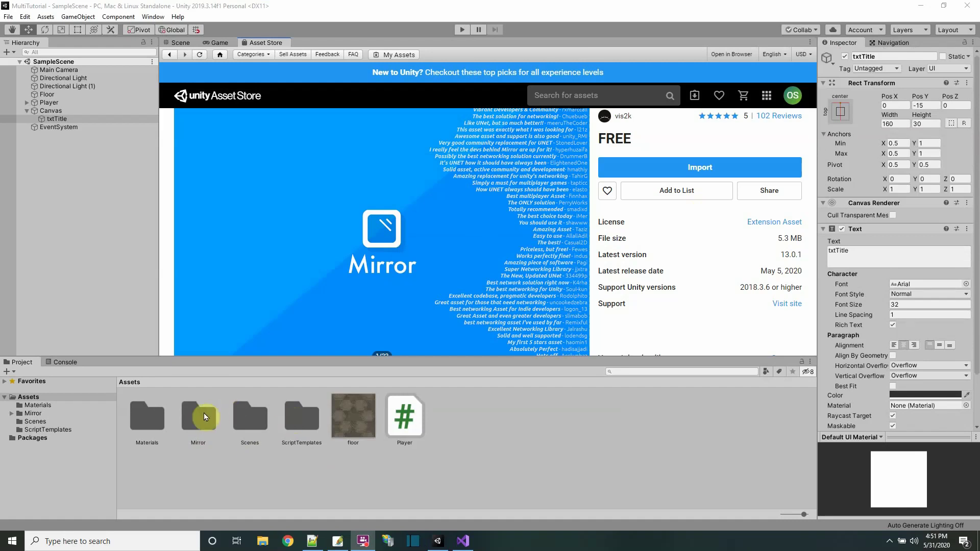
Return to the Scene view, clear the selection, and check the multiplayer instructions text file in Notepad++.
{"action": "left_click", "coordinate": [173, 43]}
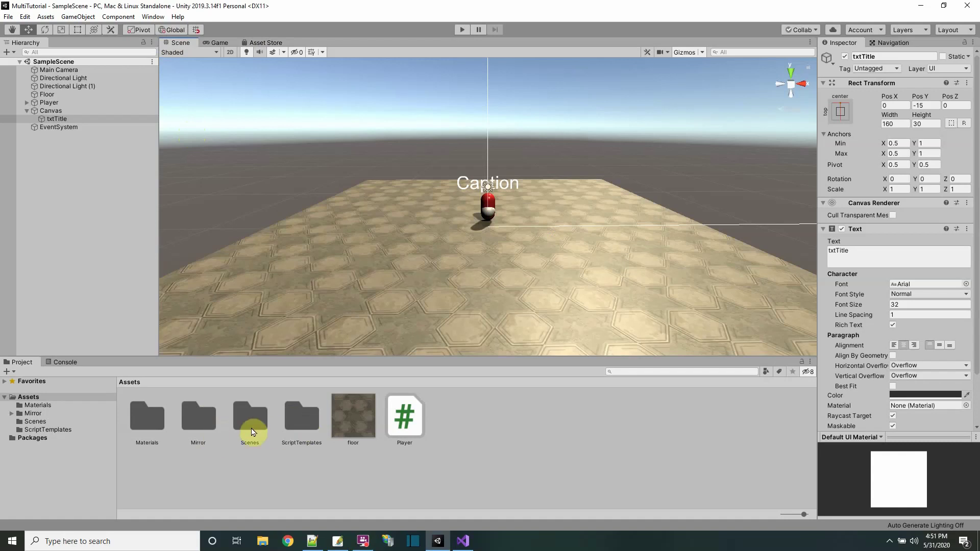
{"action": "left_click", "coordinate": [508, 449]}
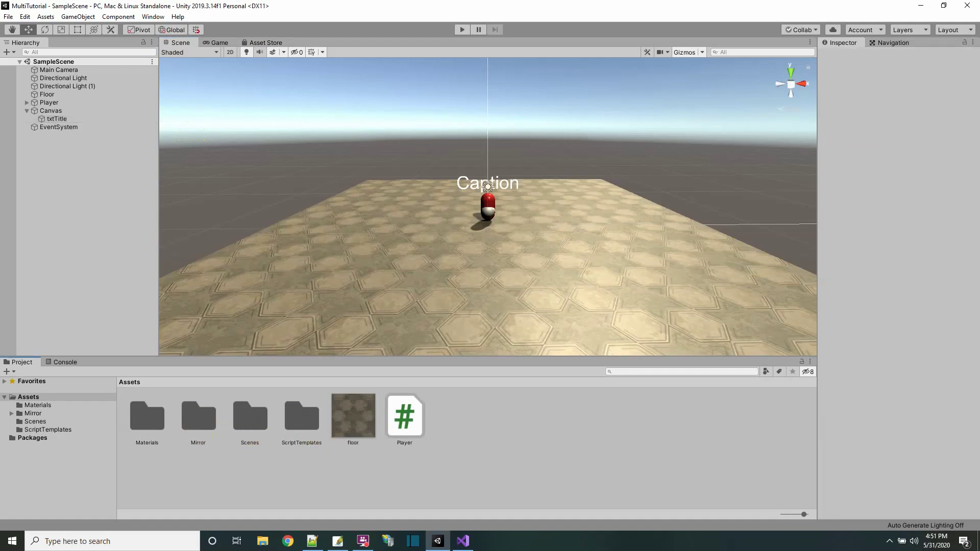
{"action": "key", "text": "alt+Tab"}
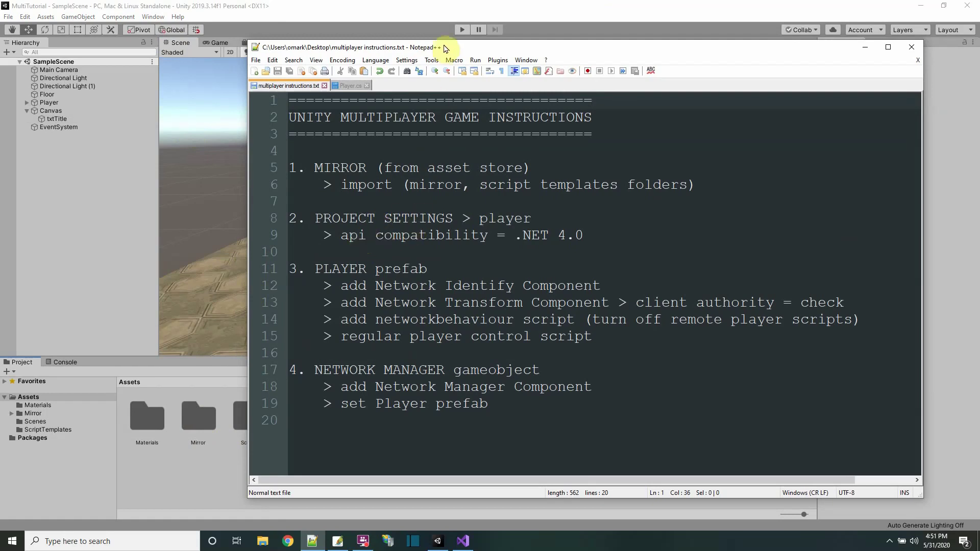
{"action": "left_click_drag", "start_coordinate": [450, 48], "coordinate": [677, 0]}
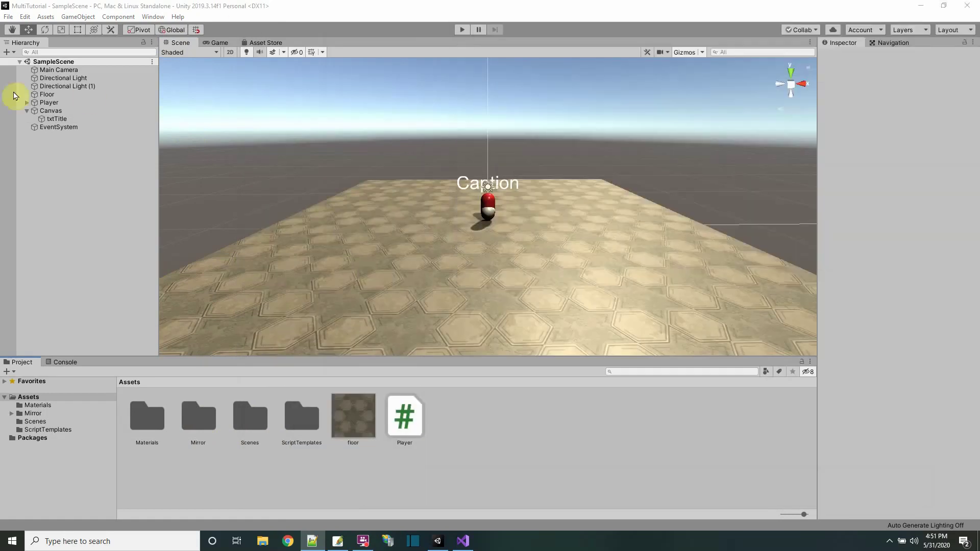
Open the Player category of Unity's Project Settings and find the collapsed Other Settings section.
{"action": "left_click", "coordinate": [24, 16]}
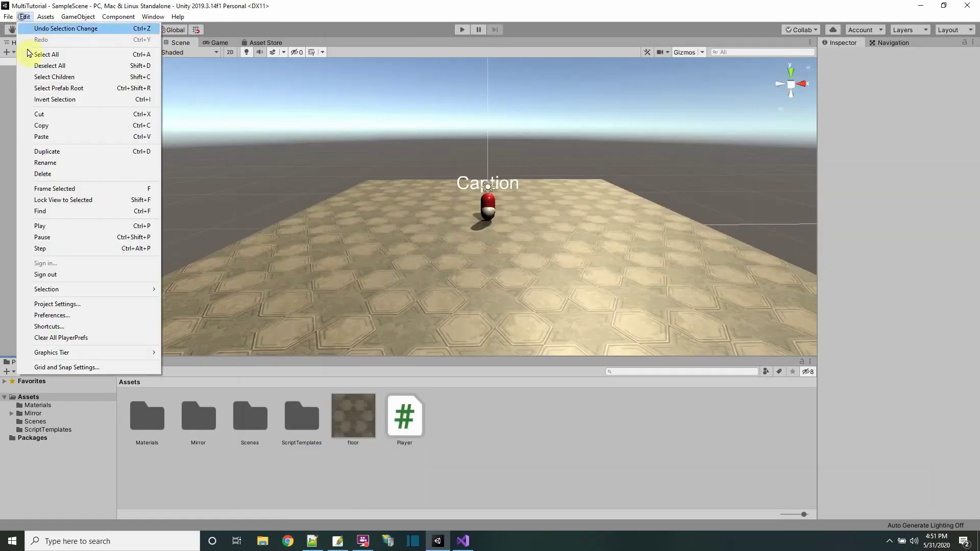
{"action": "left_click", "coordinate": [64, 305]}
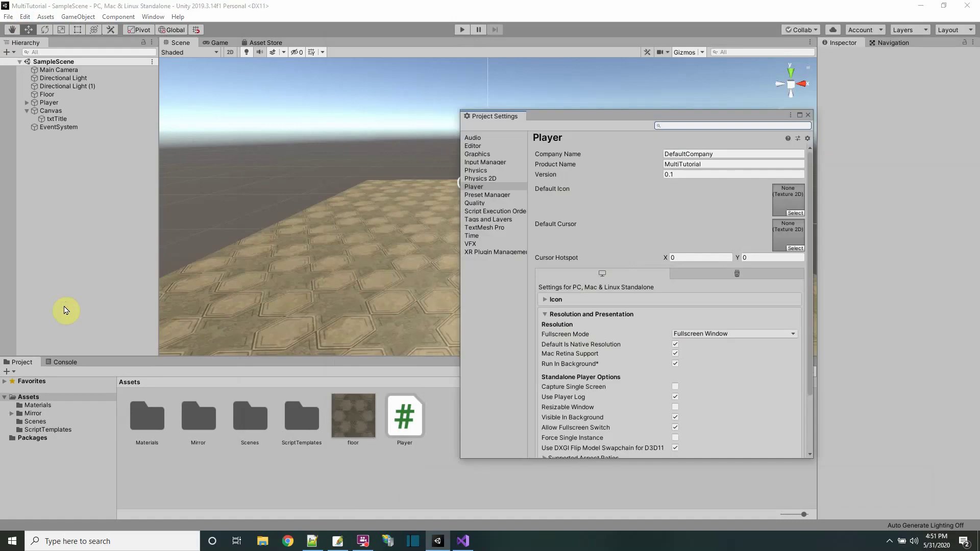
{"action": "left_click", "coordinate": [472, 188]}
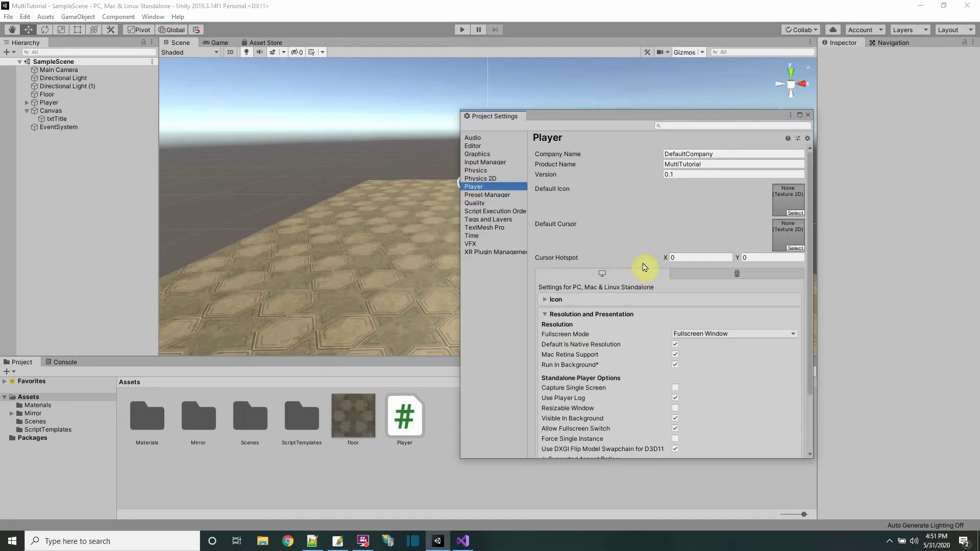
{"action": "scroll", "coordinate": [643, 367], "scroll_direction": "down", "scroll_amount": 3}
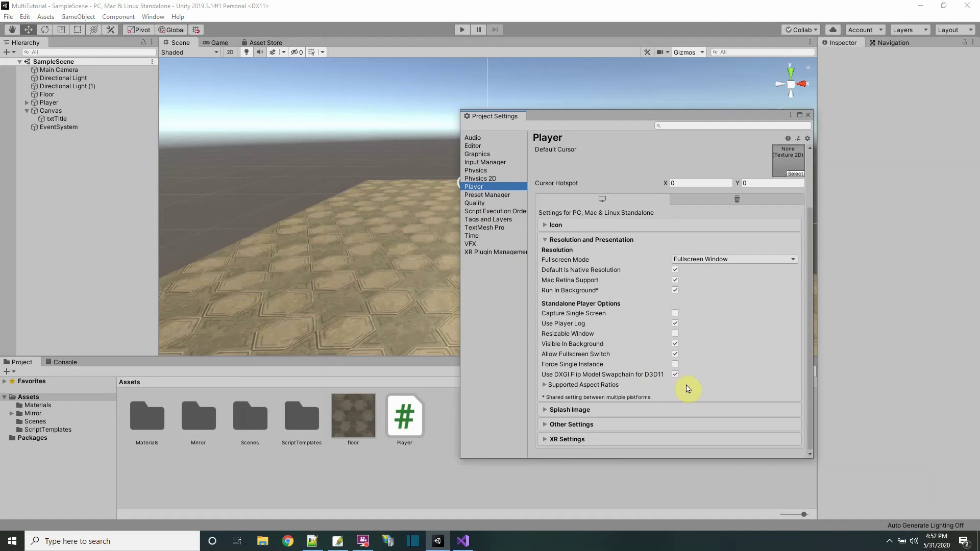
Set the API Compatibility Level to .NET 4.x in the Player project settings and close the settings window.
{"action": "left_click", "coordinate": [555, 241]}
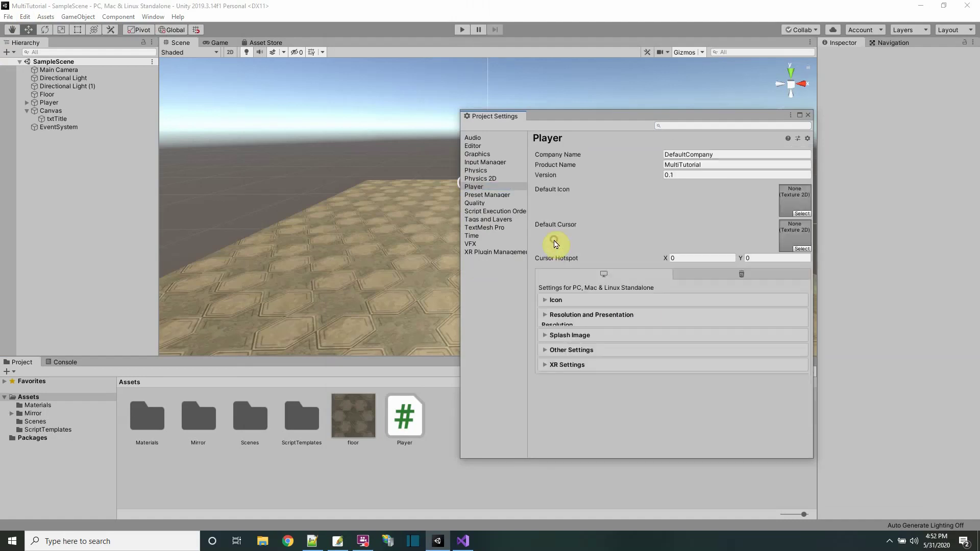
{"action": "left_click", "coordinate": [587, 346]}
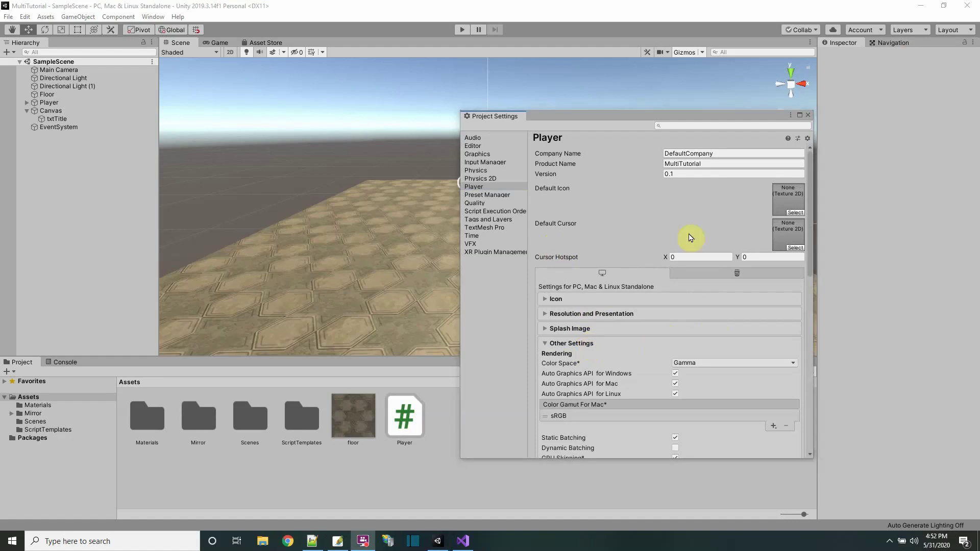
{"action": "scroll", "coordinate": [631, 295], "scroll_direction": "down", "scroll_amount": 3}
{"action": "scroll", "coordinate": [631, 295], "scroll_direction": "down", "scroll_amount": 9}
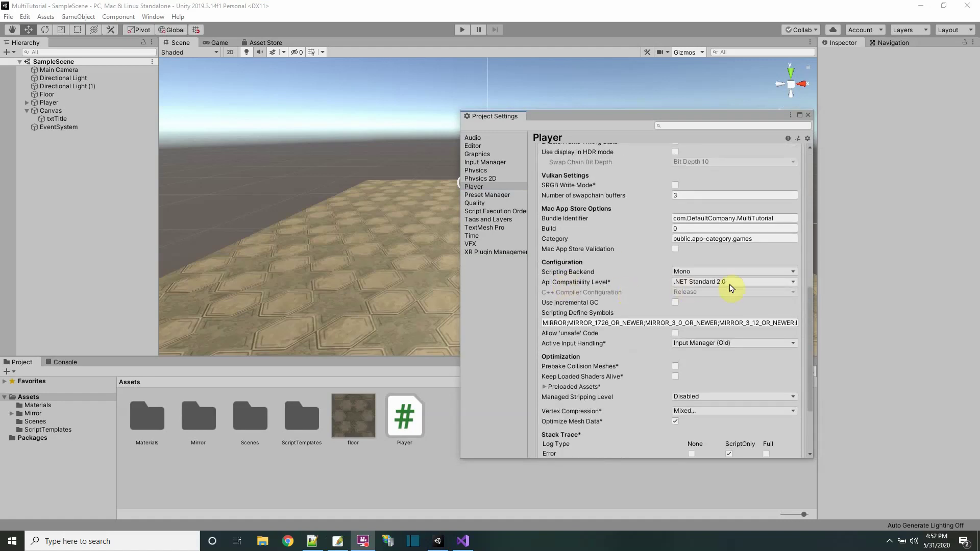
{"action": "left_click", "coordinate": [733, 287]}
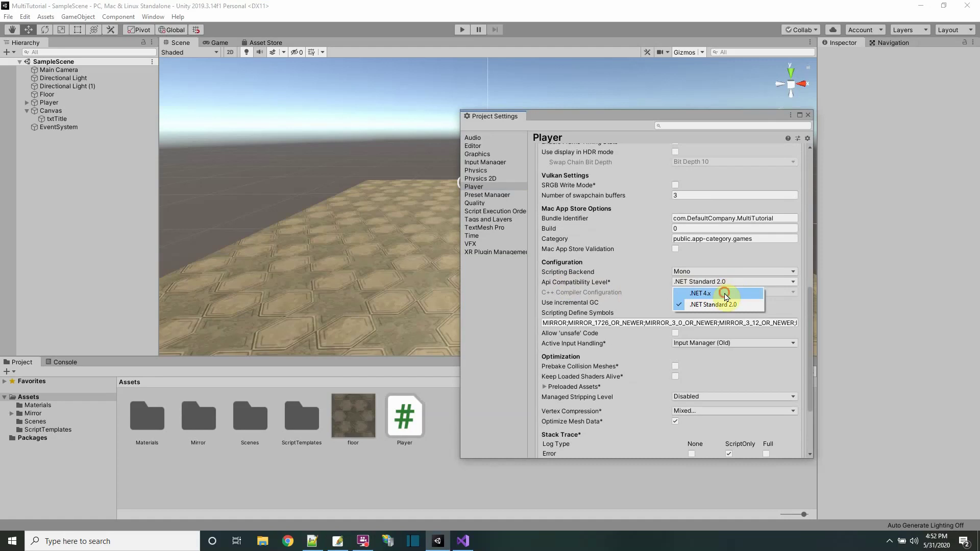
{"action": "left_click", "coordinate": [726, 295]}
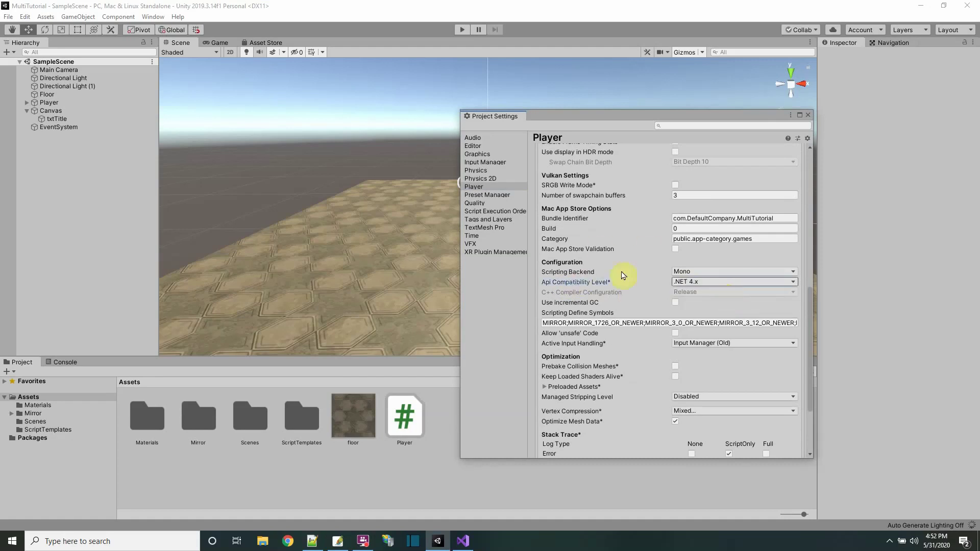
{"action": "left_click", "coordinate": [808, 116]}
Check the multiplayer instructions file in Notepad++, and in Unity make EventSystem a child of Canvas.
{"action": "left_click", "coordinate": [312, 541]}
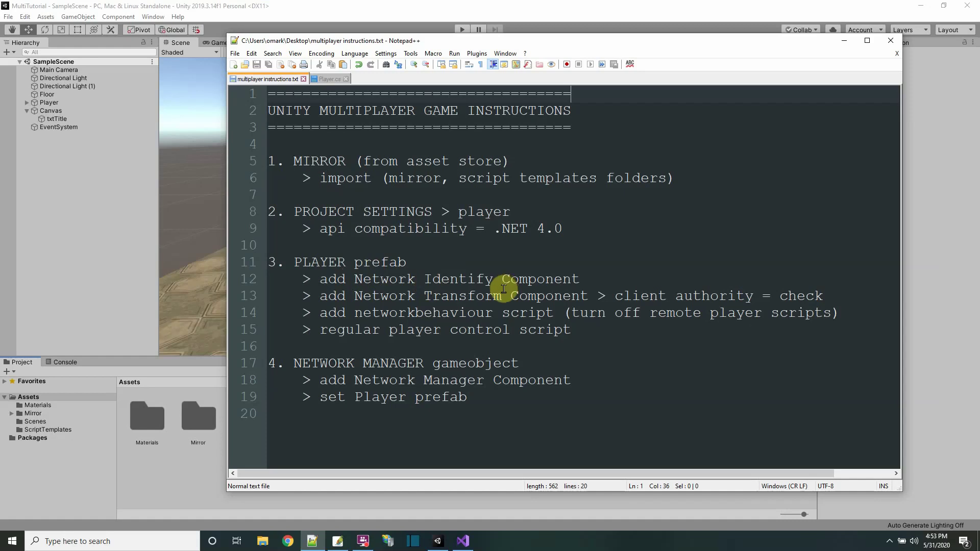
{"action": "left_click_drag", "start_coordinate": [510, 40], "coordinate": [0, 40]}
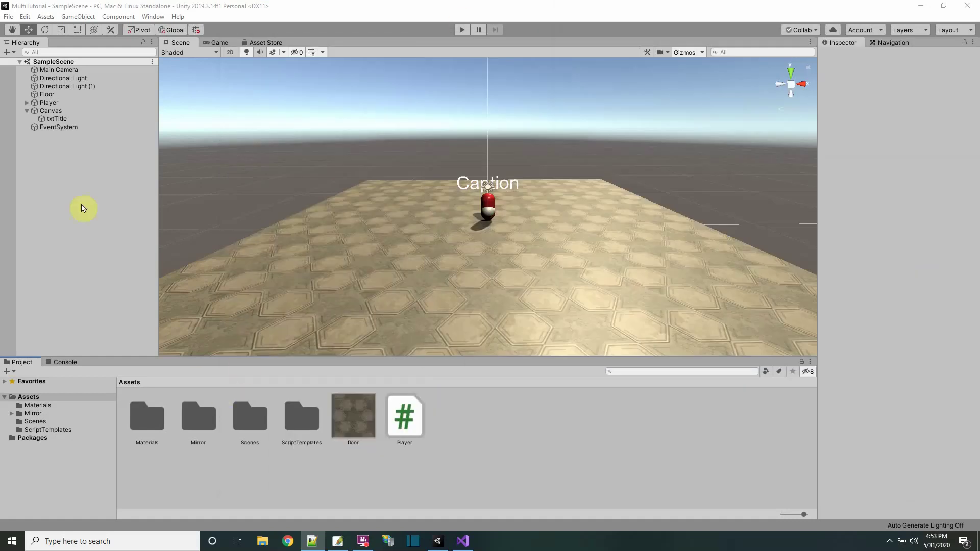
{"action": "left_click", "coordinate": [45, 104]}
{"action": "left_click_drag", "start_coordinate": [51, 127], "coordinate": [56, 120]}
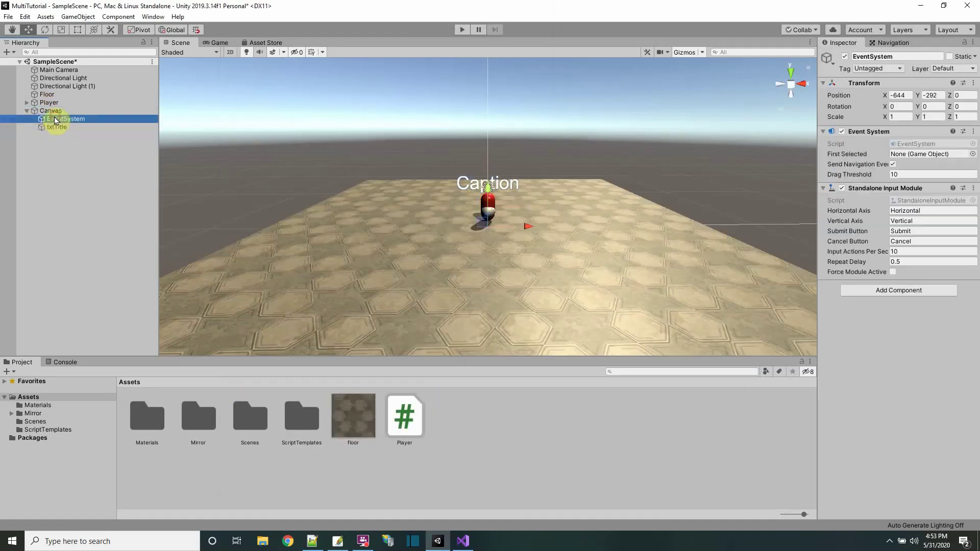
{"action": "left_click", "coordinate": [27, 110]}
Add a NetworkIdentity component to the Player object.
{"action": "left_click", "coordinate": [480, 164]}
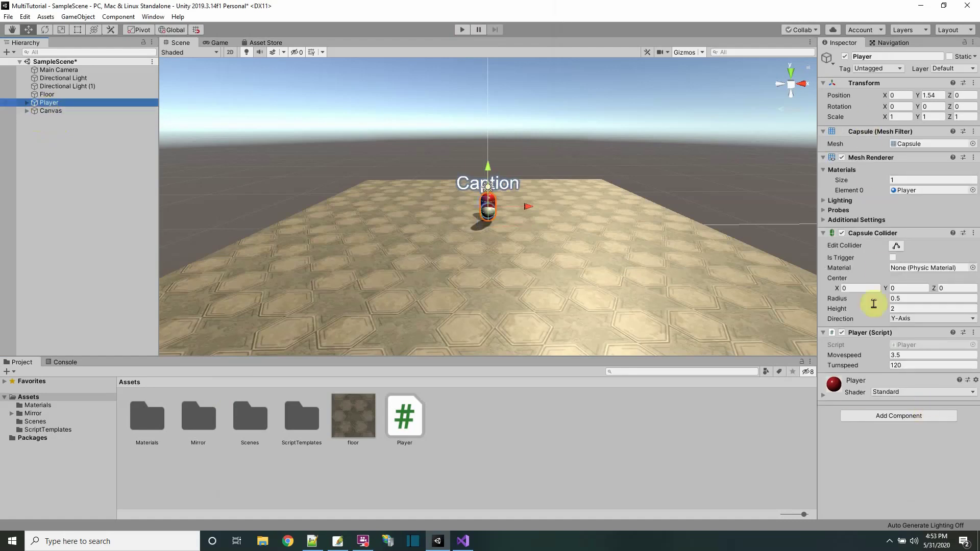
{"action": "left_click", "coordinate": [892, 419]}
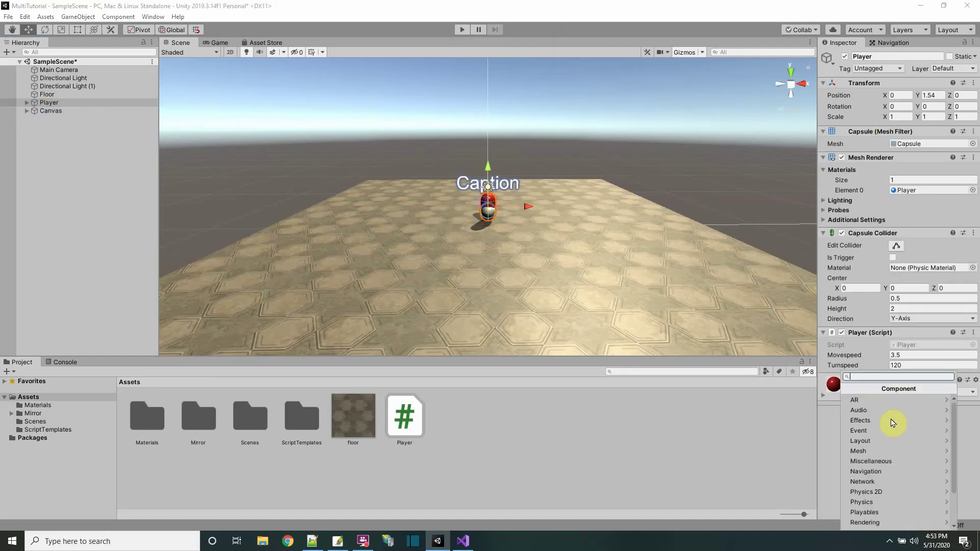
{"action": "left_click", "coordinate": [866, 482]}
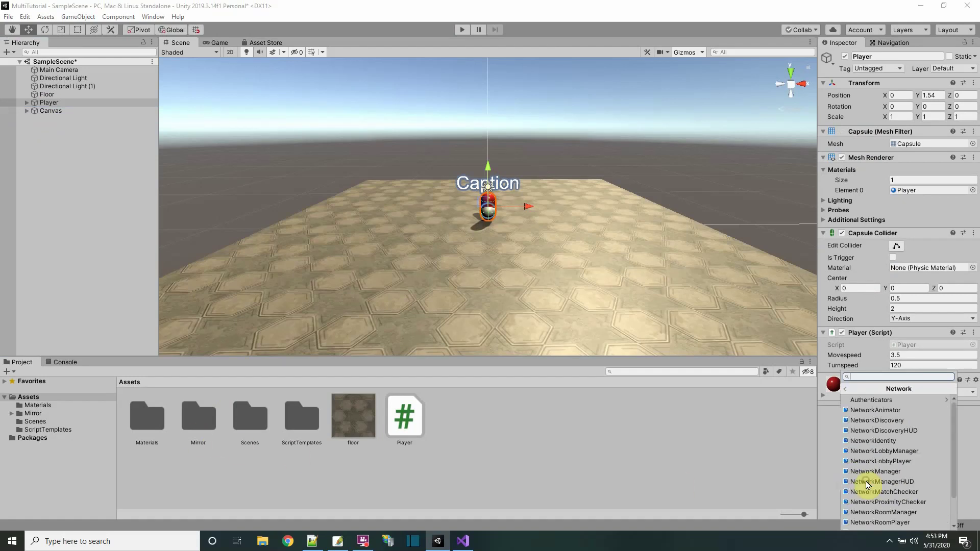
{"action": "left_click", "coordinate": [876, 438]}
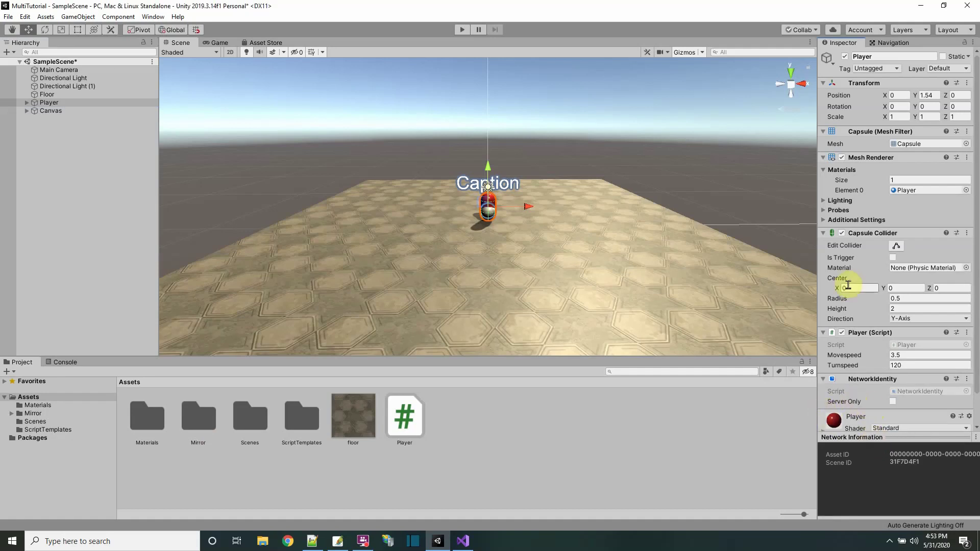
Add a NetworkTransform component to the Player object and enable its Client Authority option.
{"action": "scroll", "coordinate": [859, 434], "scroll_direction": "down", "scroll_amount": 2}
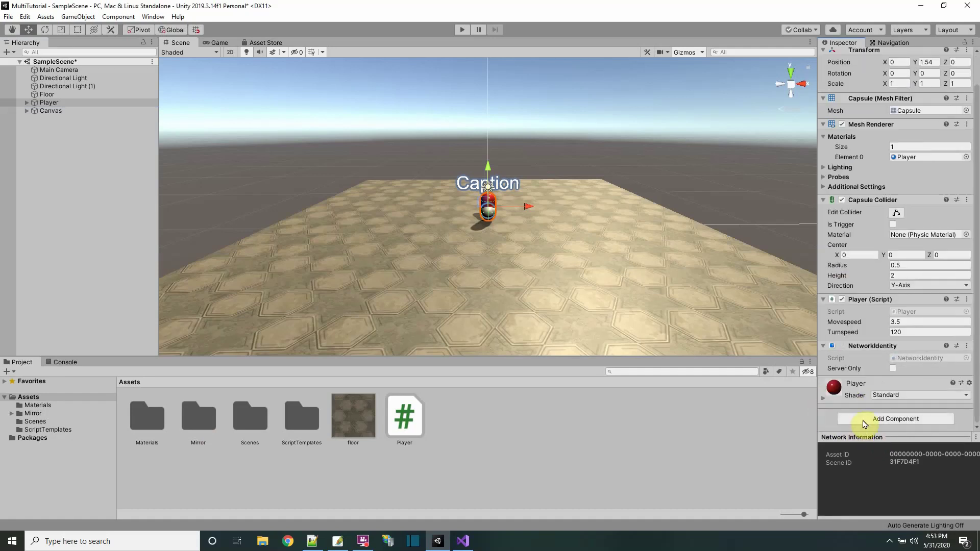
{"action": "left_click", "coordinate": [864, 424]}
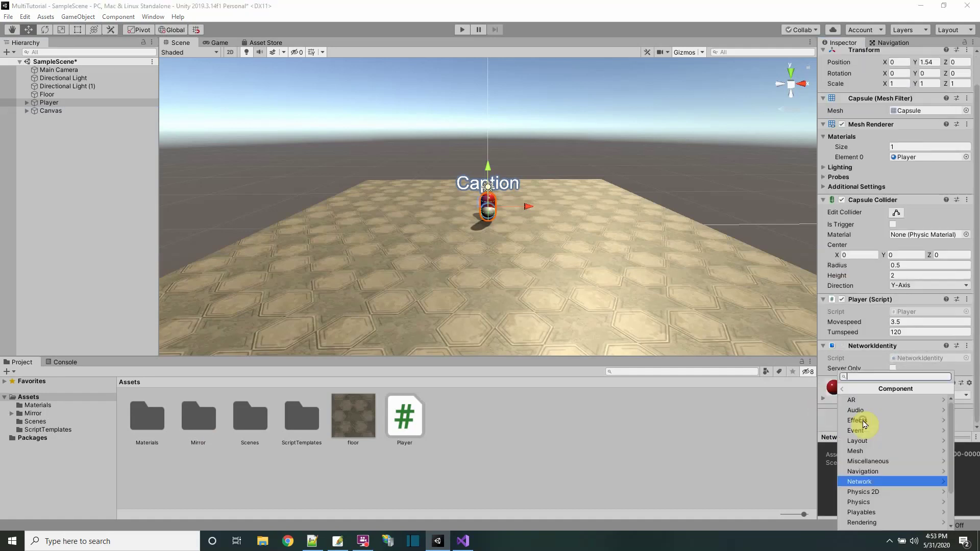
{"action": "left_click", "coordinate": [868, 483]}
{"action": "scroll", "coordinate": [876, 490], "scroll_direction": "down", "scroll_amount": 2}
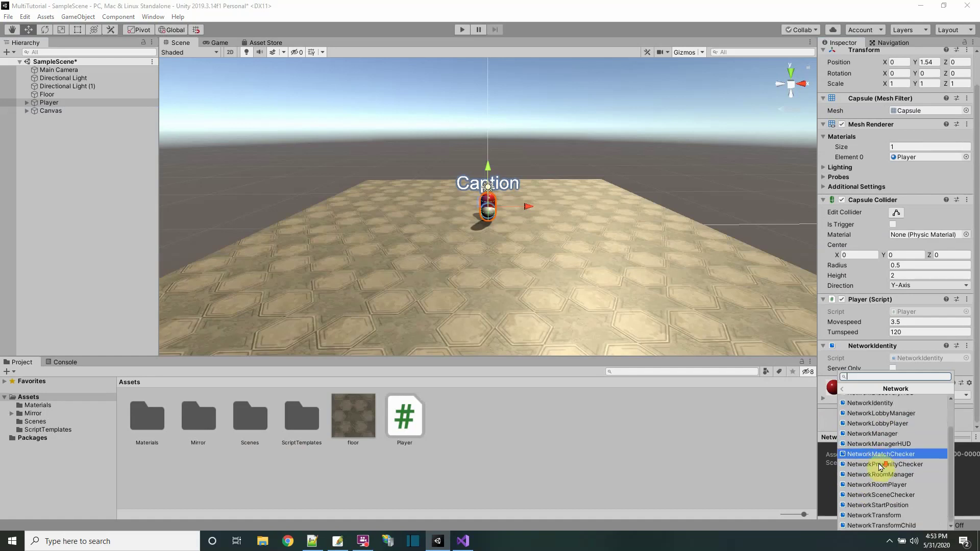
{"action": "left_click", "coordinate": [880, 516]}
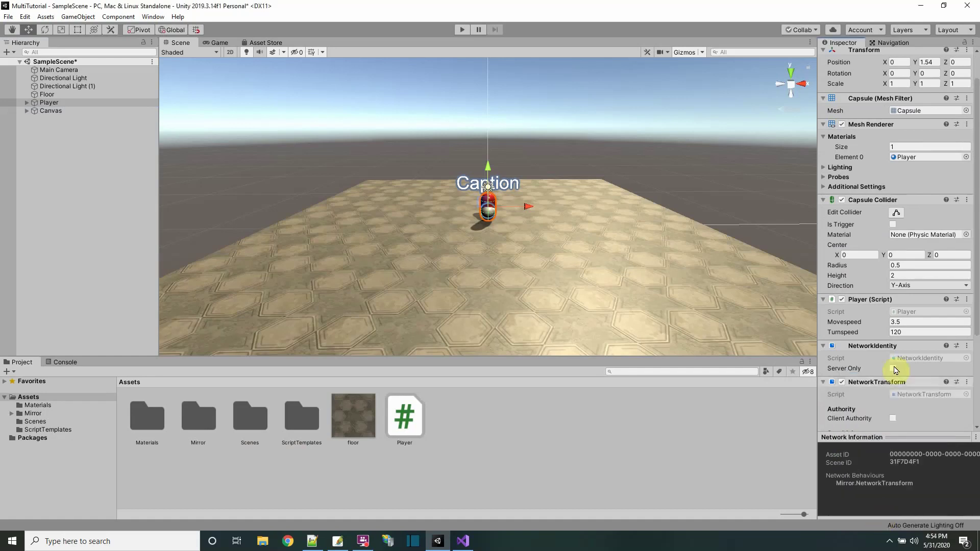
{"action": "scroll", "coordinate": [891, 370], "scroll_direction": "down", "scroll_amount": 5}
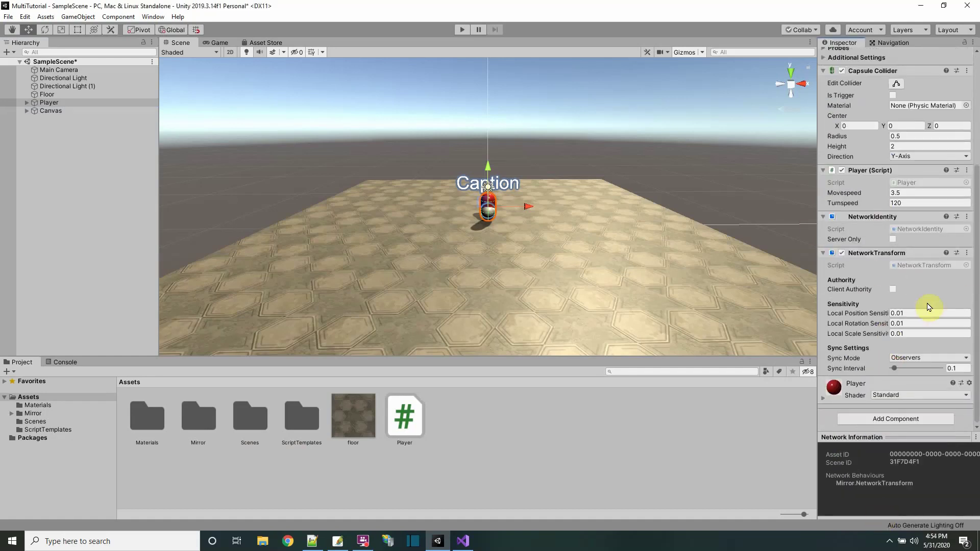
{"action": "mouse_move", "coordinate": [884, 315]}
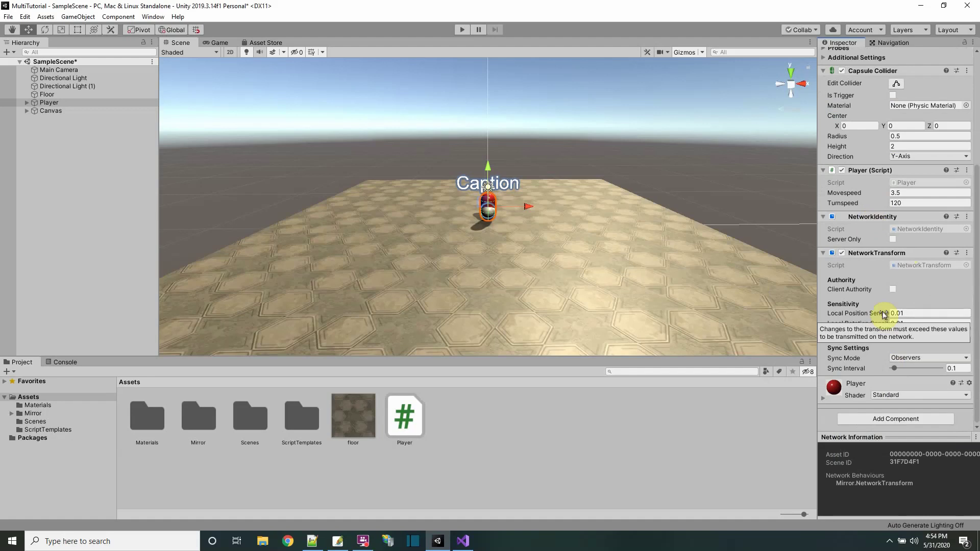
{"action": "left_click", "coordinate": [893, 289]}
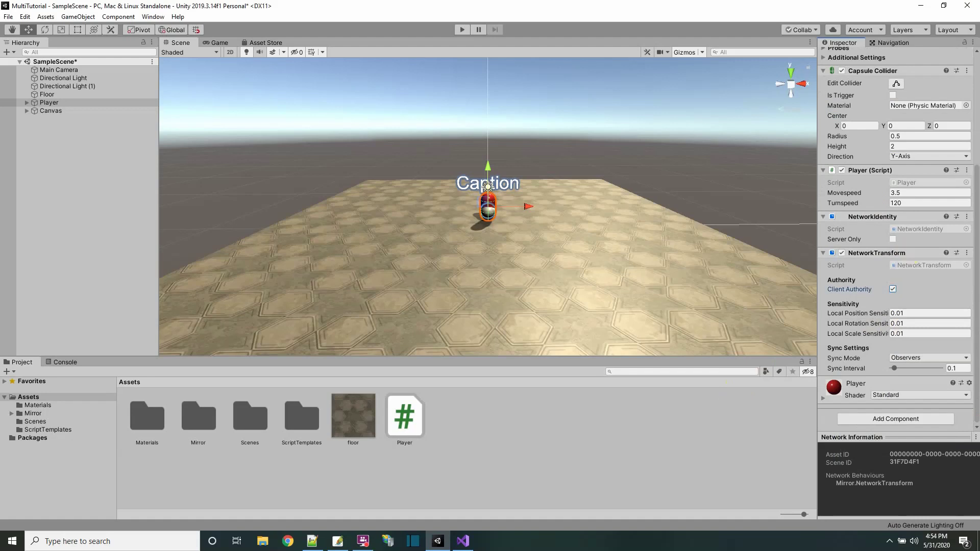
Review the PLAYER prefab steps in the multiplayer instructions file in Notepad++ and return to Unity.
{"action": "key", "text": "alt+Tab"}
{"action": "left_click_drag", "start_coordinate": [480, 70], "coordinate": [470, 67]}
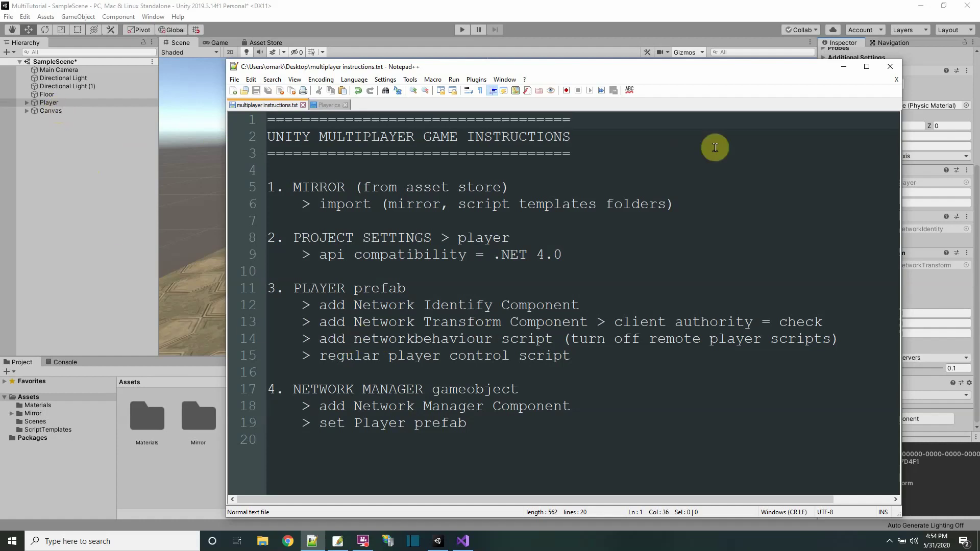
{"action": "left_click", "coordinate": [844, 66]}
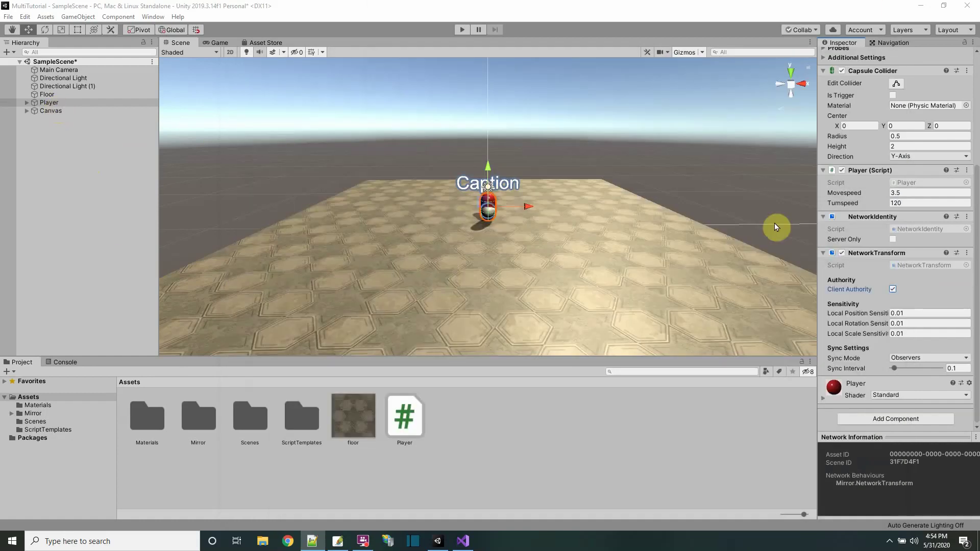
Create a C# script named TurnOffRemotePlayer in the Assets folder and open it in Visual Studio, reloading the modified solution.
{"action": "right_click", "coordinate": [490, 427]}
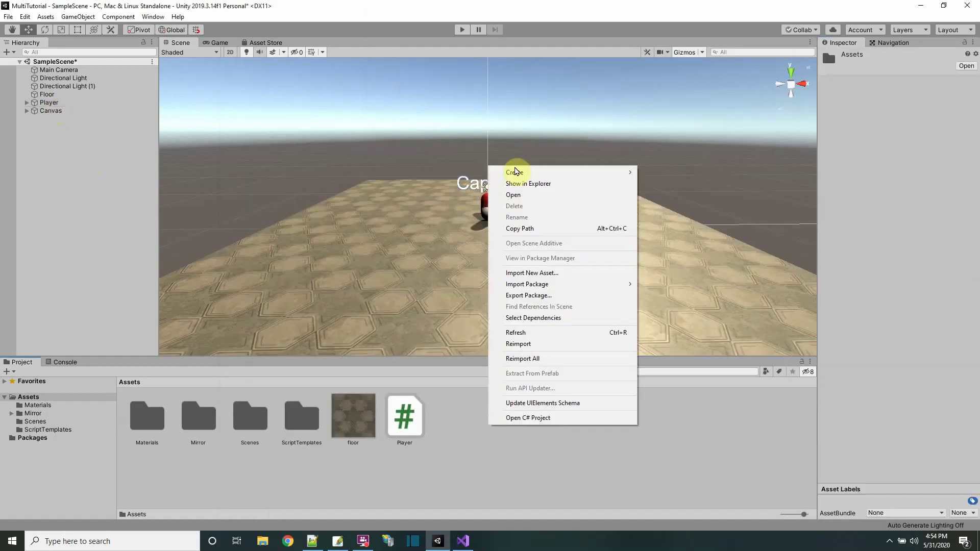
{"action": "mouse_move", "coordinate": [599, 172]}
{"action": "left_click", "coordinate": [670, 175]}
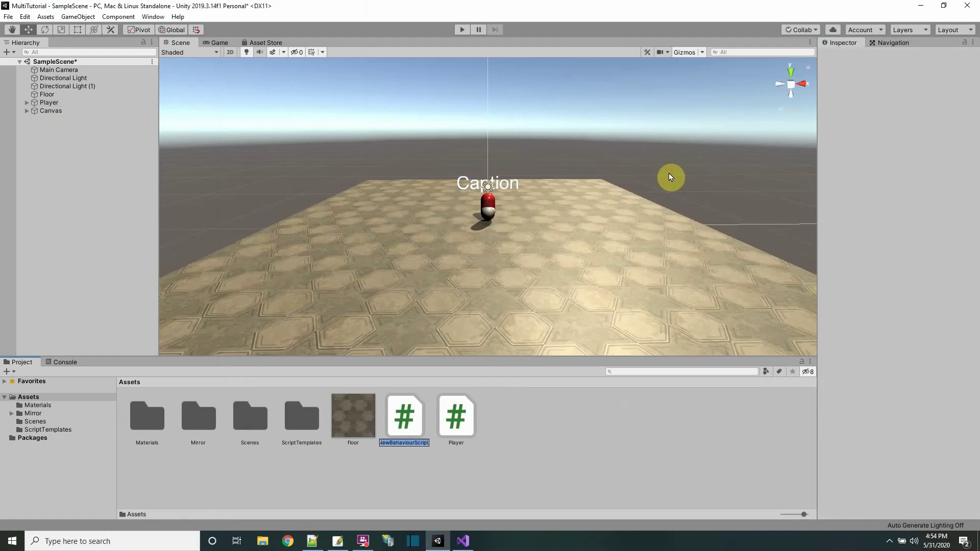
{"action": "type", "text": "TurnO"}
{"action": "type", "text": "ffOther"}
{"action": "key", "text": "BackSpace"}
{"action": "key", "text": "BackSpace"}
{"action": "key", "text": "BackSpace"}
{"action": "key", "text": "BackSpace"}
{"action": "type", "text": "RemotePlayer"}
{"action": "key", "text": "Return"}
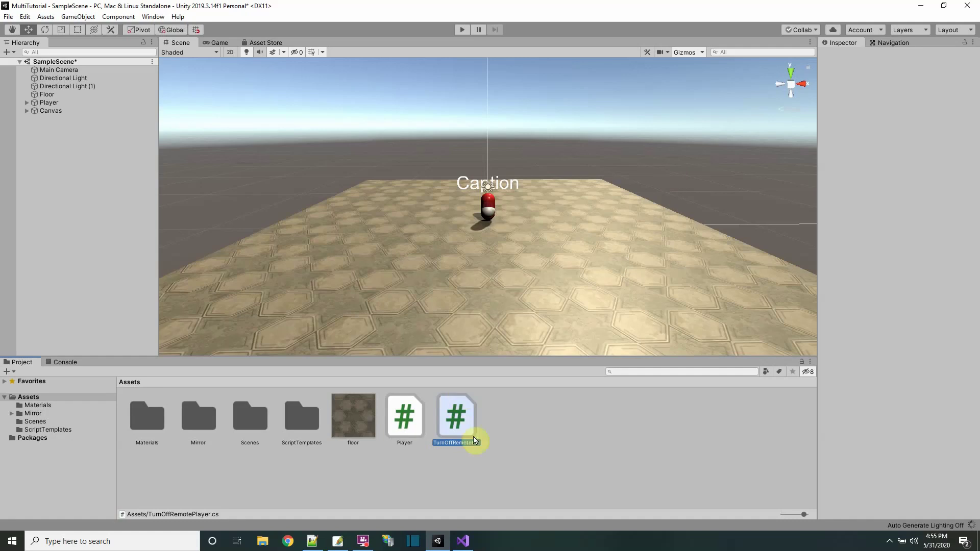
{"action": "left_click", "coordinate": [462, 426]}
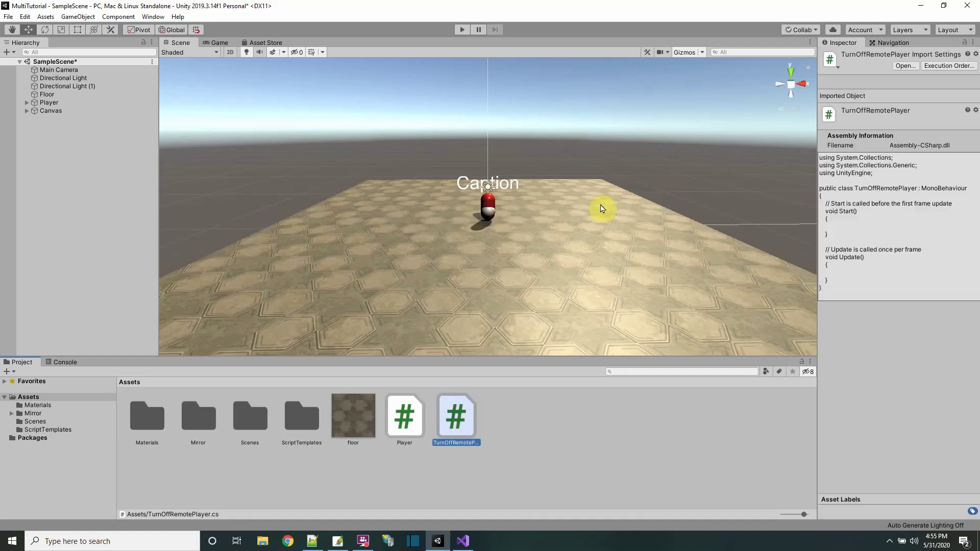
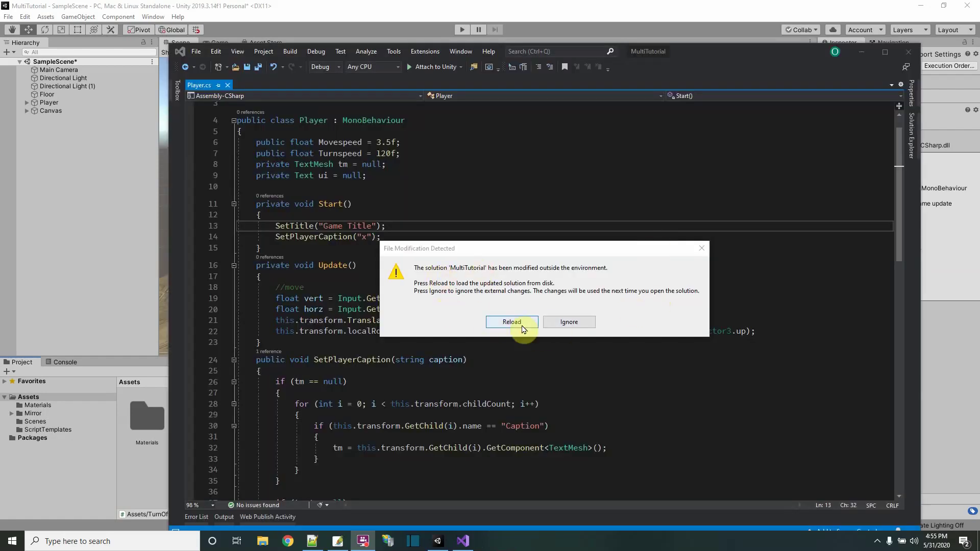
{"action": "left_click", "coordinate": [523, 326]}
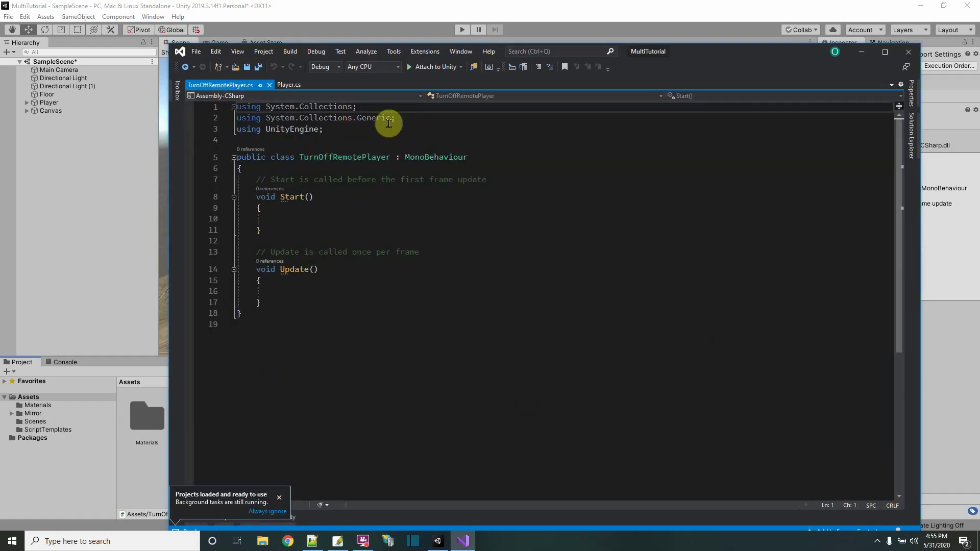
Remove the System.Collections and System.Collections.Generic directives from the script and add "using UnityEngine.Networking;" below UnityEngine.
{"action": "left_click_drag", "start_coordinate": [403, 118], "coordinate": [219, 98]}
{"action": "key", "text": "Delete"}
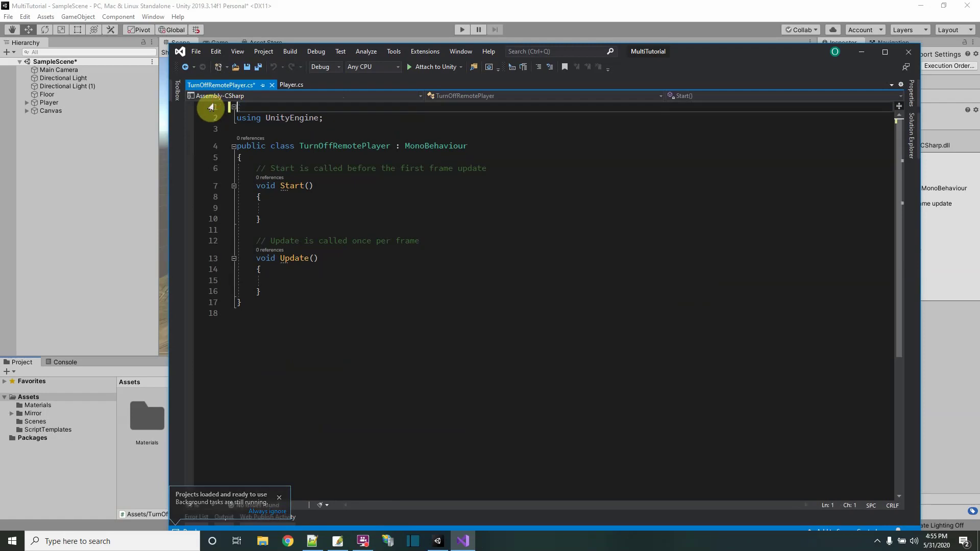
{"action": "left_click", "coordinate": [362, 108]}
{"action": "key", "text": "Return"}
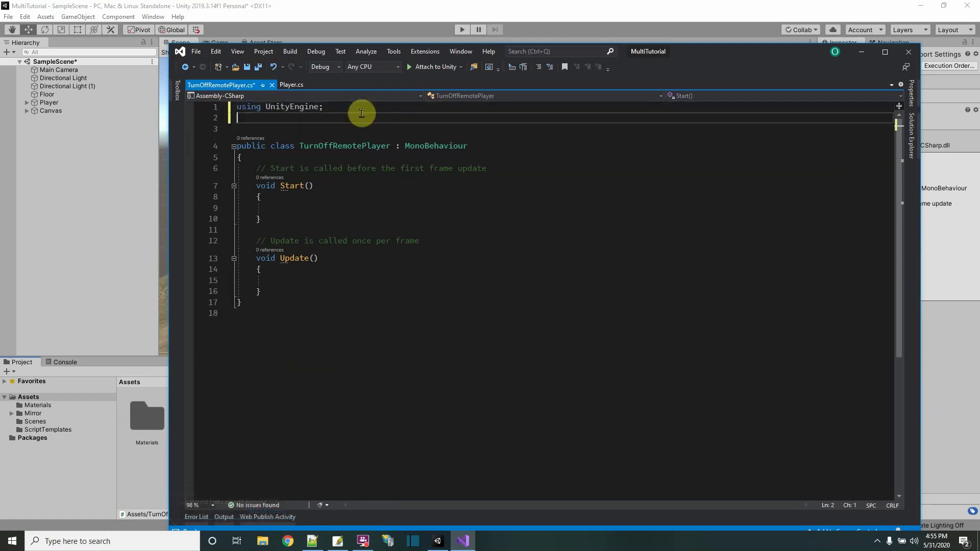
{"action": "type", "text": "using Uni"}
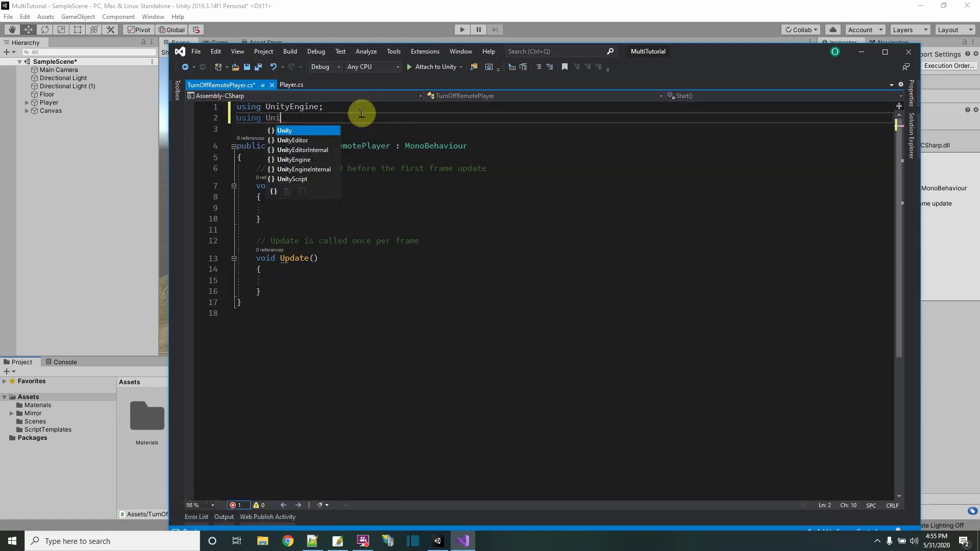
{"action": "type", "text": "tyEngine."}
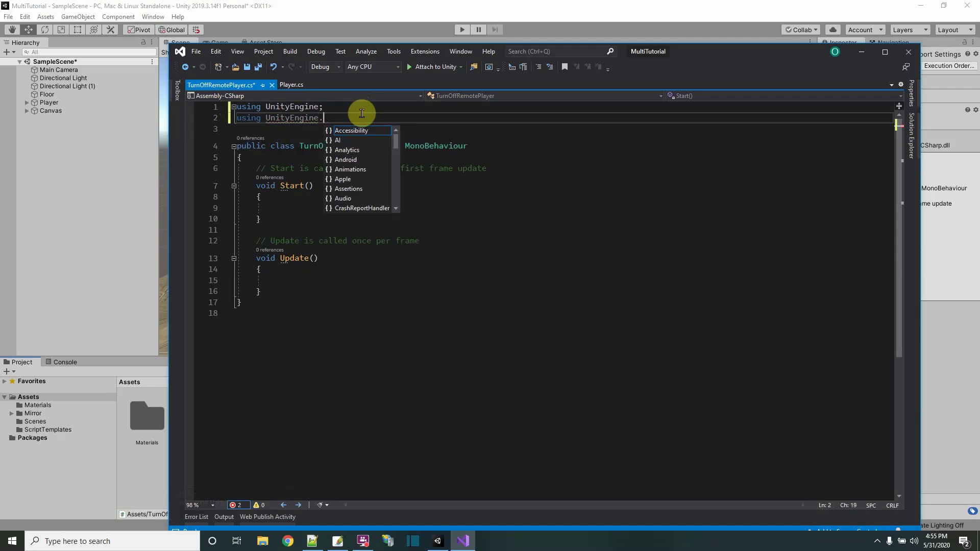
{"action": "type", "text": "Networking;"}
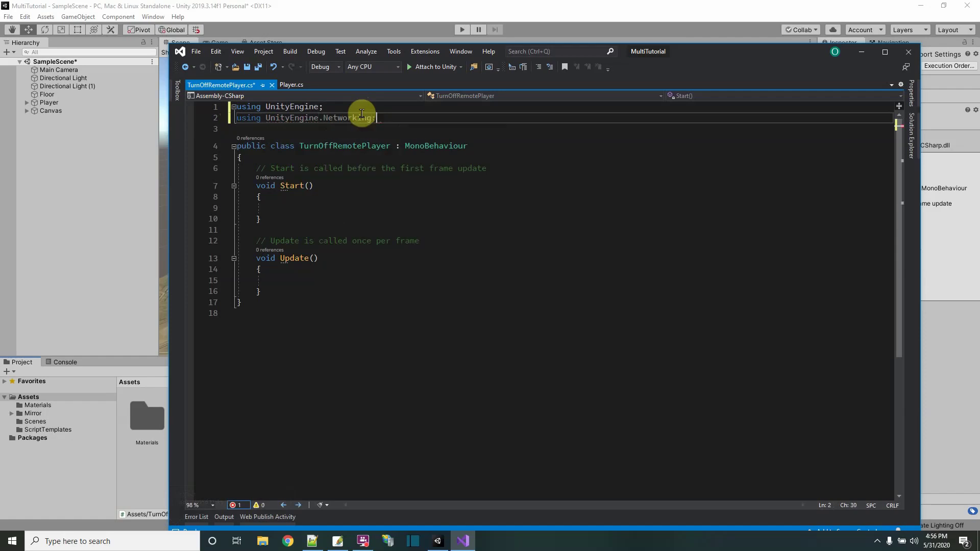
Change the base class of TurnOffRemotePlayer to NetworkBehaviour.
{"action": "double_click", "coordinate": [428, 146]}
{"action": "type", "text": "Net"}
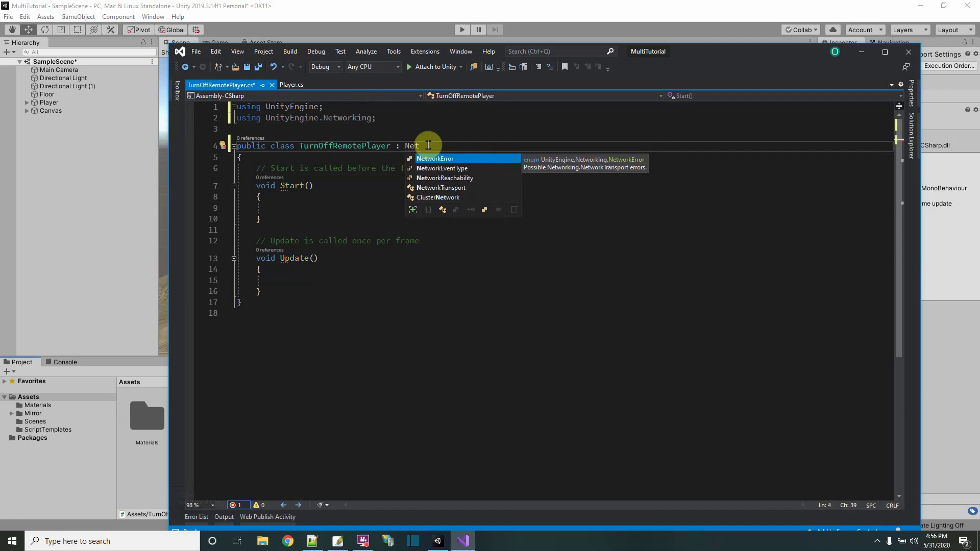
{"action": "type", "text": "workBe"}
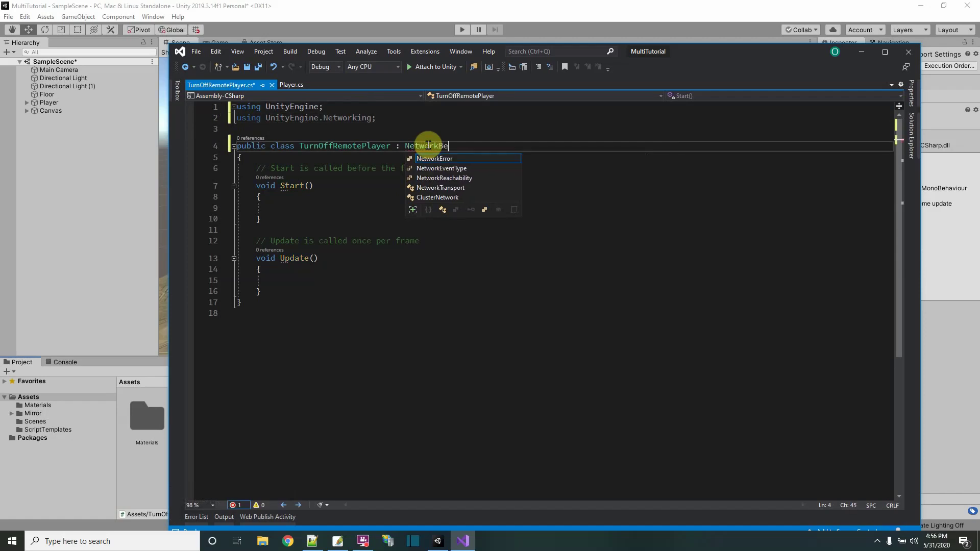
{"action": "type", "text": "haviour"}
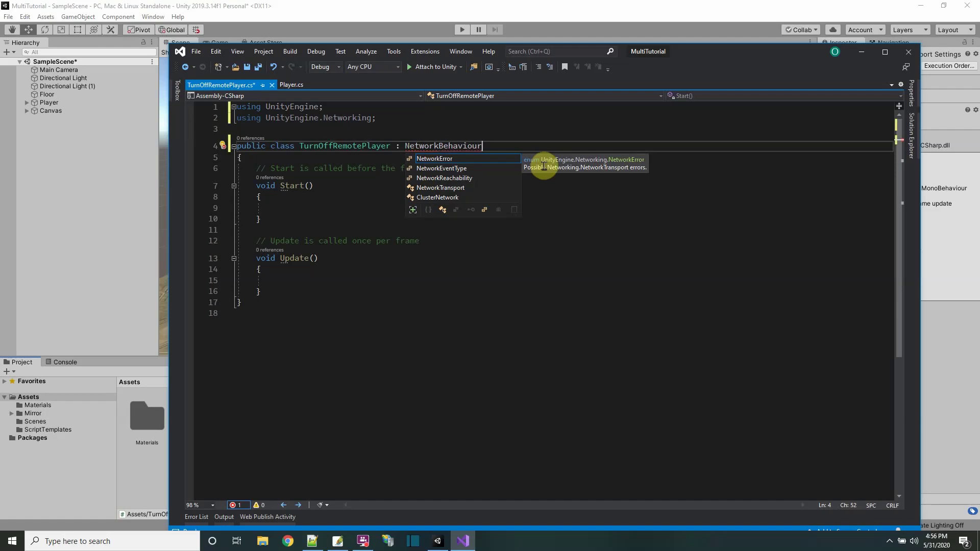
Import the Mirror namespace to resolve NetworkBehaviour and add a comment above the class explaining that the script turns off scripts on other players.
{"action": "left_click", "coordinate": [499, 119]}
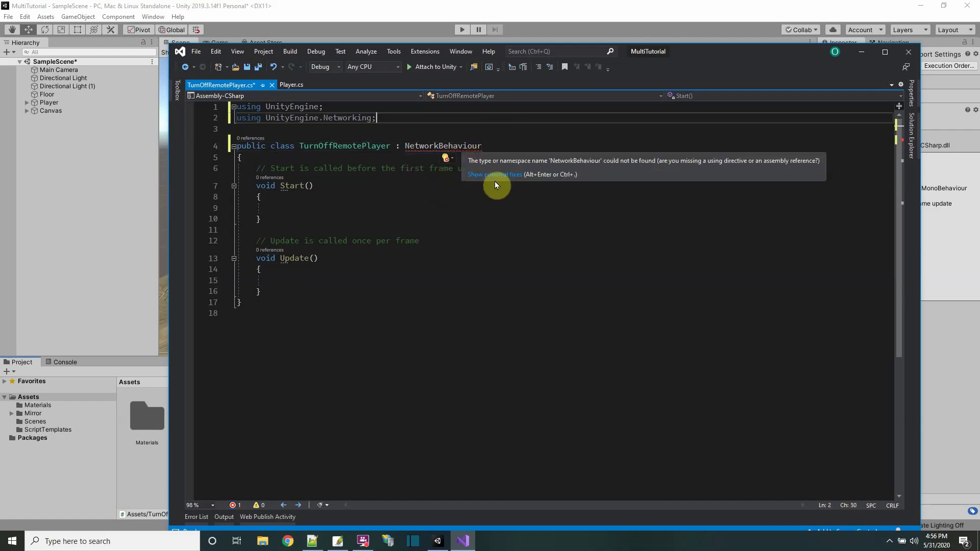
{"action": "left_click", "coordinate": [494, 175]}
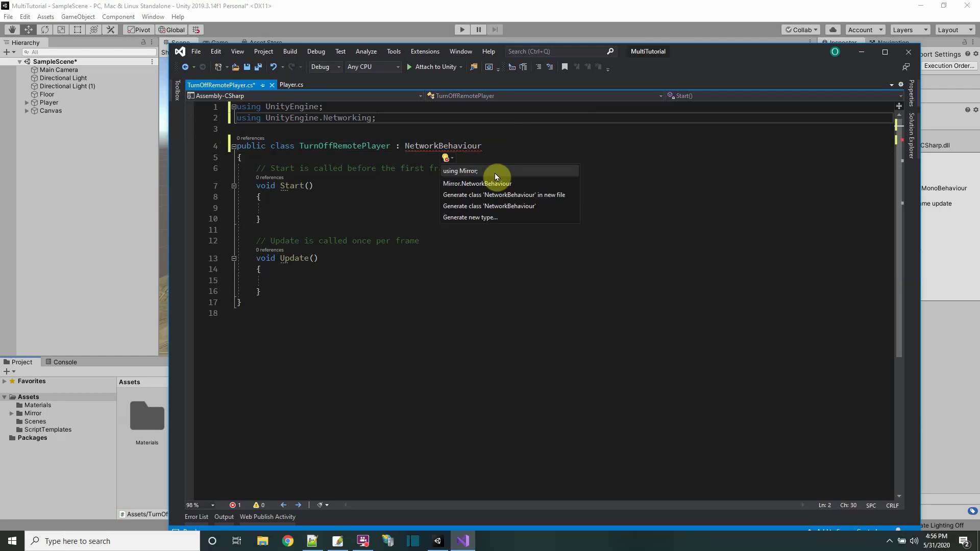
{"action": "left_click", "coordinate": [461, 171]}
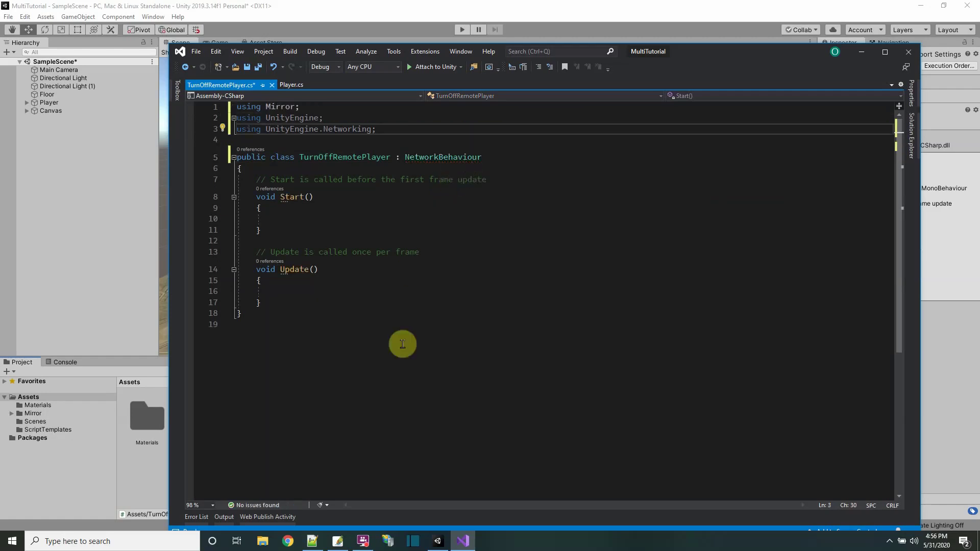
{"action": "left_click", "coordinate": [390, 129]}
{"action": "type", "text": "//Note: add script to player gameobject //      when multiplayer game starts //      turns off scripts off other players that are not you //      why? so you dont control them"}
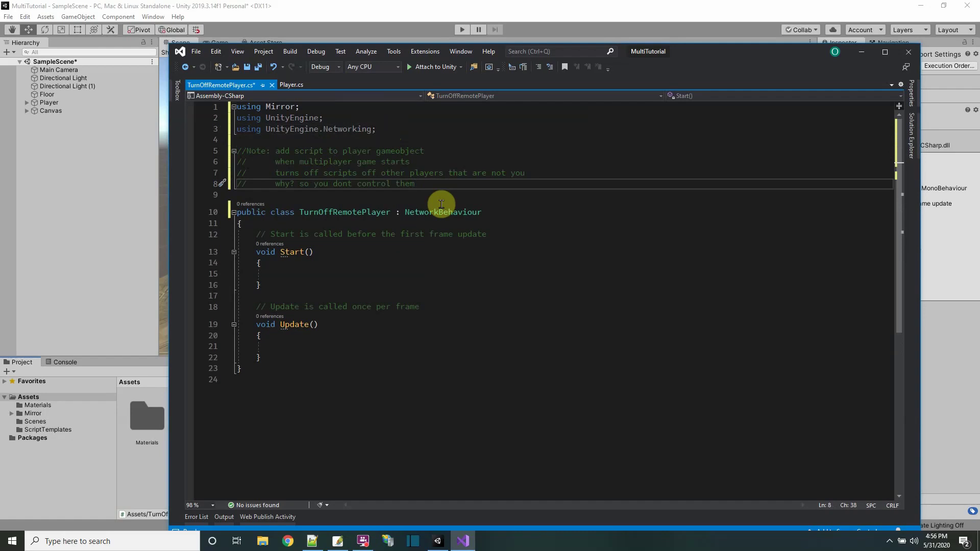
Delete the default Start and Update methods from TurnOffRemotePlayer, leaving an empty class body with matching braces.
{"action": "scroll", "coordinate": [442, 214], "scroll_direction": "down", "scroll_amount": 2}
{"action": "left_click_drag", "start_coordinate": [237, 157], "coordinate": [292, 292]}
{"action": "key", "text": "Delete"}
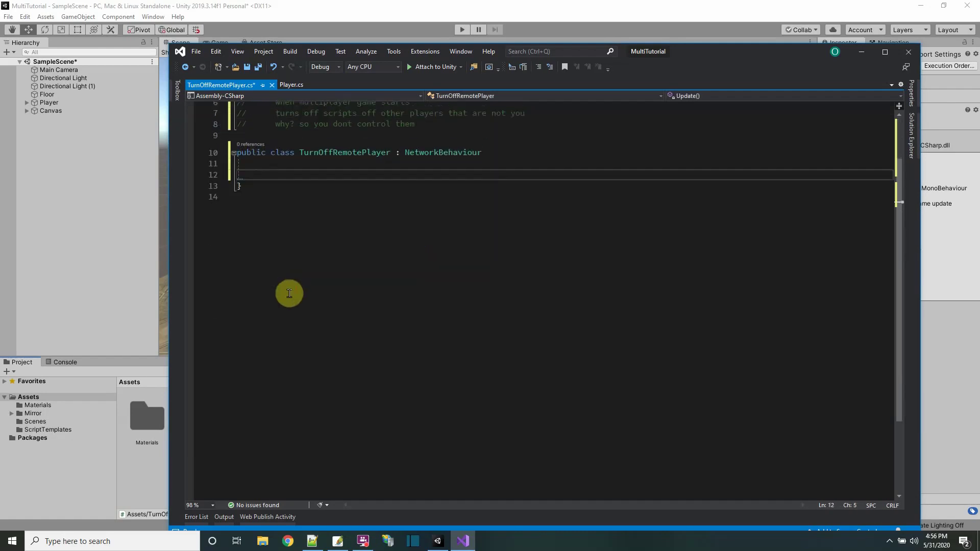
{"action": "key", "text": "Return"}
{"action": "type", "text": "{"}
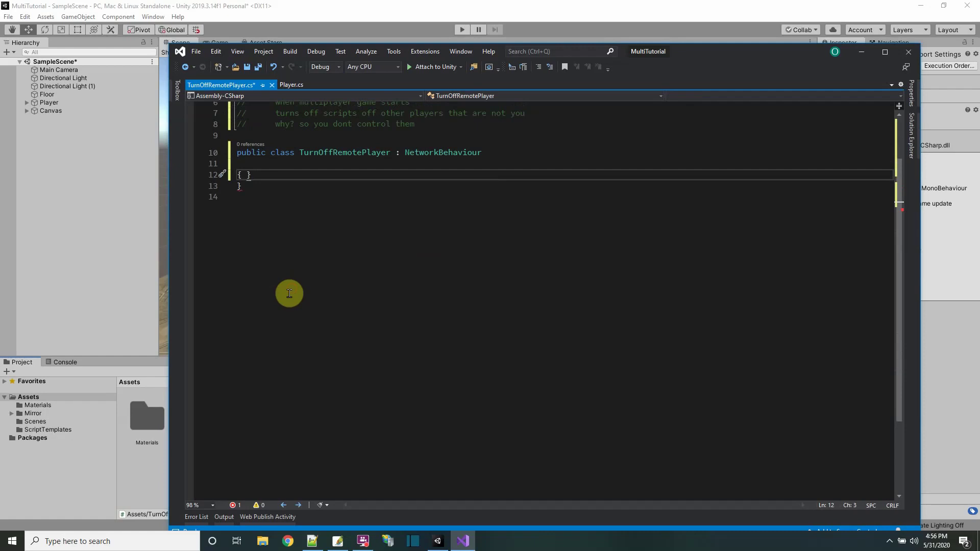
{"action": "key", "text": "BackSpace"}
{"action": "key", "text": "Up"}
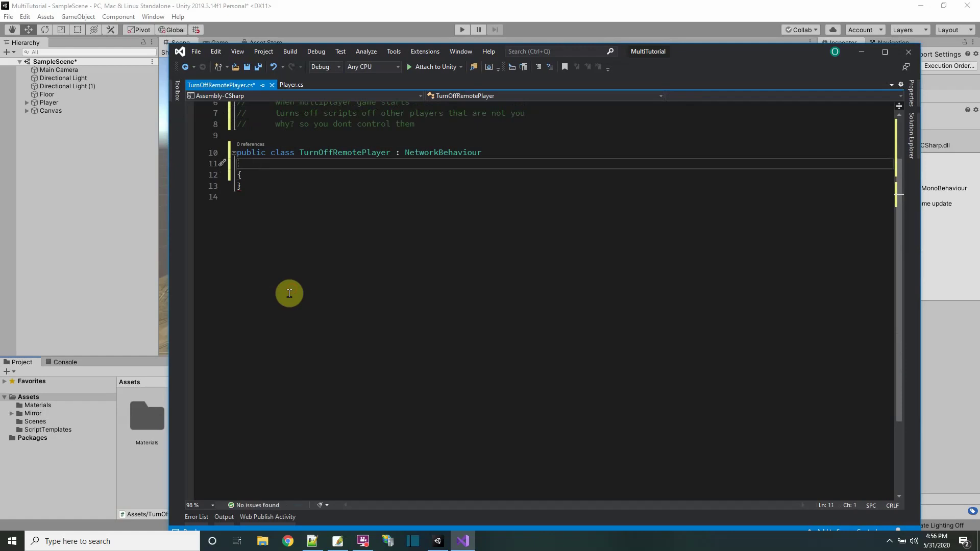
{"action": "key", "text": "BackSpace"}
{"action": "left_click", "coordinate": [267, 163]}
{"action": "key", "text": "Return"}
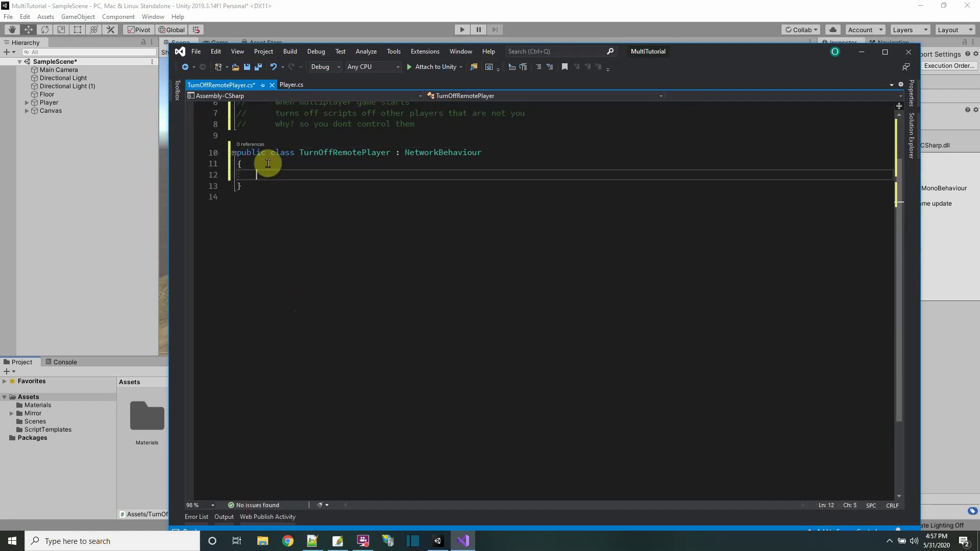
Add a private void Start() method containing string id = string.Format("{0}", this.netId);.
{"action": "type", "text": "private void Start"}
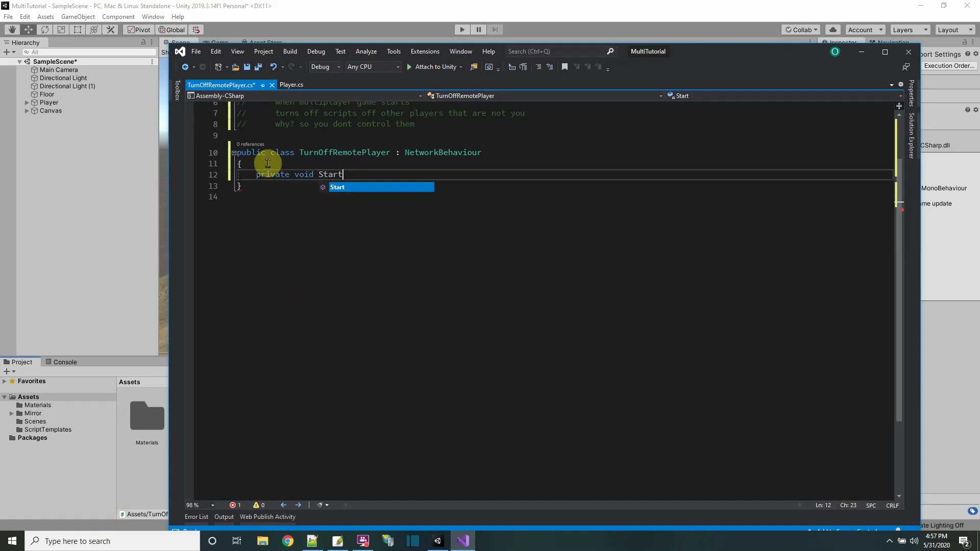
{"action": "key", "text": "Return"}
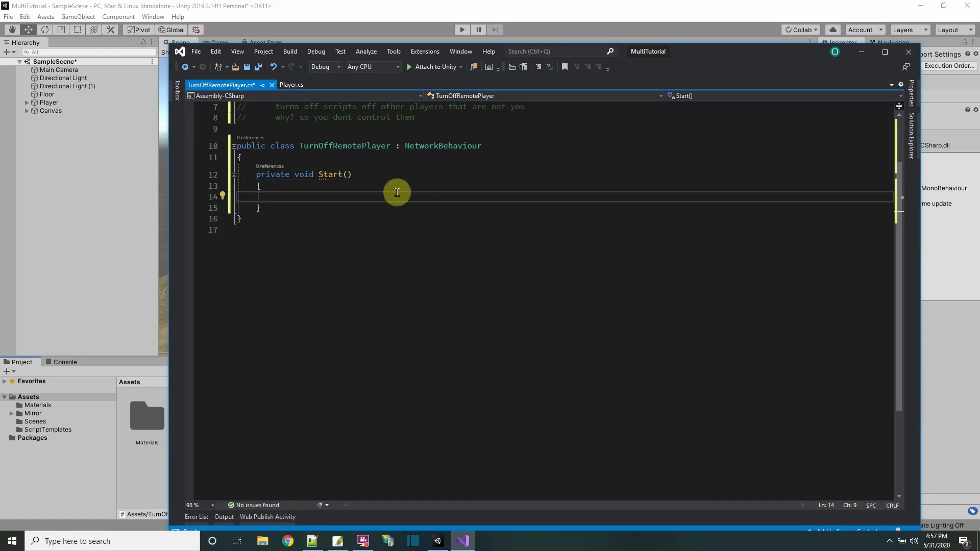
{"action": "type", "text": "string id = "}
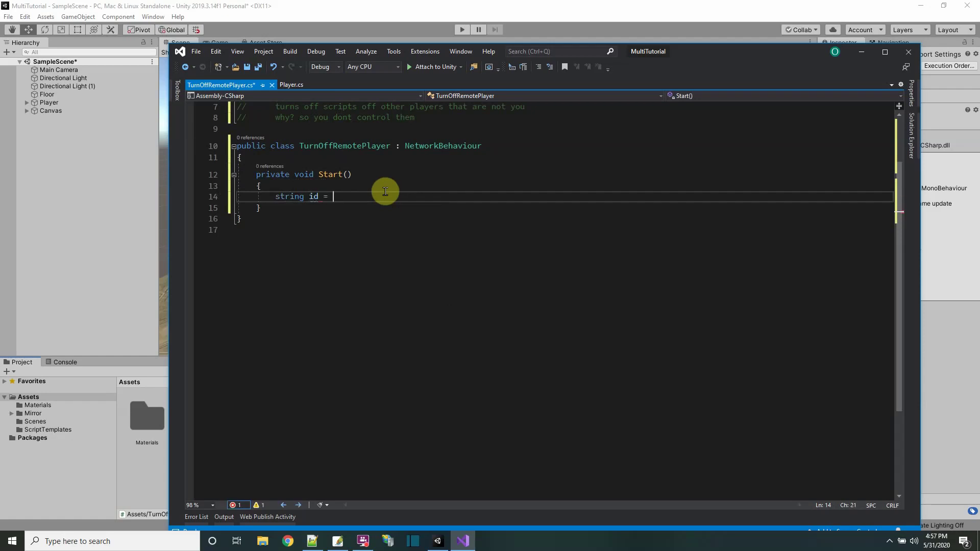
{"action": "type", "text": "string"}
{"action": "type", "text": ".F"}
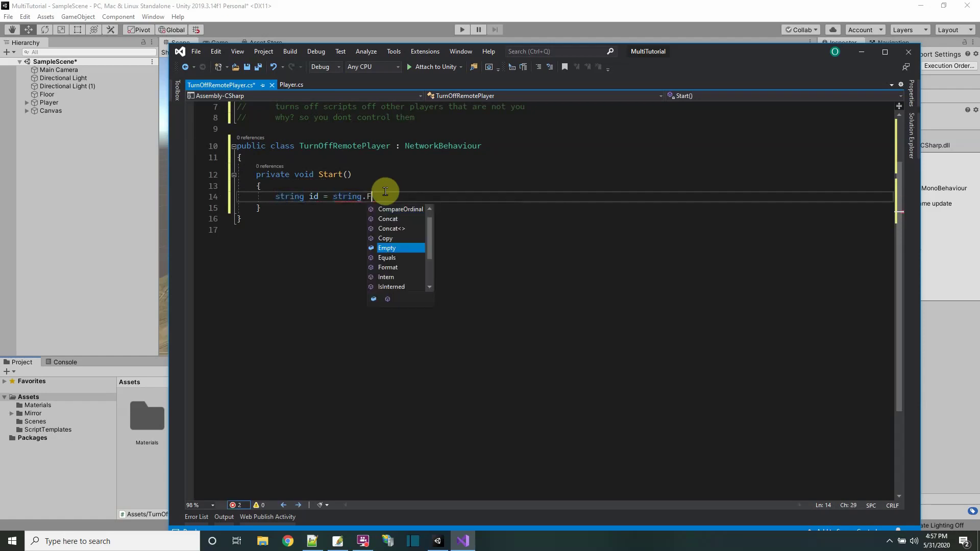
{"action": "type", "text": "ormat("}
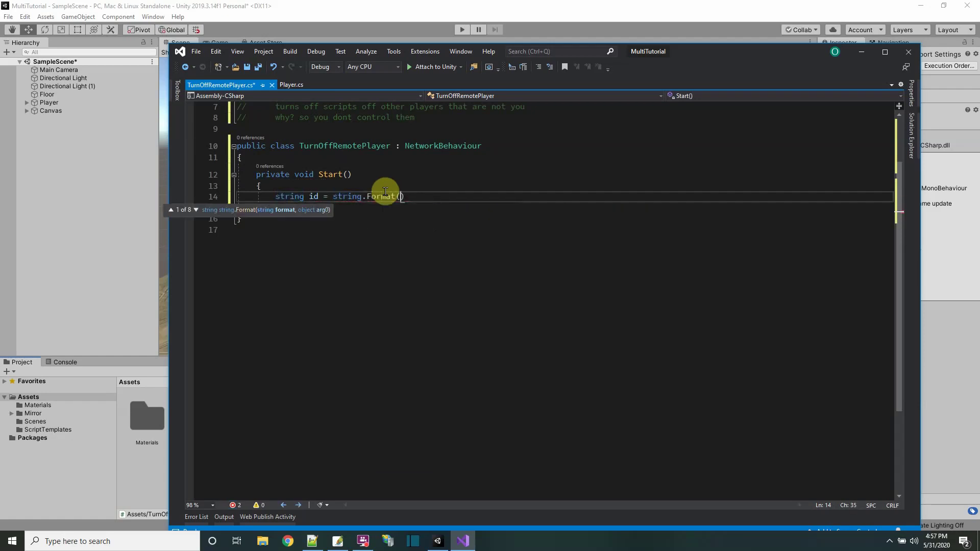
{"action": "type", "text": "\"{0"}
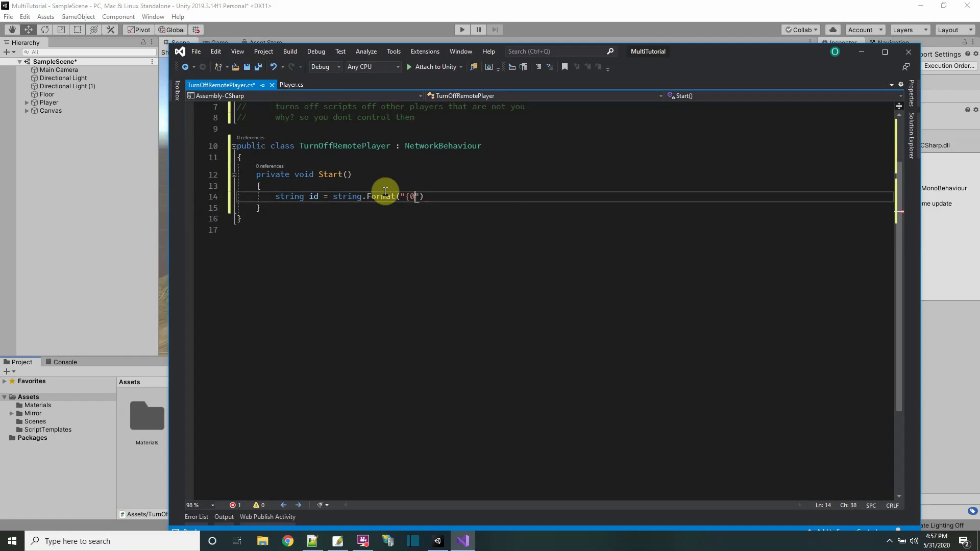
{"action": "type", "text": "}\", y"}
{"action": "key", "text": "BackSpace"}
{"action": "type", "text": "this.net"}
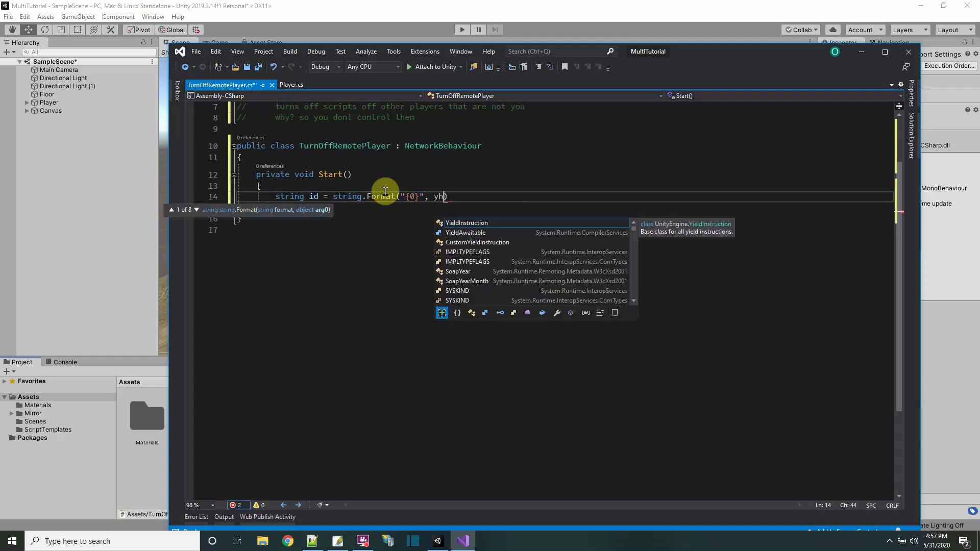
{"action": "key", "text": "Tab"}
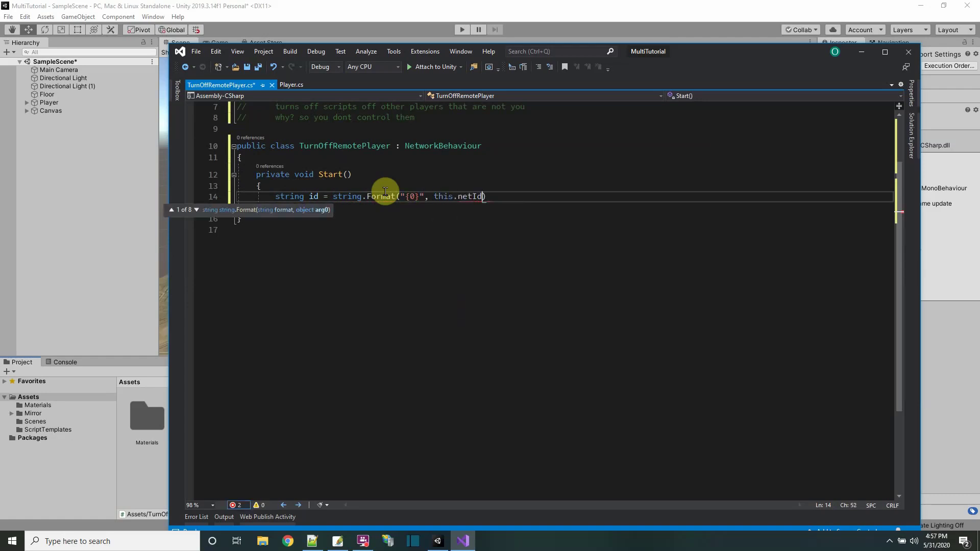
{"action": "type", "text": ")"}
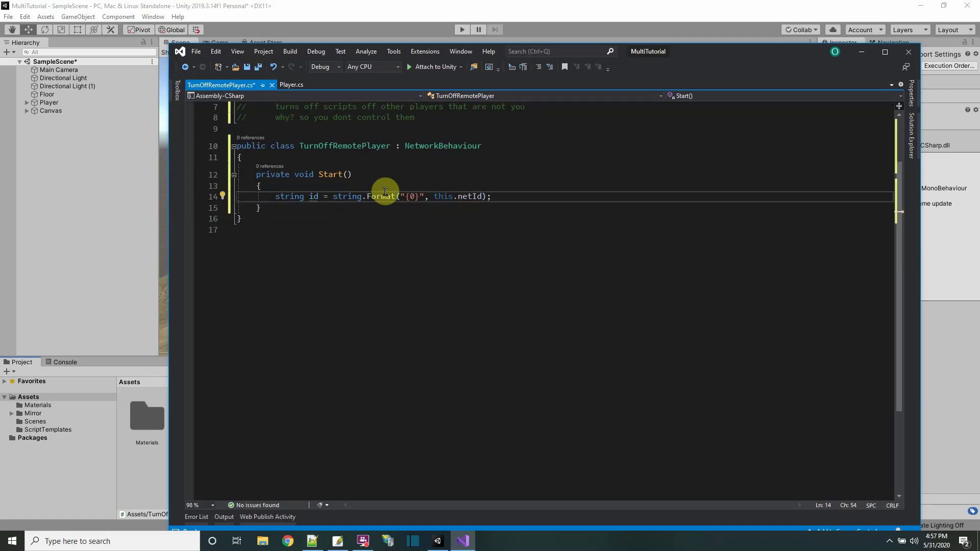
Below the id line in Start, declare Player scr = this.GetComponent<Player>(); followed by a blank line.
{"action": "left_click", "coordinate": [155, 475]}
{"action": "left_click", "coordinate": [463, 541]}
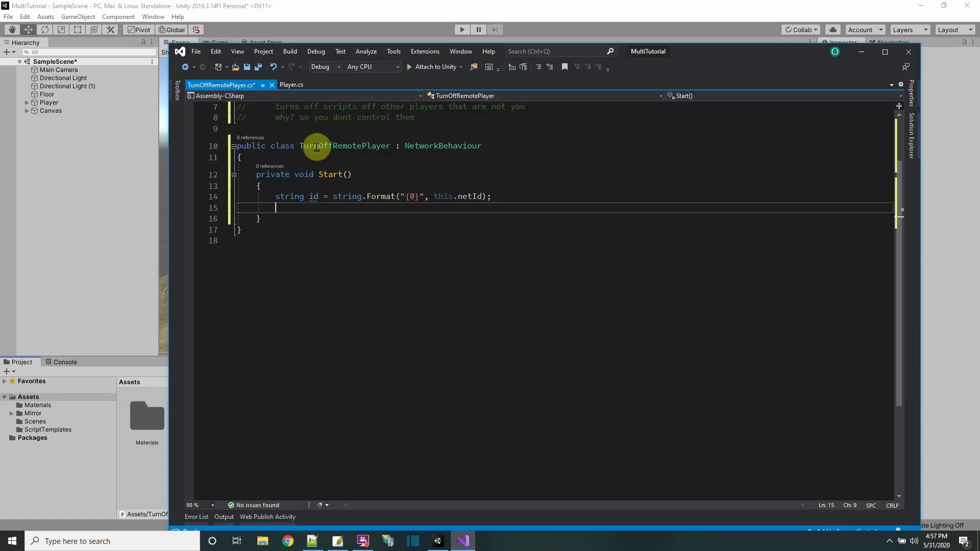
{"action": "type", "text": "Player "}
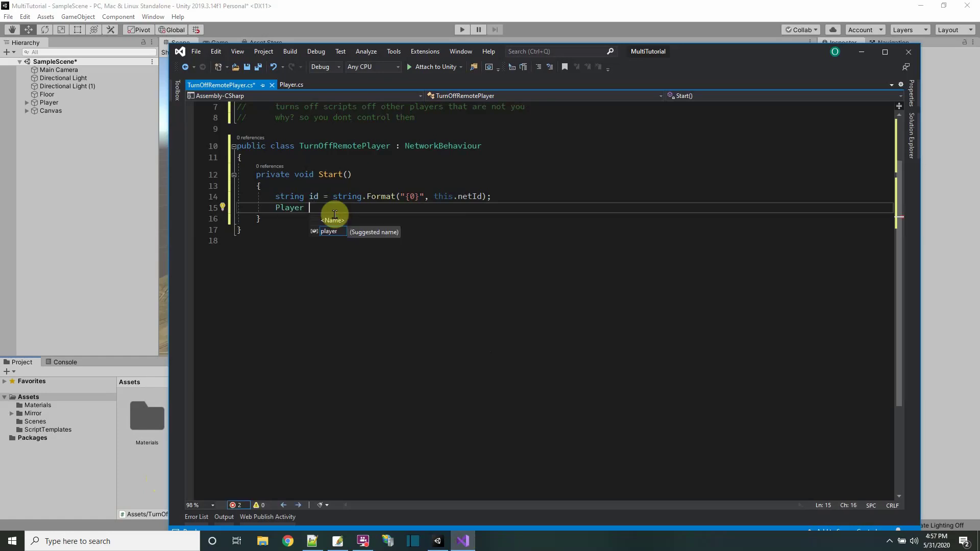
{"action": "type", "text": "scr = this."}
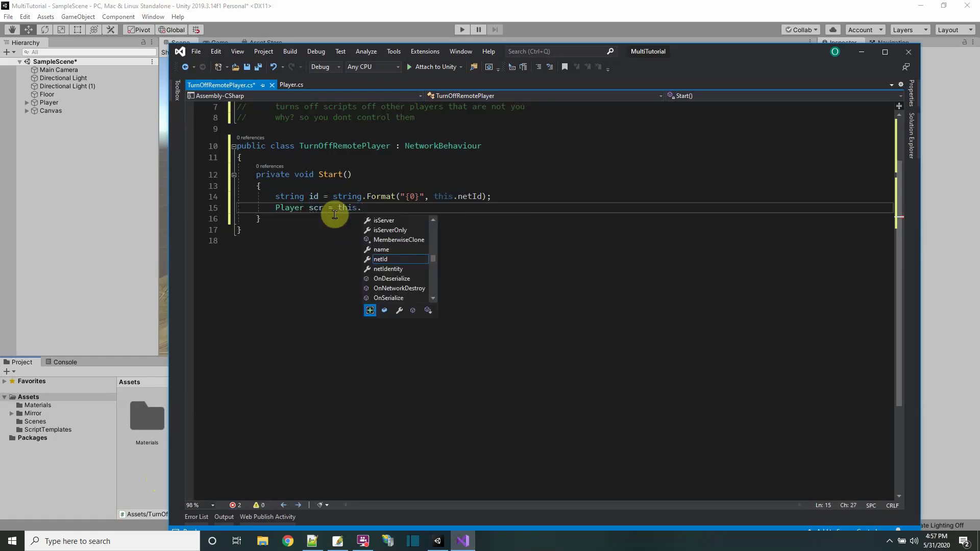
{"action": "type", "text": "GetComponent"}
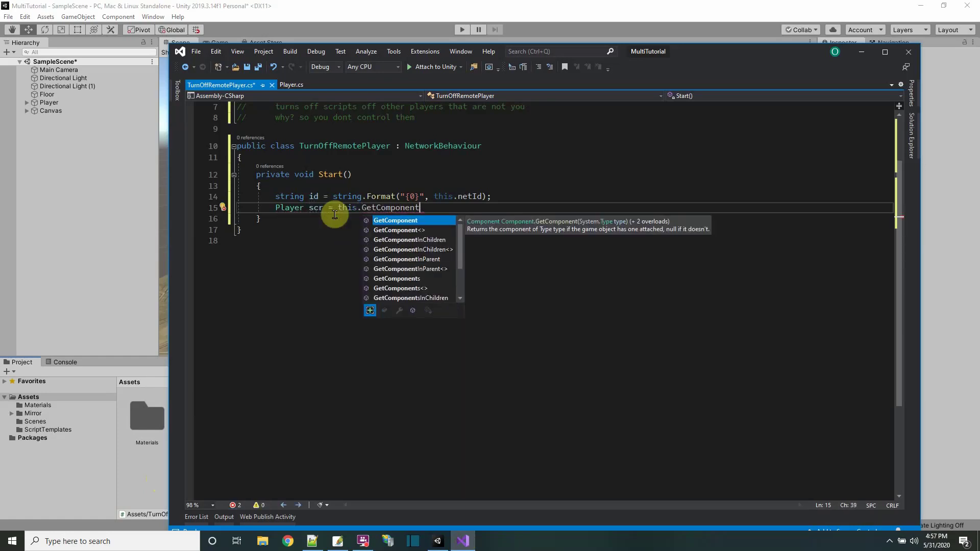
{"action": "type", "text": "<Player>"}
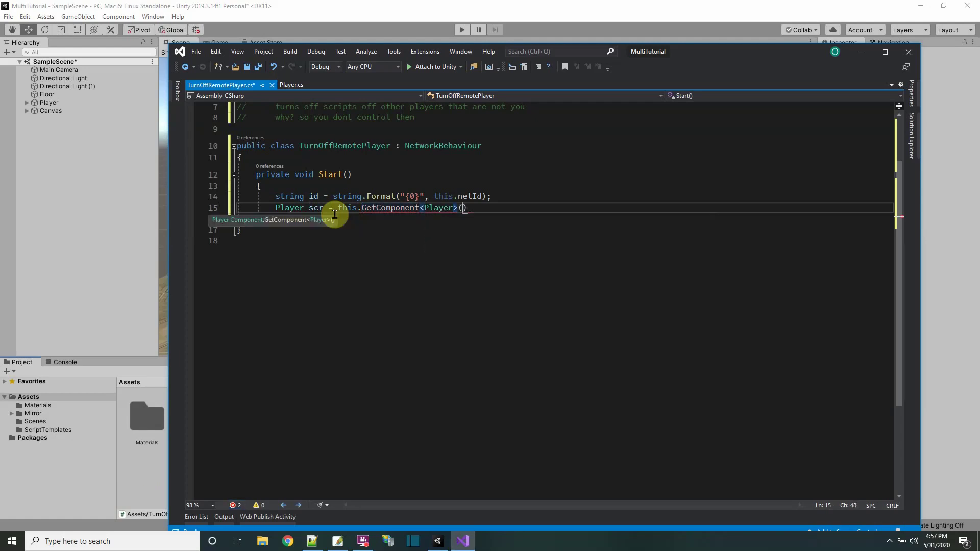
{"action": "type", "text": "();"}
{"action": "key", "text": "Return"}
{"action": "key", "text": "Return"}
Add a braced if block in Start with the condition this.isLocalPlayer == true.
{"action": "type", "text": "if (this."}
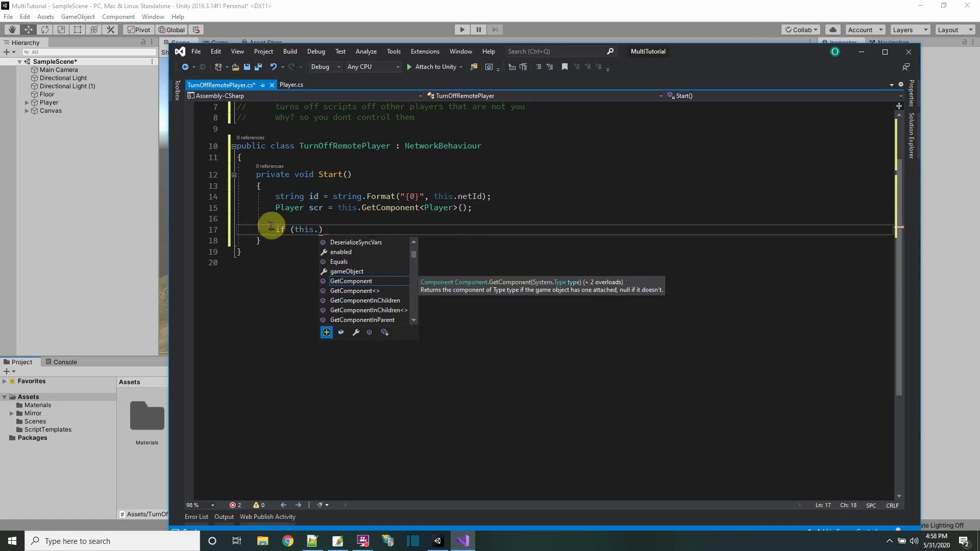
{"action": "type", "text": "isLocal"}
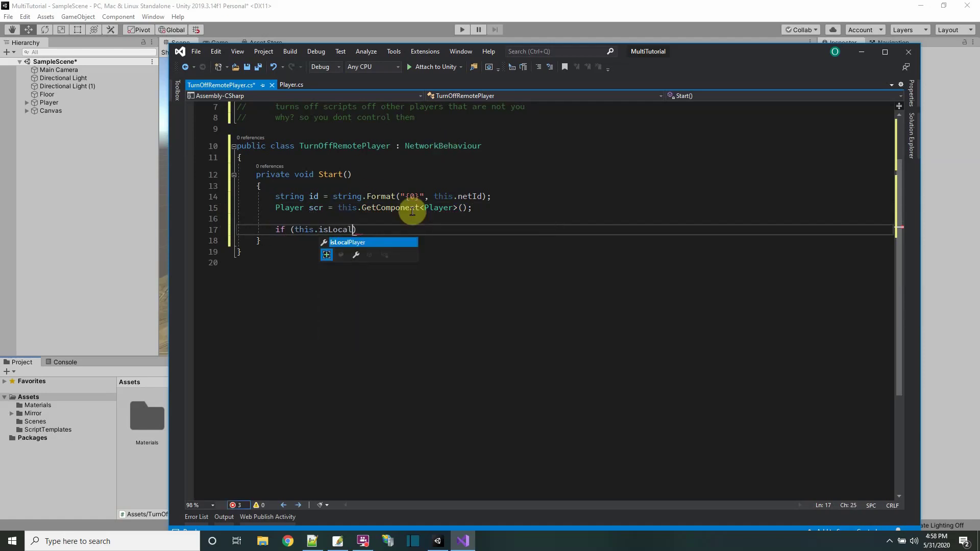
{"action": "key", "text": "Tab"}
{"action": "type", "text": "== true"}
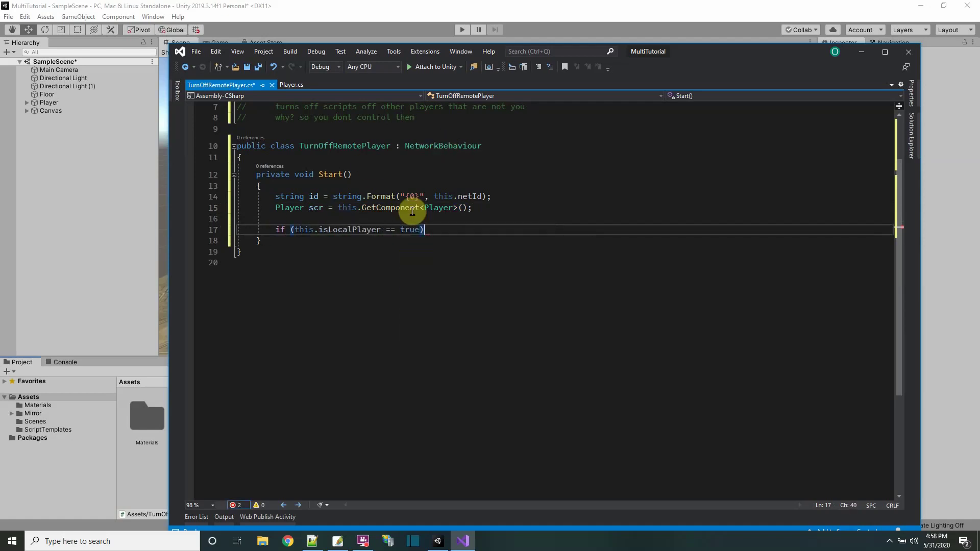
{"action": "key", "text": "End"}
{"action": "key", "text": "Return"}
{"action": "type", "text": "{"}
{"action": "key", "text": "Return"}
Inside the if block, set scr.enabled to true and call scr.SetPlayerCaption(id).
{"action": "type", "text": "sc"}
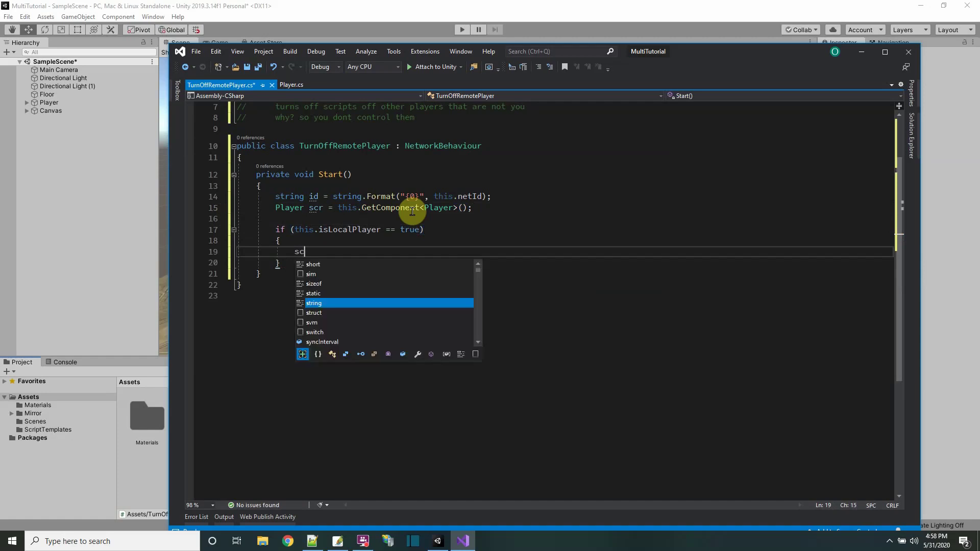
{"action": "type", "text": "r.enabled ="}
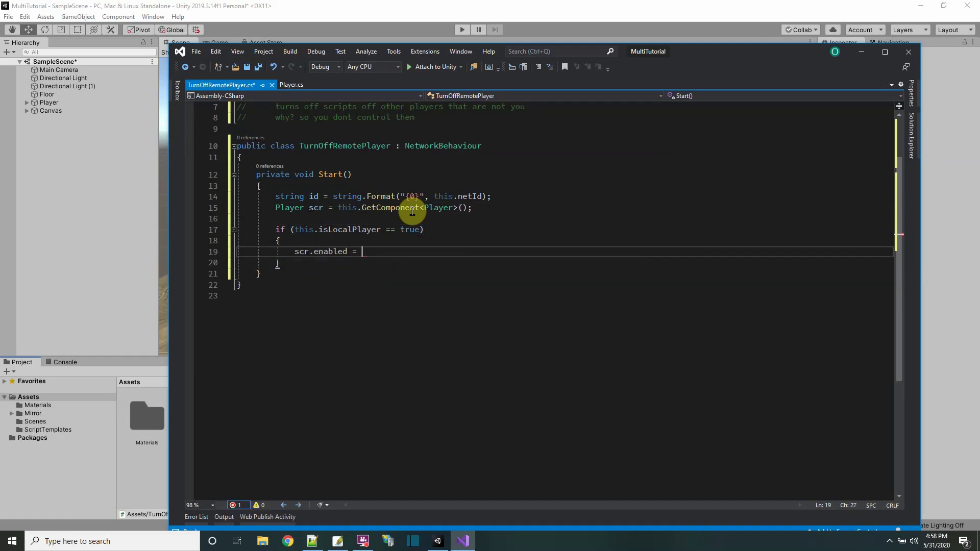
{"action": "type", "text": " true;"}
{"action": "key", "text": "Return"}
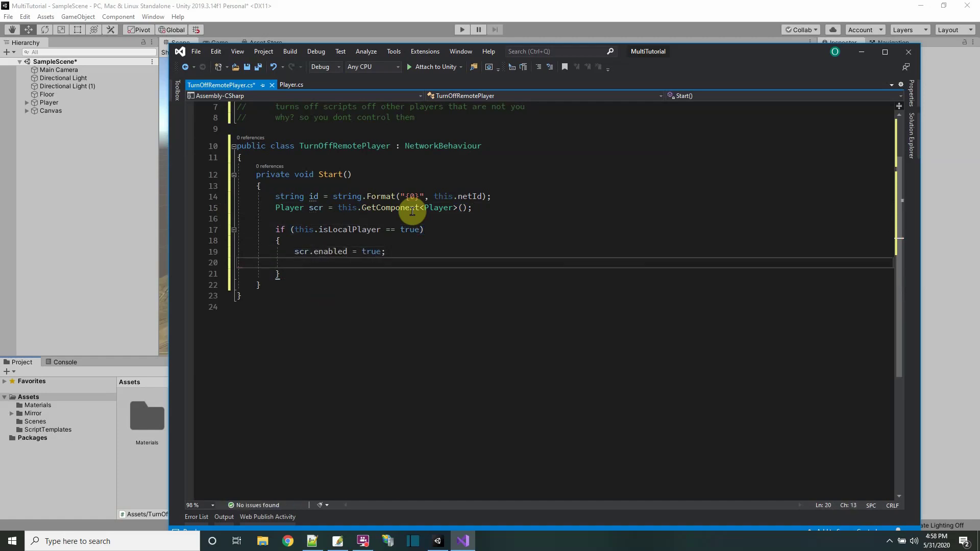
{"action": "type", "text": "scr.SetPlayerCaption("}
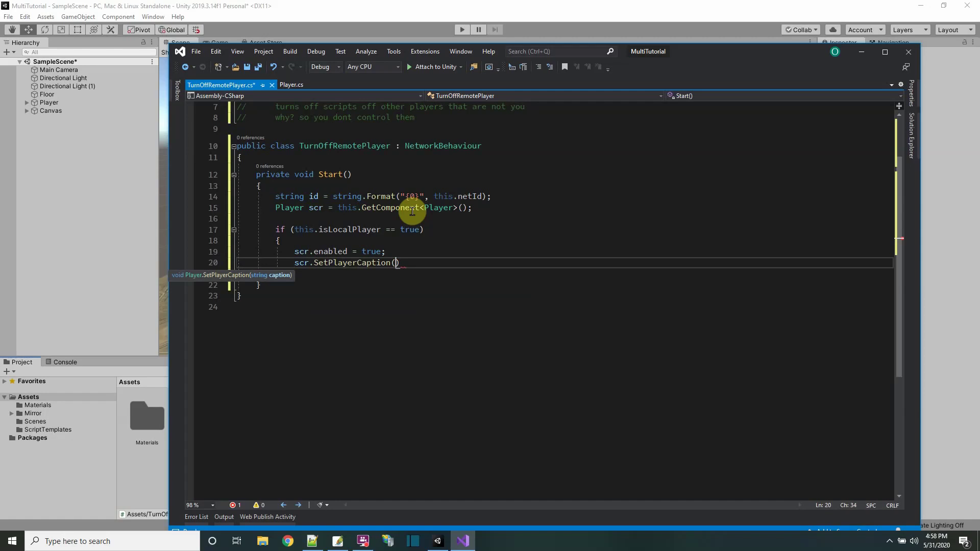
{"action": "type", "text": "id)"}
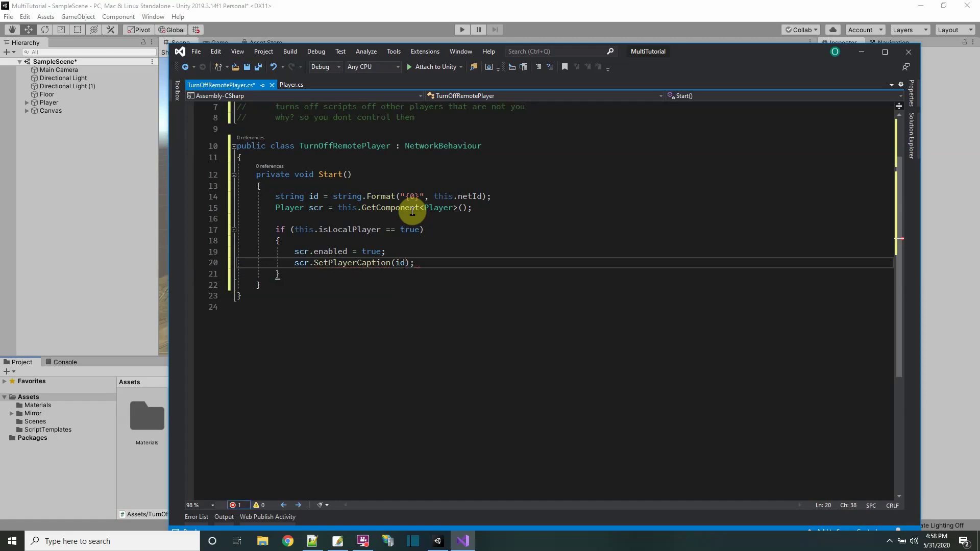
{"action": "type", "text": ";"}
{"action": "key", "text": "Return"}
Below the SetPlayerCaption call in the if block, add scr.SetTitle("Multi Player #" + id);.
{"action": "type", "text": "scr.S"}
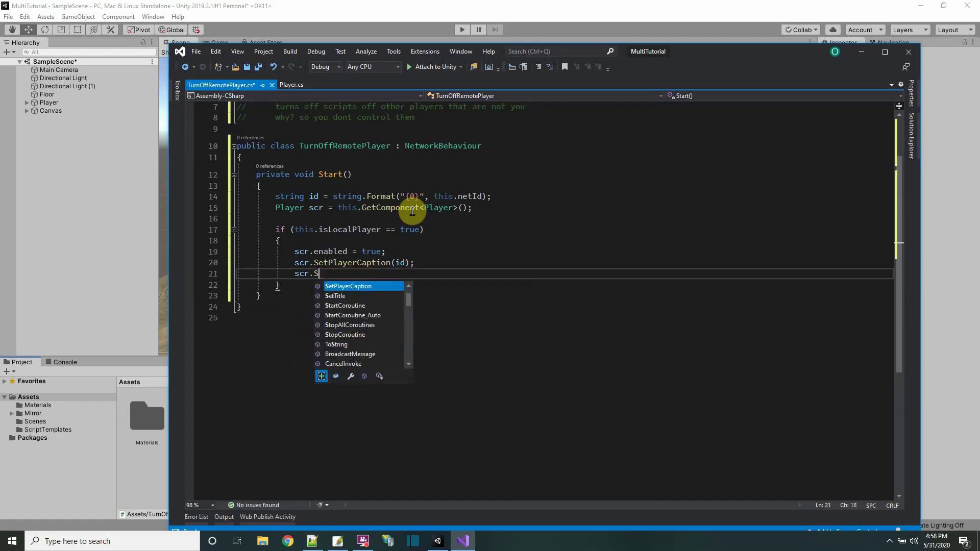
{"action": "type", "text": "etTitle("}
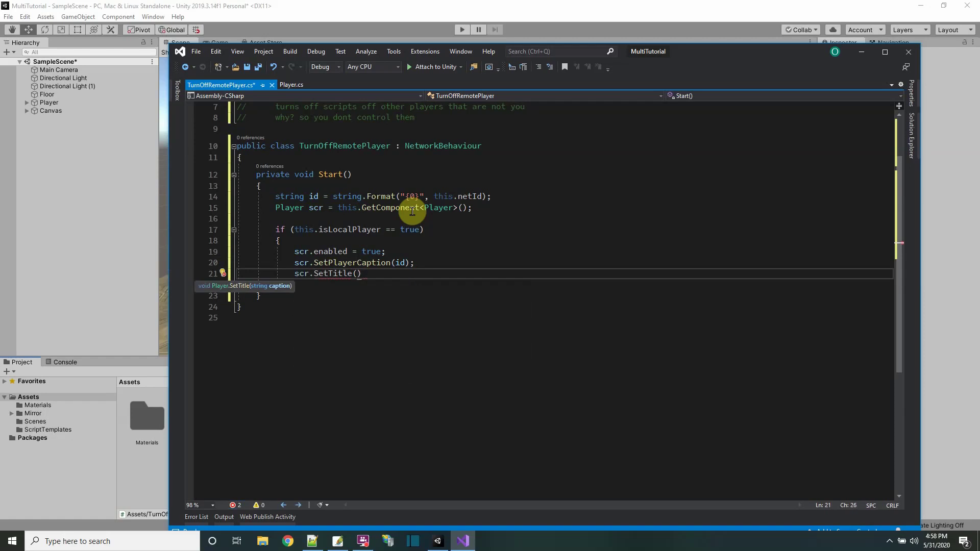
{"action": "type", "text": "Multi"}
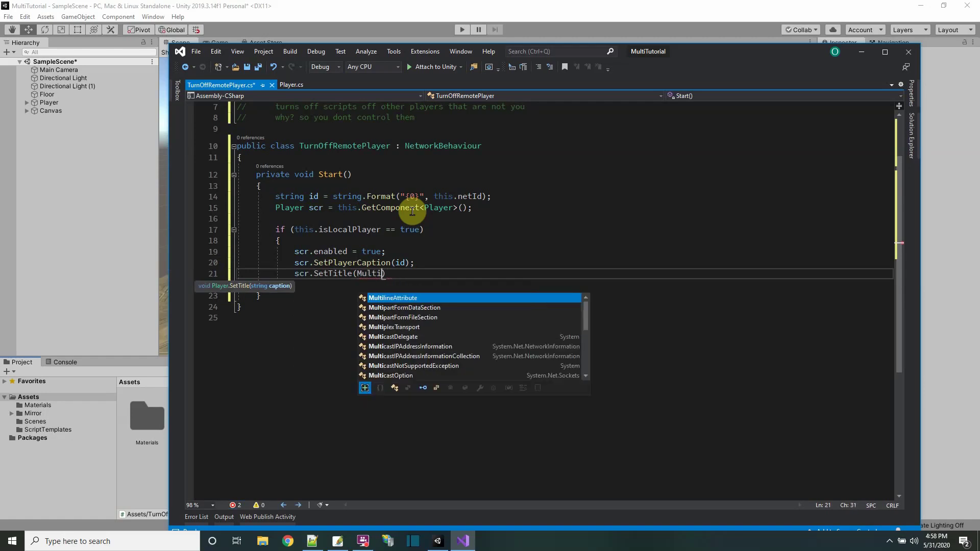
{"action": "type", "text": "lineAttribute Player #"}
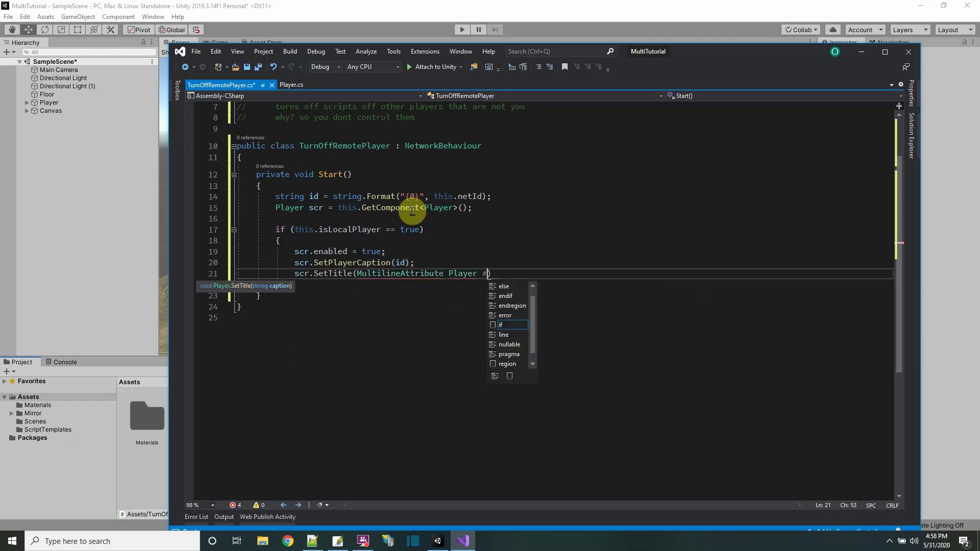
{"action": "key", "text": "BackSpace"}
{"action": "key", "text": "BackSpace"}
{"action": "key", "text": "BackSpace"}
{"action": "key", "text": "BackSpace"}
{"action": "key", "text": "BackSpace"}
{"action": "key", "text": "BackSpace"}
{"action": "key", "text": "BackSpace"}
{"action": "key", "text": "BackSpace"}
{"action": "key", "text": "BackSpace"}
{"action": "key", "text": "BackSpace"}
{"action": "key", "text": "BackSpace"}
{"action": "key", "text": "BackSpace"}
{"action": "key", "text": "BackSpace"}
{"action": "key", "text": "BackSpace"}
{"action": "key", "text": "BackSpace"}
{"action": "key", "text": "BackSpace"}
{"action": "key", "text": "BackSpace"}
{"action": "key", "text": "BackSpace"}
{"action": "key", "text": "BackSpace"}
{"action": "key", "text": "BackSpace"}
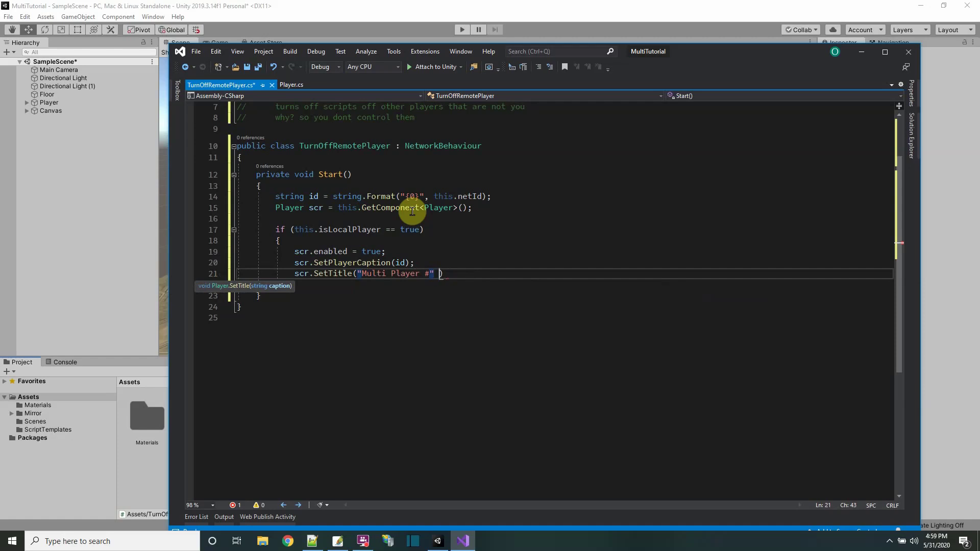
{"action": "type", "text": "id);"}
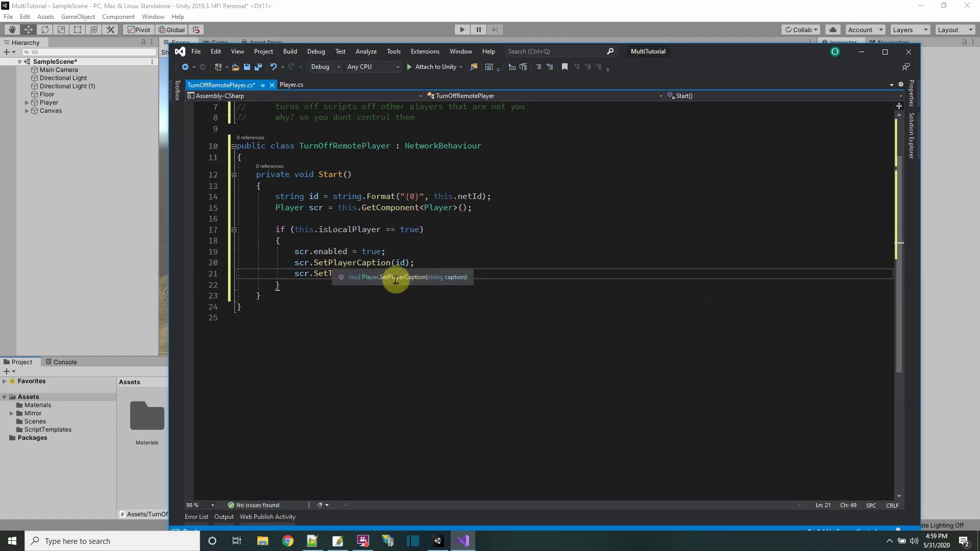
Add a braced else block after the if block containing the comment //remote player, and save the script.
{"action": "left_click", "coordinate": [313, 286]}
{"action": "key", "text": "Return"}
{"action": "type", "text": "else"}
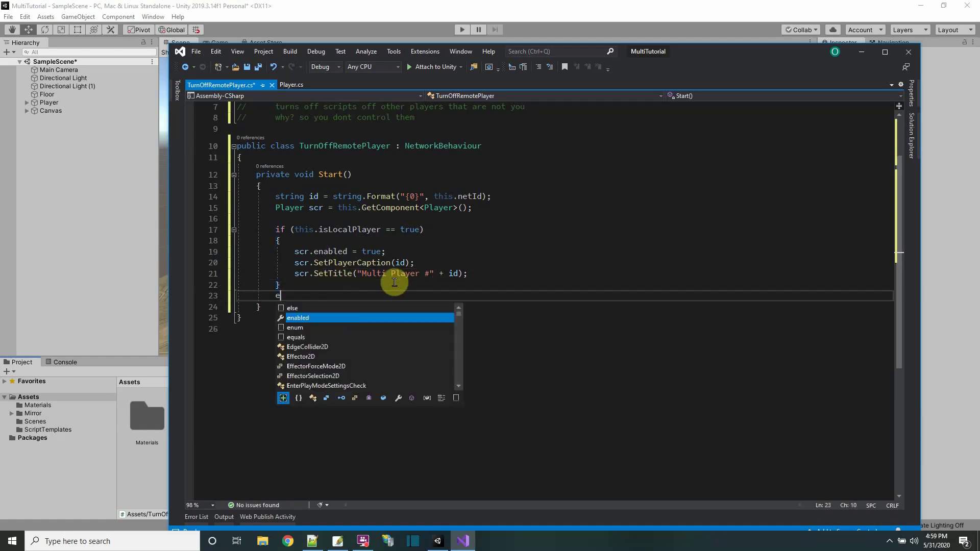
{"action": "key", "text": "Escape"}
{"action": "key", "text": "Return"}
{"action": "type", "text": "{"}
{"action": "key", "text": "Return"}
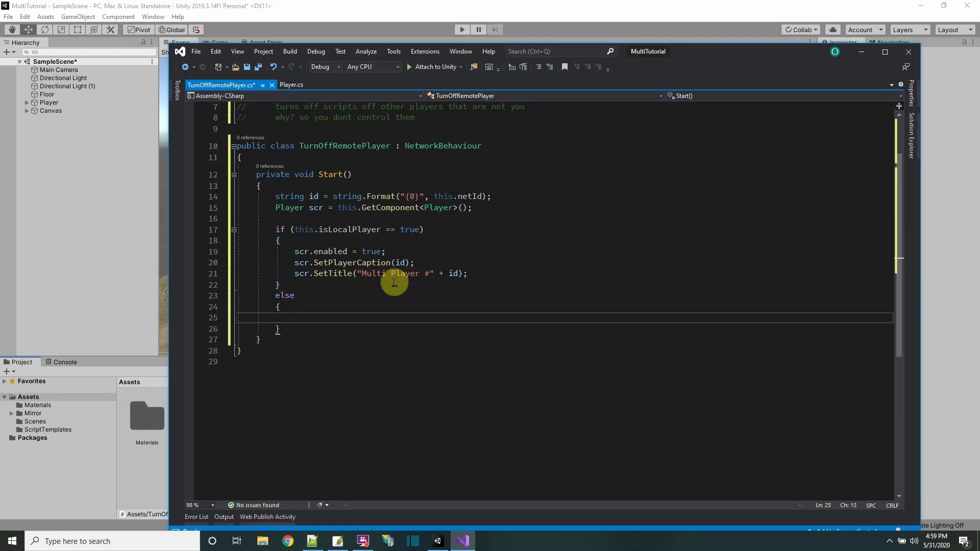
{"action": "type", "text": "//remote player"}
{"action": "key", "text": "Return"}
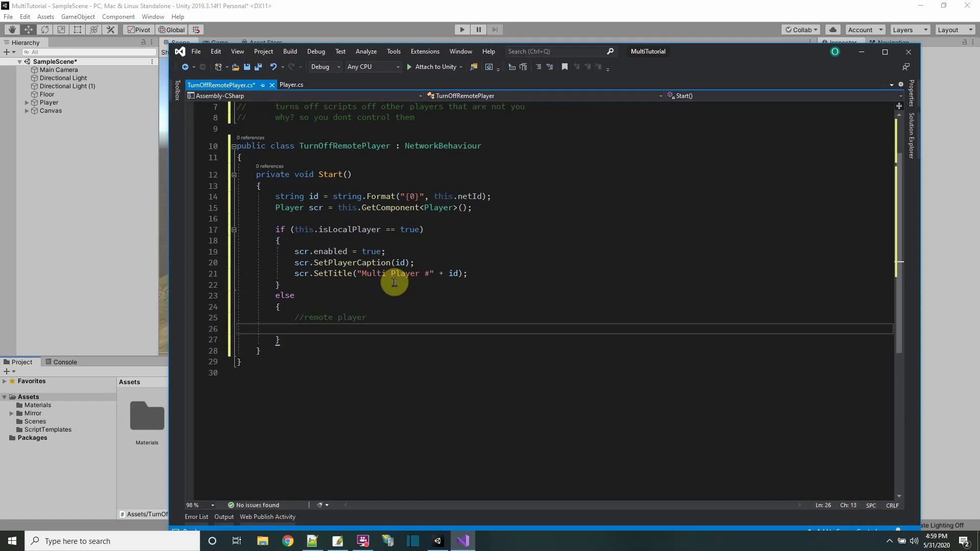
{"action": "left_click", "coordinate": [255, 67]}
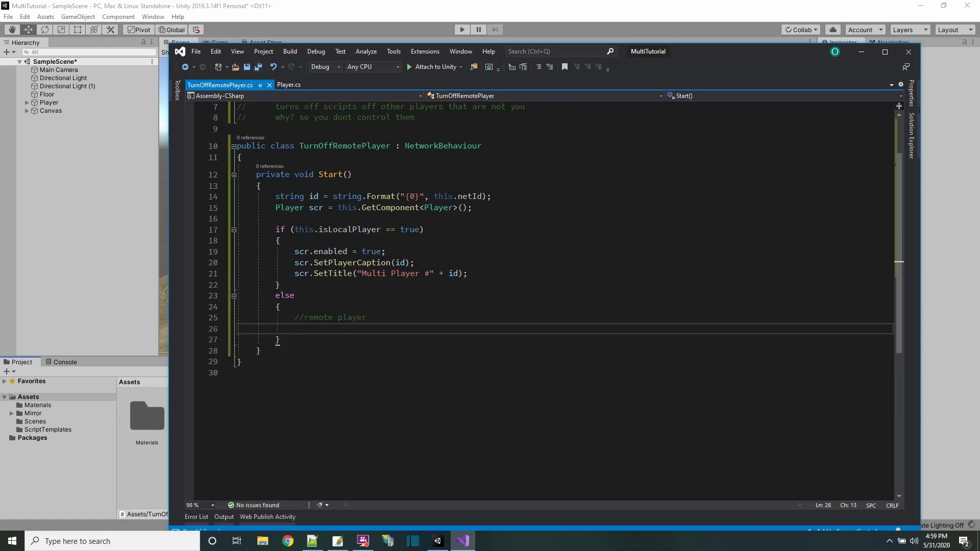
Inside the else block, call scr.SetPlayerCaption(id), set scr.enabled to false, and save the script.
{"action": "type", "text": "scr."}
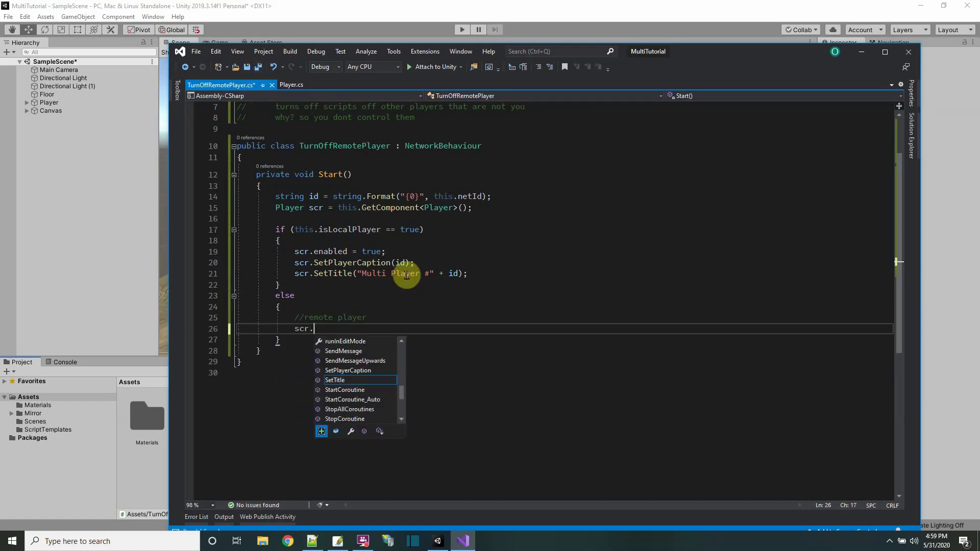
{"action": "type", "text": "SetPlayerCaption"}
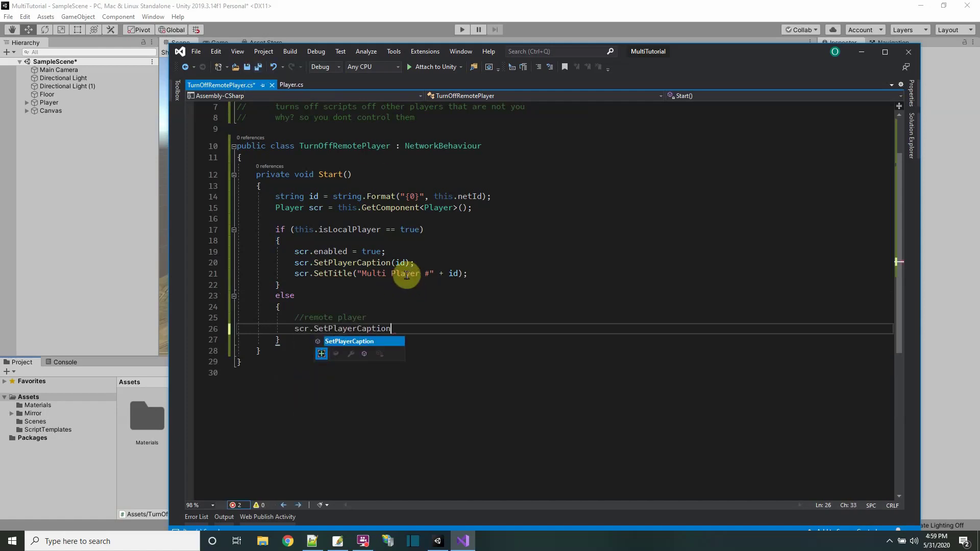
{"action": "type", "text": "(id);"}
{"action": "key", "text": "Return"}
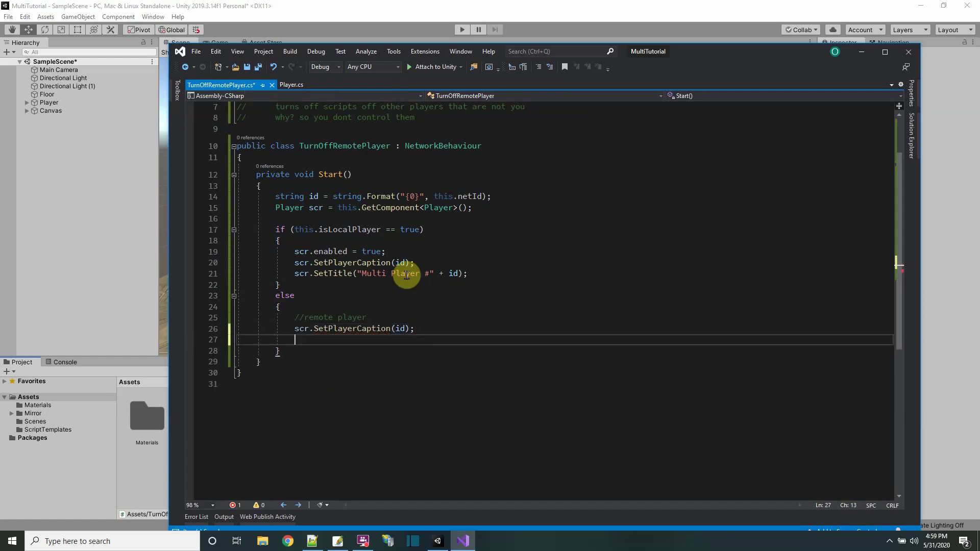
{"action": "type", "text": "scr.e"}
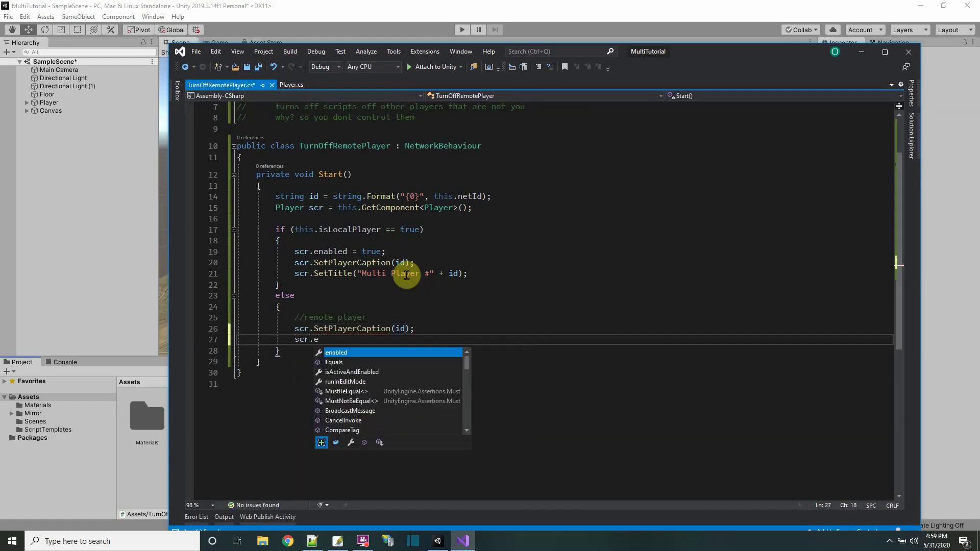
{"action": "type", "text": "nabled = false;"}
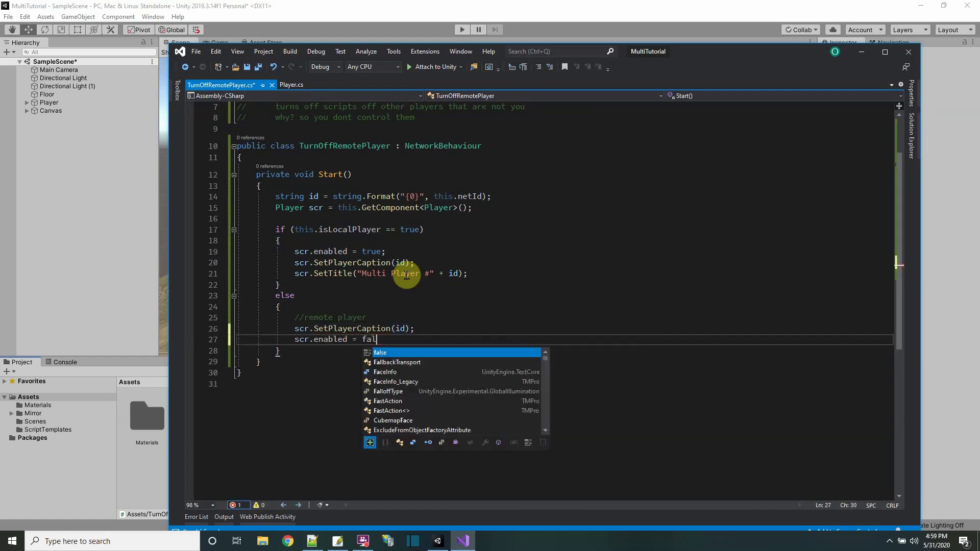
{"action": "left_click", "coordinate": [247, 67]}
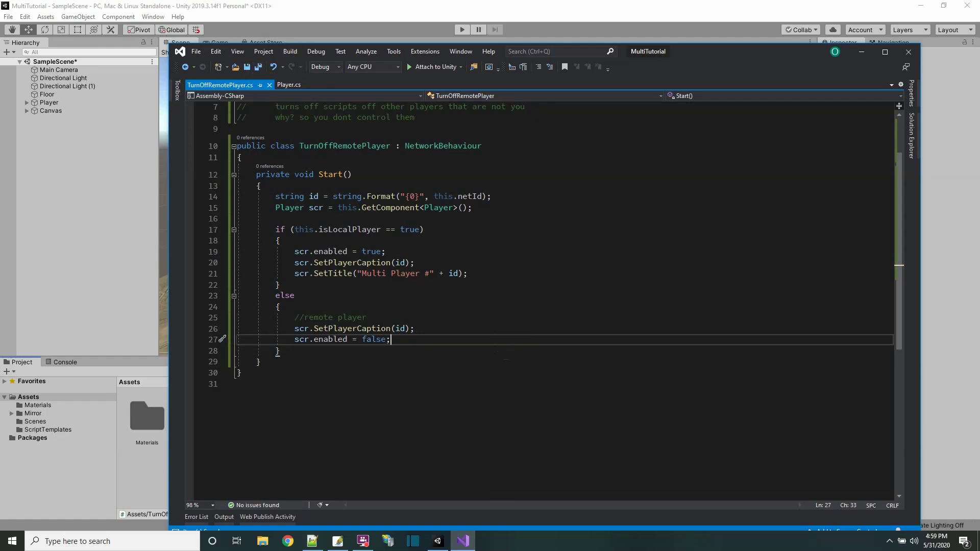
Switch to Unity and attach the TurnOffRemotePlayer script to the Player object.
{"action": "left_click", "coordinate": [549, 21]}
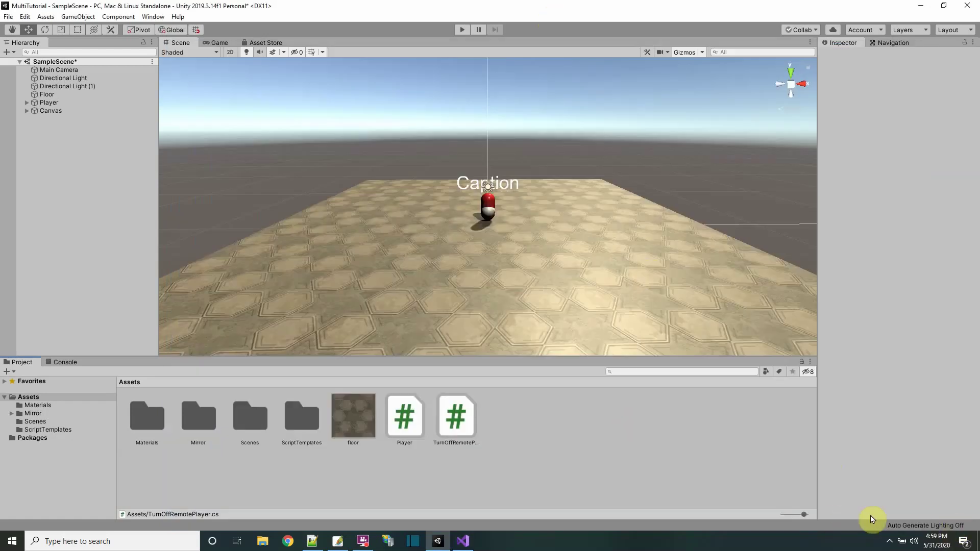
{"action": "left_click", "coordinate": [48, 103]}
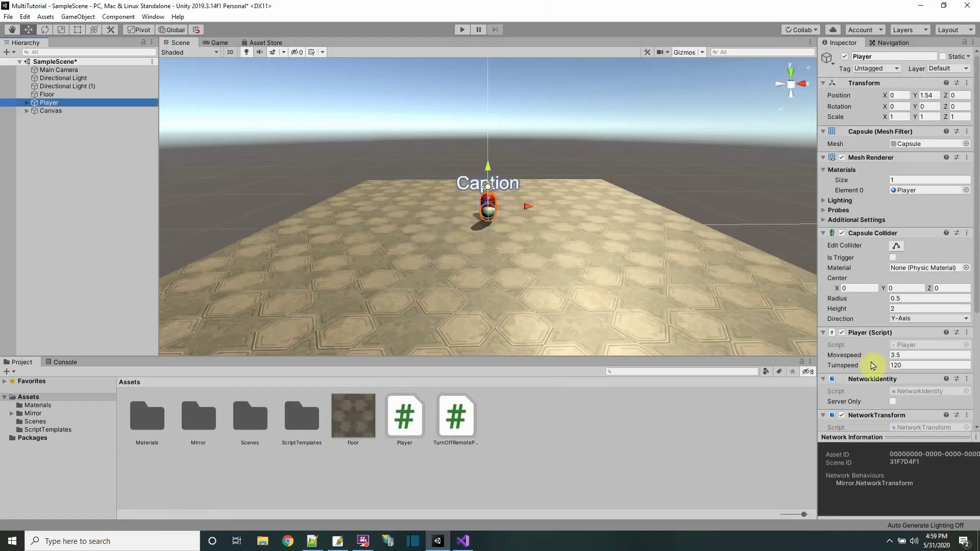
{"action": "scroll", "coordinate": [870, 363], "scroll_direction": "down", "scroll_amount": 5}
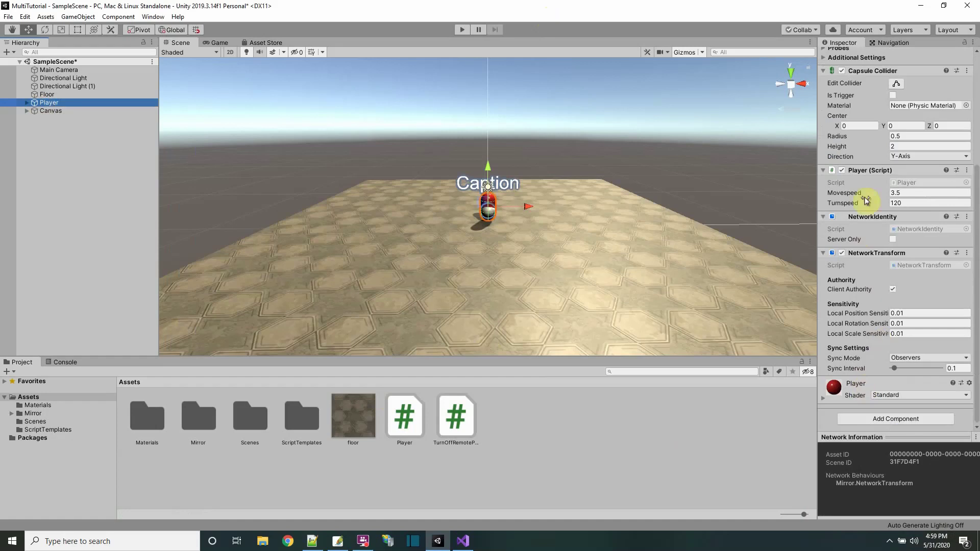
{"action": "left_click_drag", "start_coordinate": [452, 415], "coordinate": [48, 103]}
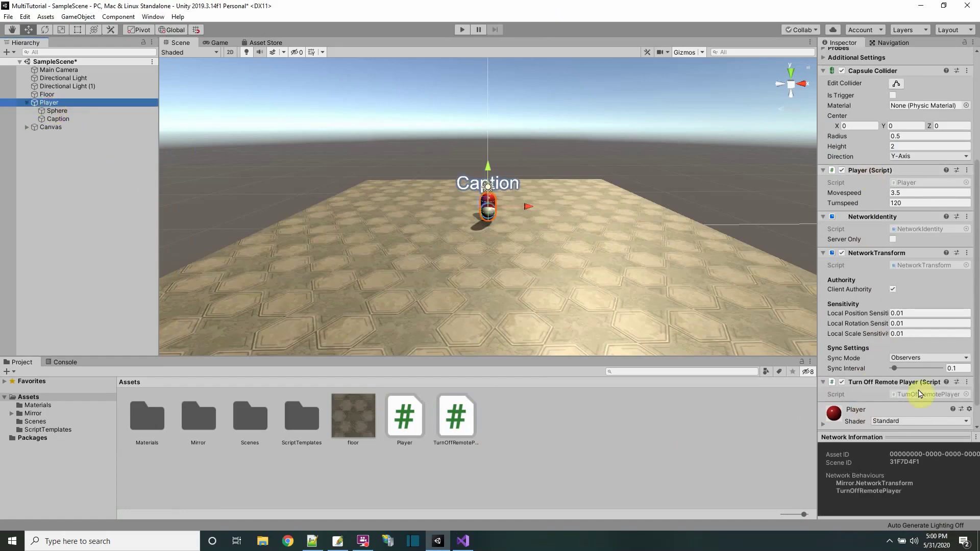
{"action": "left_click", "coordinate": [656, 464]}
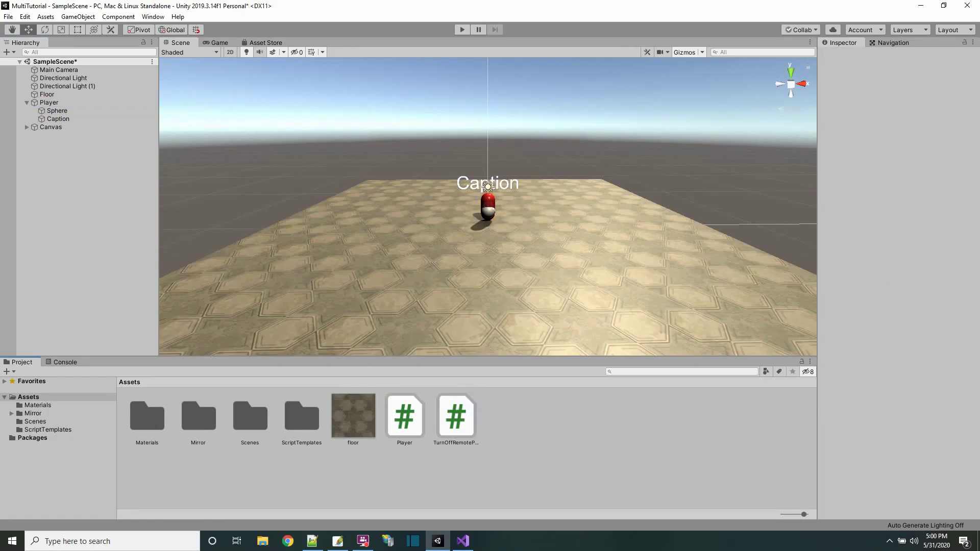
Check the Player's components against the PLAYER prefab section of the multiplayer instructions in Notepad++.
{"action": "key", "text": "alt+Tab"}
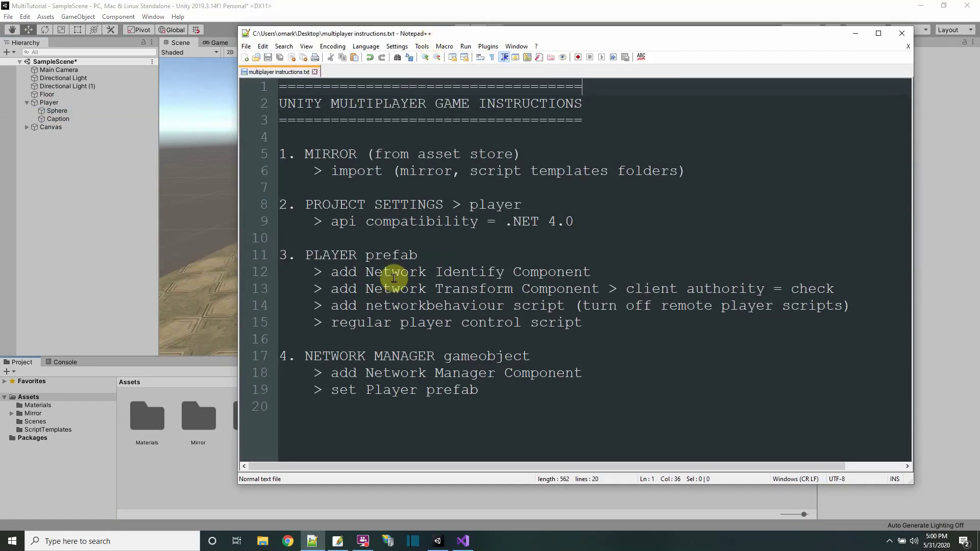
{"action": "mouse_move", "coordinate": [504, 34]}
{"action": "left_mouse_down"}
{"action": "mouse_move", "coordinate": [488, 58]}
{"action": "mouse_move", "coordinate": [505, 35]}
{"action": "left_mouse_up"}
{"action": "left_click", "coordinate": [49, 103]}
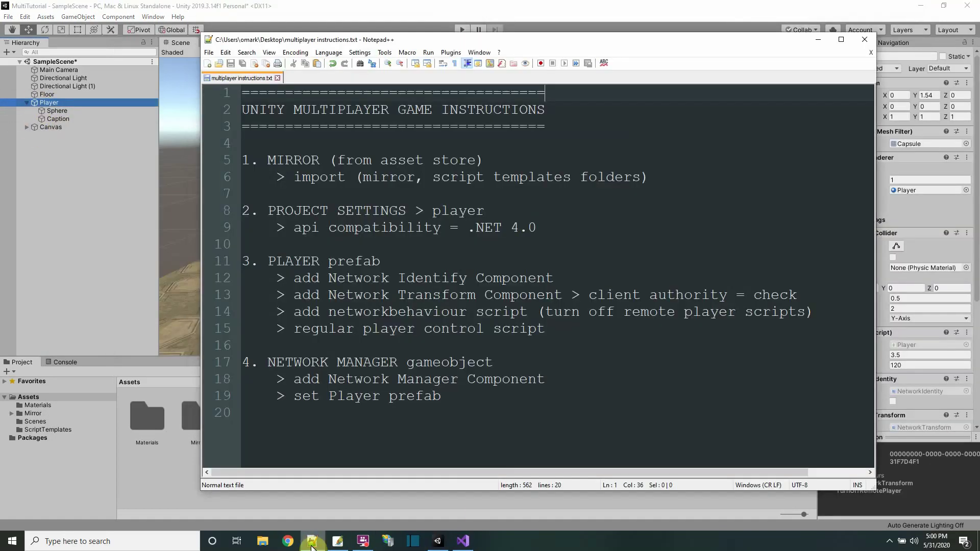
{"action": "left_click", "coordinate": [312, 541]}
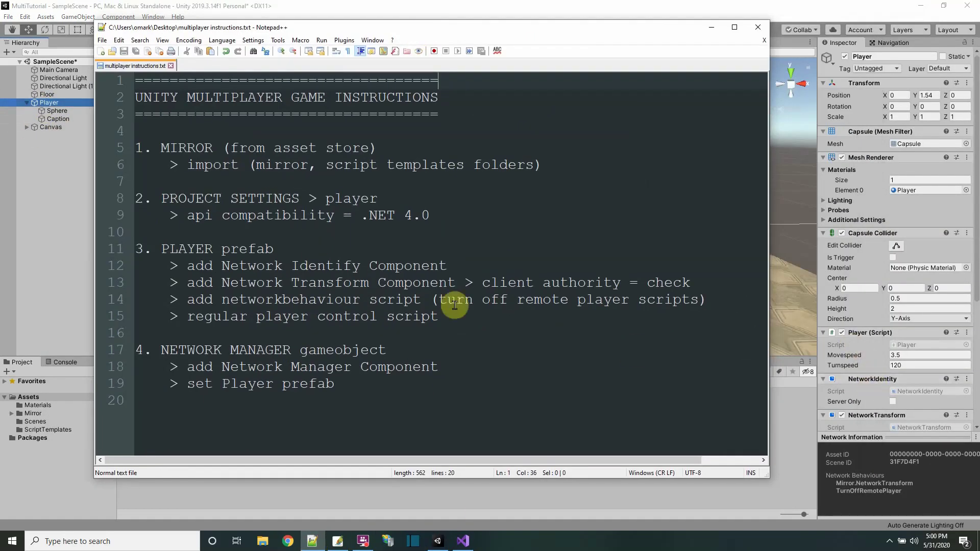
{"action": "scroll", "coordinate": [871, 291], "scroll_direction": "down", "scroll_amount": 5}
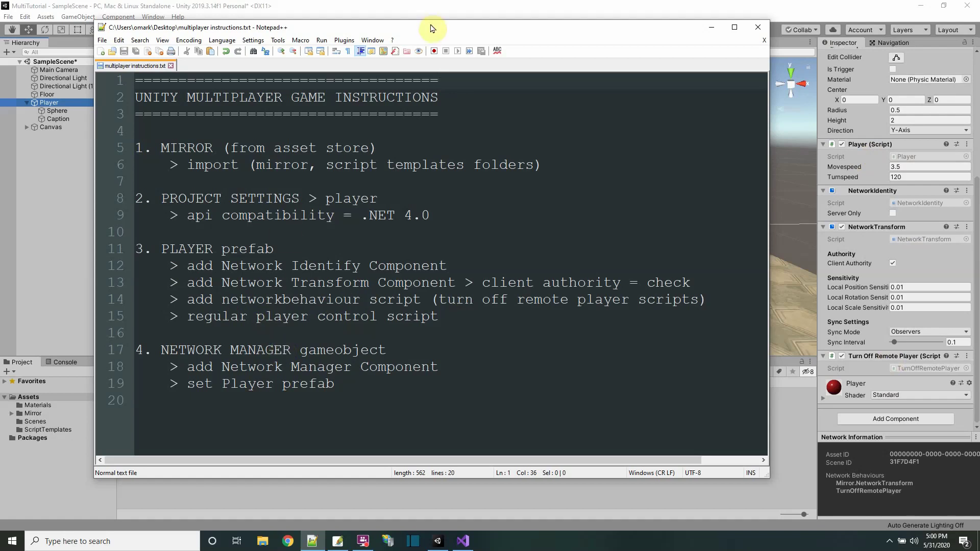
{"action": "left_click_drag", "start_coordinate": [433, 29], "coordinate": [979, 0]}
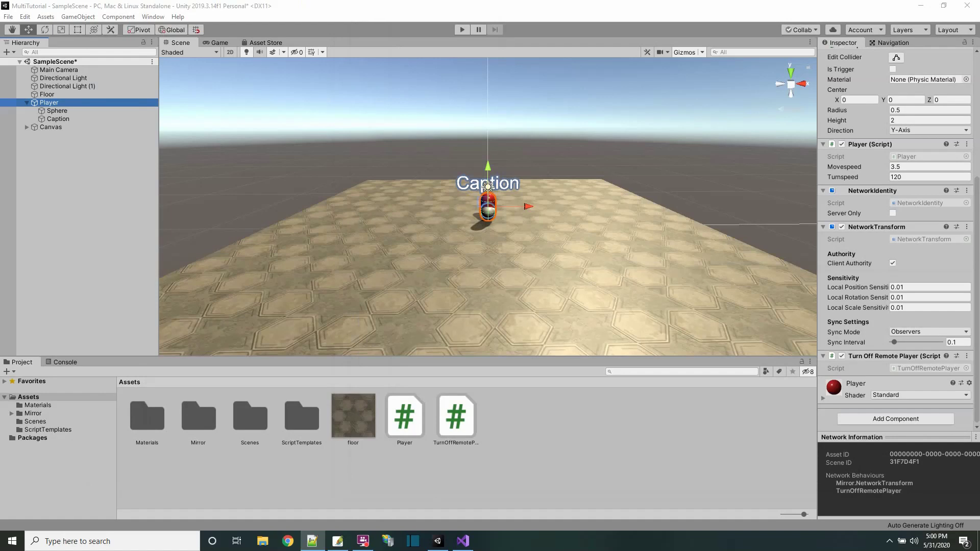
Create an empty GameObject named NetworkManager in SampleScene and reset its Transform.
{"action": "left_click", "coordinate": [26, 103]}
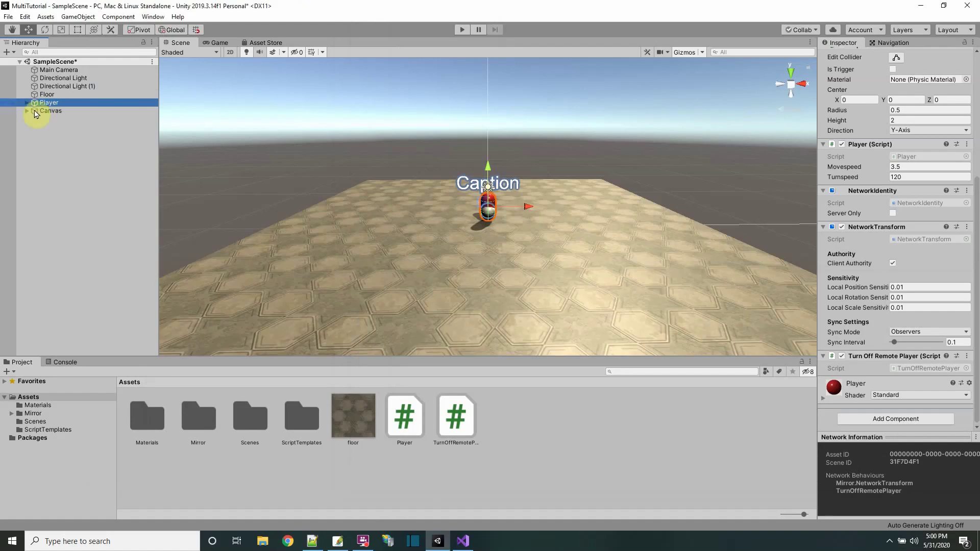
{"action": "right_click", "coordinate": [58, 62]}
{"action": "mouse_move", "coordinate": [103, 184]}
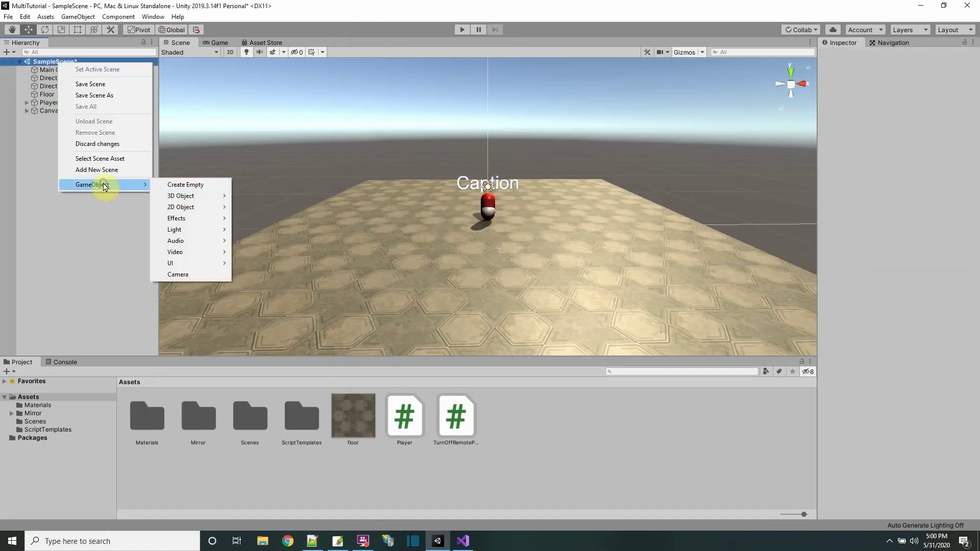
{"action": "left_click", "coordinate": [185, 187]}
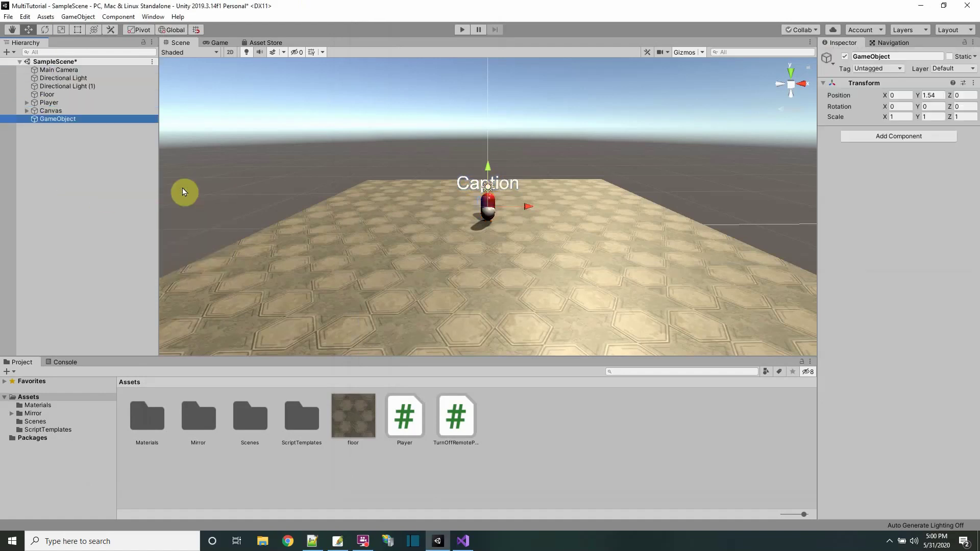
{"action": "left_click", "coordinate": [70, 119]}
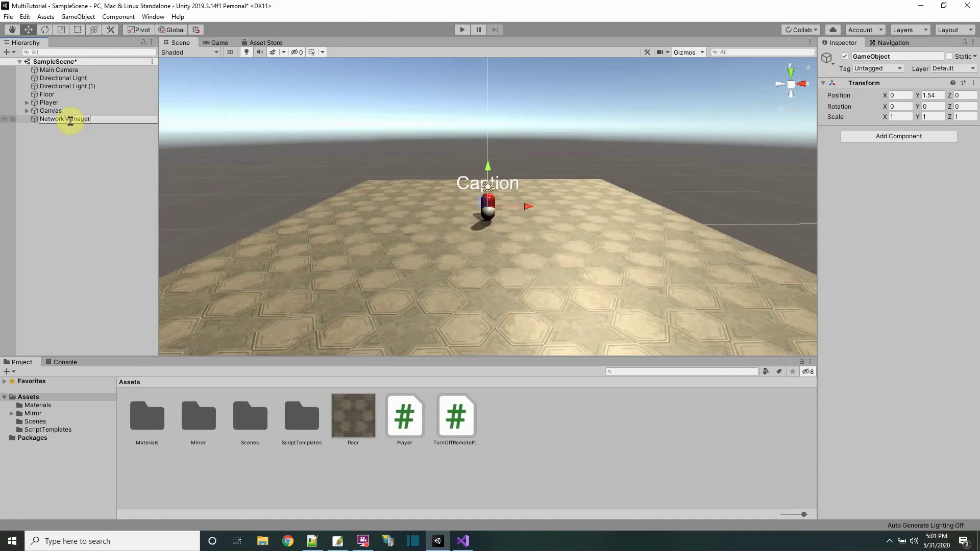
{"action": "key", "text": "Return"}
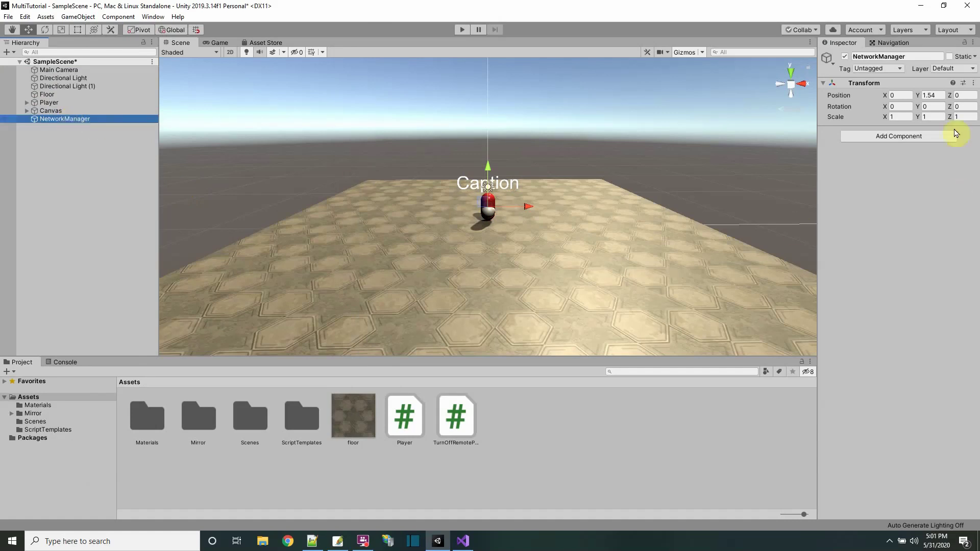
{"action": "right_click", "coordinate": [950, 83]}
{"action": "left_click", "coordinate": [930, 92]}
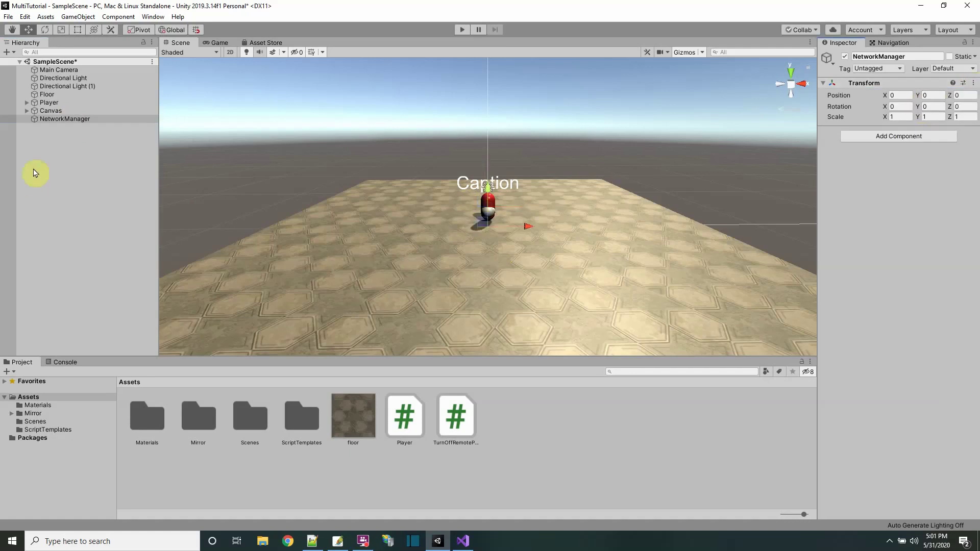
Add Mirror's NetworkManager component to the NetworkManager object.
{"action": "right_click", "coordinate": [52, 118]}
{"action": "left_click", "coordinate": [910, 138]}
{"action": "left_click", "coordinate": [907, 138]}
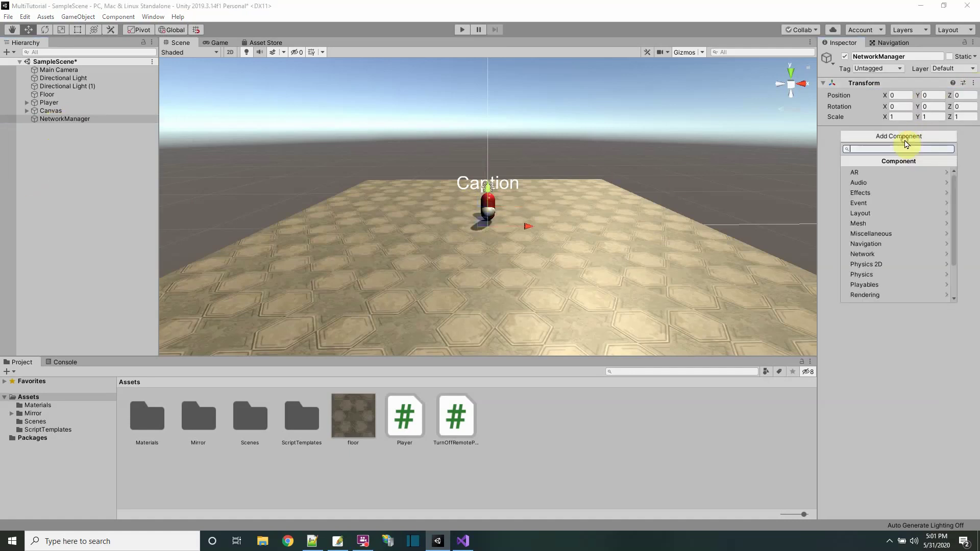
{"action": "left_click", "coordinate": [876, 254]}
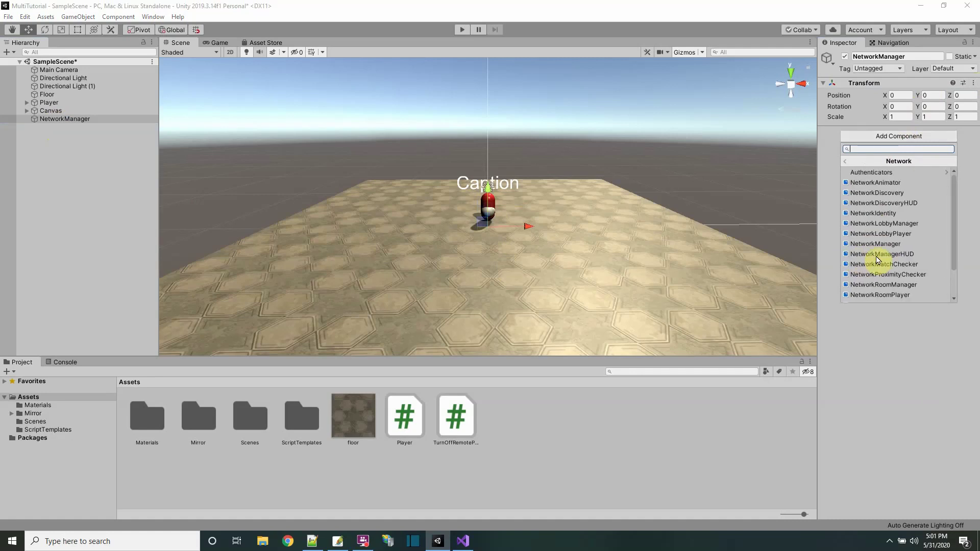
{"action": "left_click", "coordinate": [881, 245]}
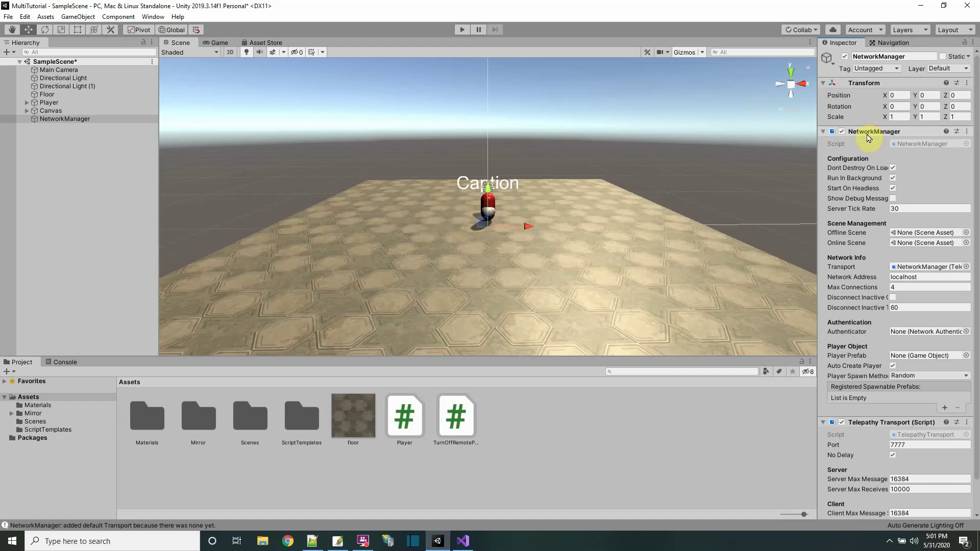
Add Mirror's NetworkManagerHUD component to the NetworkManager object.
{"action": "scroll", "coordinate": [892, 345], "scroll_direction": "down", "scroll_amount": 2}
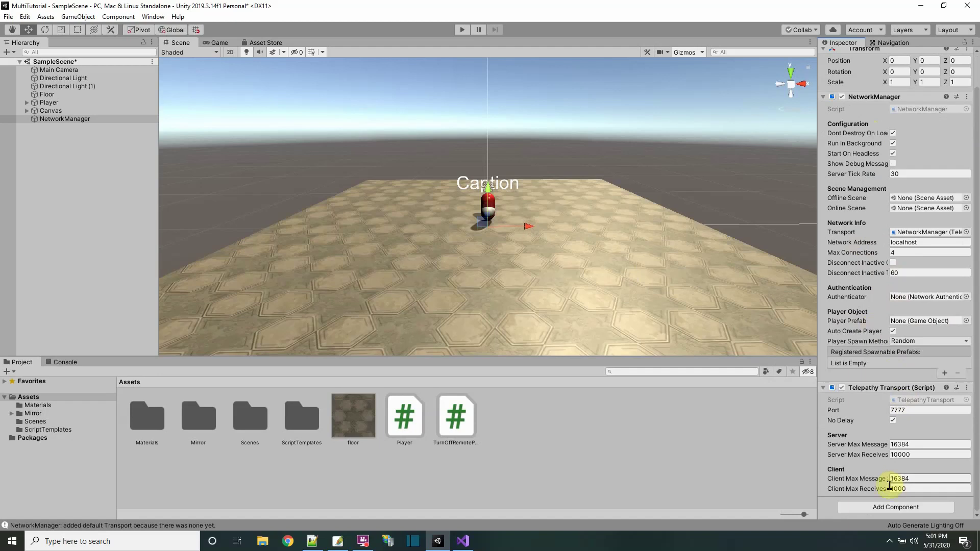
{"action": "left_click", "coordinate": [894, 507]}
{"action": "left_click", "coordinate": [881, 484]}
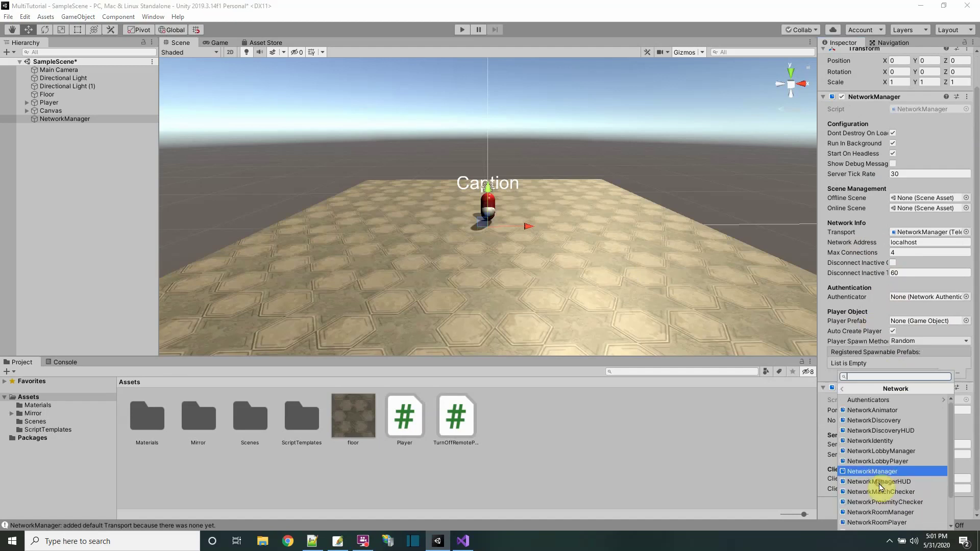
{"action": "left_click", "coordinate": [924, 483]}
{"action": "scroll", "coordinate": [914, 408], "scroll_direction": "down", "scroll_amount": 3}
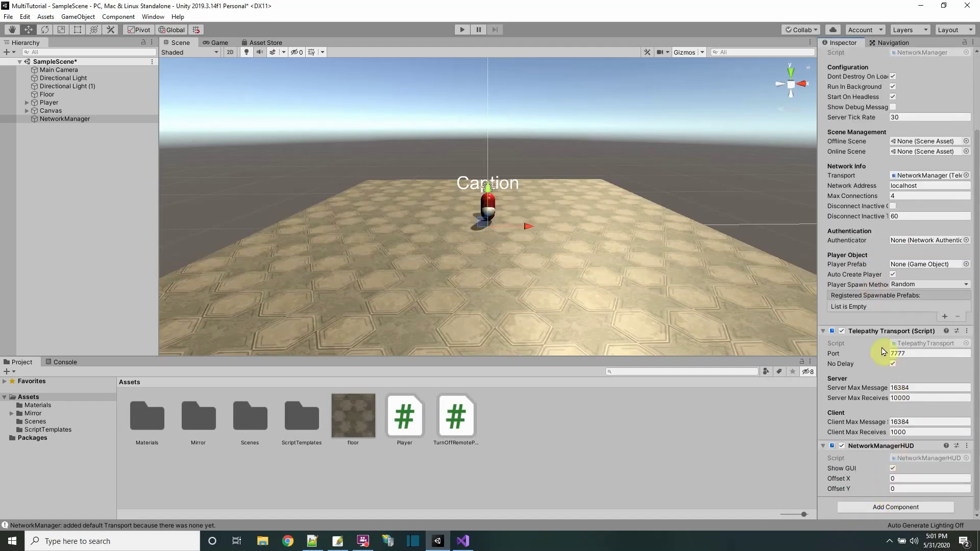
Consult the multiplayer instructions in Notepad++, and create a prefab in the Assets folder from the scene's Player object in Unity.
{"action": "left_click", "coordinate": [312, 541]}
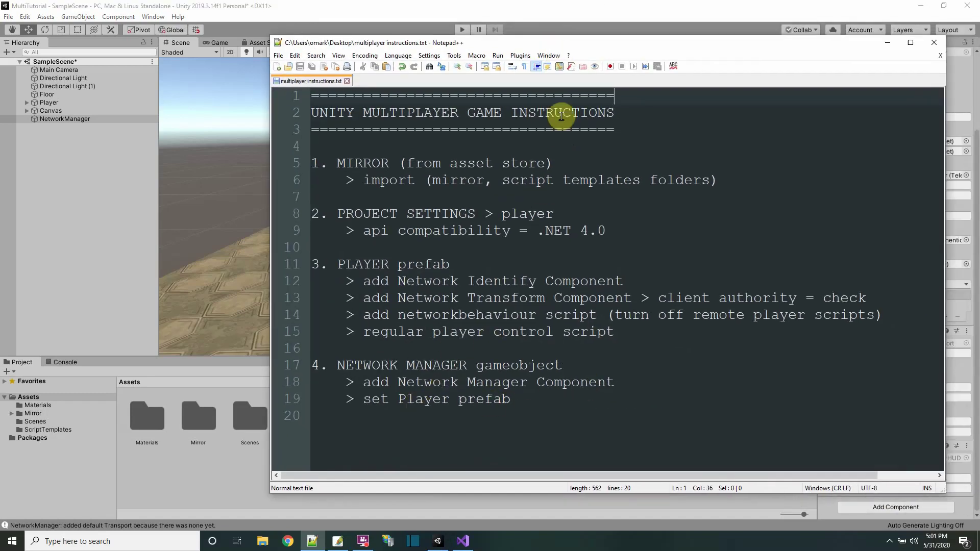
{"action": "left_click", "coordinate": [887, 43]}
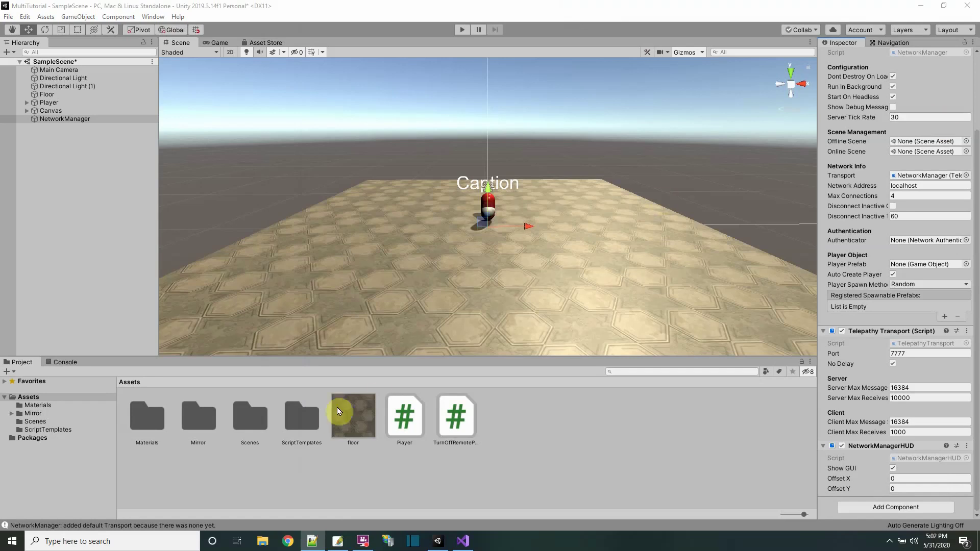
{"action": "left_click", "coordinate": [44, 104]}
{"action": "left_click_drag", "start_coordinate": [44, 103], "coordinate": [528, 447]}
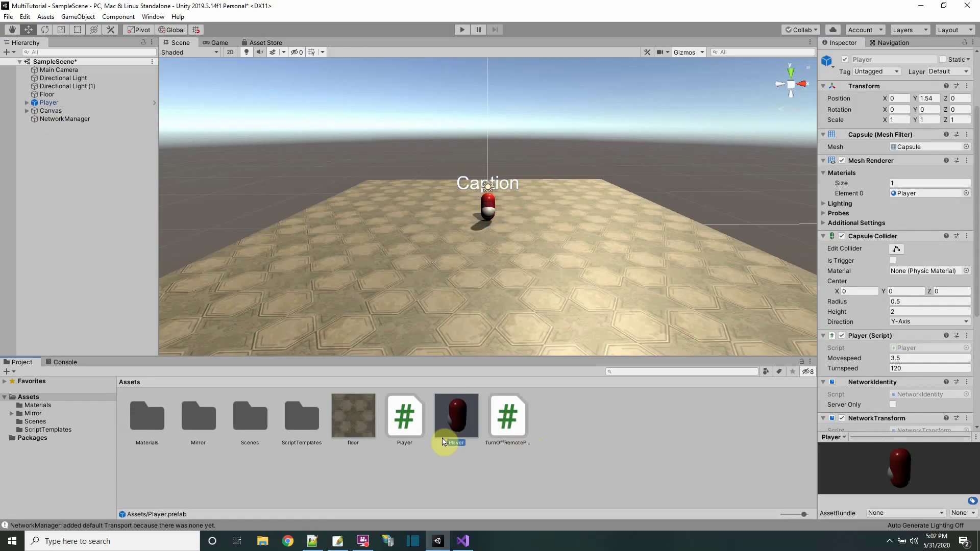
Assign the Player prefab as the NetworkManager component's Player Prefab and save the scene.
{"action": "left_click", "coordinate": [69, 119]}
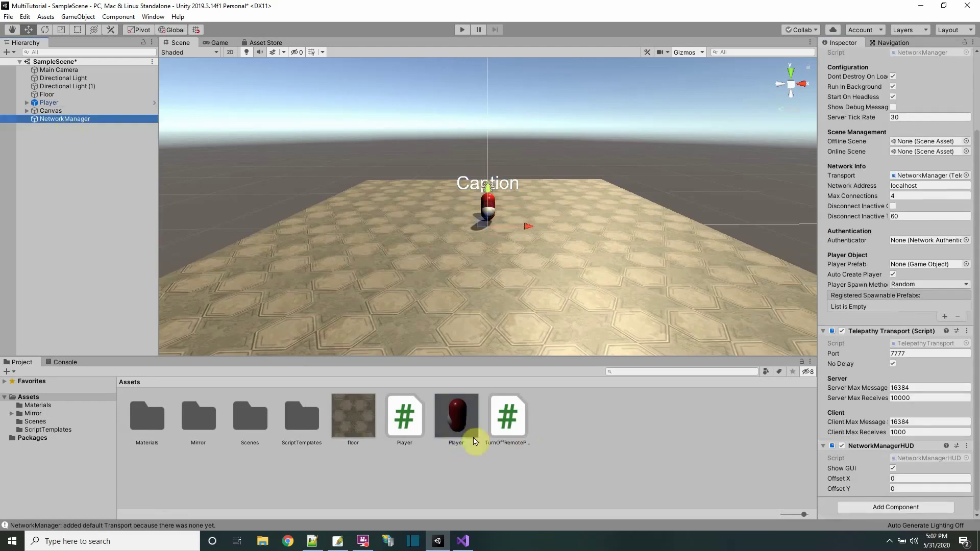
{"action": "left_click_drag", "start_coordinate": [458, 425], "coordinate": [918, 269]}
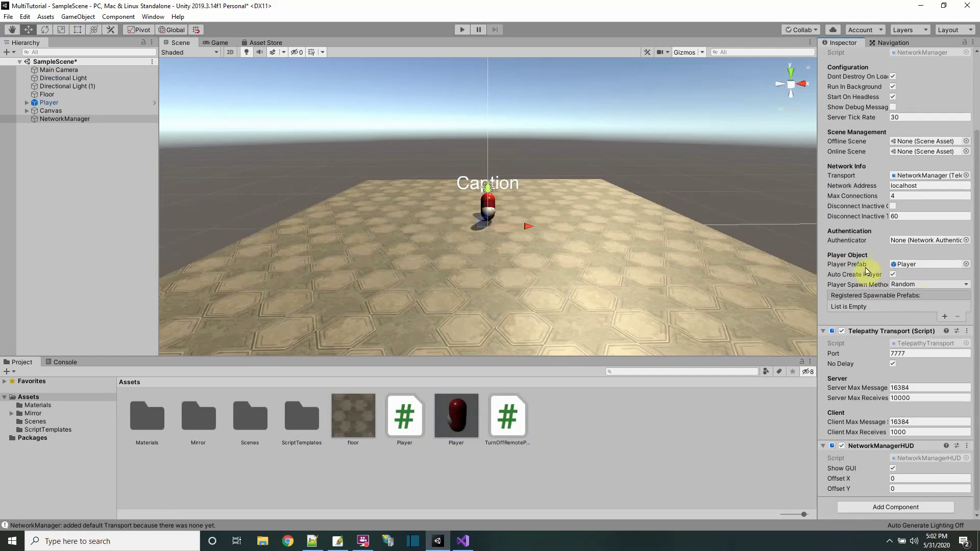
{"action": "mouse_move", "coordinate": [864, 273]}
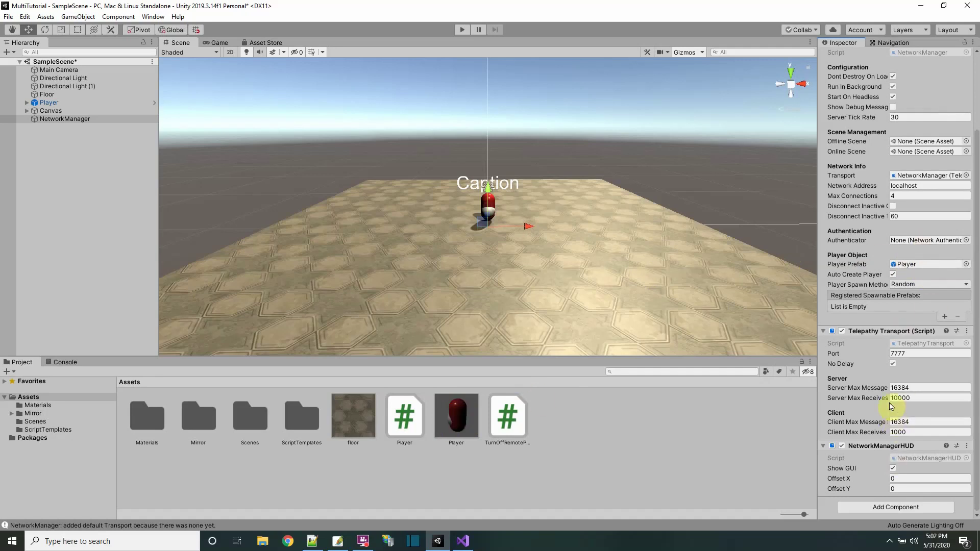
{"action": "scroll", "coordinate": [891, 407], "scroll_direction": "up", "scroll_amount": 3}
{"action": "left_click", "coordinate": [8, 16]}
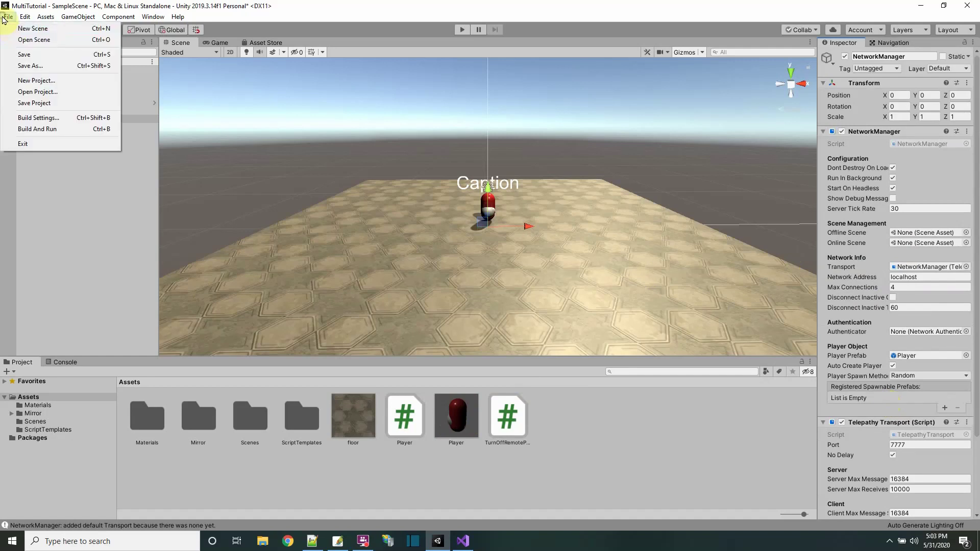
{"action": "left_click", "coordinate": [26, 54]}
Review the multiplayer instructions in Notepad++ and return to Unity.
{"action": "left_click", "coordinate": [312, 541]}
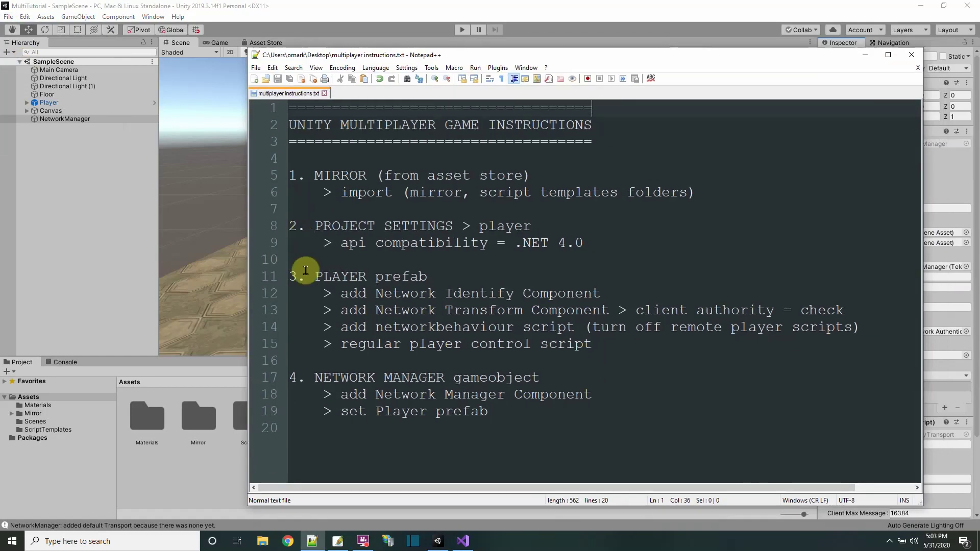
{"action": "left_click", "coordinate": [545, 55]}
{"action": "key", "text": "alt+Tab"}
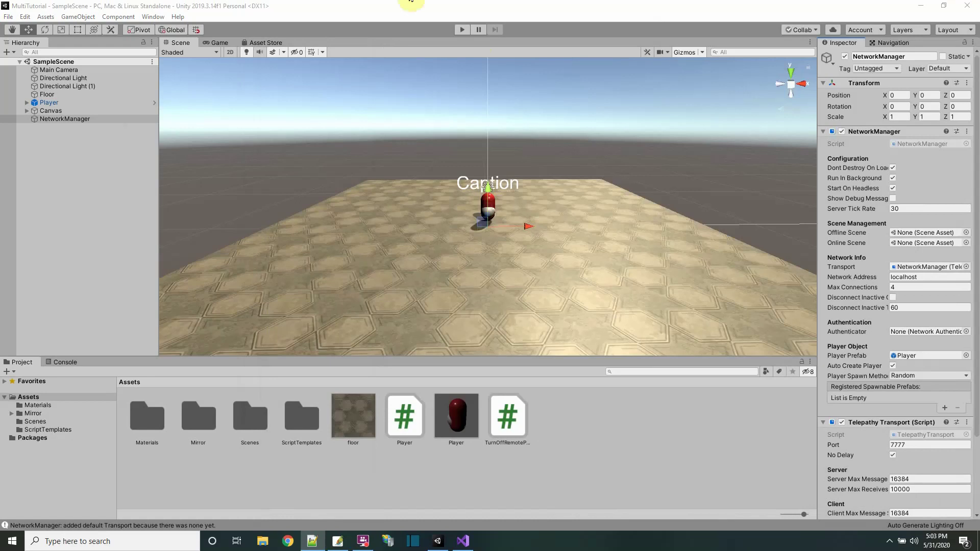
Run the game and test the Client and Server Only network modes, stopping the server at the end.
{"action": "left_click", "coordinate": [462, 30]}
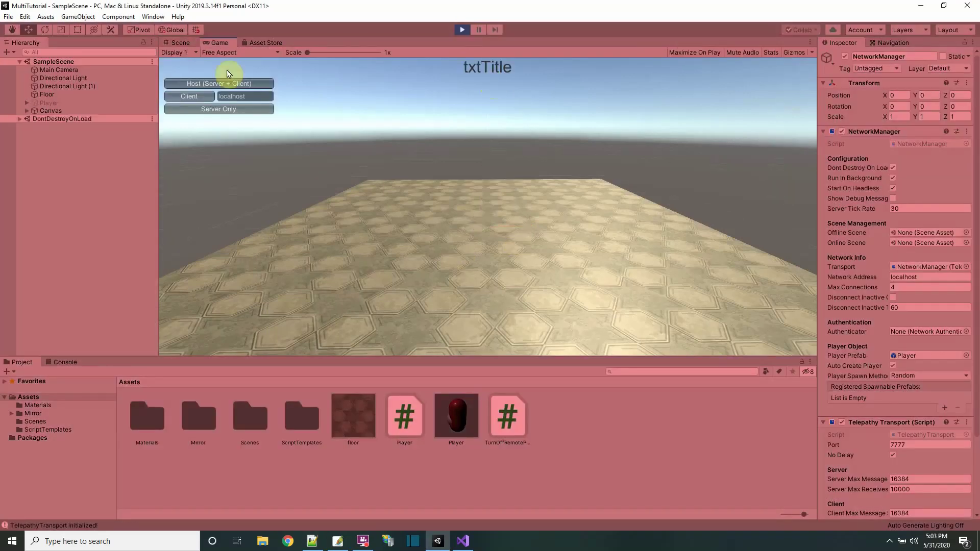
{"action": "left_click", "coordinate": [184, 96]}
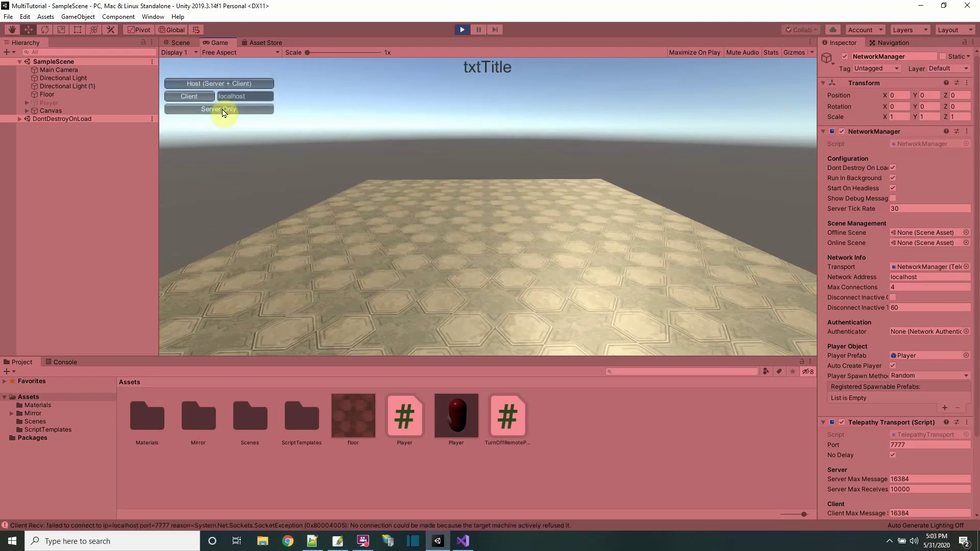
{"action": "left_click", "coordinate": [223, 109]}
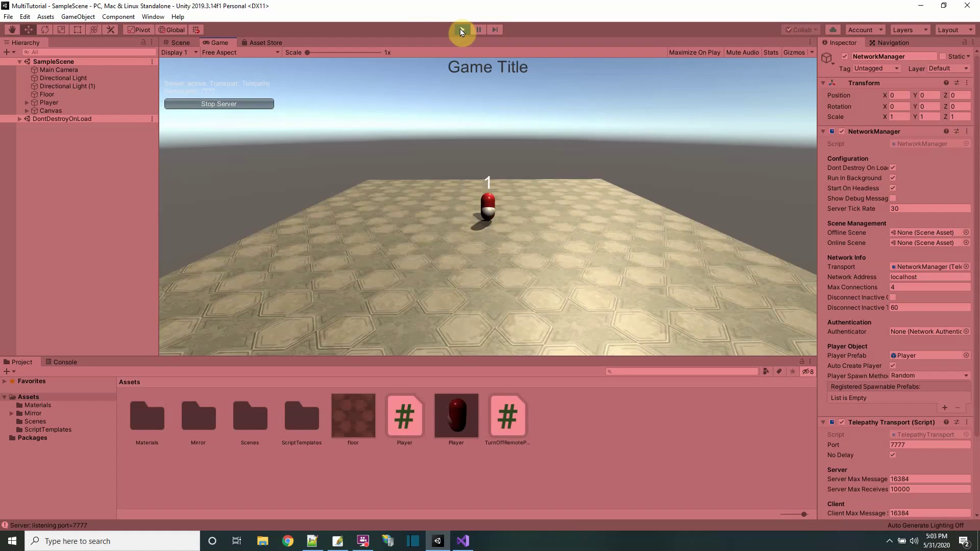
{"action": "left_click", "coordinate": [244, 104]}
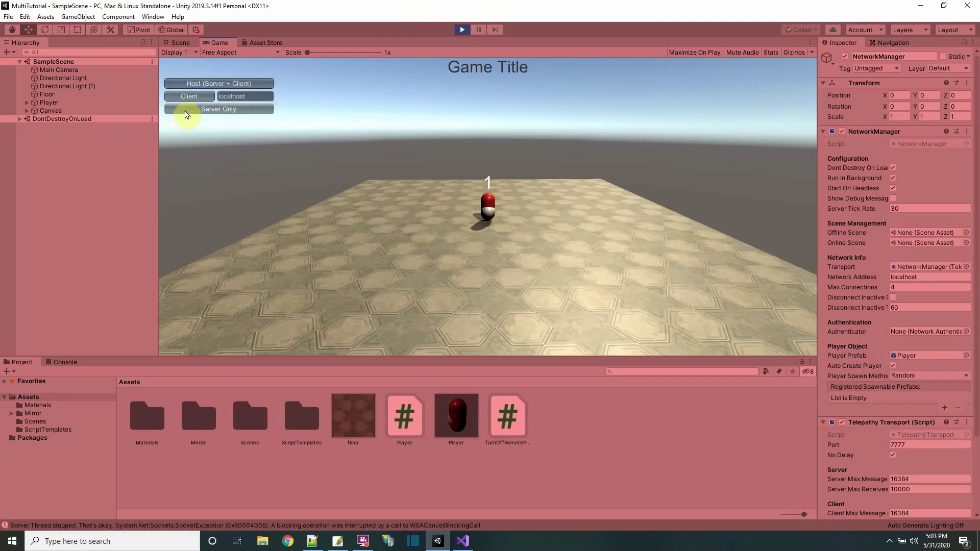
Start the game as Host (Server + Client), move the spawned player around the floor, and exit Play mode.
{"action": "left_click", "coordinate": [224, 83]}
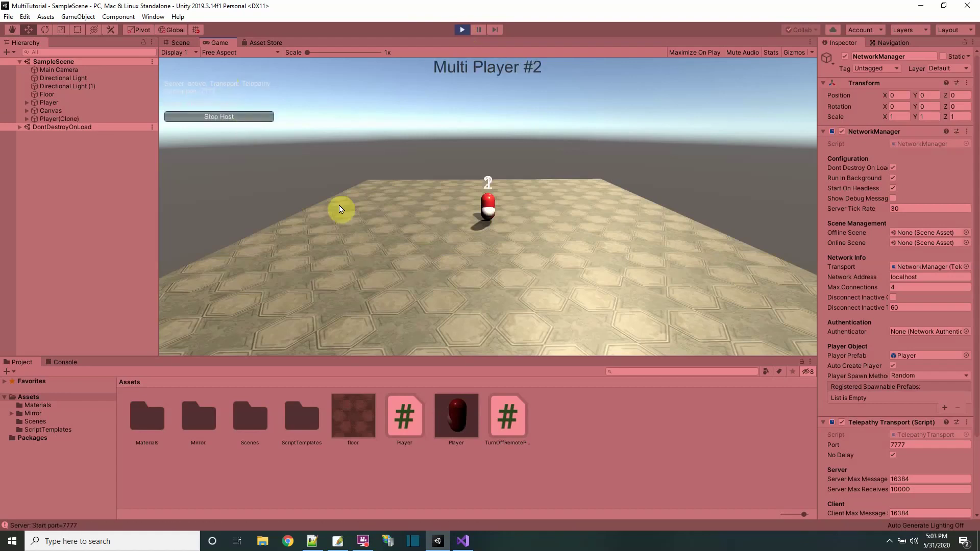
{"action": "key", "text": "Up"}
{"action": "key", "text": "Right"}
{"action": "key", "text": "Left"}
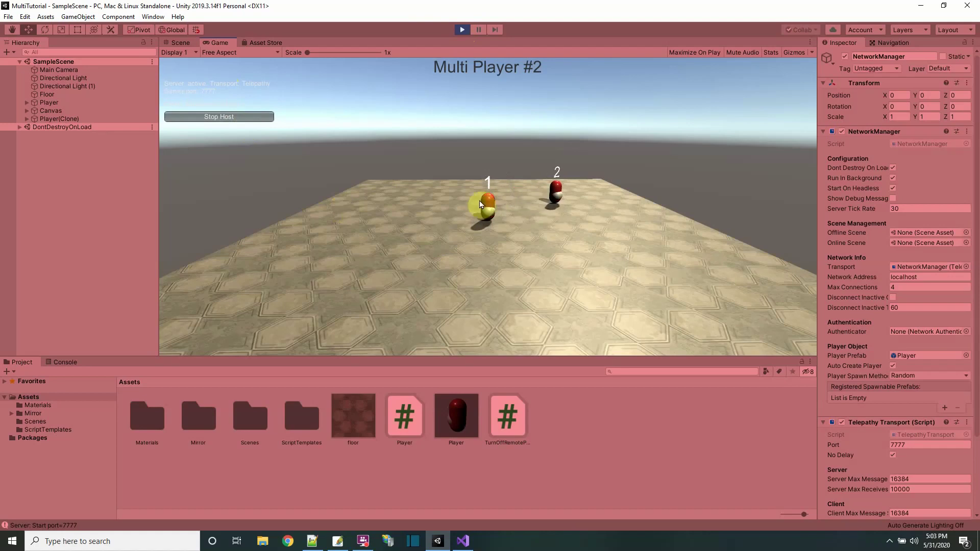
{"action": "left_click", "coordinate": [462, 29]}
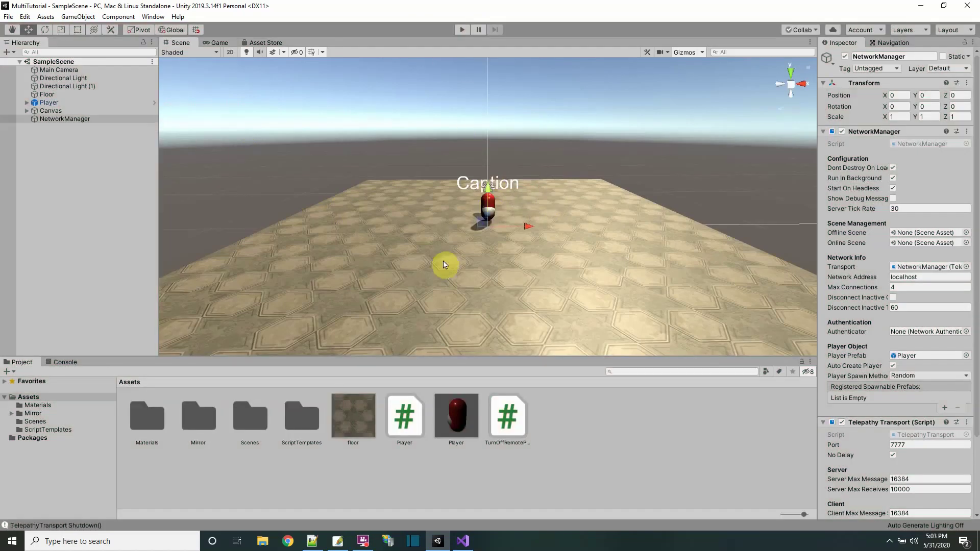
Delete the Player object from SampleScene, keeping its prefab in Assets, and save the scene.
{"action": "left_click", "coordinate": [51, 103]}
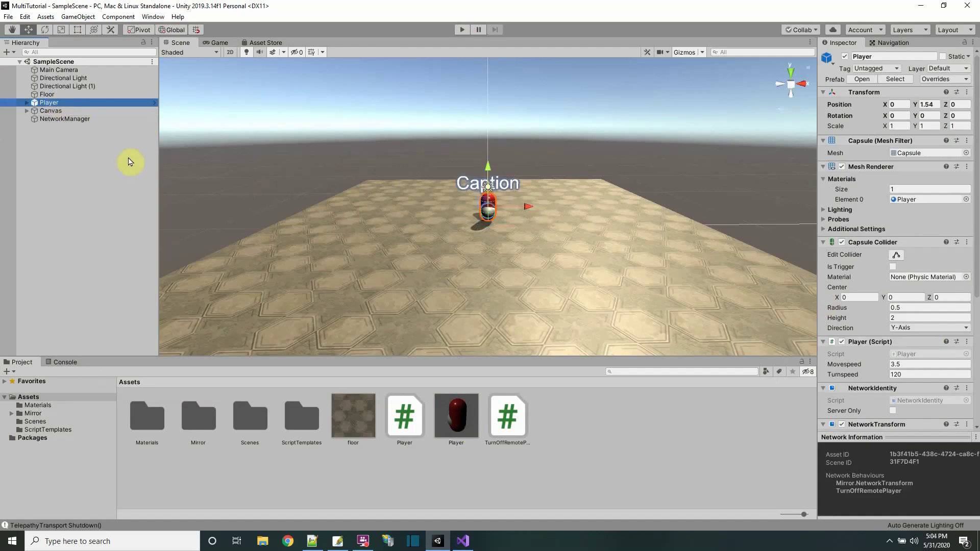
{"action": "right_click", "coordinate": [60, 106]}
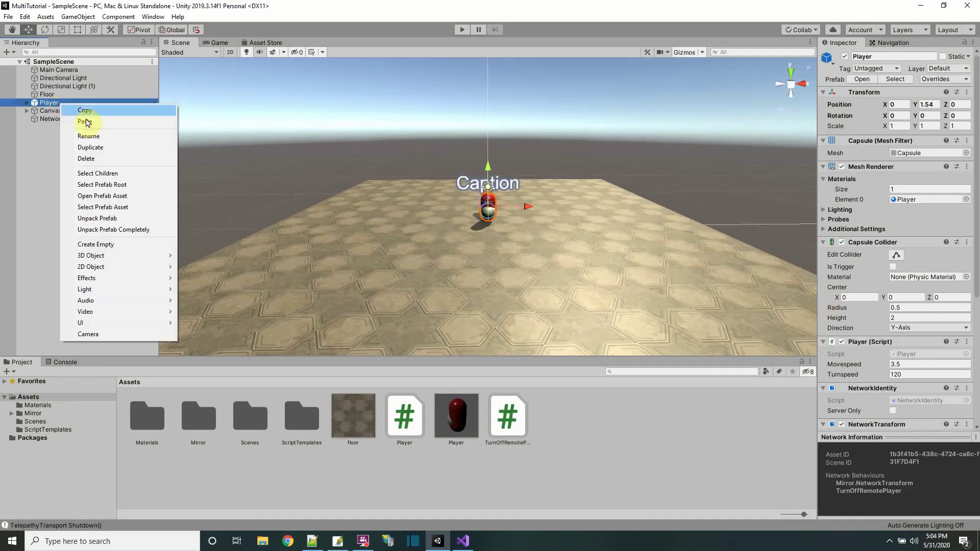
{"action": "left_click", "coordinate": [90, 159]}
{"action": "left_click", "coordinate": [8, 16]}
{"action": "left_click", "coordinate": [20, 54]}
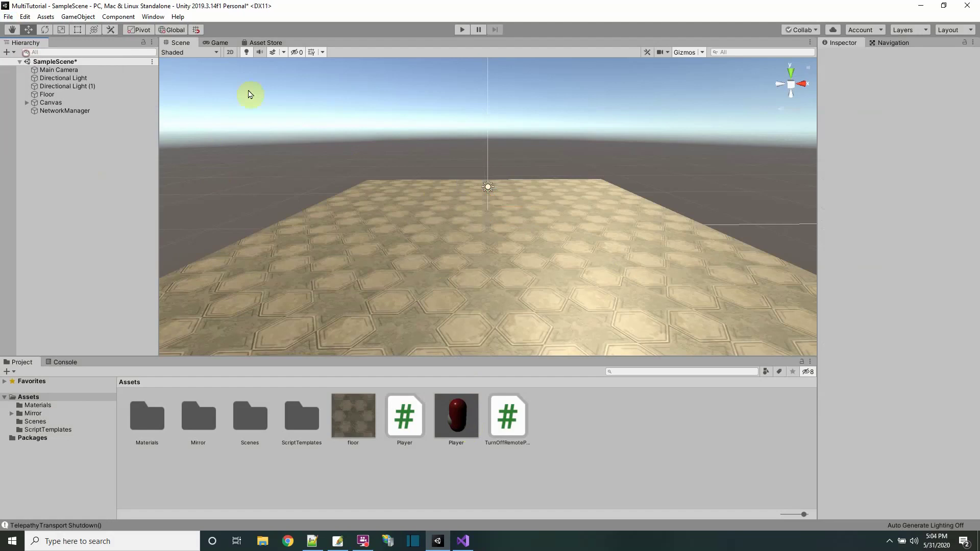
Run the game again as Host (Server + Client), move and turn the spawned player, and exit Play mode.
{"action": "left_click", "coordinate": [464, 30]}
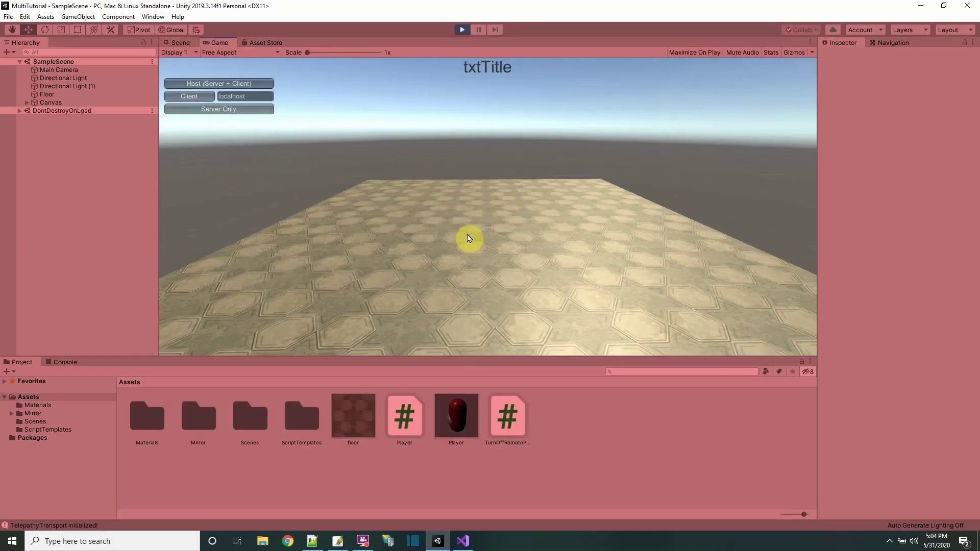
{"action": "left_click", "coordinate": [185, 84]}
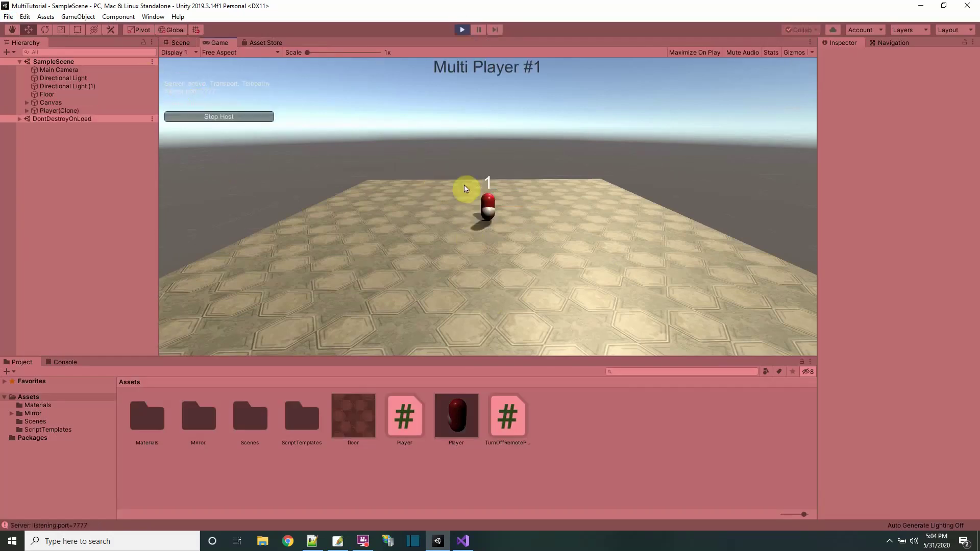
{"action": "key", "text": "w"}
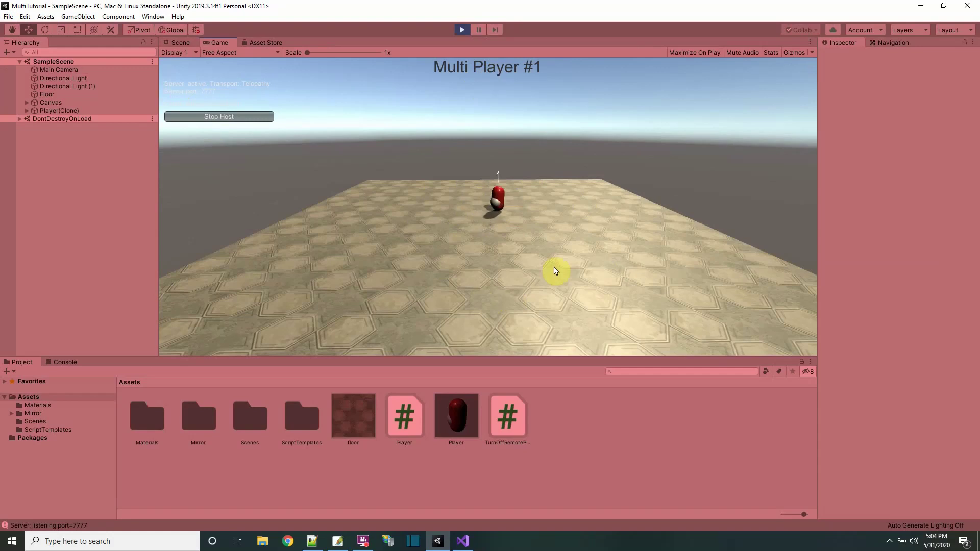
{"action": "key", "text": "d"}
{"action": "key", "text": "a"}
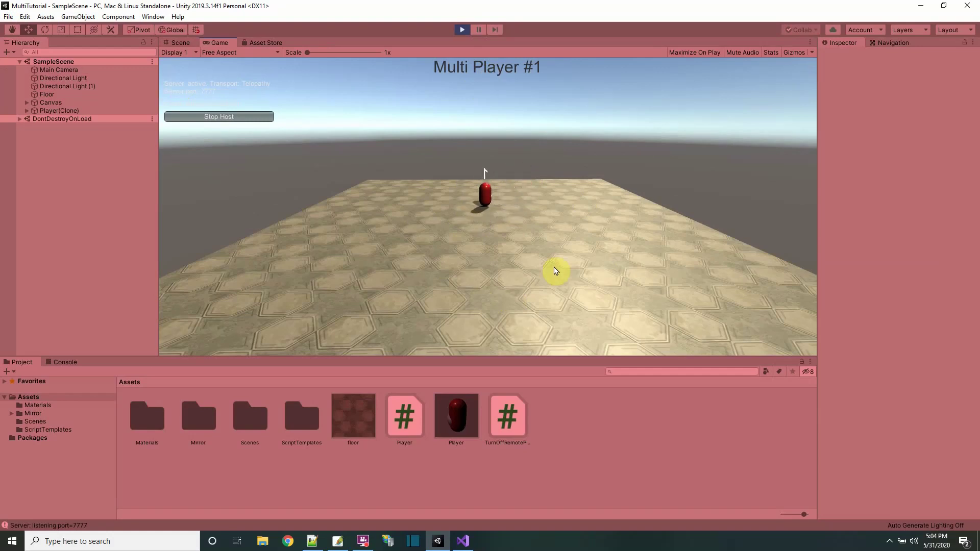
{"action": "key", "text": "a"}
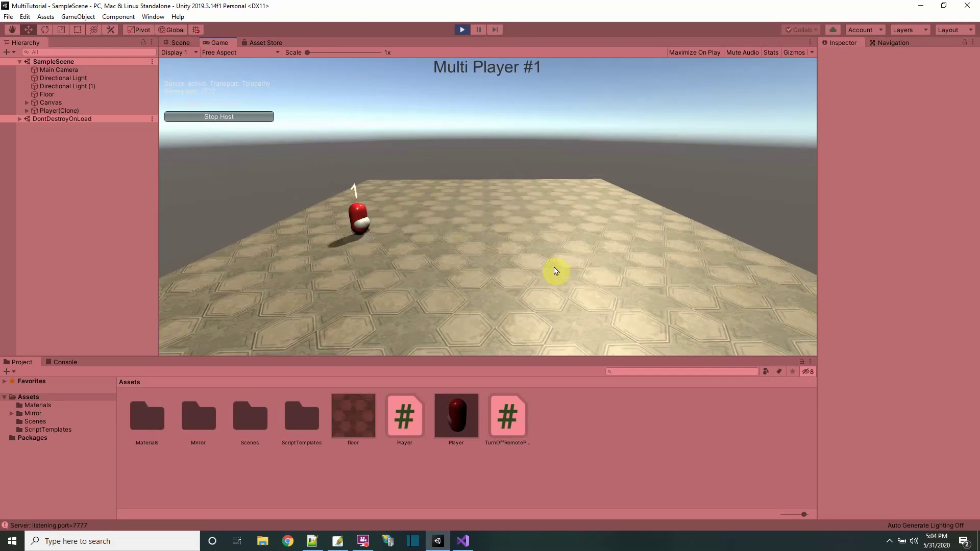
{"action": "left_click", "coordinate": [461, 30]}
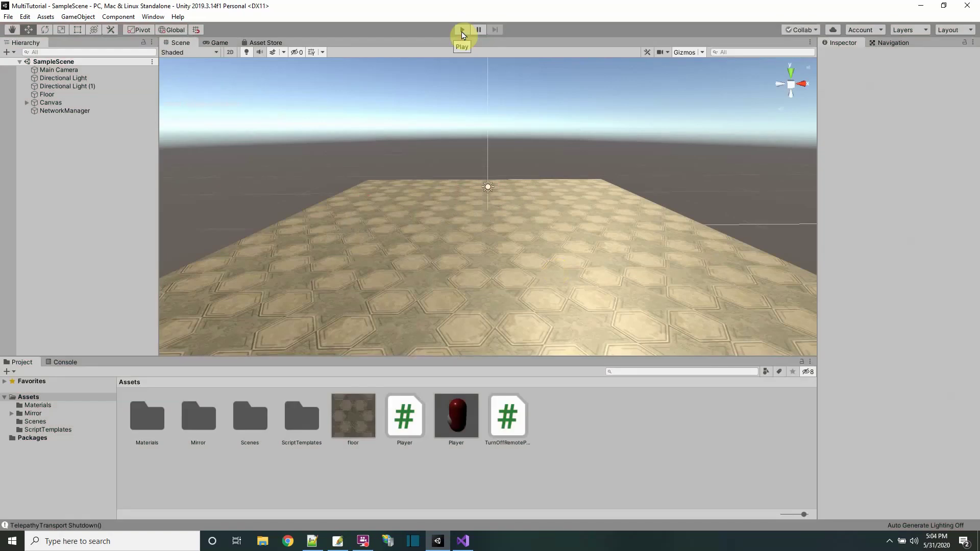
Open the Build Settings and add the open SampleScene to Scenes In Build.
{"action": "left_click", "coordinate": [8, 17]}
{"action": "left_click", "coordinate": [41, 118]}
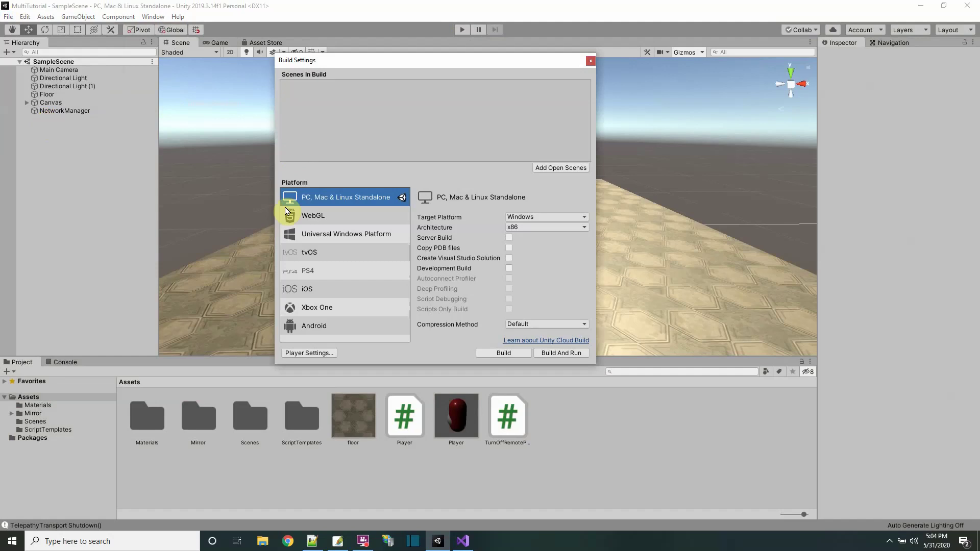
{"action": "left_click", "coordinate": [539, 169]}
Open the Player settings for the standalone build and collapse the Other Settings section.
{"action": "left_click", "coordinate": [320, 352]}
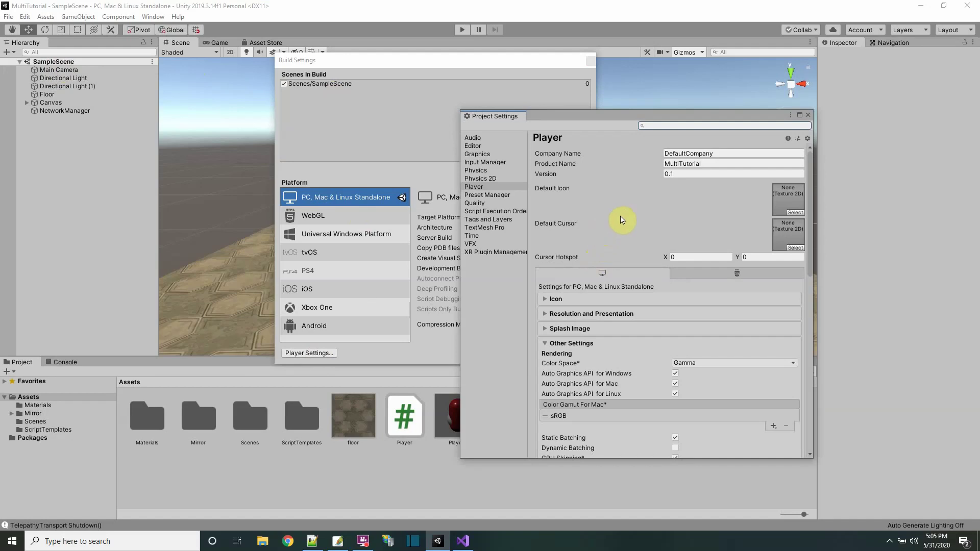
{"action": "scroll", "coordinate": [622, 219], "scroll_direction": "down", "scroll_amount": 5}
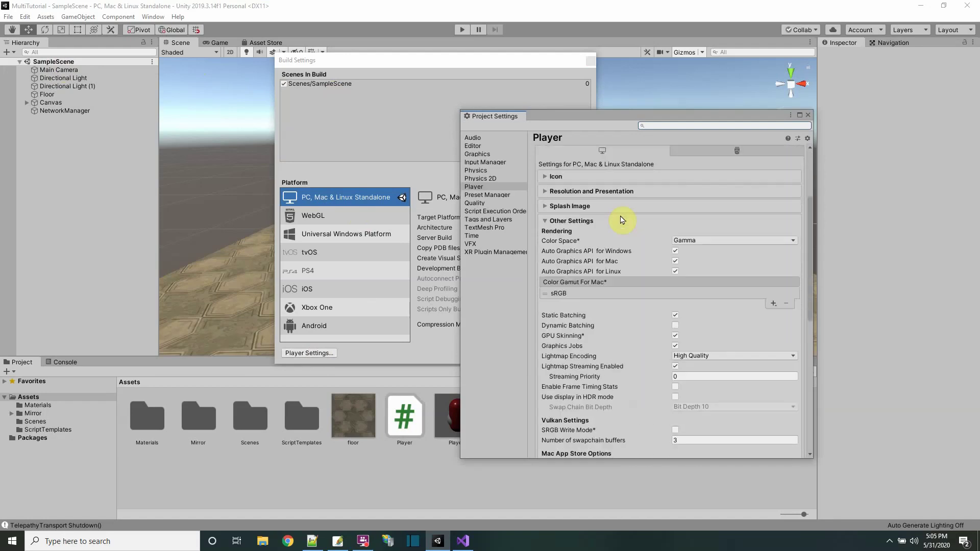
{"action": "scroll", "coordinate": [622, 220], "scroll_direction": "down", "scroll_amount": 14}
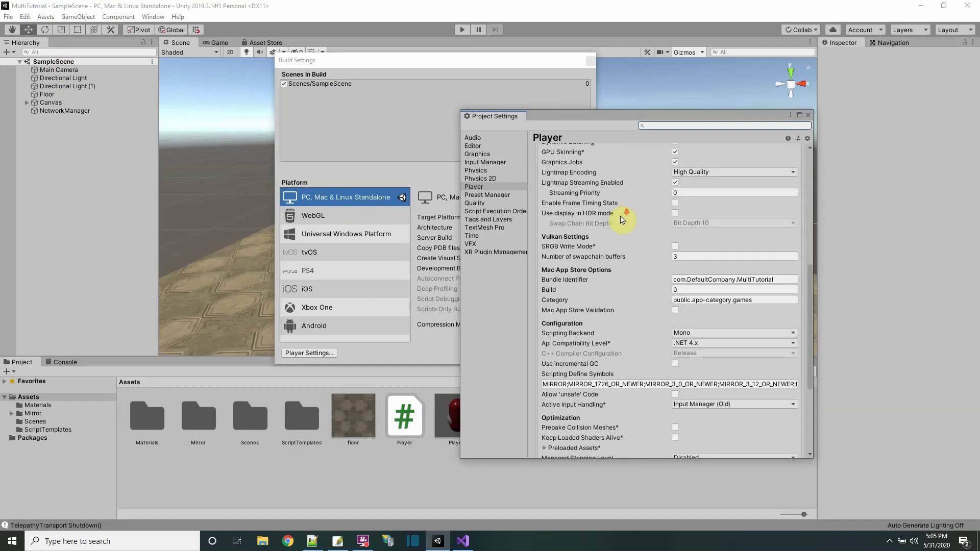
{"action": "scroll", "coordinate": [623, 220], "scroll_direction": "down", "scroll_amount": 1}
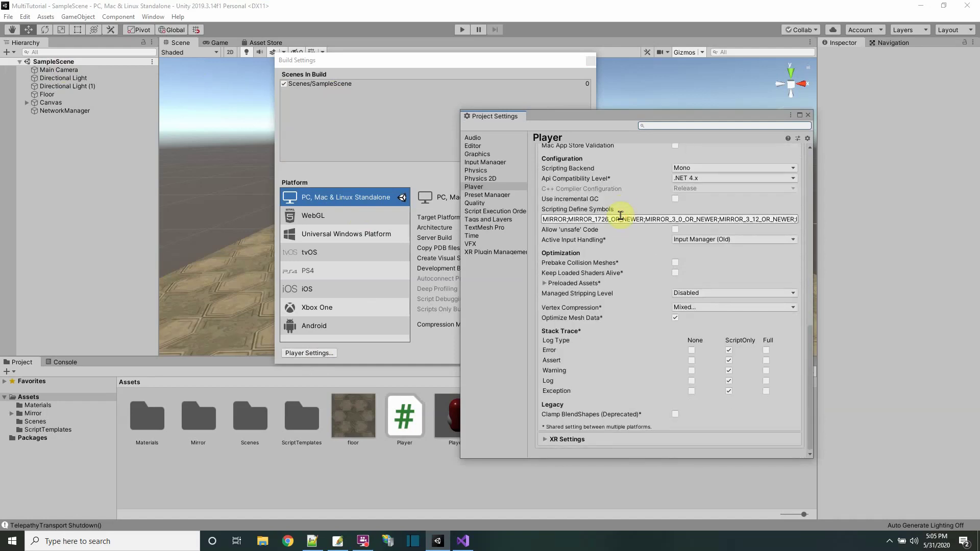
{"action": "scroll", "coordinate": [620, 216], "scroll_direction": "up", "scroll_amount": 3}
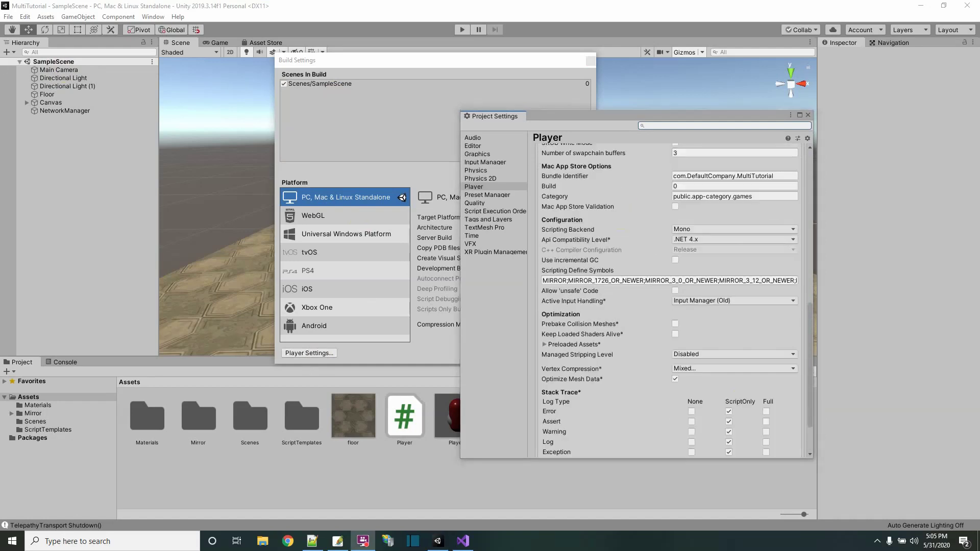
{"action": "scroll", "coordinate": [696, 322], "scroll_direction": "up", "scroll_amount": 19}
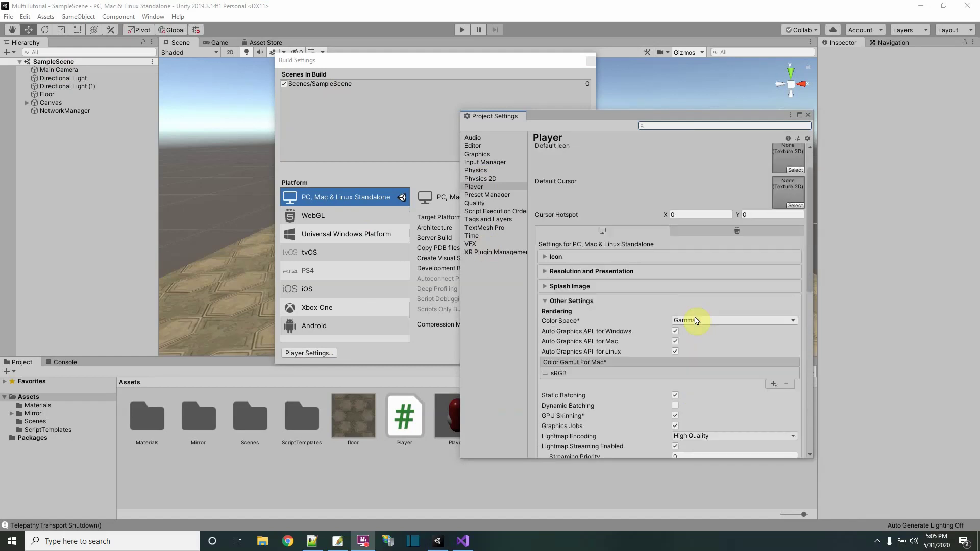
{"action": "left_click", "coordinate": [551, 301]}
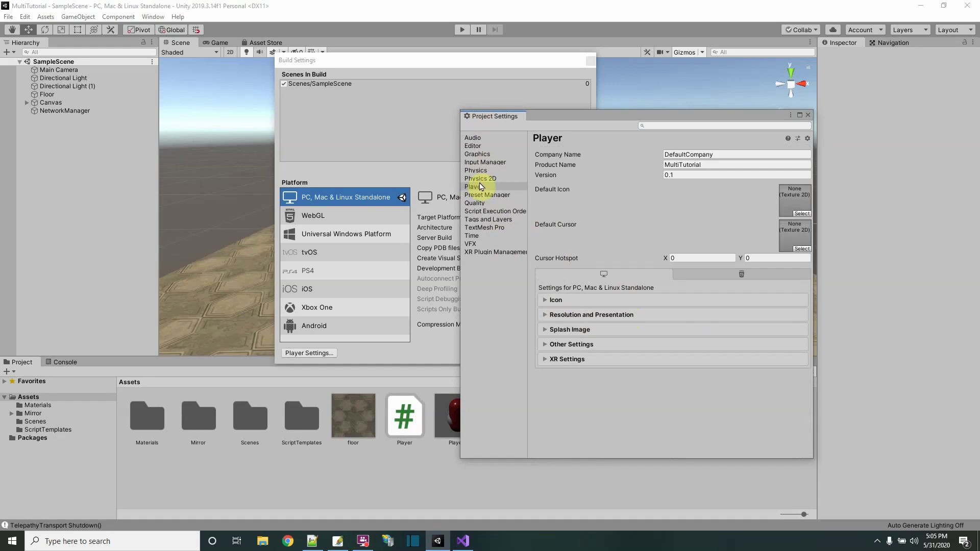
Set the Fullscreen Mode to Windowed under Resolution and Presentation.
{"action": "left_click", "coordinate": [581, 314]}
{"action": "scroll", "coordinate": [587, 316], "scroll_direction": "down", "scroll_amount": 3}
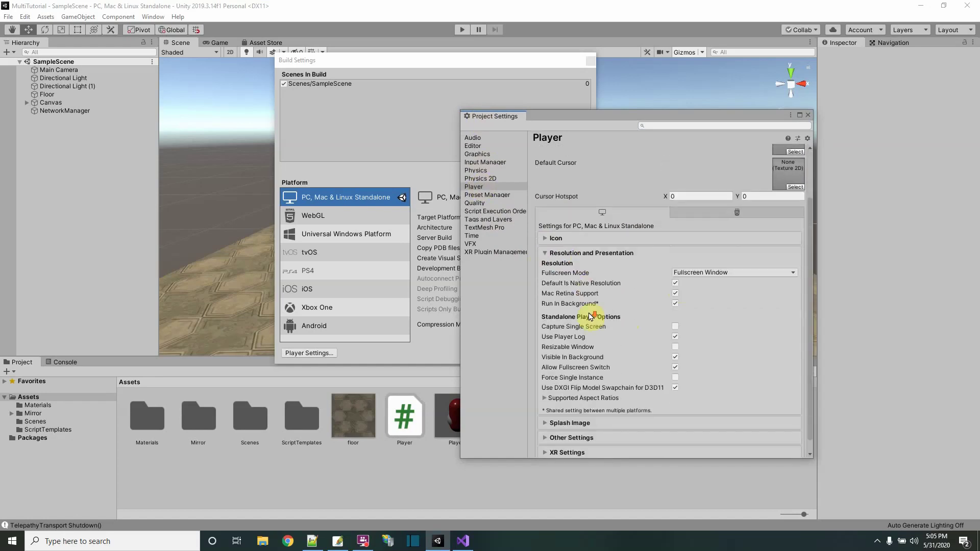
{"action": "left_click", "coordinate": [688, 273]}
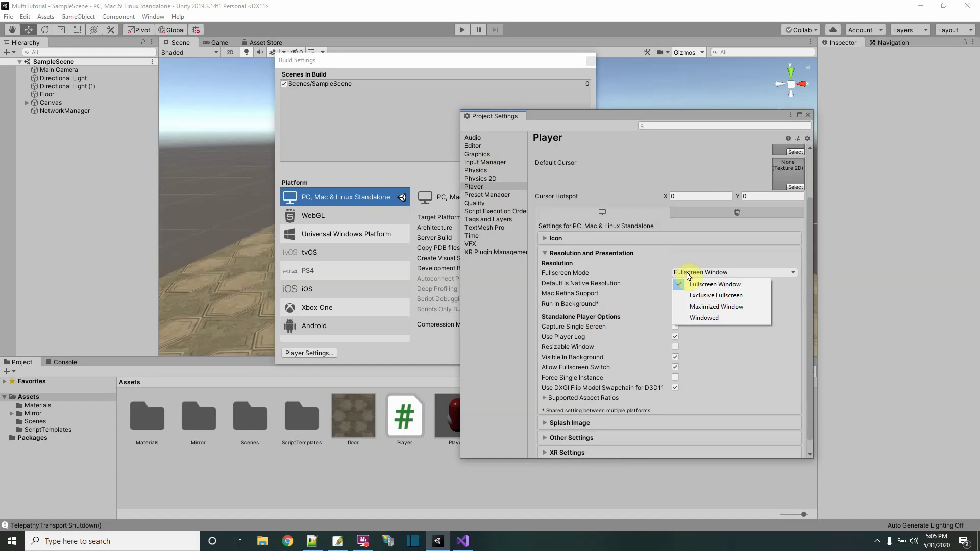
{"action": "left_click", "coordinate": [712, 322]}
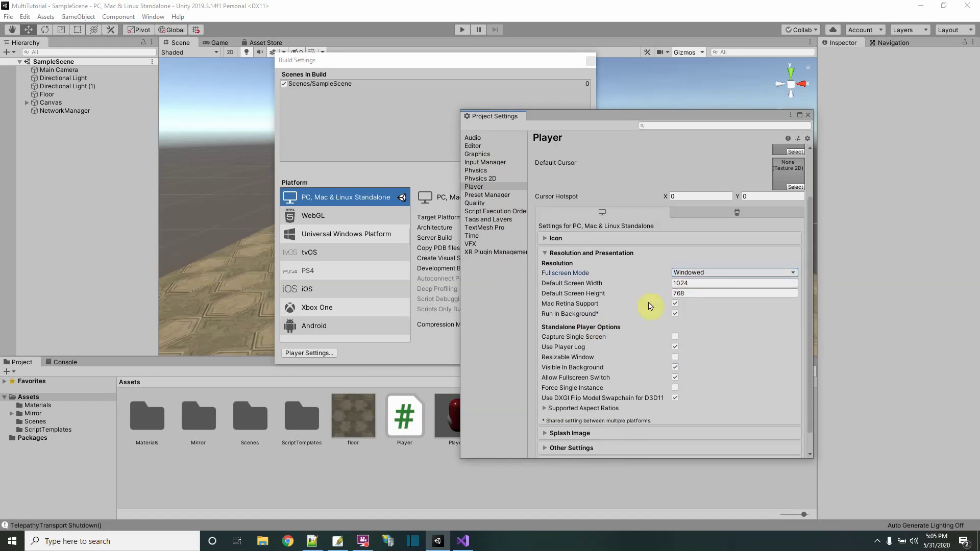
Set the default screen size to 800 by 600, enable Resizable Window, and close the Project Settings.
{"action": "left_click", "coordinate": [686, 282]}
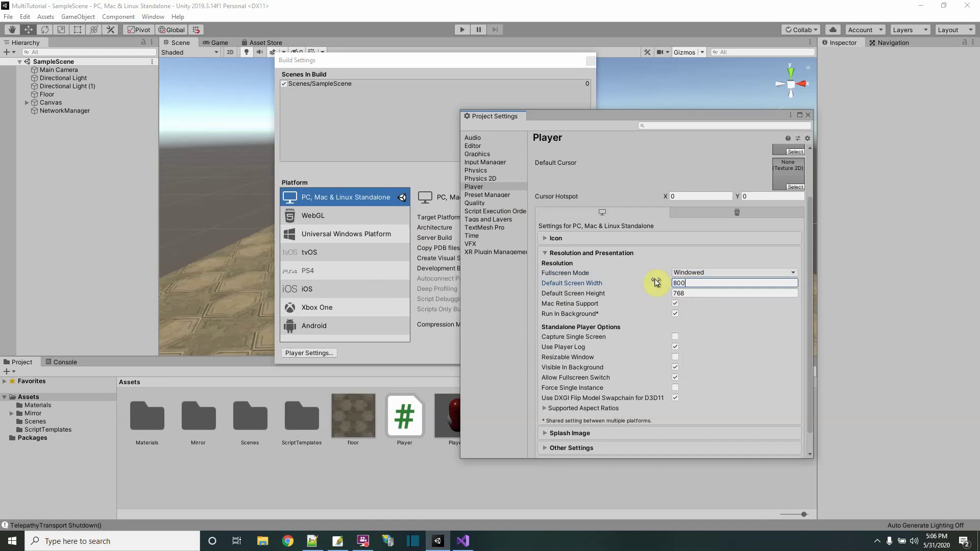
{"action": "key", "text": "Tab"}
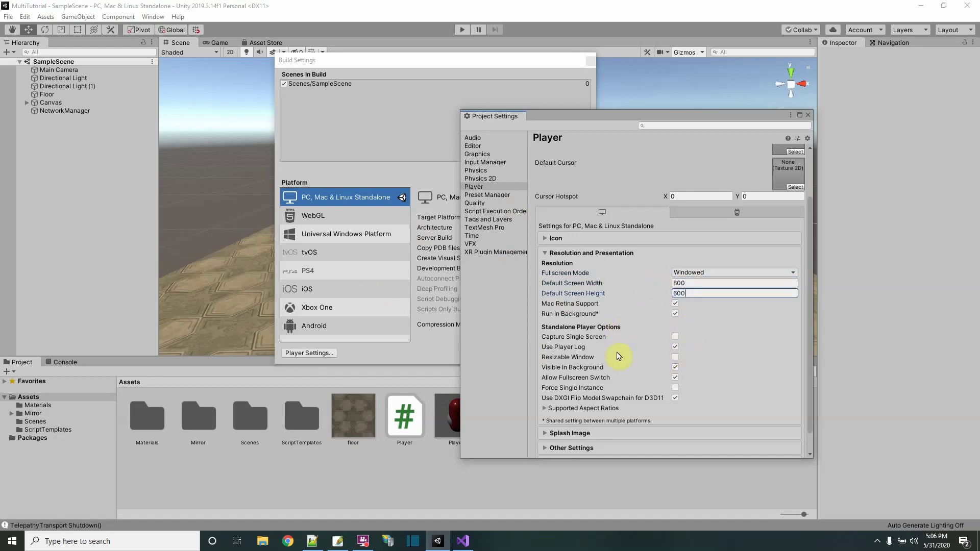
{"action": "left_click", "coordinate": [676, 357]}
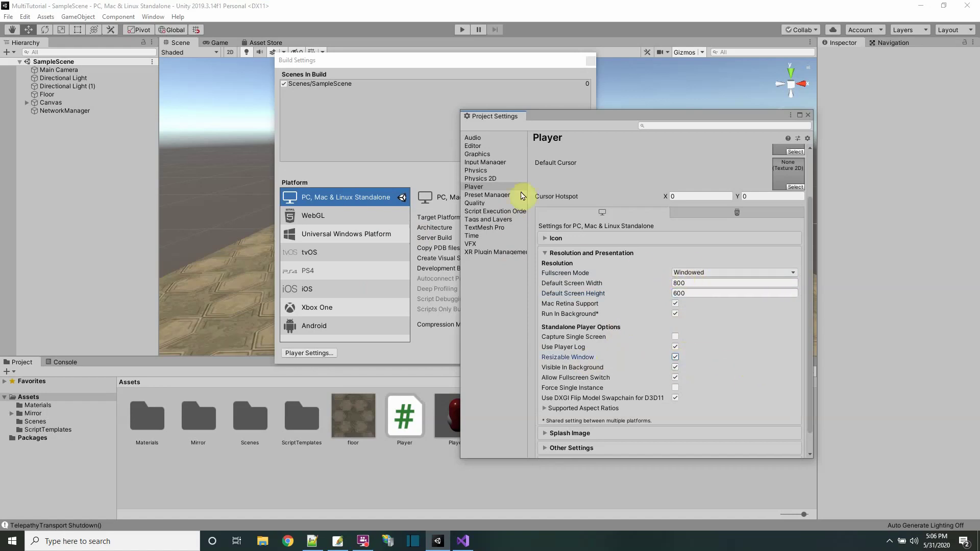
{"action": "scroll", "coordinate": [738, 271], "scroll_direction": "up", "scroll_amount": 2}
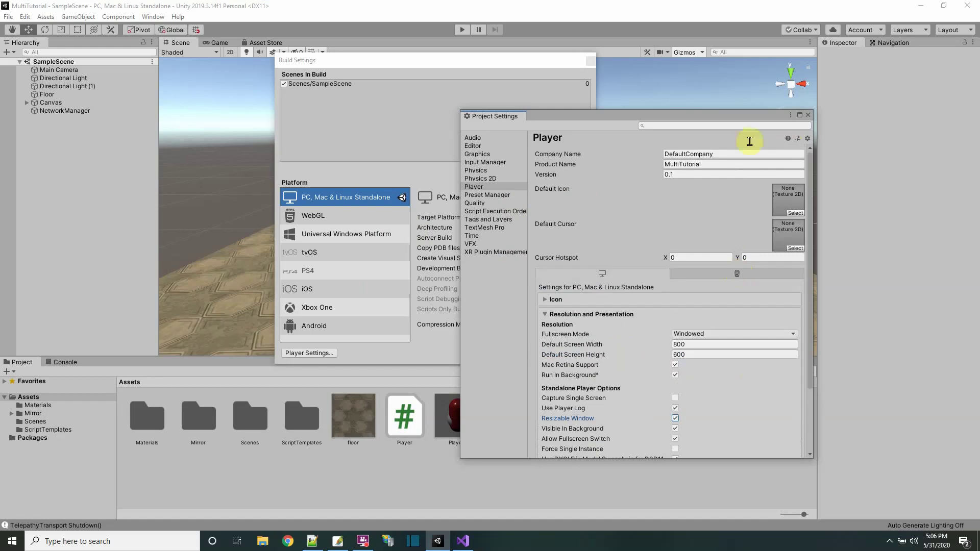
{"action": "left_click", "coordinate": [809, 117]}
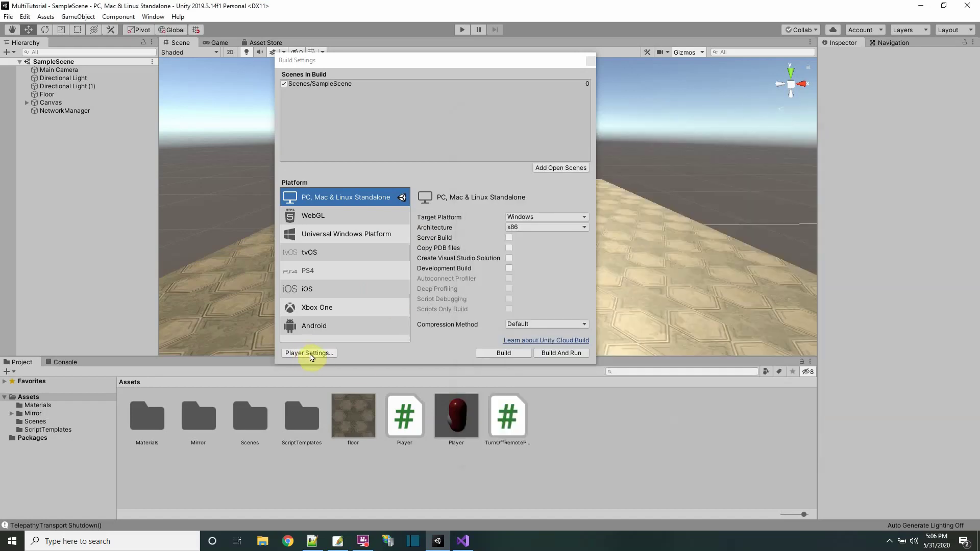
Build and run the game in a new folder named Build inside the MultiTutorial project folder.
{"action": "left_click", "coordinate": [561, 353]}
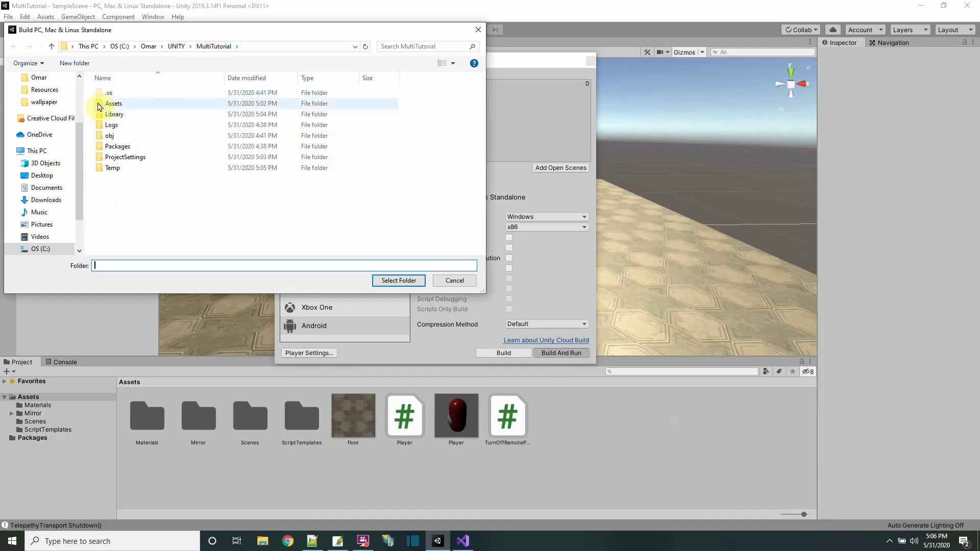
{"action": "left_click", "coordinate": [66, 64]}
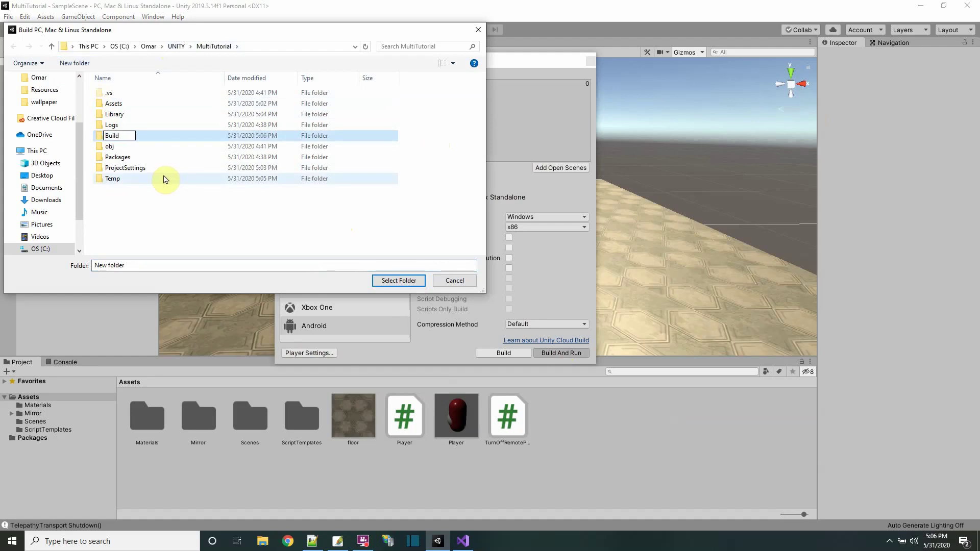
{"action": "key", "text": "Return"}
{"action": "double_click", "coordinate": [120, 115]}
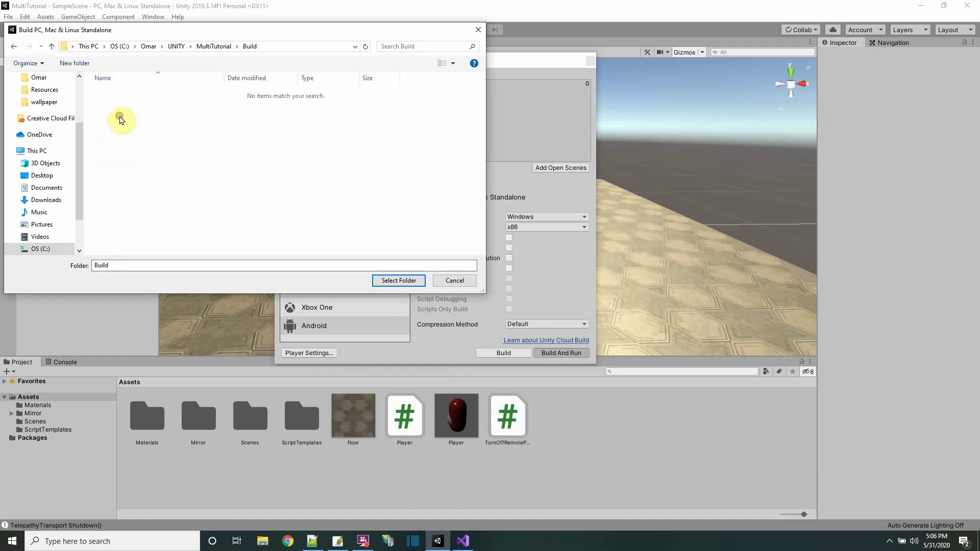
{"action": "left_click", "coordinate": [393, 280]}
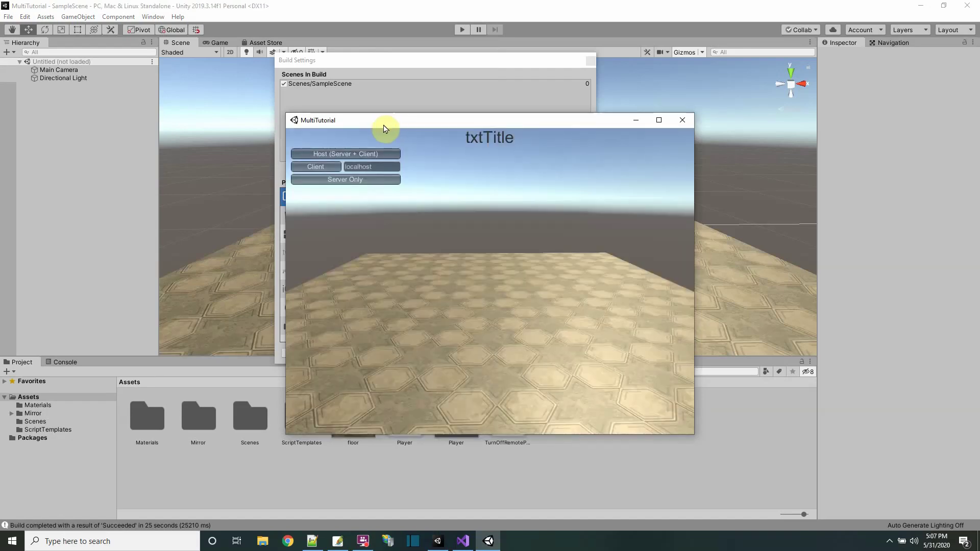
Minimize the Unity editor and move the running game window to the upper-left area of the desktop.
{"action": "left_click_drag", "start_coordinate": [431, 123], "coordinate": [292, 53]}
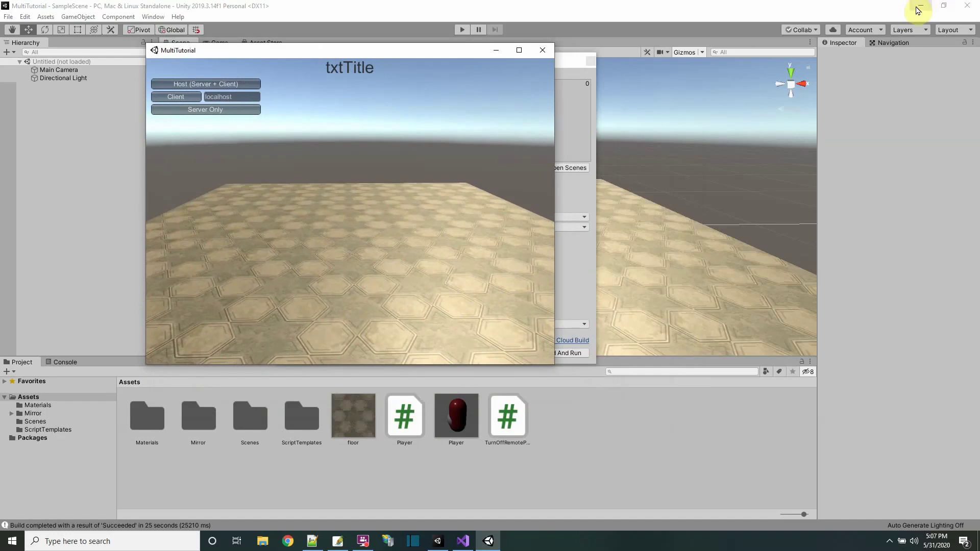
{"action": "left_click", "coordinate": [918, 6]}
{"action": "left_click_drag", "start_coordinate": [350, 48], "coordinate": [290, 15]}
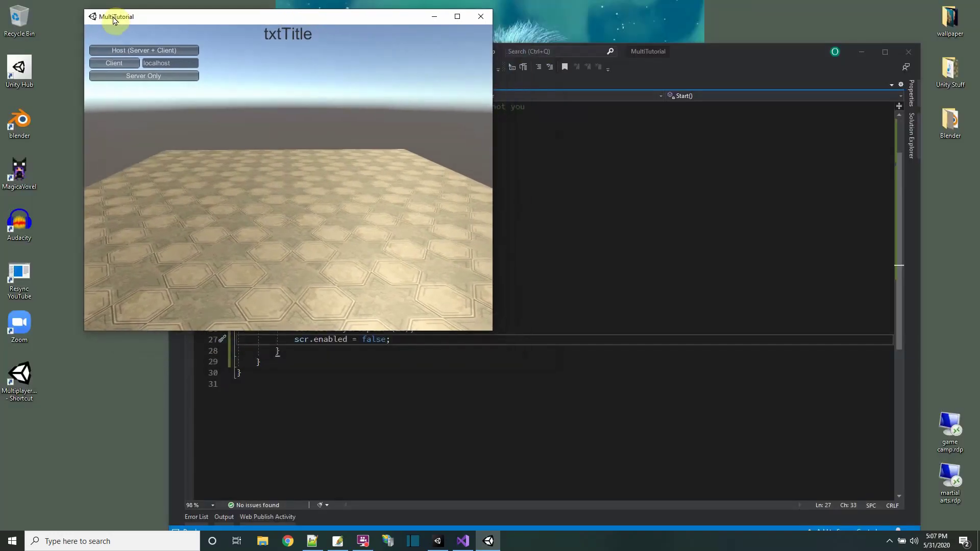
Start the built game as Host (Server + Client), allow multitutorial.exe through the firewall, and move the spawned player.
{"action": "left_click", "coordinate": [121, 50]}
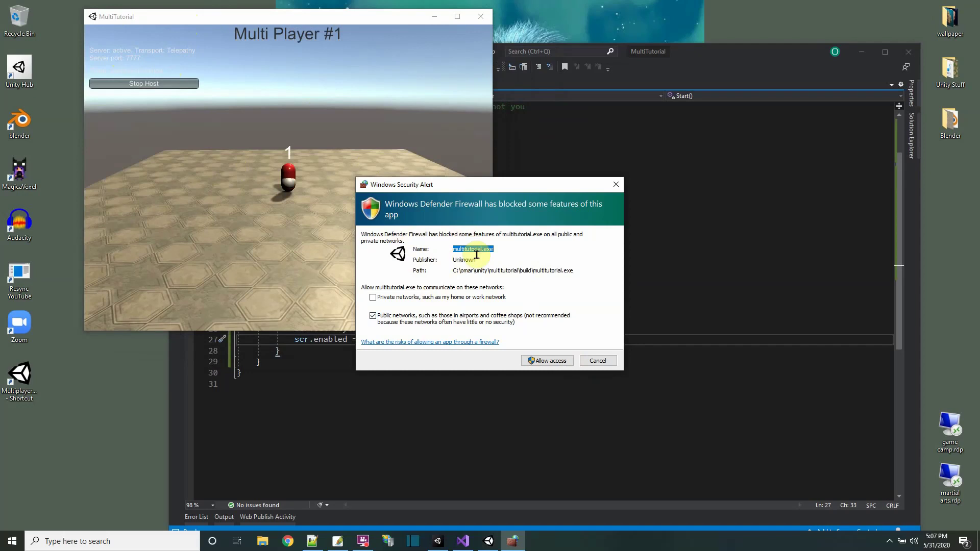
{"action": "left_click", "coordinate": [542, 361]}
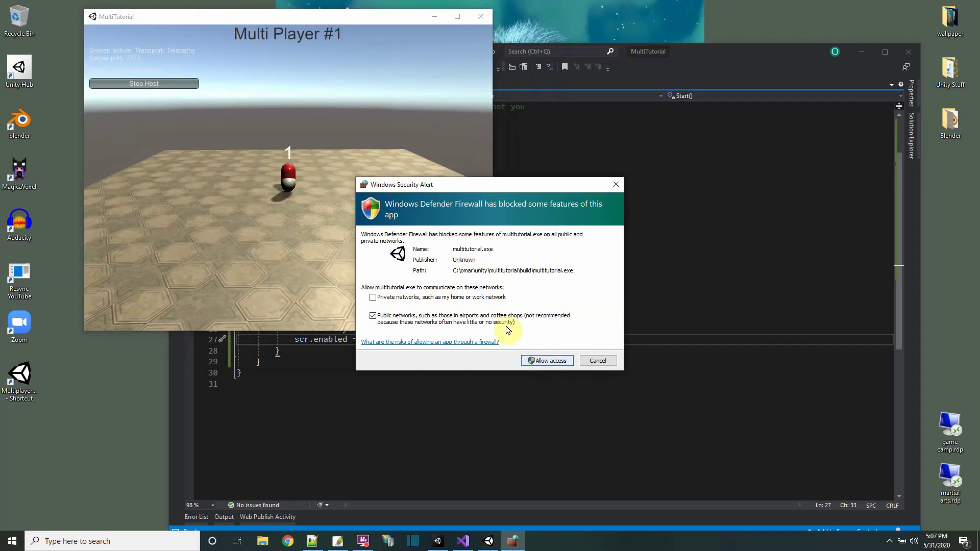
{"action": "key", "text": "d"}
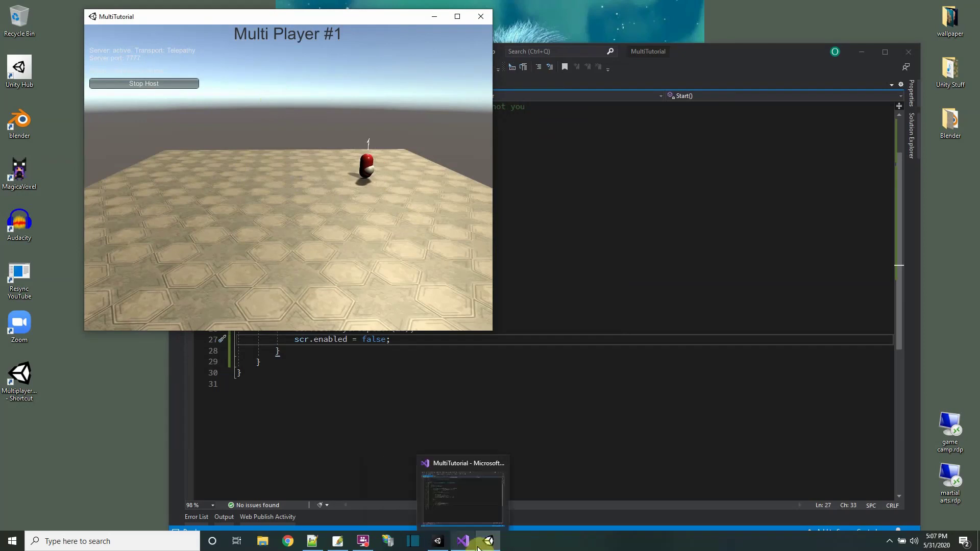
Return to the Unity editor, close the Build Settings, and show the project's Assets folder in File Explorer.
{"action": "left_click", "coordinate": [437, 541]}
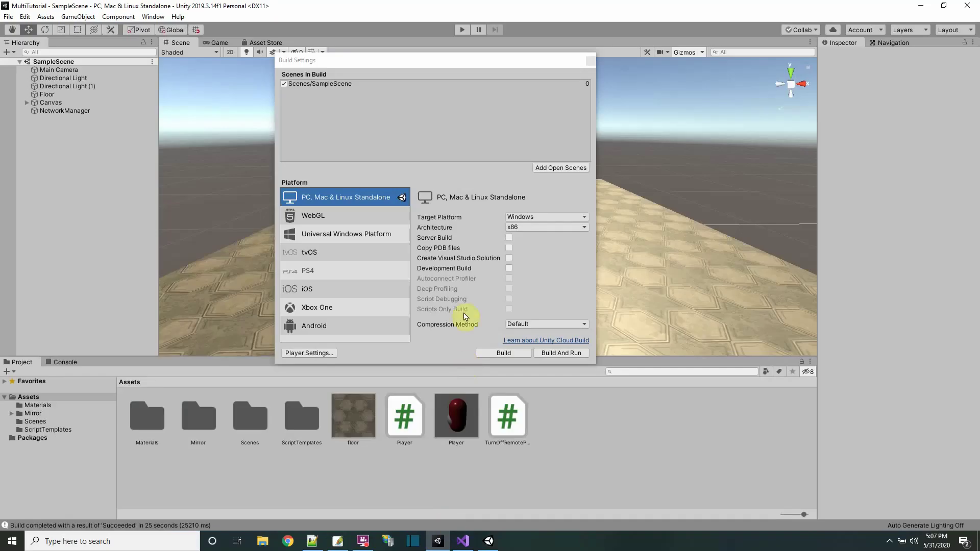
{"action": "left_click", "coordinate": [591, 61]}
{"action": "right_click", "coordinate": [251, 466]}
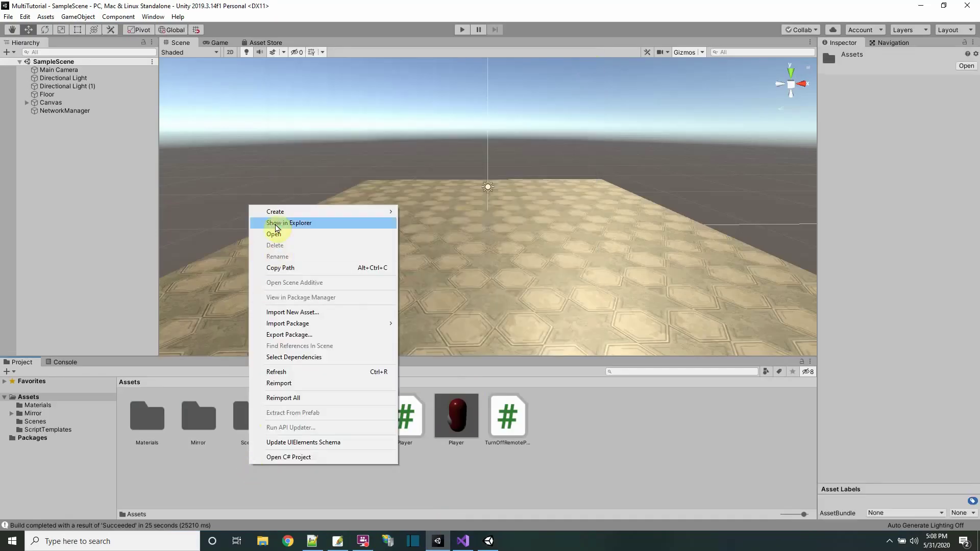
{"action": "left_click", "coordinate": [274, 224]}
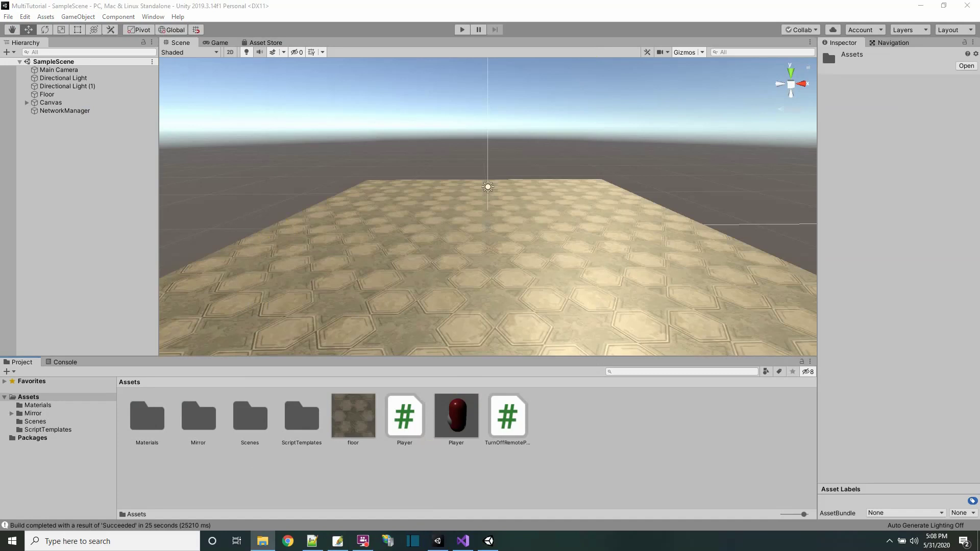
Create a desktop shortcut to MultiTutorial.exe from the project's Build folder and close File Explorer.
{"action": "double_click", "coordinate": [385, 264]}
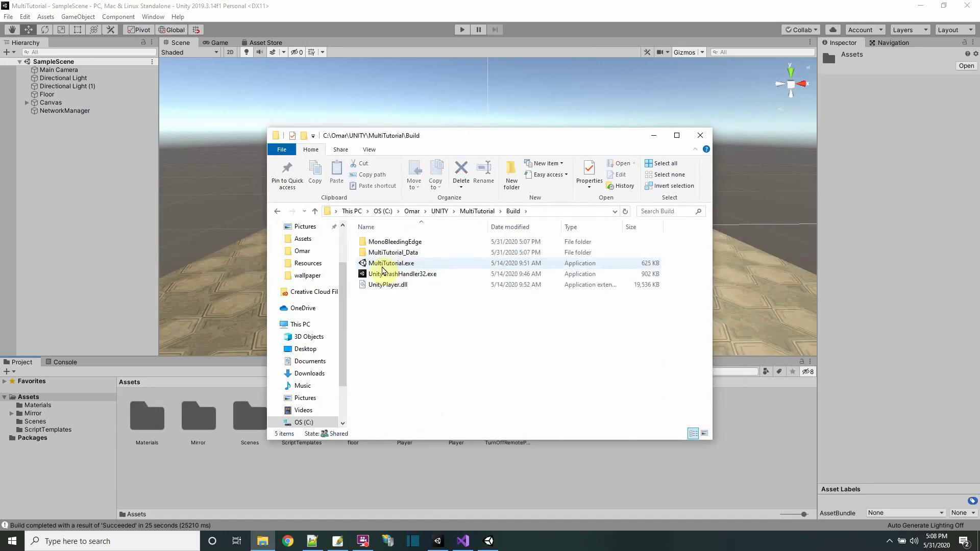
{"action": "left_click", "coordinate": [384, 266]}
{"action": "right_click", "coordinate": [383, 265]}
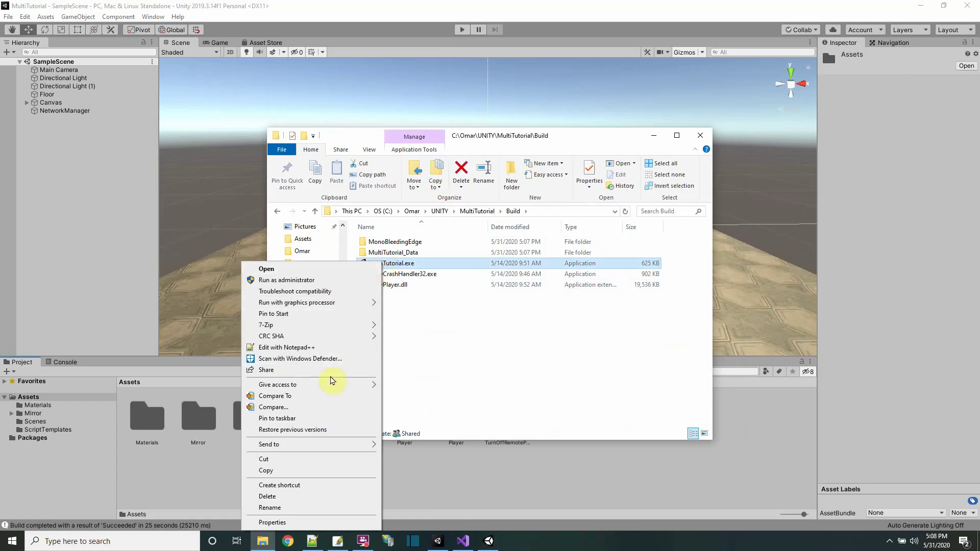
{"action": "mouse_move", "coordinate": [308, 445]}
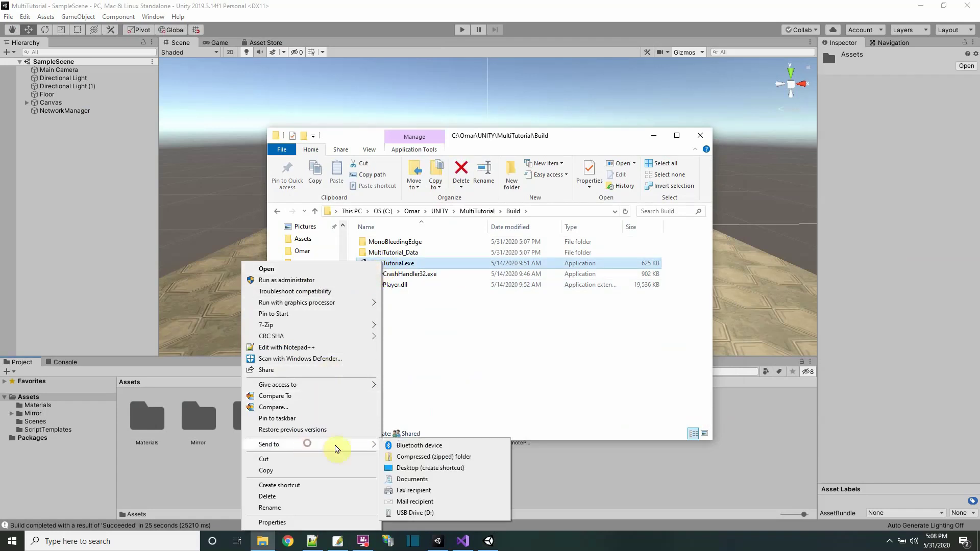
{"action": "left_click", "coordinate": [428, 468]}
{"action": "left_click", "coordinate": [699, 135]}
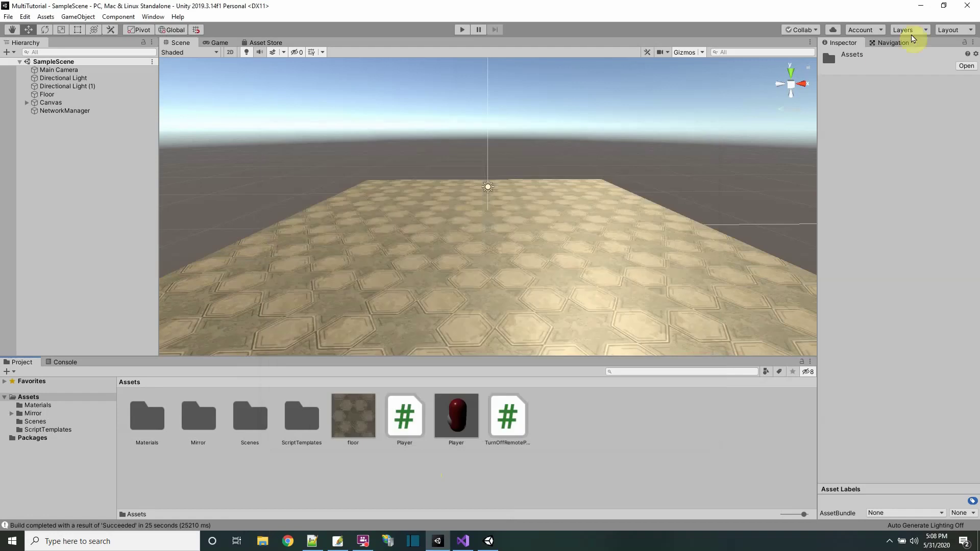
Launch a second copy of the game from the MultiTutorial desktop shortcut beside the host window and connect it as a client to localhost.
{"action": "left_click", "coordinate": [920, 6]}
{"action": "left_click", "coordinate": [864, 52]}
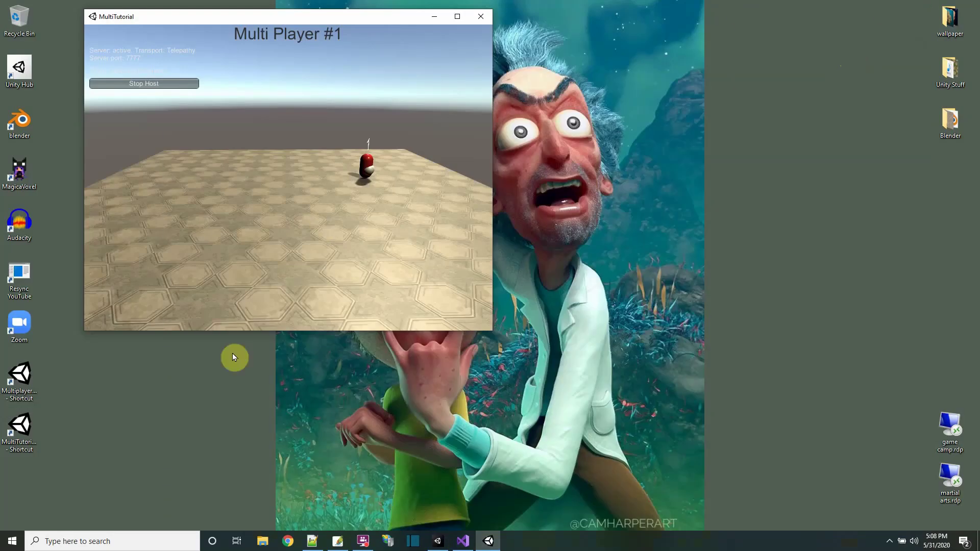
{"action": "double_click", "coordinate": [19, 427]}
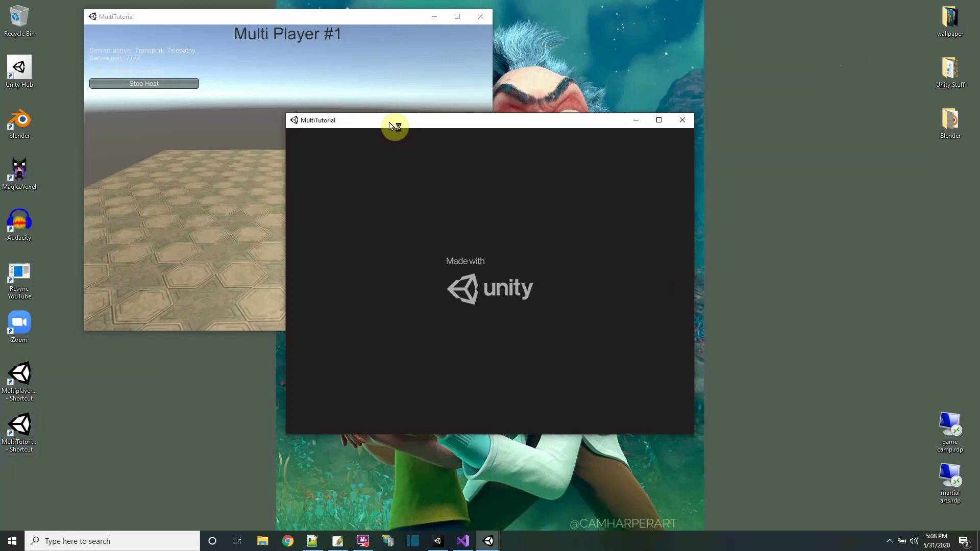
{"action": "left_click_drag", "start_coordinate": [394, 127], "coordinate": [599, 41]}
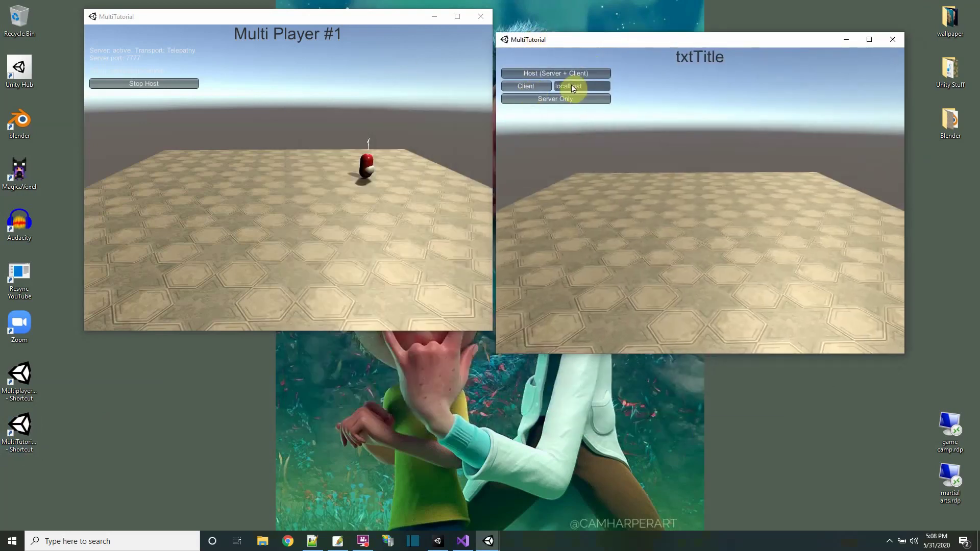
{"action": "left_click", "coordinate": [526, 86]}
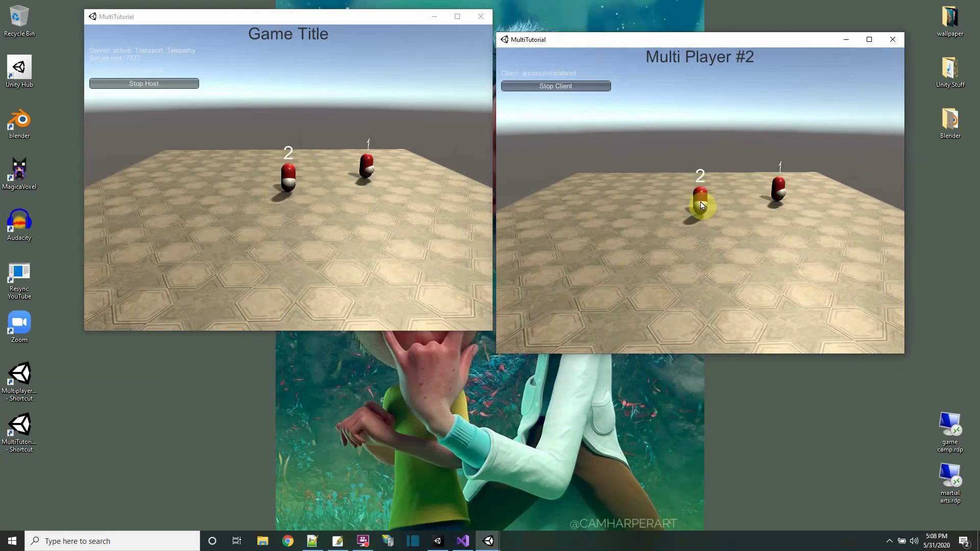
Move and turn player 2 around the floor in the client window to test movement across both game windows.
{"action": "key", "text": "d"}
{"action": "key", "text": "w"}
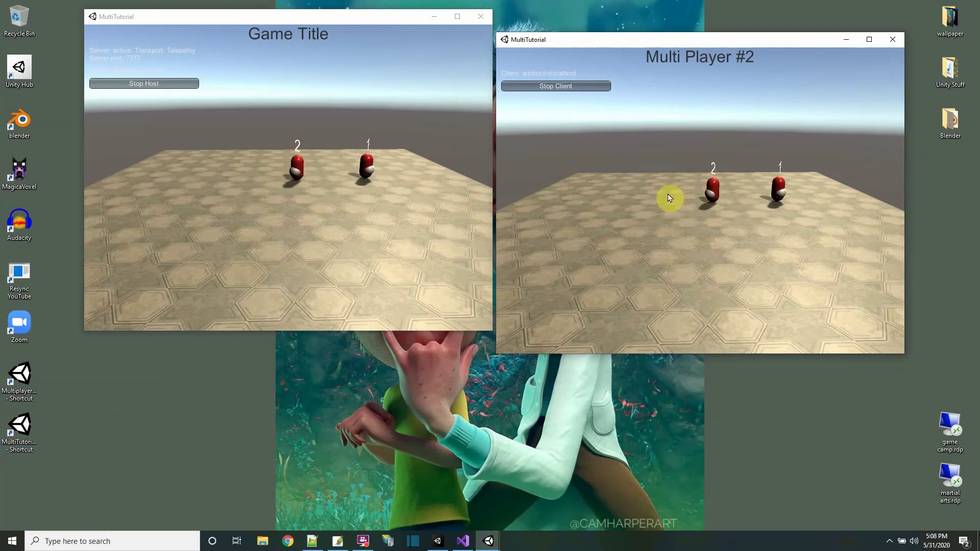
{"action": "key", "text": "a"}
{"action": "key", "text": "w"}
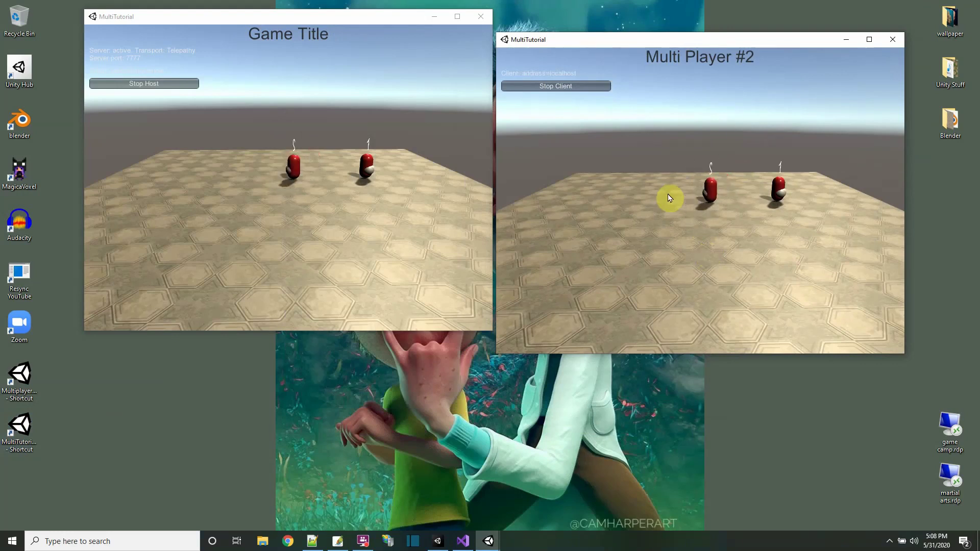
{"action": "key", "text": "d"}
{"action": "key", "text": "w"}
{"action": "key", "text": "a"}
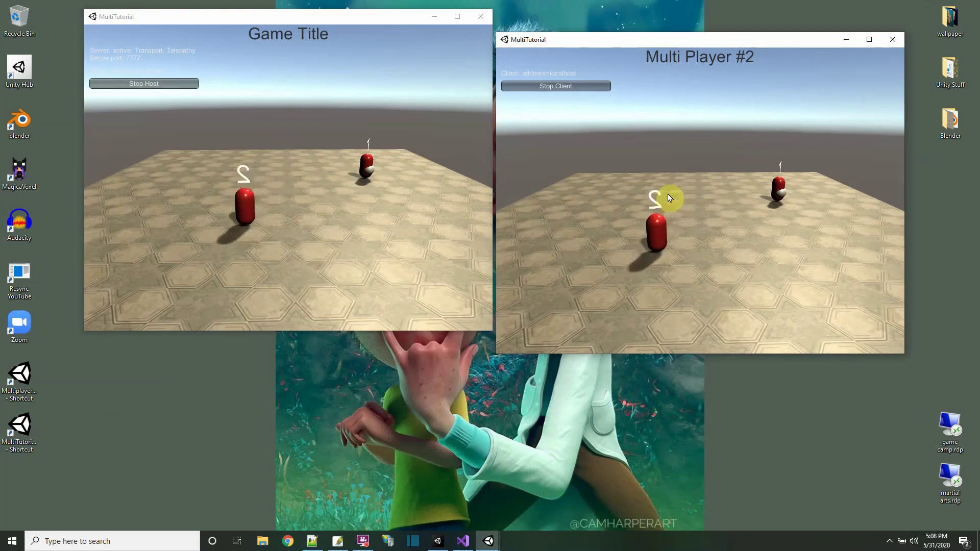
{"action": "key", "text": "a"}
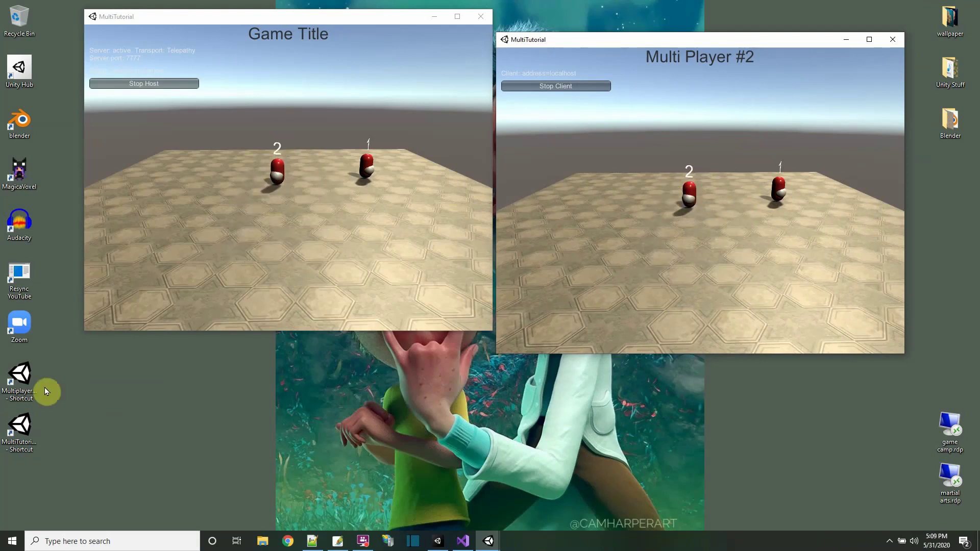
Launch a third copy of the game from the MultiTutorial desktop shortcut, connect it as a client to localhost, and move player 3.
{"action": "double_click", "coordinate": [18, 426]}
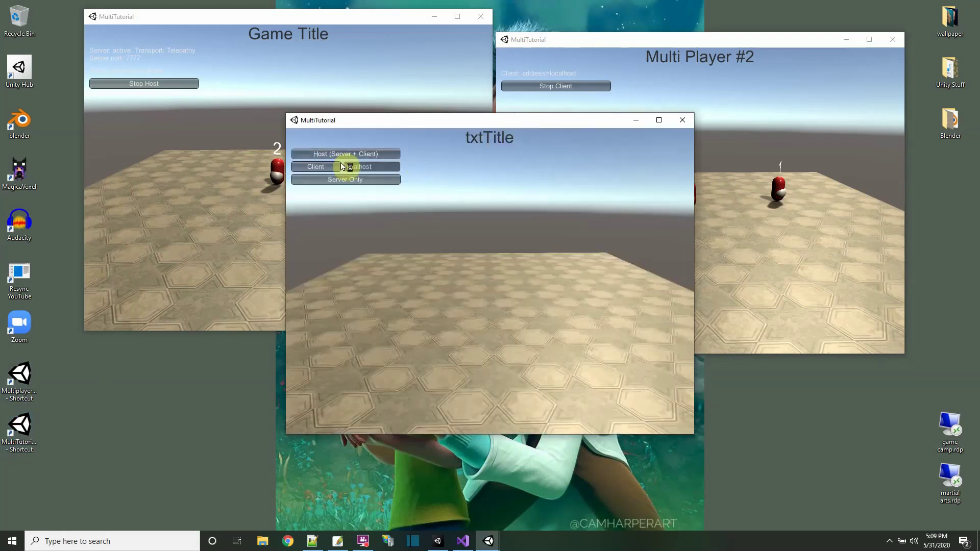
{"action": "left_click", "coordinate": [319, 166]}
{"action": "left_click", "coordinate": [519, 409]}
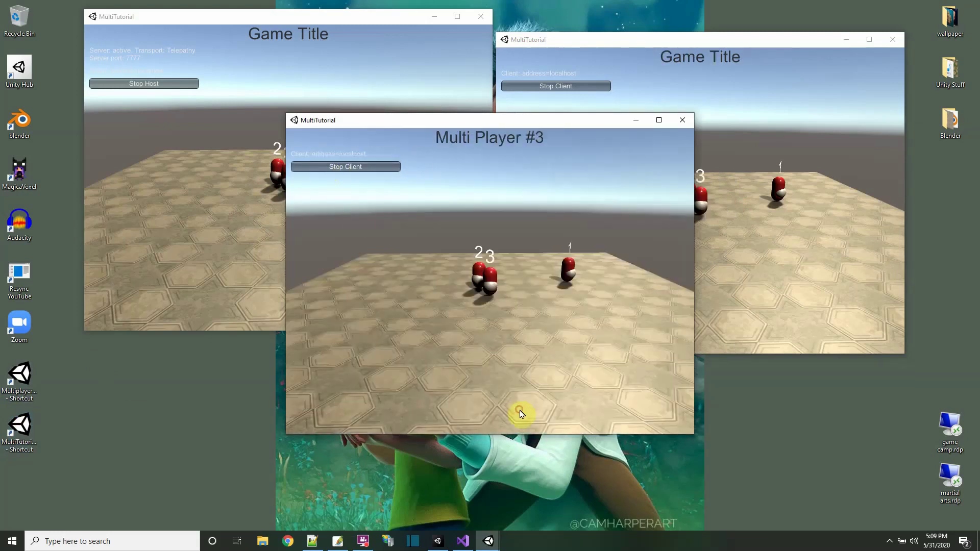
{"action": "key", "text": "w"}
{"action": "key", "text": "d"}
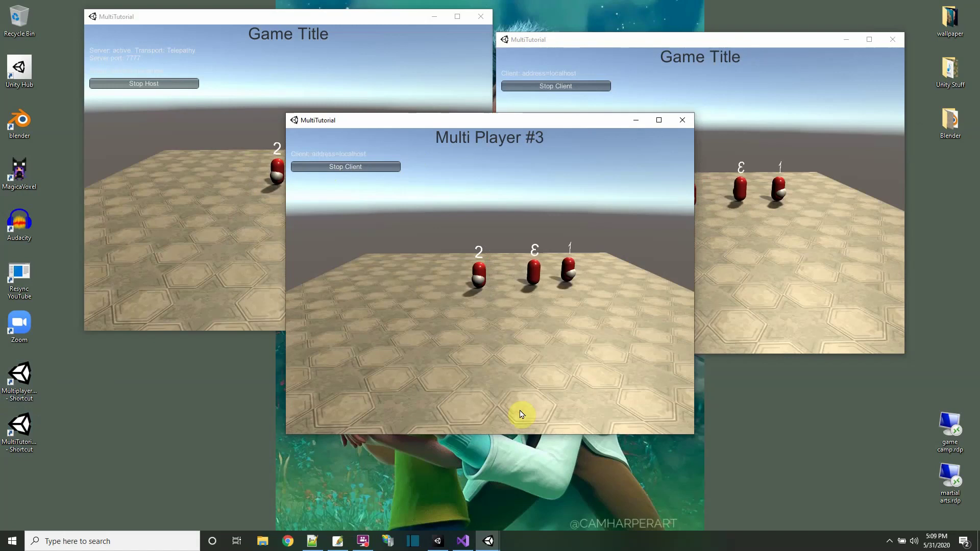
{"action": "key", "text": "d"}
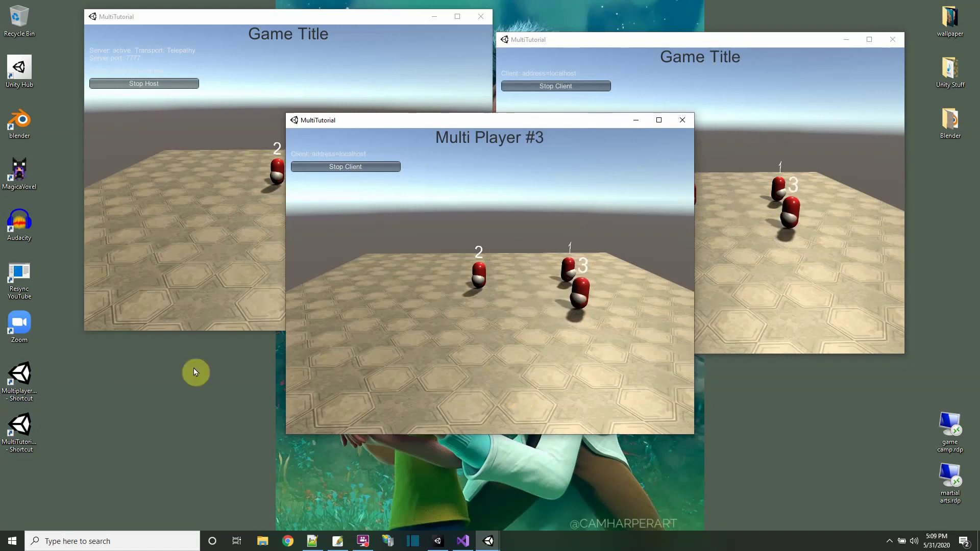
Launch a fourth copy of the game, shift its window off the third one, and connect it as a client to localhost.
{"action": "double_click", "coordinate": [27, 427]}
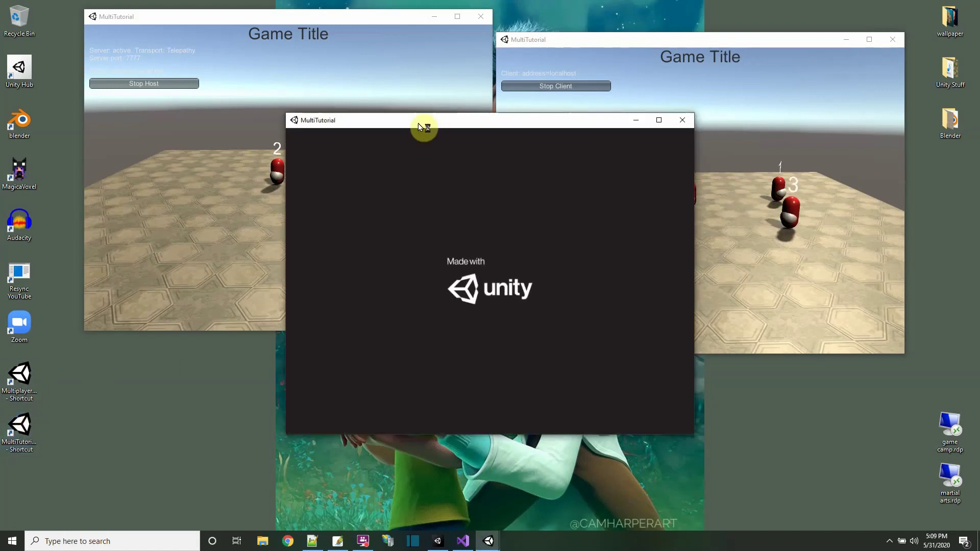
{"action": "left_click_drag", "start_coordinate": [438, 125], "coordinate": [574, 131]}
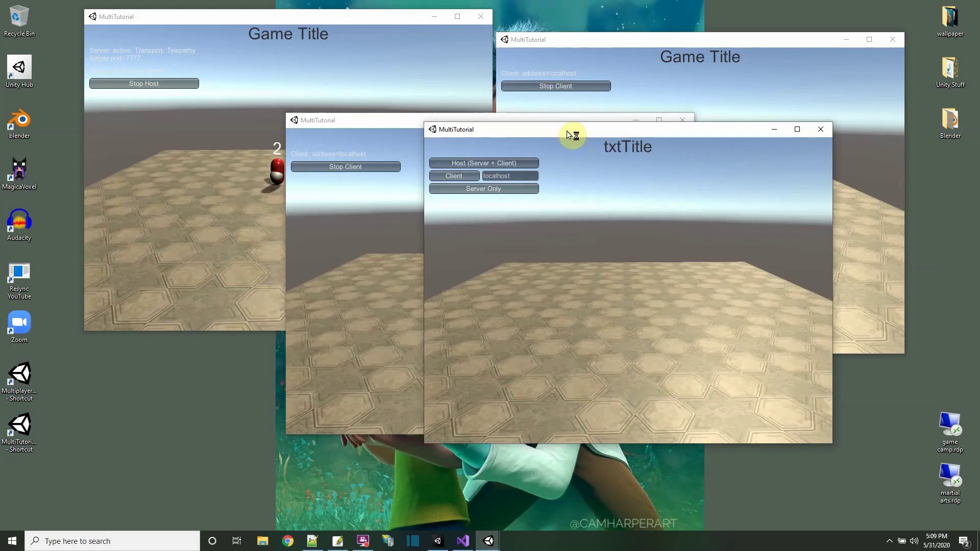
{"action": "left_click", "coordinate": [465, 179]}
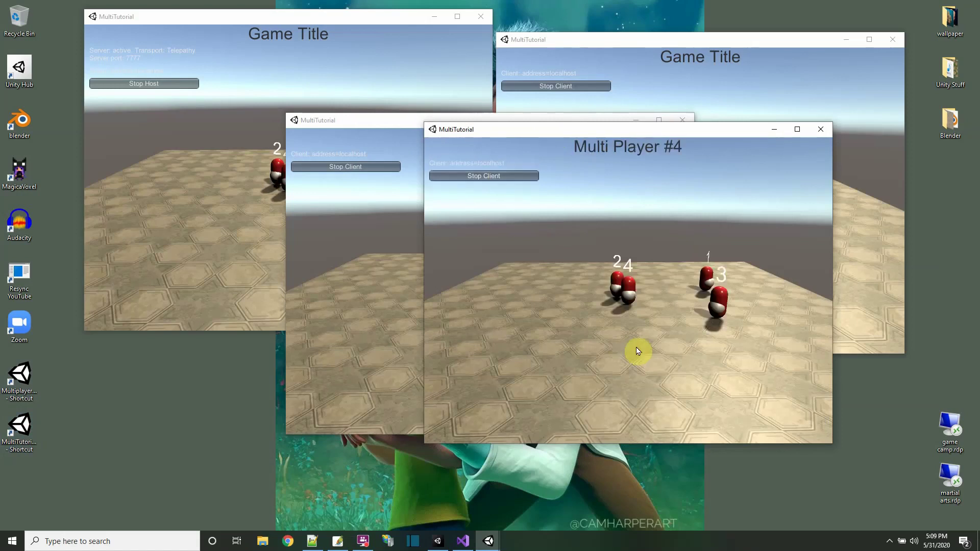
Launch a fifth copy of the game from the MultiTutorial desktop shortcut and place its window clear of the fourth client.
{"action": "left_click", "coordinate": [22, 433]}
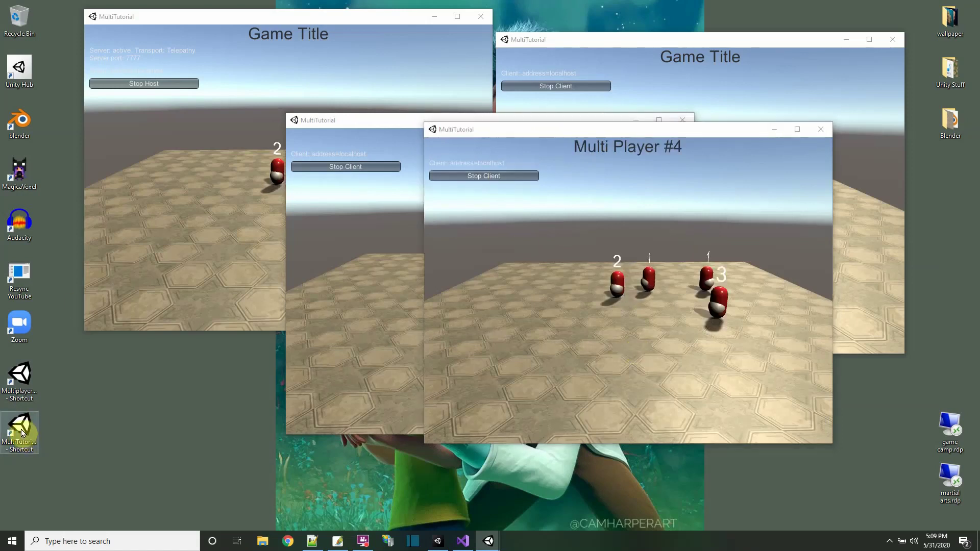
{"action": "double_click", "coordinate": [22, 433]}
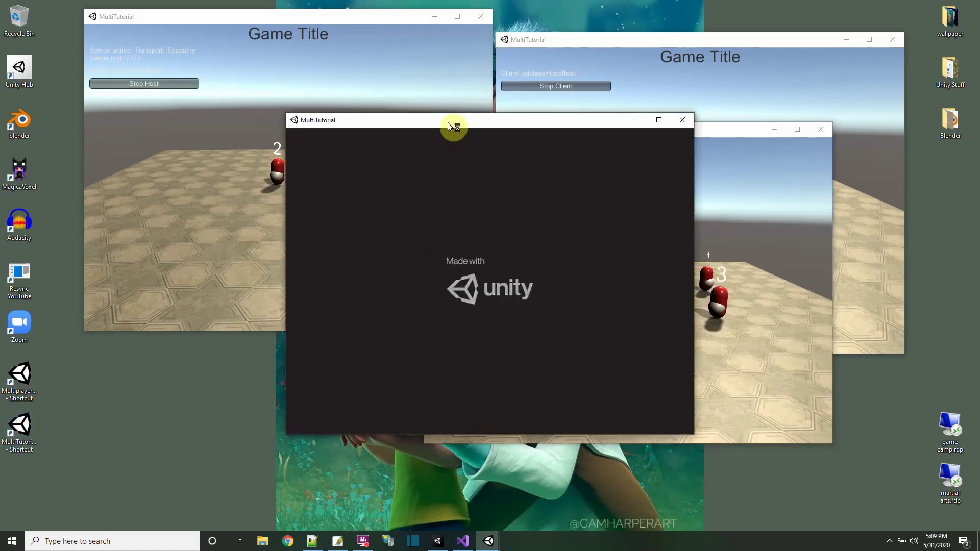
{"action": "left_click_drag", "start_coordinate": [450, 126], "coordinate": [293, 191]}
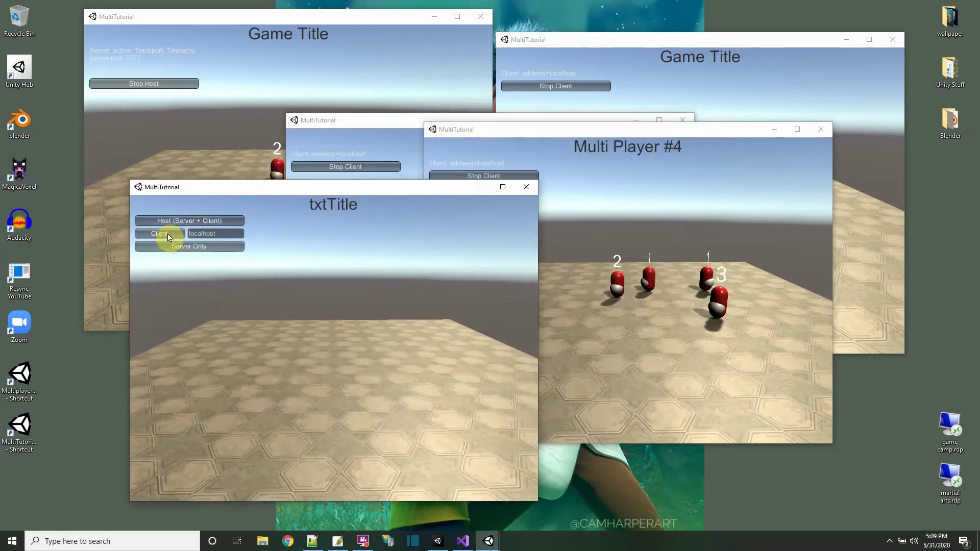
Close all five running MultiTutorial game windows.
{"action": "left_click", "coordinate": [527, 187]}
{"action": "left_click", "coordinate": [820, 130]}
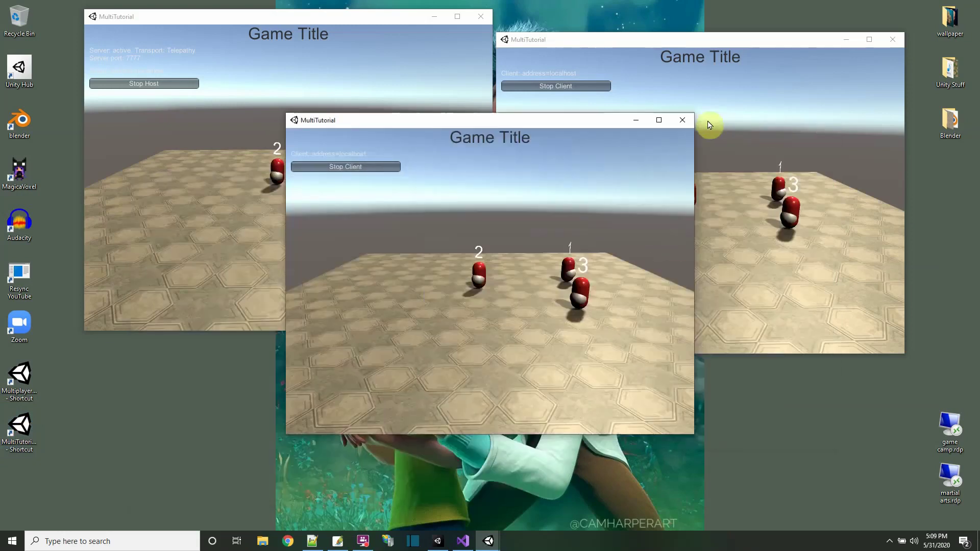
{"action": "left_click", "coordinate": [682, 120]}
{"action": "left_click", "coordinate": [892, 39]}
{"action": "left_click", "coordinate": [480, 16]}
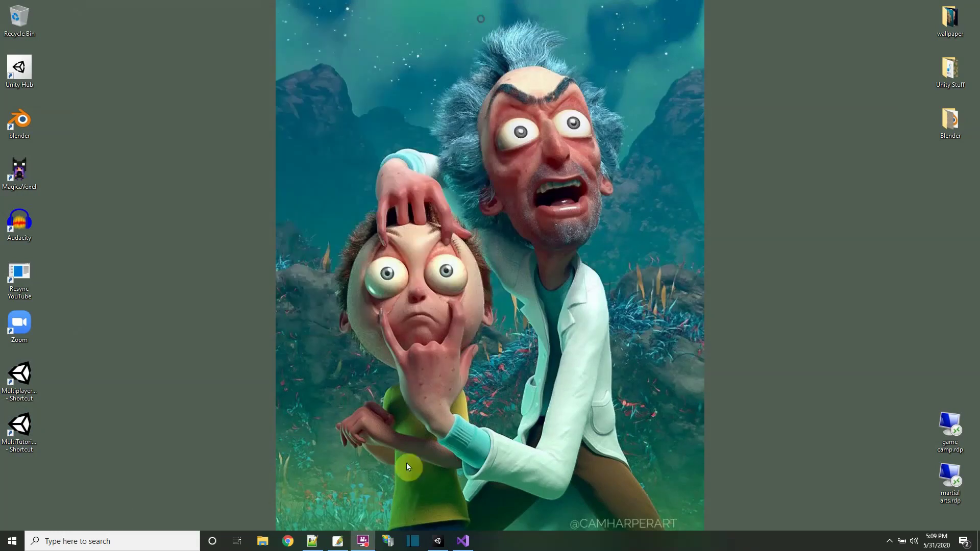
Return to the Unity editor, select the NetworkManager object, and widen the Inspector to examine its Max Connections setting.
{"action": "left_click", "coordinate": [438, 541]}
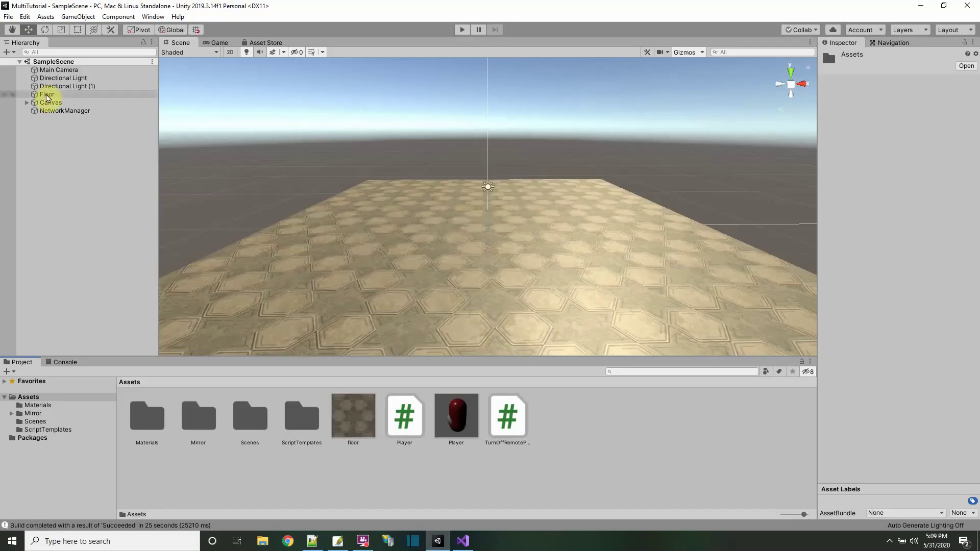
{"action": "left_click", "coordinate": [53, 112]}
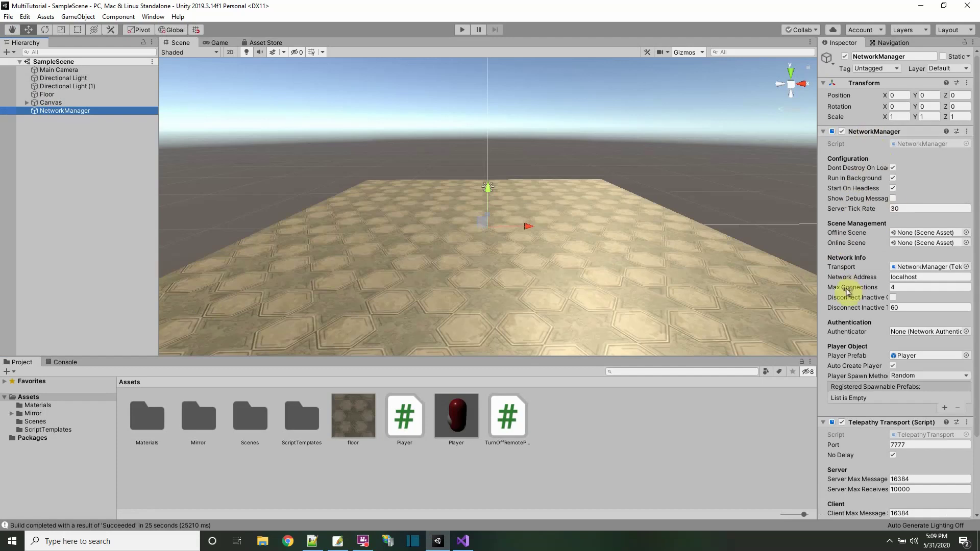
{"action": "left_click", "coordinate": [899, 288]}
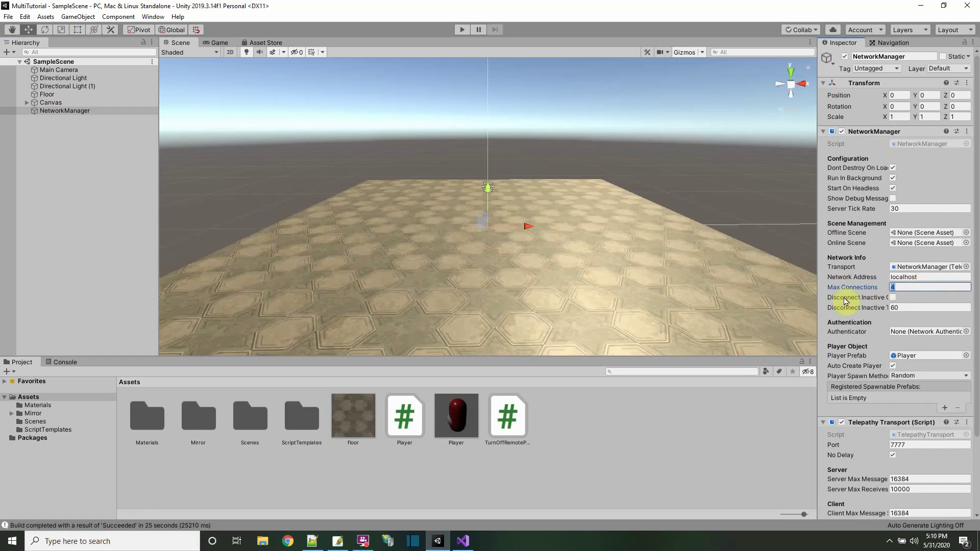
{"action": "left_click_drag", "start_coordinate": [818, 313], "coordinate": [784, 310]}
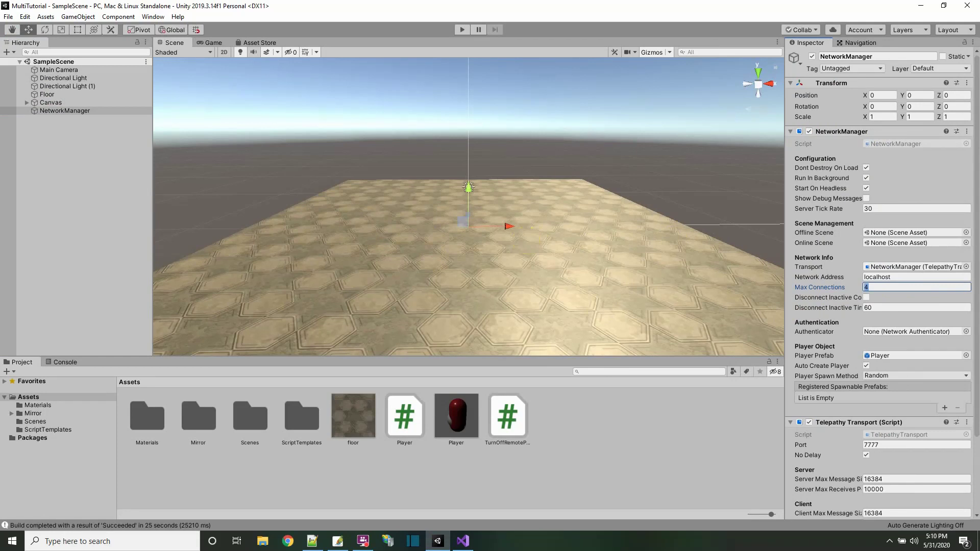
{"action": "left_click", "coordinate": [312, 541]}
{"action": "left_click_drag", "start_coordinate": [493, 14], "coordinate": [501, 52]}
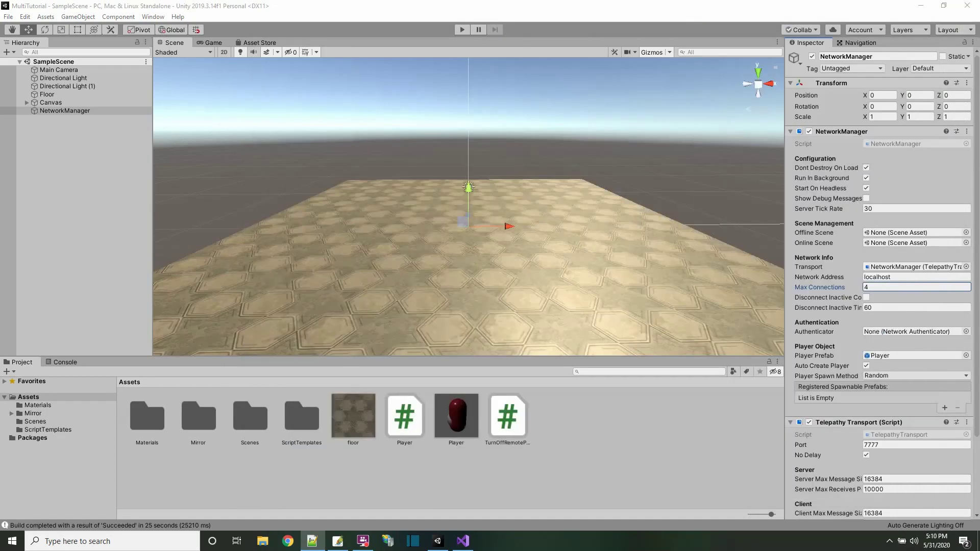
Minimize Unity, launch the game from the MultiTutorial desktop shortcut, and start it as Host (Server + Client).
{"action": "left_click", "coordinate": [919, 6]}
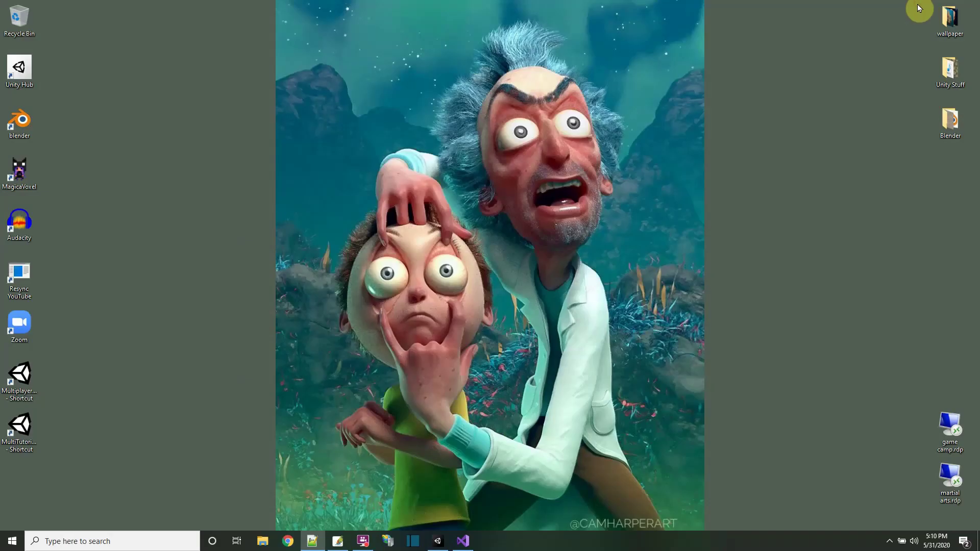
{"action": "double_click", "coordinate": [21, 428]}
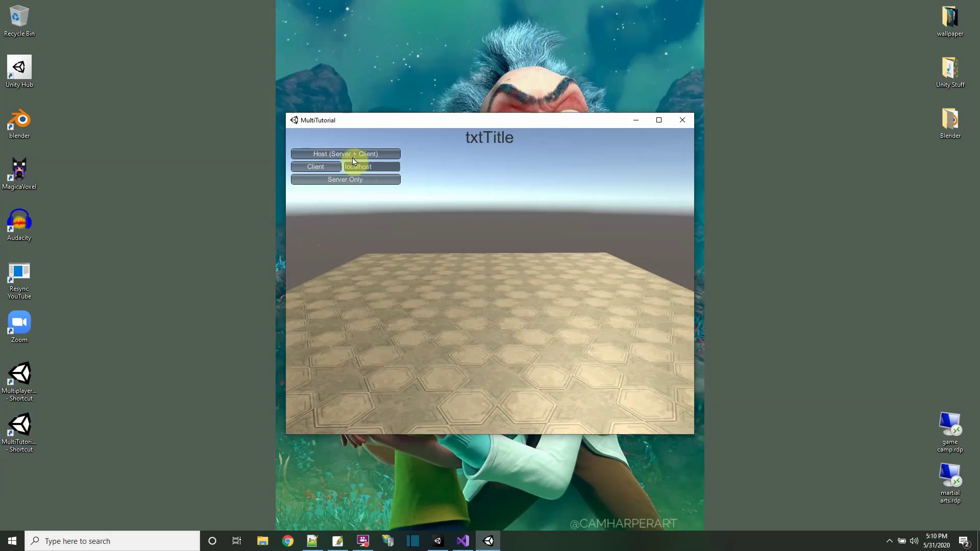
{"action": "left_click", "coordinate": [327, 154]}
{"action": "left_click_drag", "start_coordinate": [418, 123], "coordinate": [316, 47]}
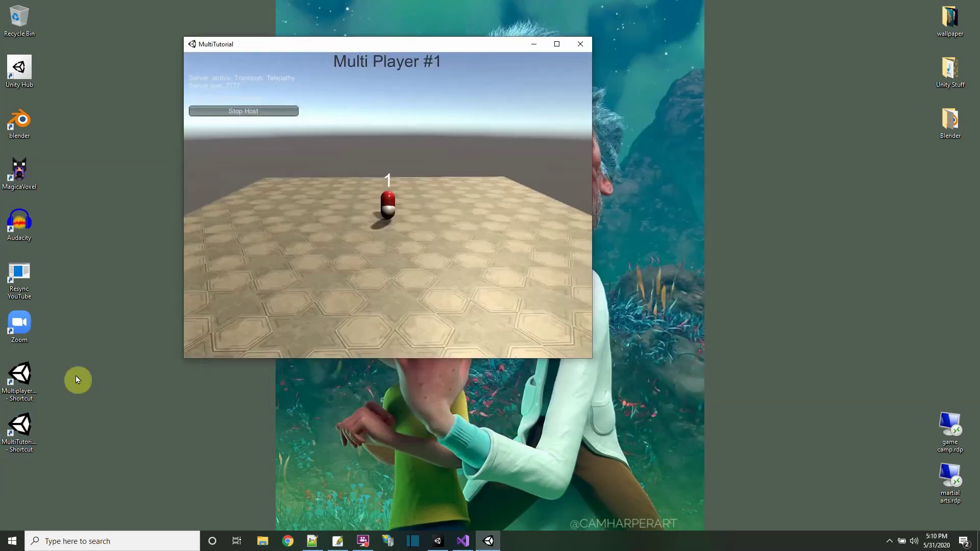
Launch a second copy of the game and arrange its window beside the host window without connecting it.
{"action": "double_click", "coordinate": [20, 428]}
{"action": "left_click_drag", "start_coordinate": [403, 131], "coordinate": [606, 135]}
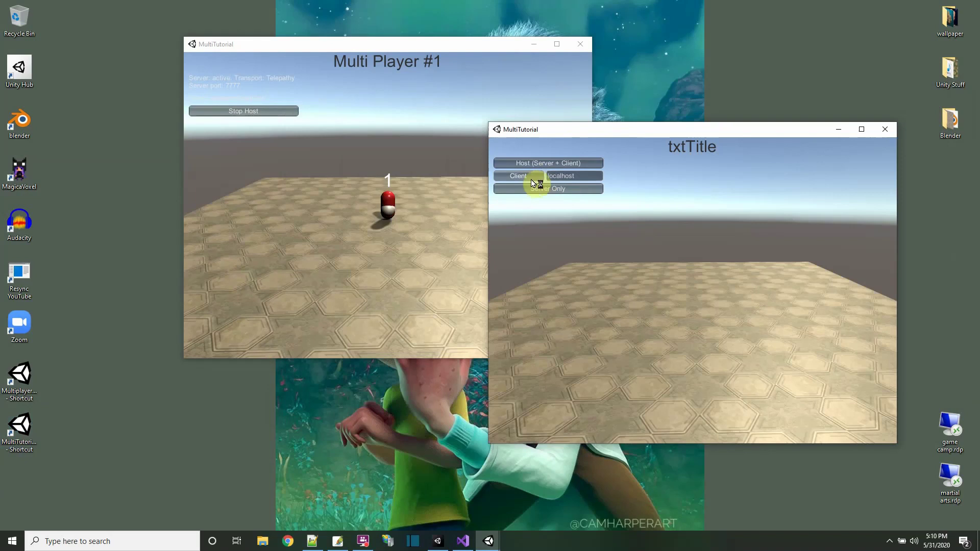
{"action": "left_click_drag", "start_coordinate": [321, 44], "coordinate": [198, 22]}
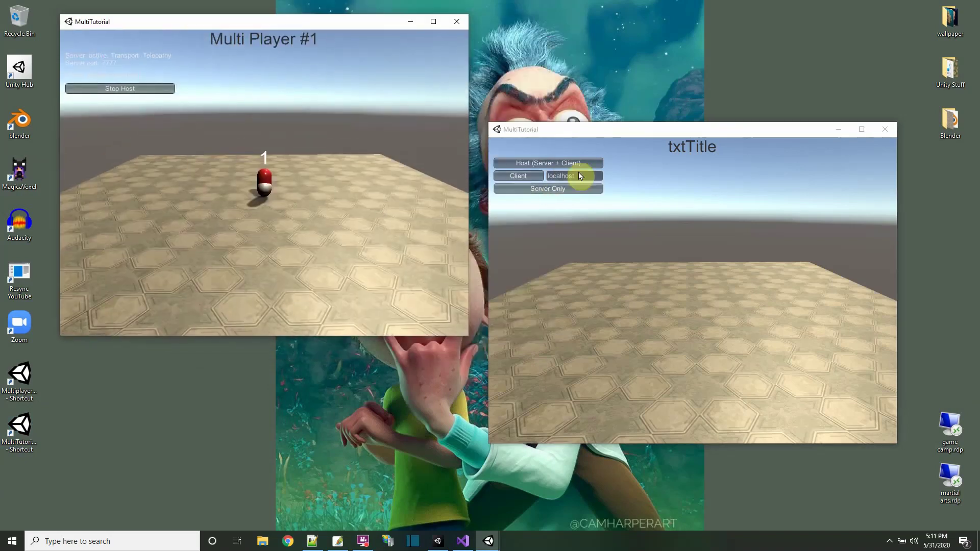
Open a Command Prompt over the game windows and run ipconfig to look up the computer's local IPv4 address.
{"action": "left_click", "coordinate": [162, 541]}
{"action": "type", "text": "cmd"}
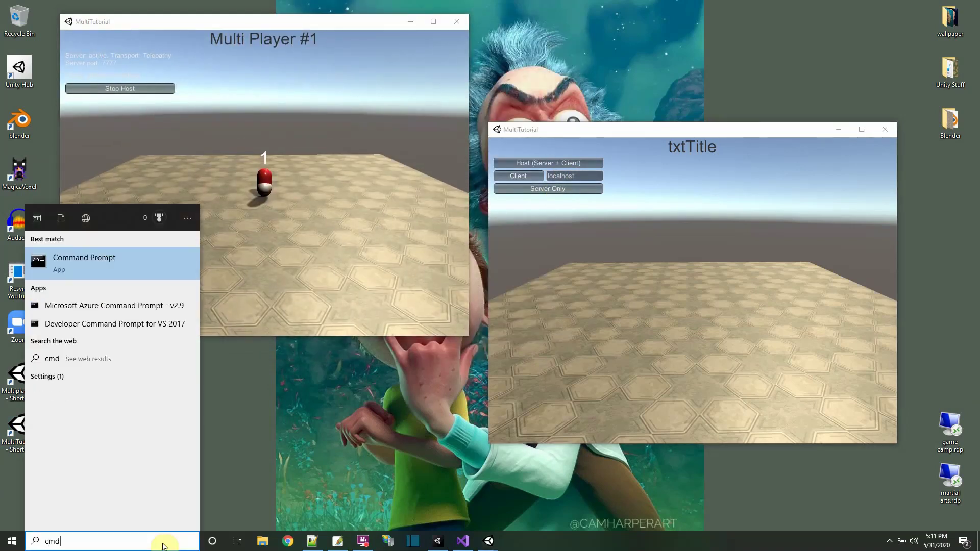
{"action": "key", "text": "Return"}
{"action": "left_click_drag", "start_coordinate": [256, 38], "coordinate": [351, 189]}
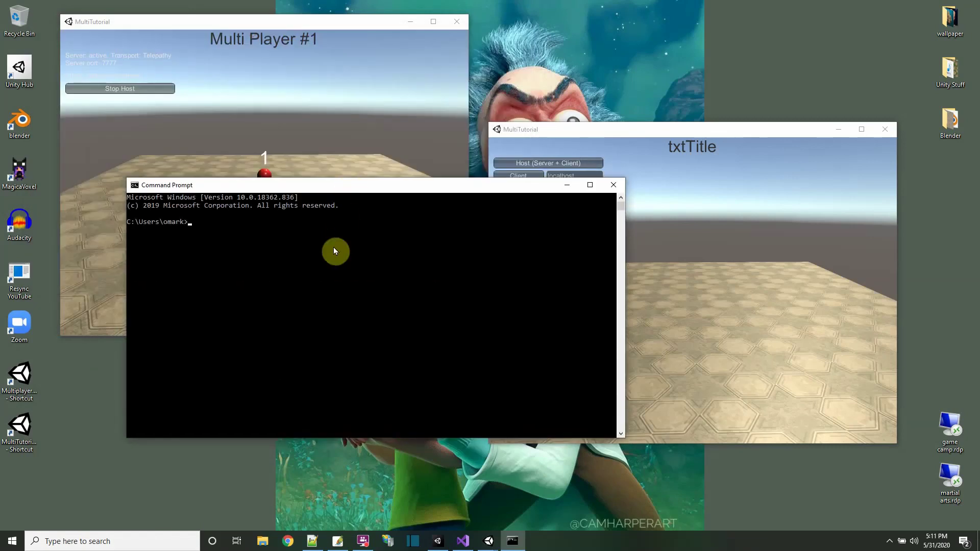
{"action": "type", "text": "ipconfig"}
{"action": "key", "text": "Return"}
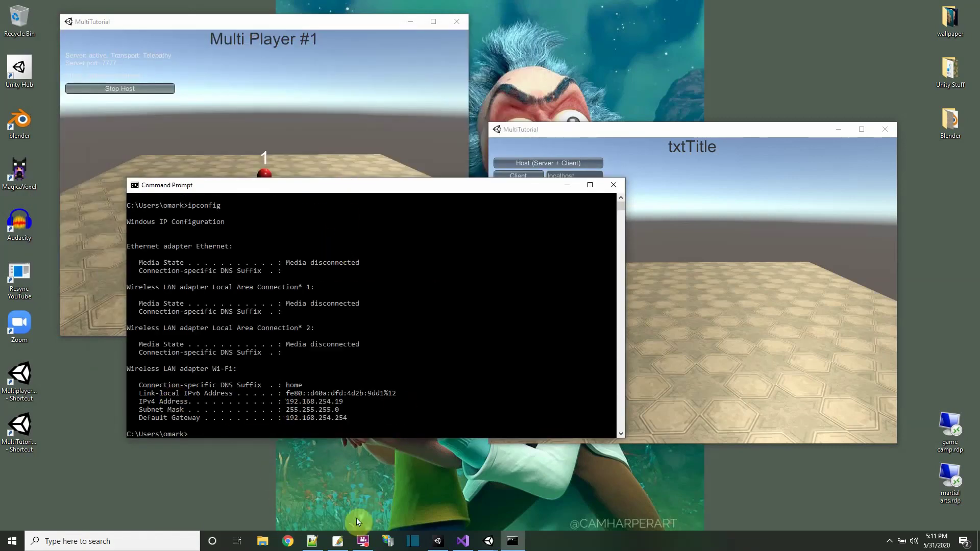
{"action": "scroll", "coordinate": [278, 397], "scroll_direction": "down", "scroll_amount": 2}
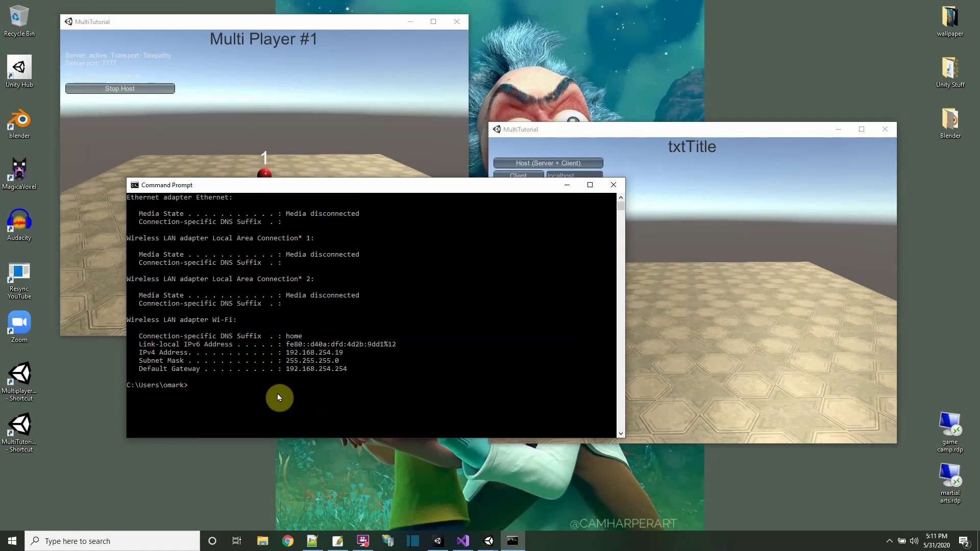
Ping 192.168.254.18 from the Command Prompt to check whether that machine is reachable.
{"action": "type", "text": "ping 192."}
{"action": "type", "text": "168.254.18"}
{"action": "key", "text": "Return"}
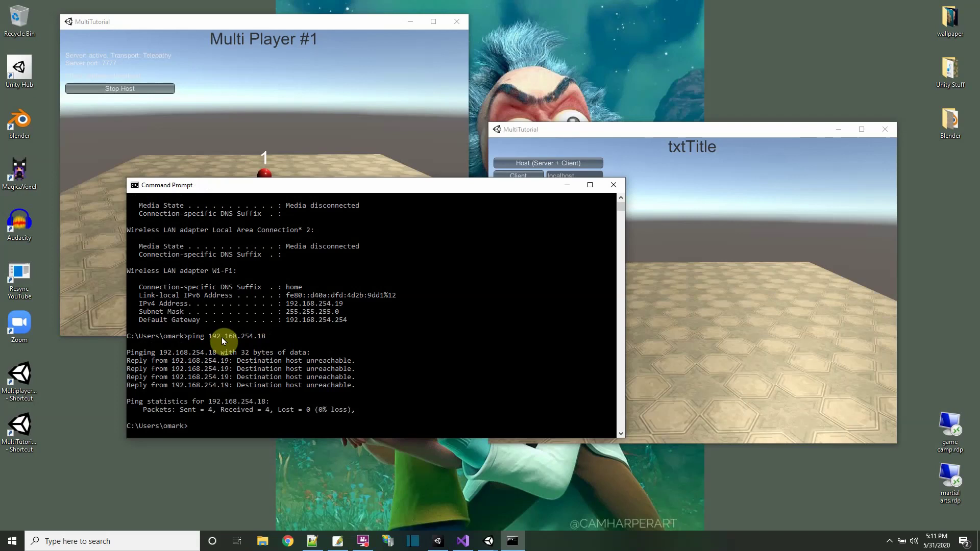
Close the Command Prompt and both MultiTutorial game windows.
{"action": "left_click", "coordinate": [612, 135]}
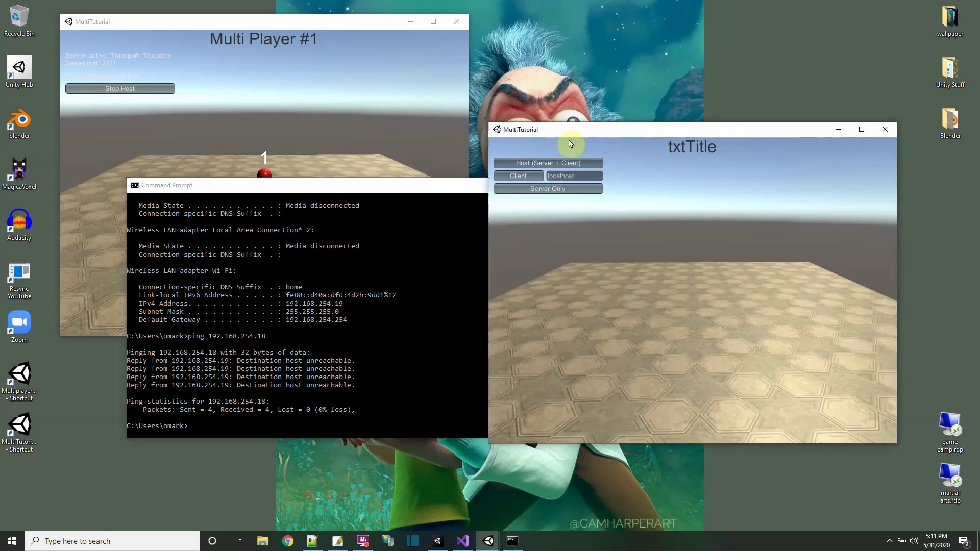
{"action": "left_click", "coordinate": [413, 189]}
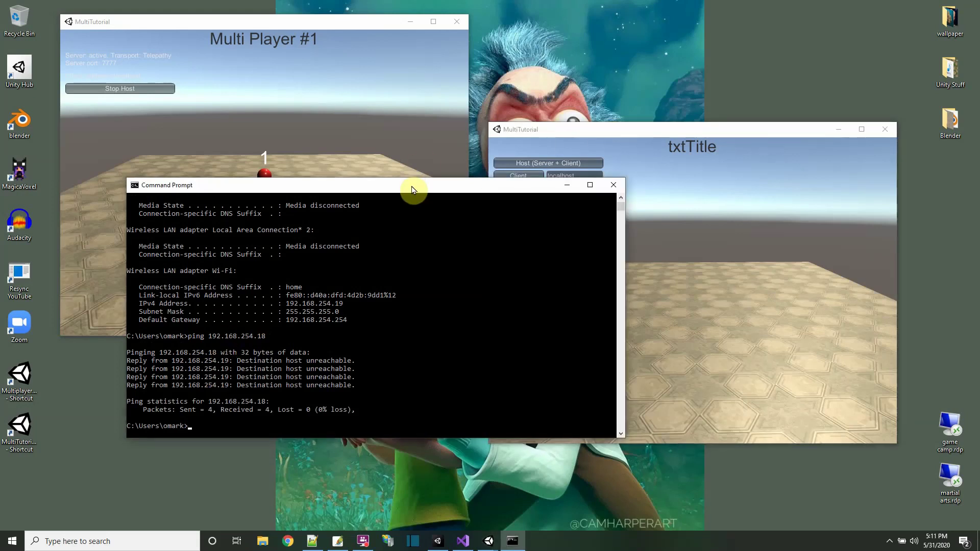
{"action": "left_click", "coordinate": [614, 186]}
{"action": "left_click", "coordinate": [885, 129]}
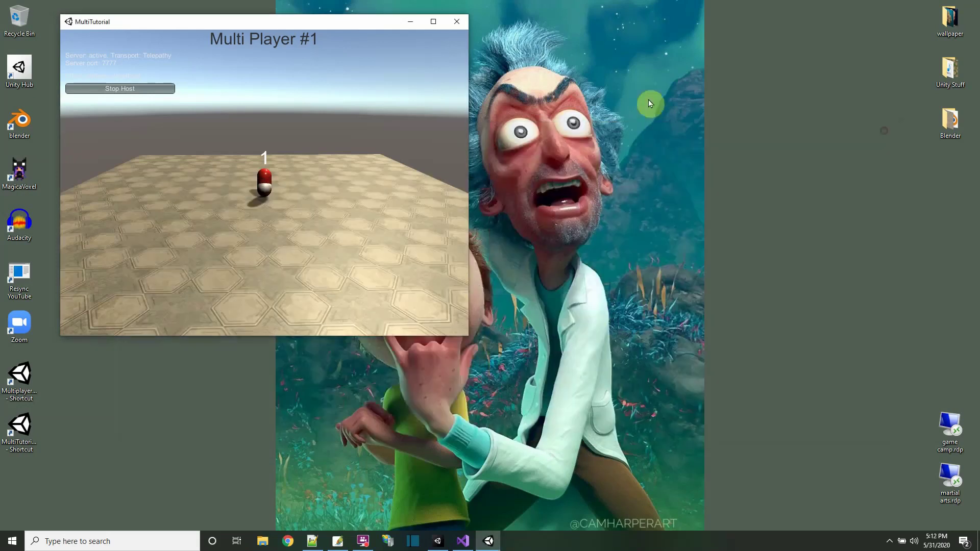
{"action": "left_click", "coordinate": [453, 21]}
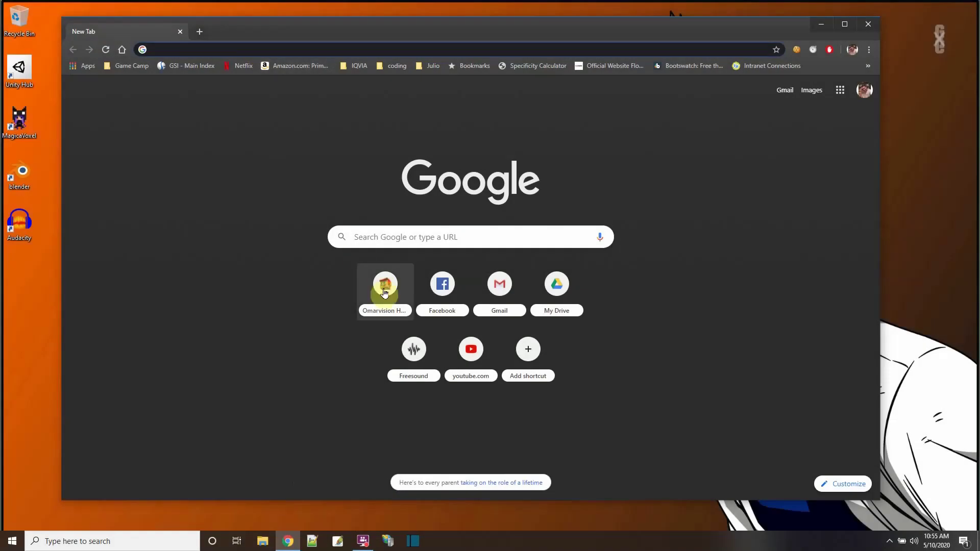
Open the Omarvision site in Chrome, search its tutorials for "voxel", and look through the results.
{"action": "left_click", "coordinate": [385, 286]}
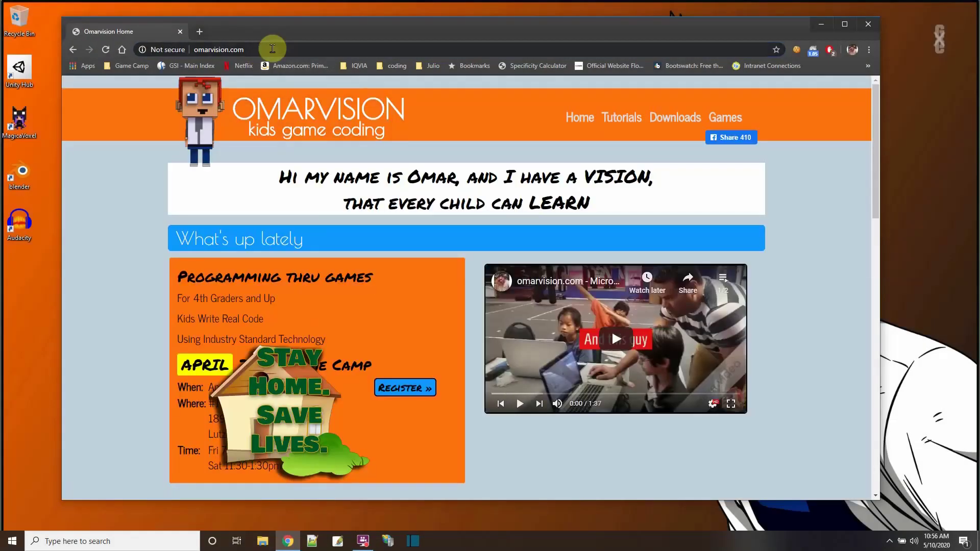
{"action": "left_click", "coordinate": [613, 119]}
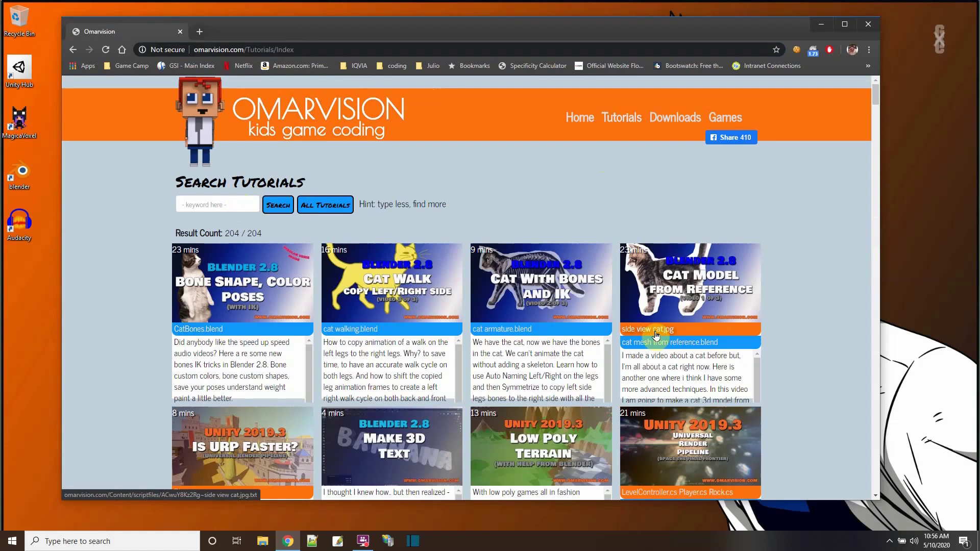
{"action": "left_click", "coordinate": [220, 206]}
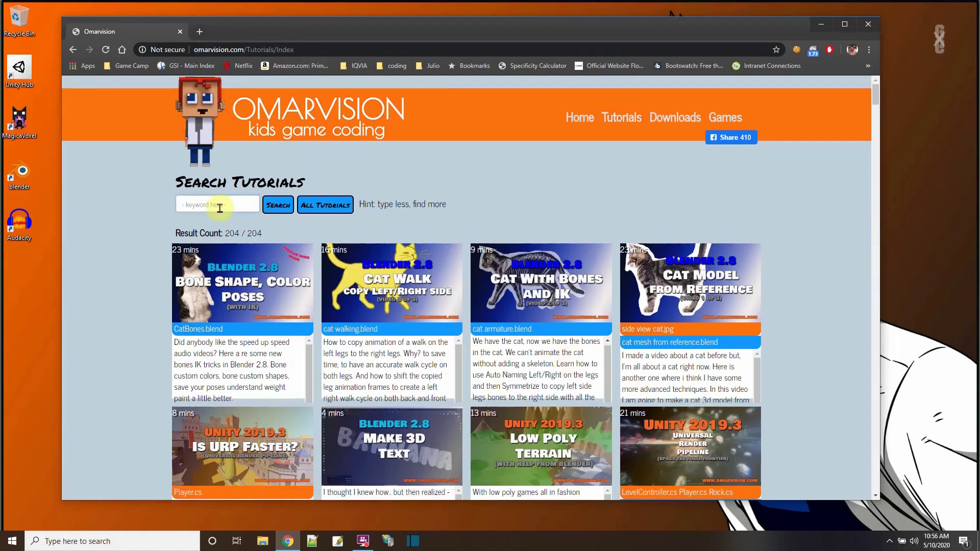
{"action": "type", "text": "voxel"}
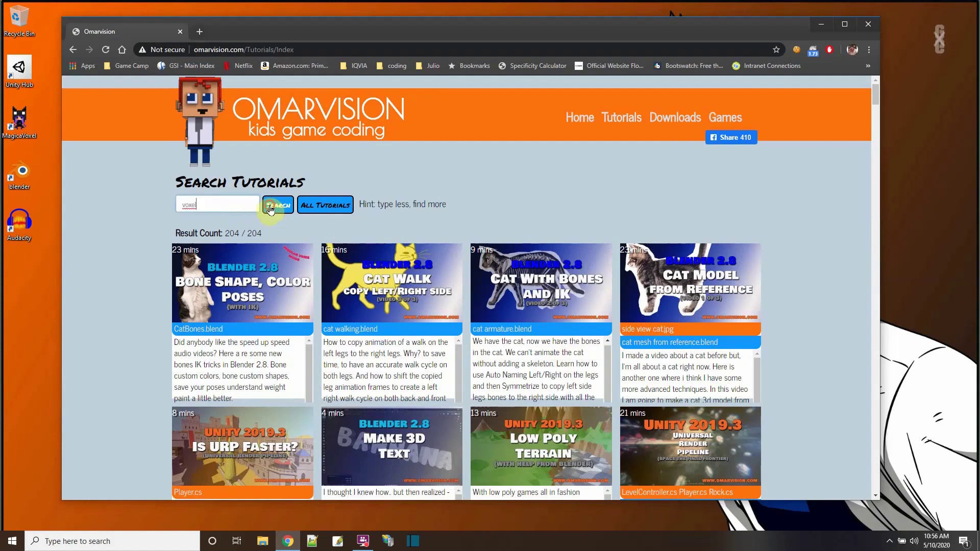
{"action": "left_click", "coordinate": [278, 204]}
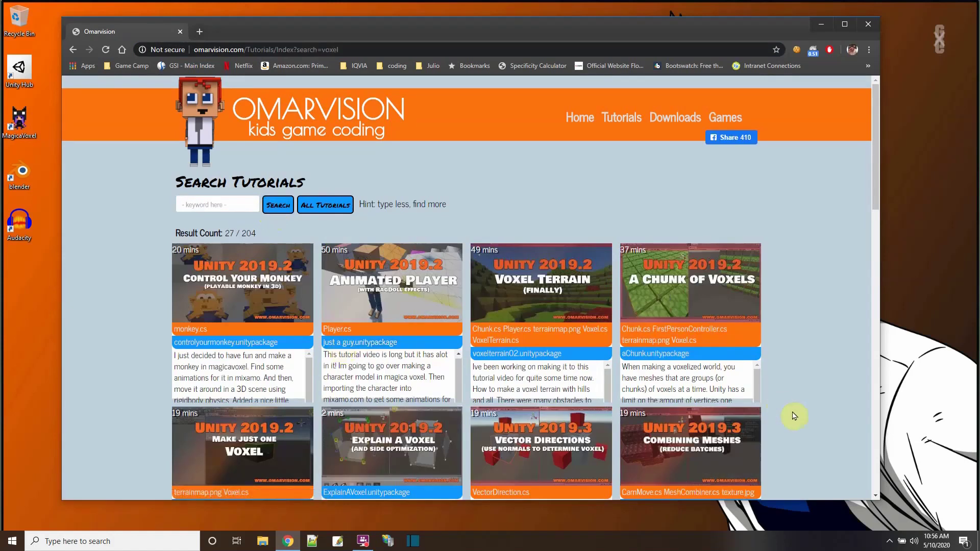
{"action": "scroll", "coordinate": [794, 416], "scroll_direction": "down", "scroll_amount": 8}
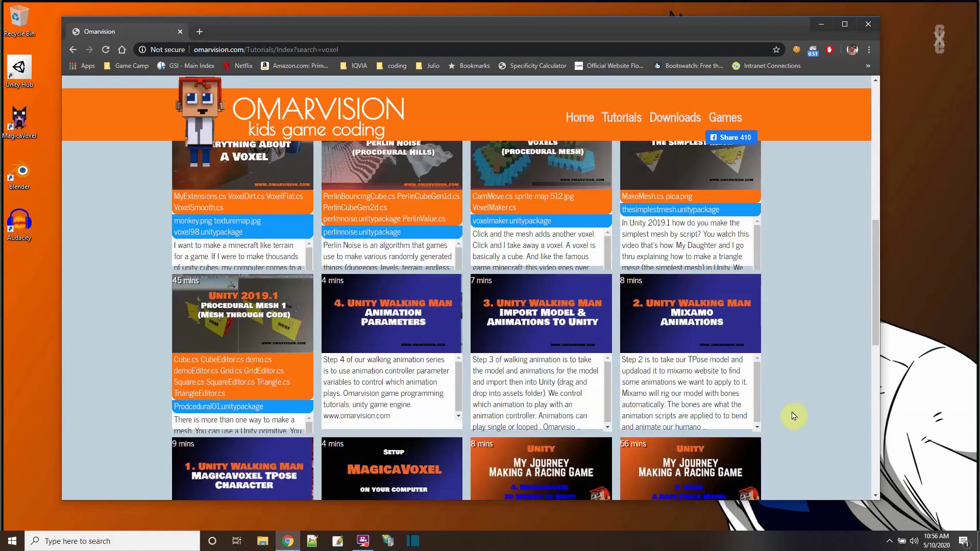